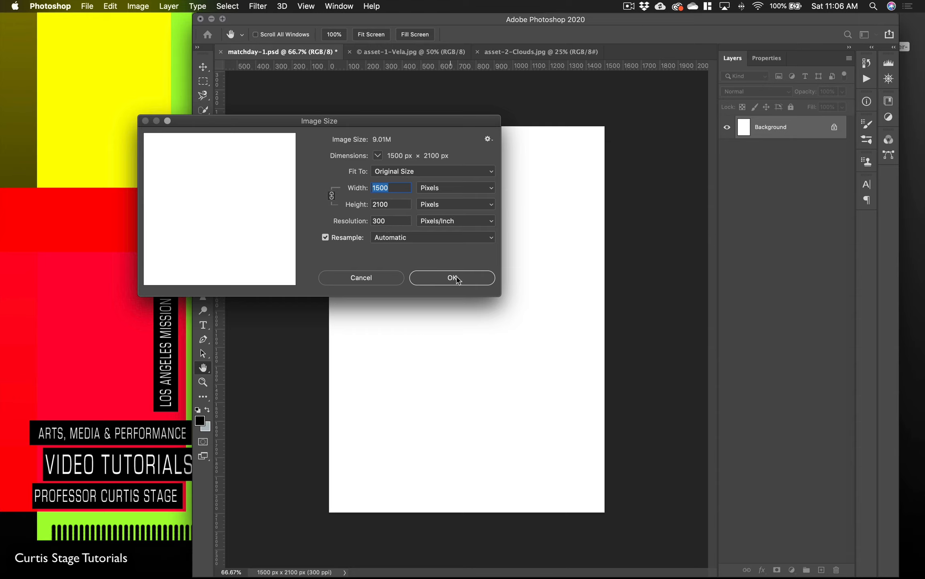
Step: Apply the image size of 1500 × 2100 pixels at 300 pixels/inch
click(458, 279)
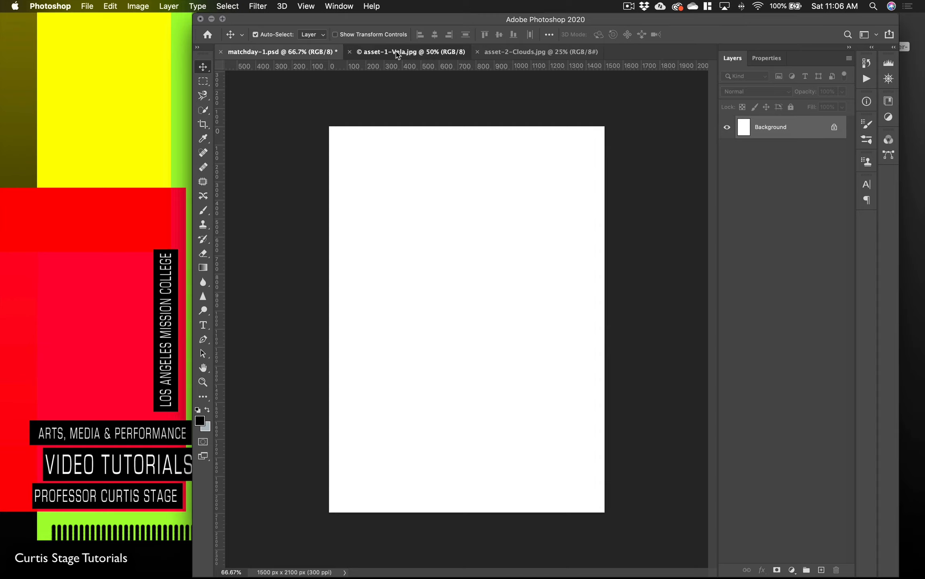
click(390, 53)
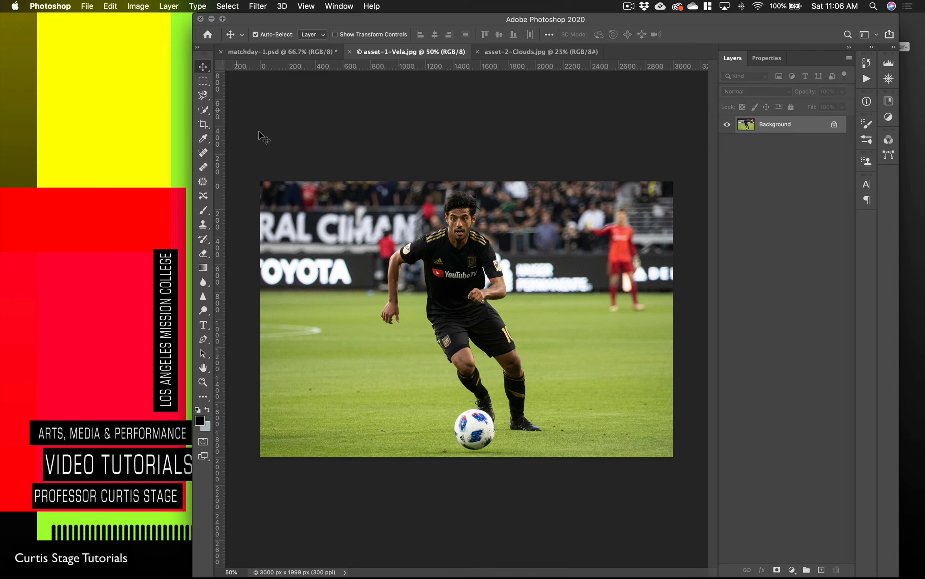
drag(467, 284, 284, 58)
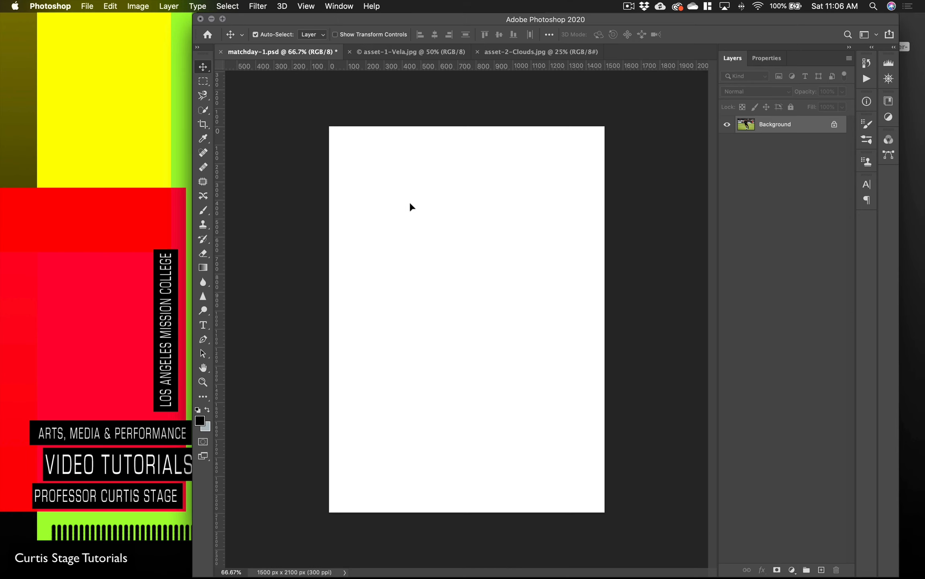
drag(411, 204, 454, 283)
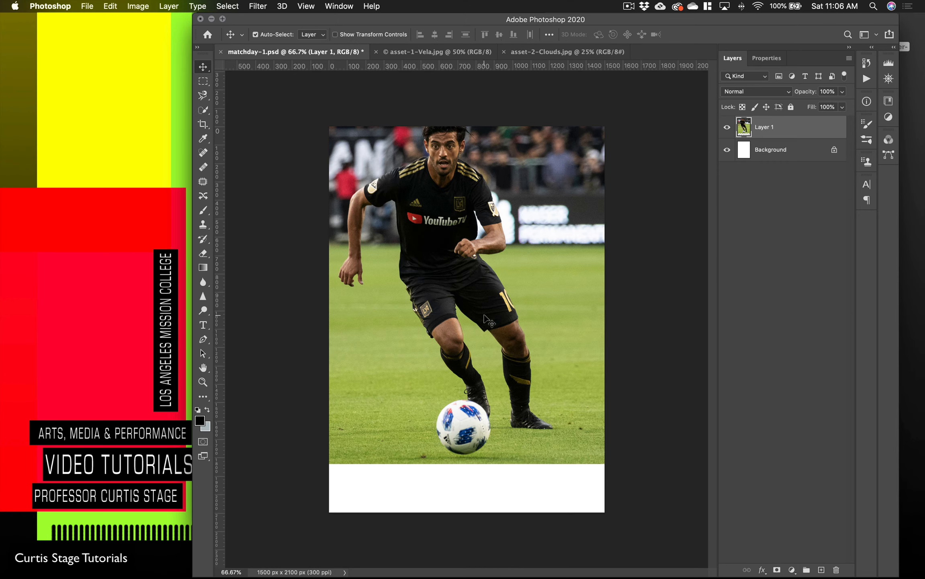
key(super+z)
Step: Arrange the open documents in a 2-up vertical layout and check the two documents grouped beside the clouds image
click(346, 6)
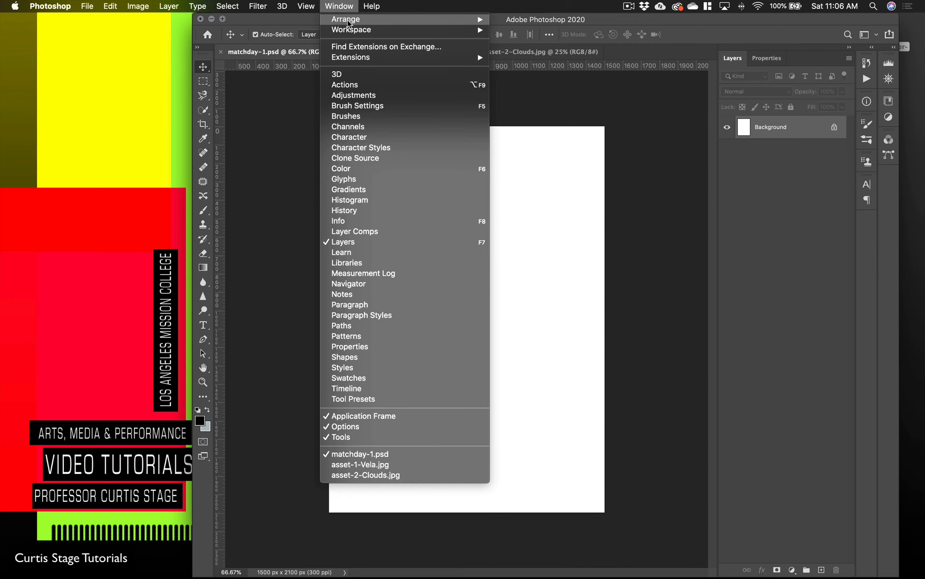
mouse_move(349, 23)
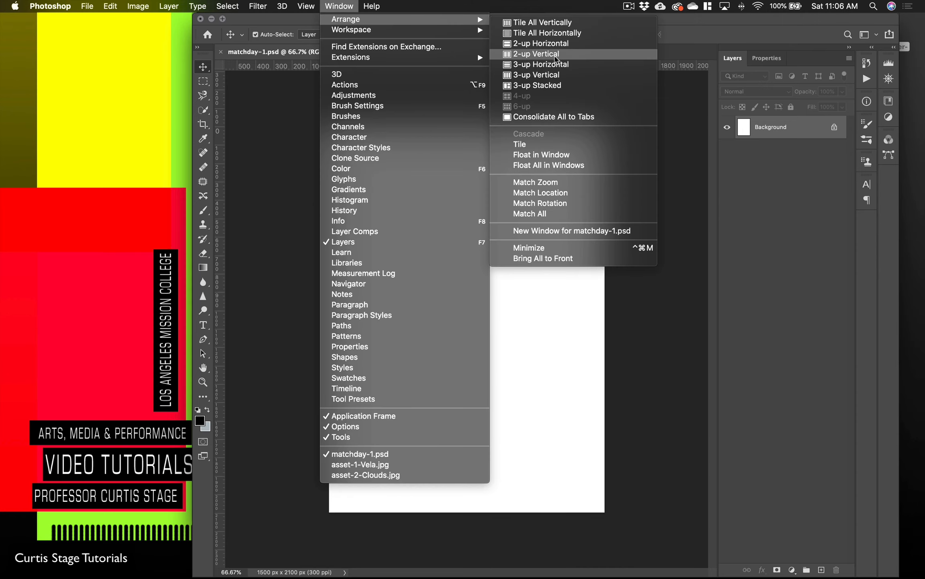
click(557, 54)
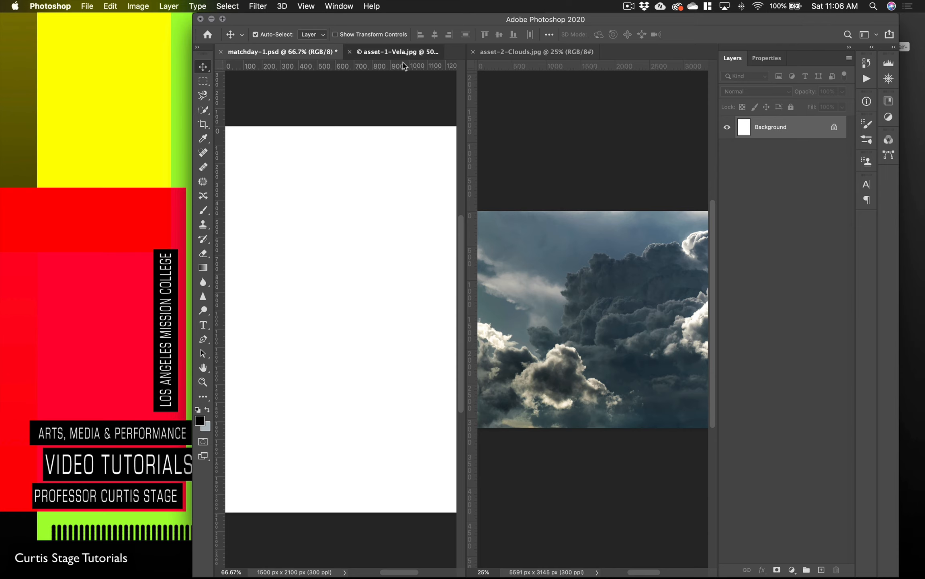
click(398, 51)
click(281, 53)
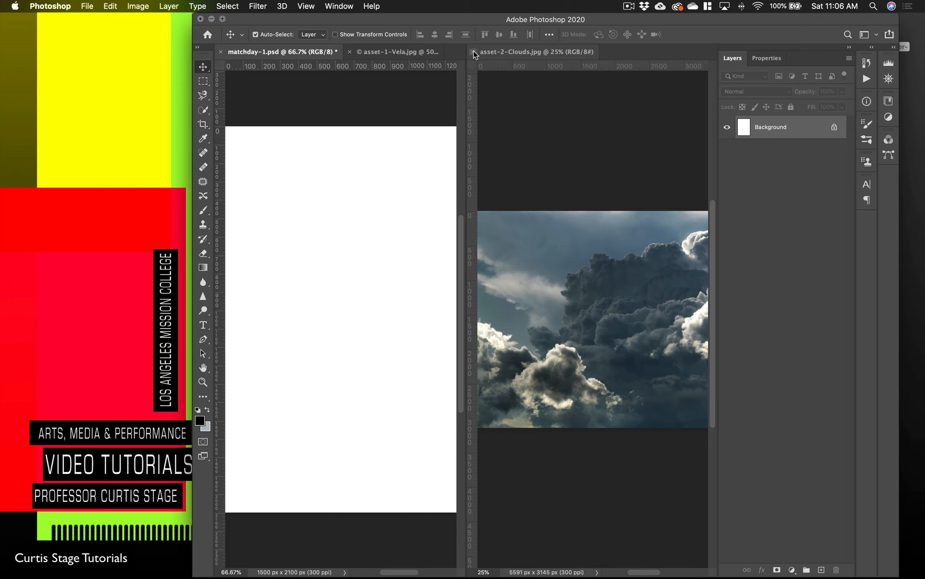
Step: Close the clouds image and arrange matchday-1.psd and asset-1-Vela.jpg in a 2-up vertical layout
click(473, 51)
click(340, 6)
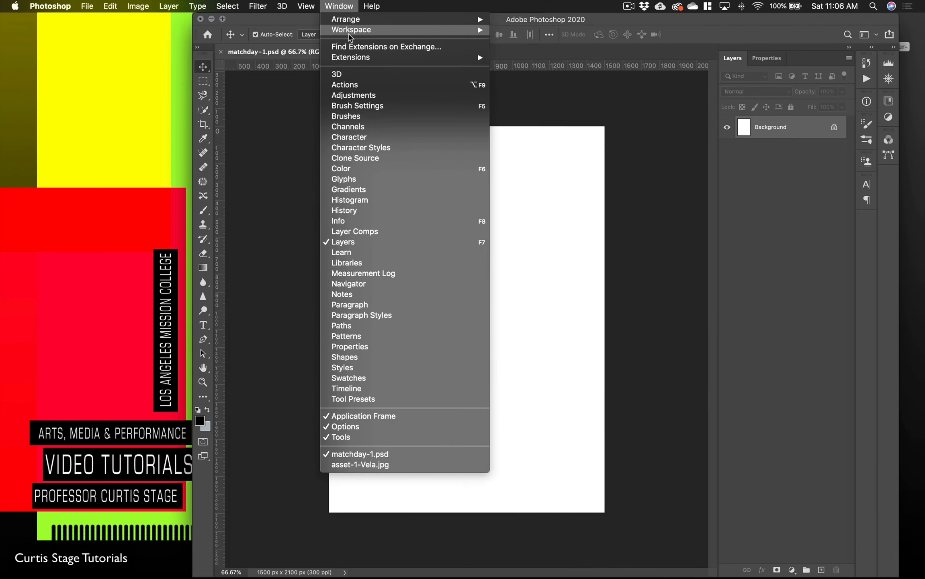
mouse_move(350, 32)
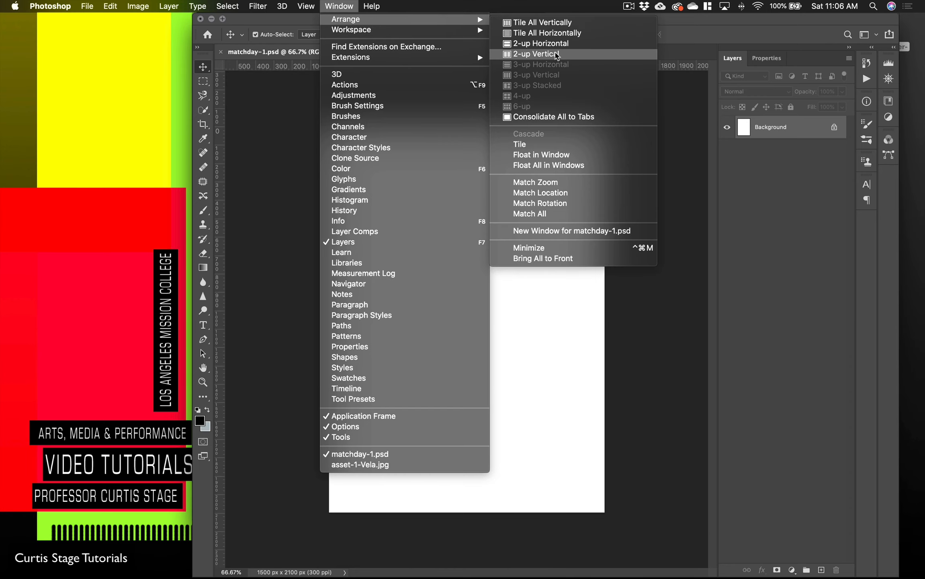
click(539, 54)
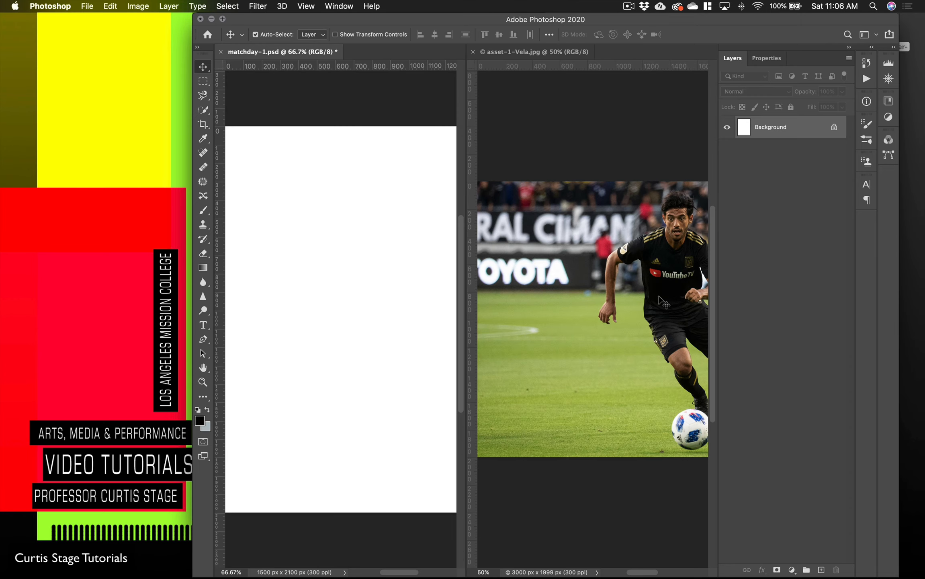
Step: Copy the player photo from asset-1-Vela.jpg into matchday-1.psd and close the source image
drag(651, 297, 342, 317)
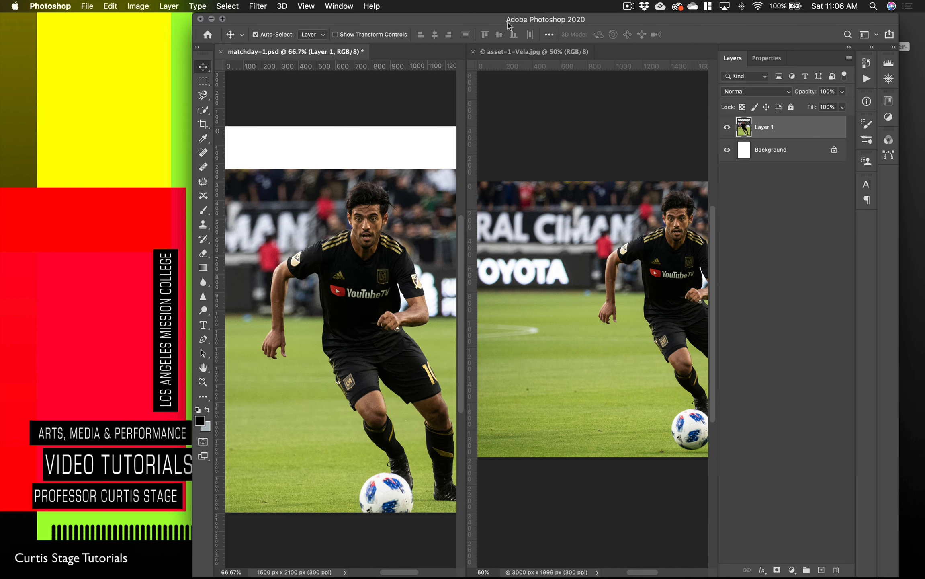
click(473, 52)
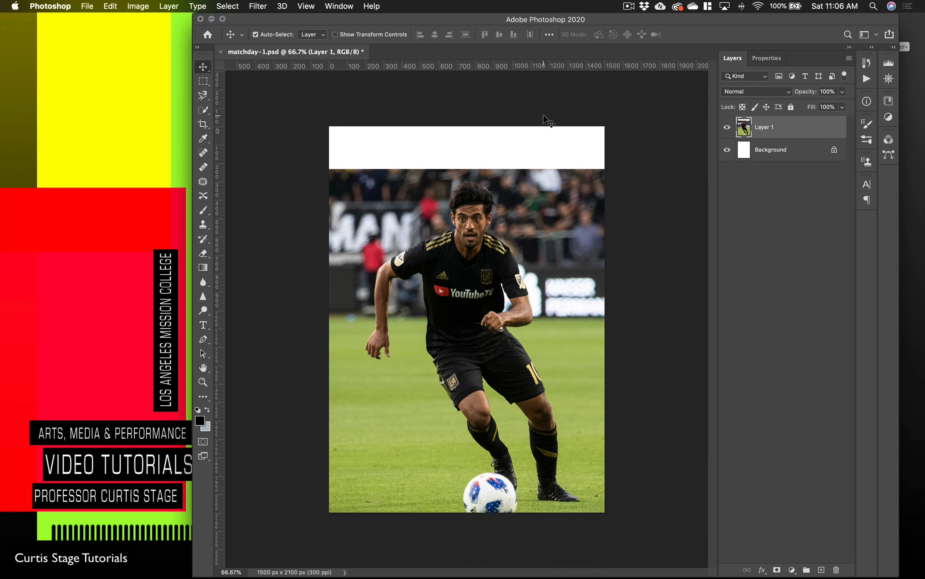
Step: Scale the player photo to about 66% and centre it horizontally in the lower part of the poster
mouse_move(486, 320)
mouse_down()
mouse_move(478, 296)
mouse_move(502, 321)
mouse_move(498, 344)
mouse_move(502, 327)
mouse_up()
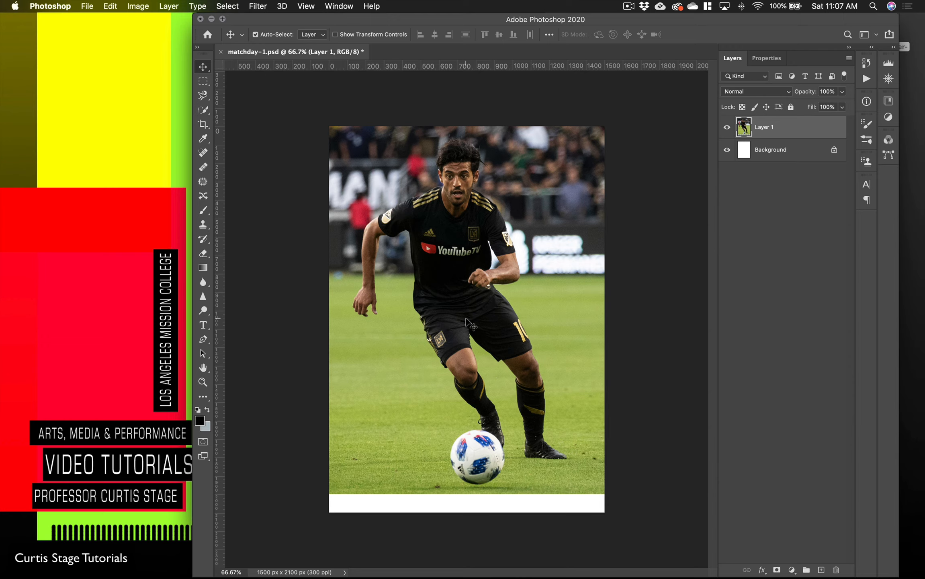
key(super+t)
key(super+minus)
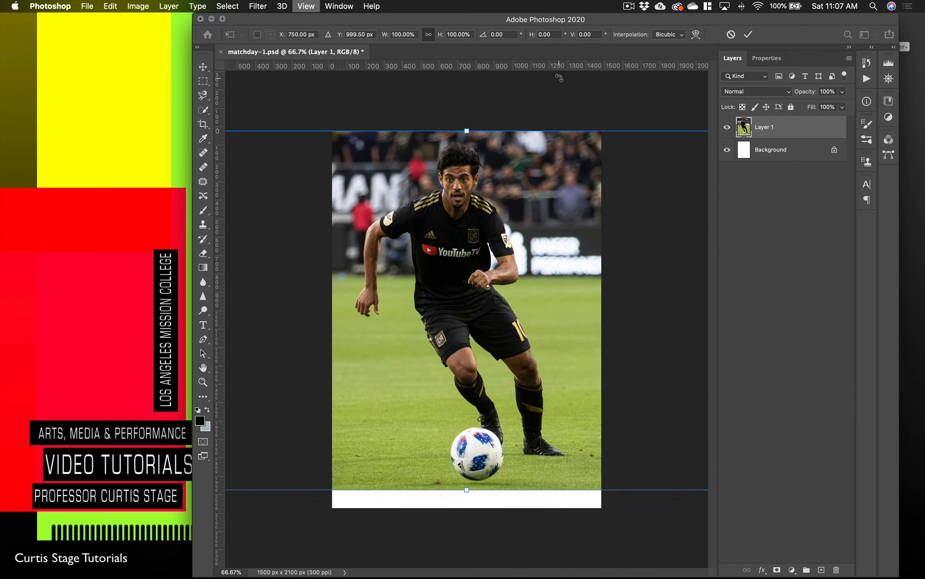
drag(260, 174, 368, 246)
drag(453, 328, 412, 327)
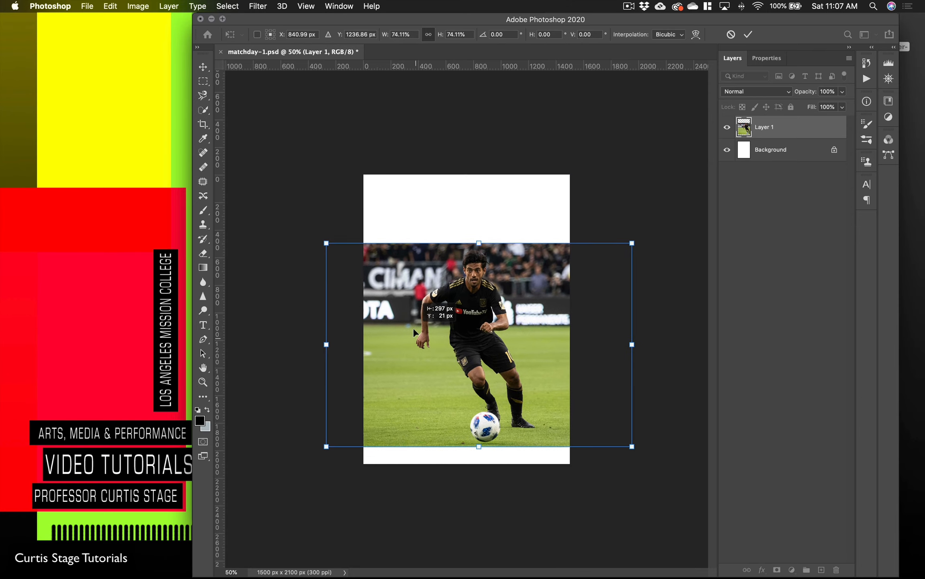
drag(325, 244, 359, 262)
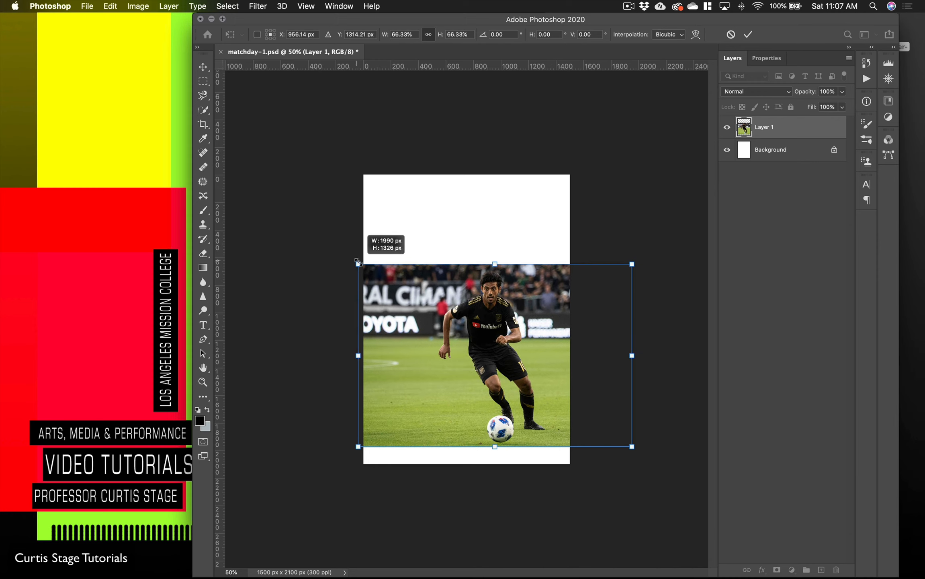
drag(464, 333, 436, 333)
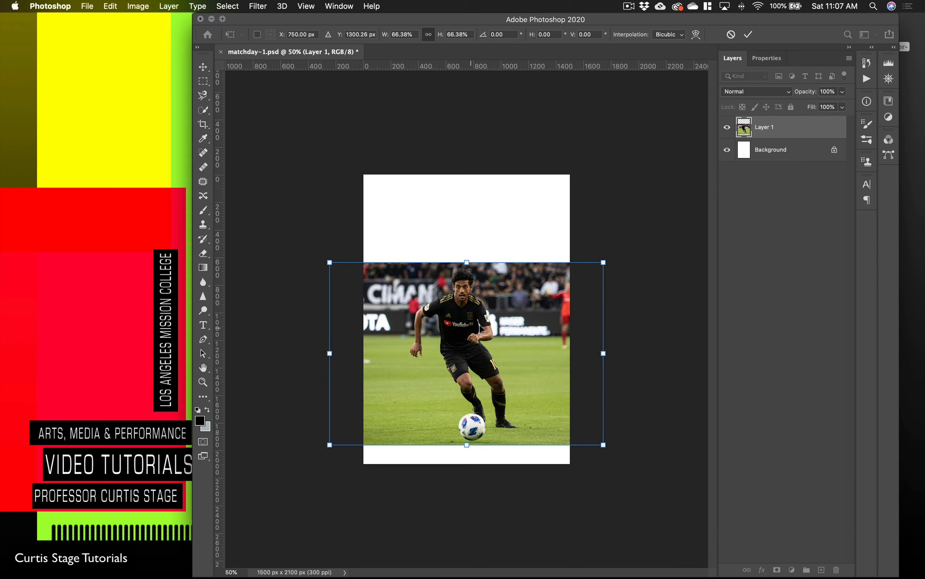
click(749, 34)
Step: Duplicate the player photo layer and name the copy "vela"
drag(589, 22, 498, 22)
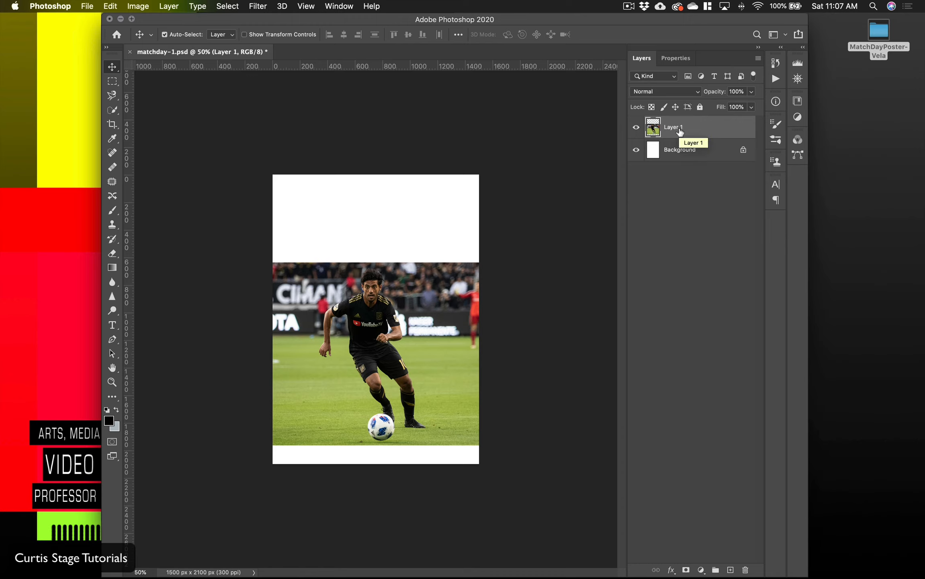
key(super+j)
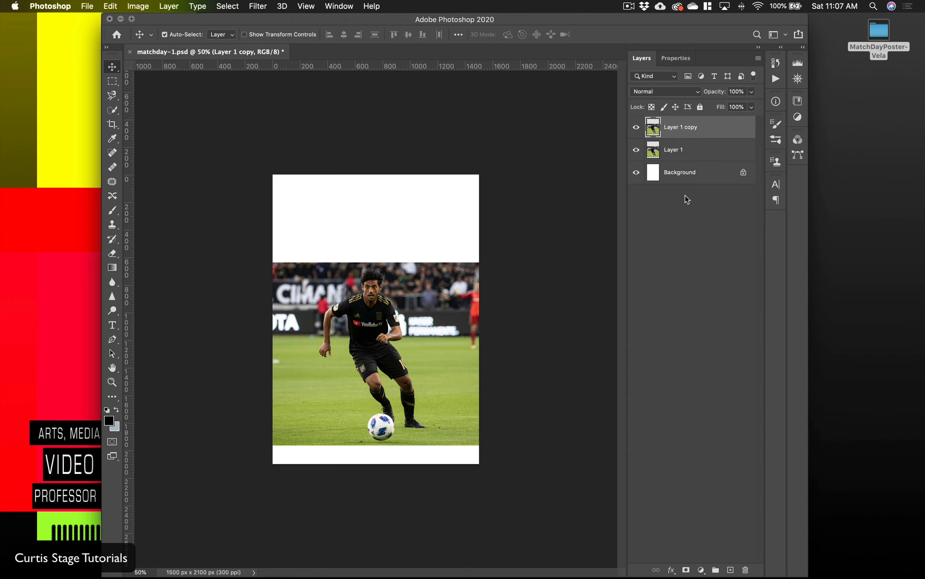
double_click(677, 128)
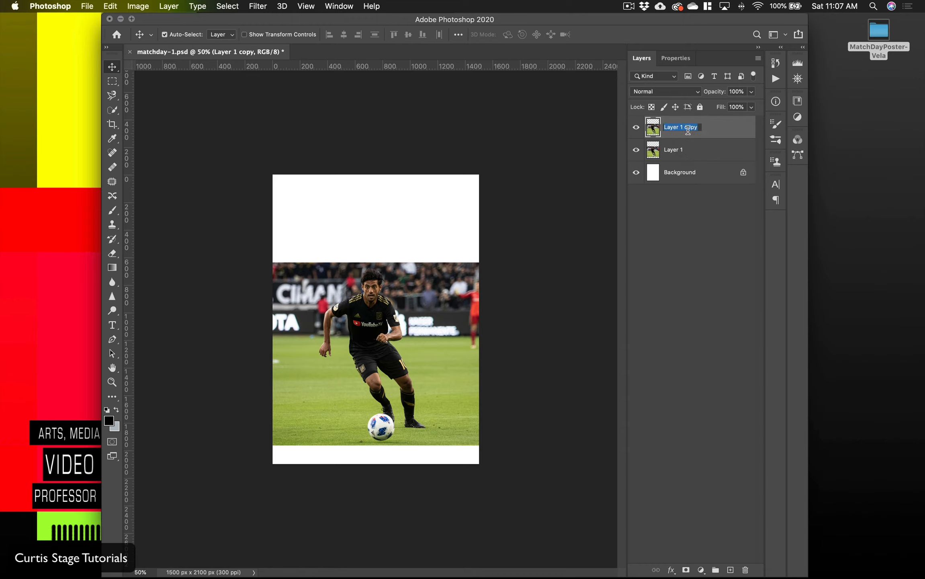
text(vela)
Step: Rename the original player photo layer "BG"
double_click(690, 152)
text(B)
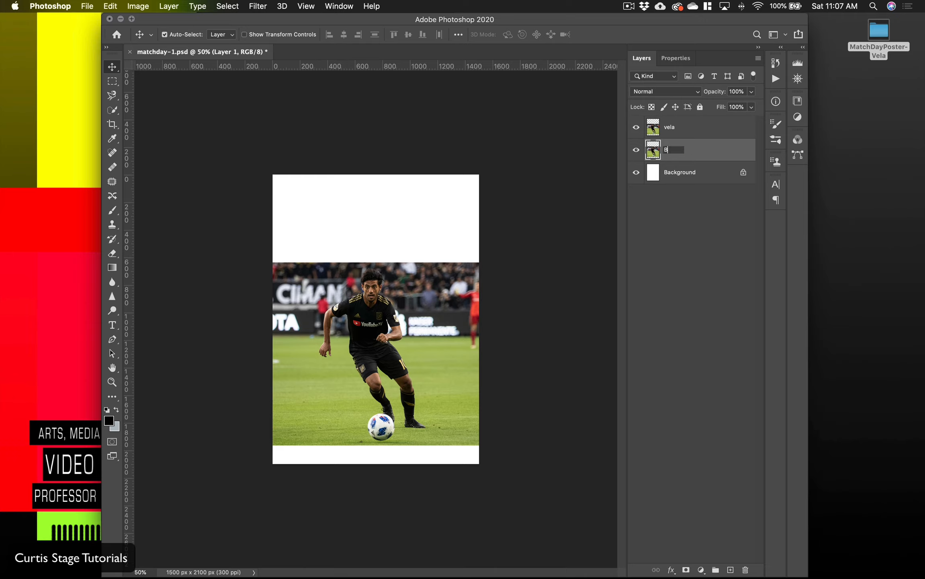
text(G)
key(Return)
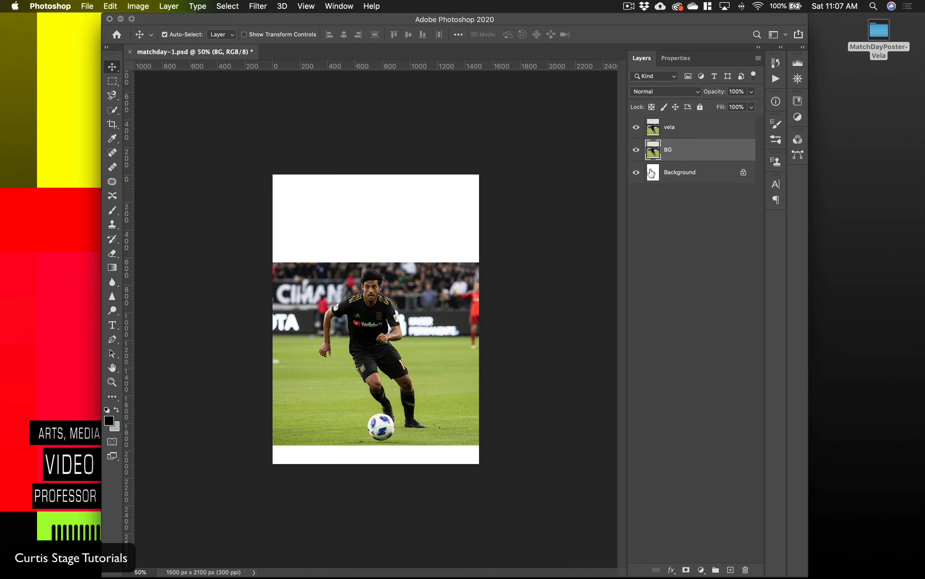
Step: Select the whole player and the ball on the vela layer with the Quick Selection tool
click(692, 131)
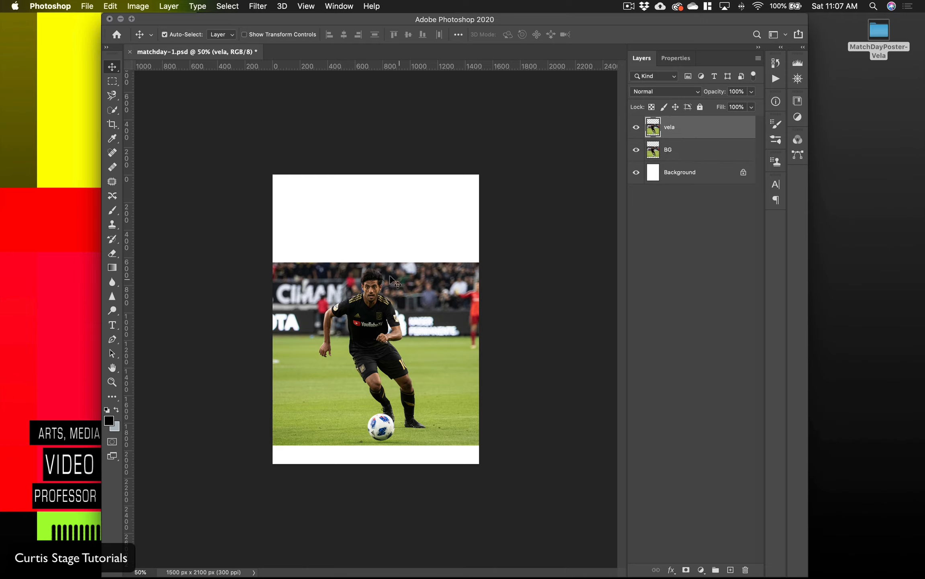
key(super+plus)
key(super+plus)
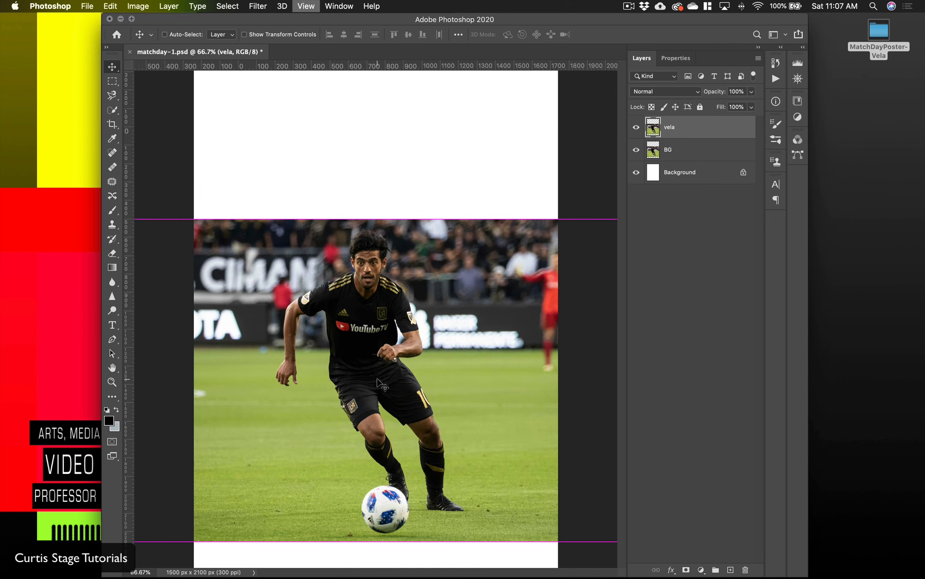
scroll(388, 380, down, 2)
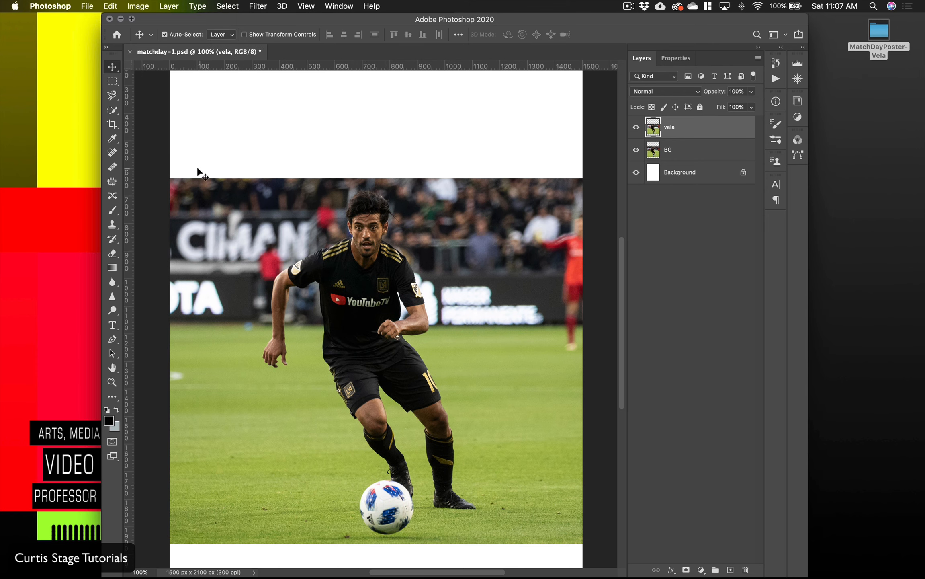
click(115, 113)
scroll(118, 115, down, 3)
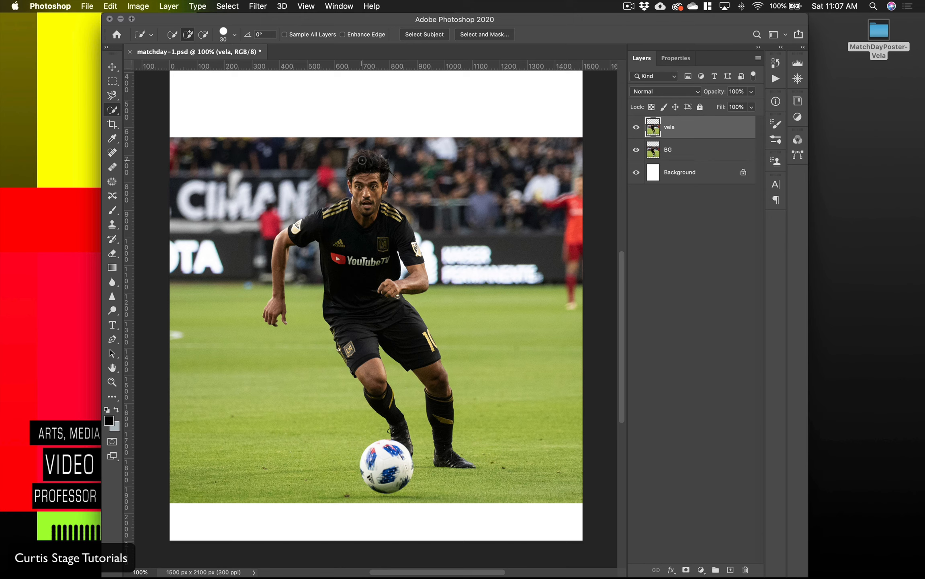
drag(362, 160, 373, 163)
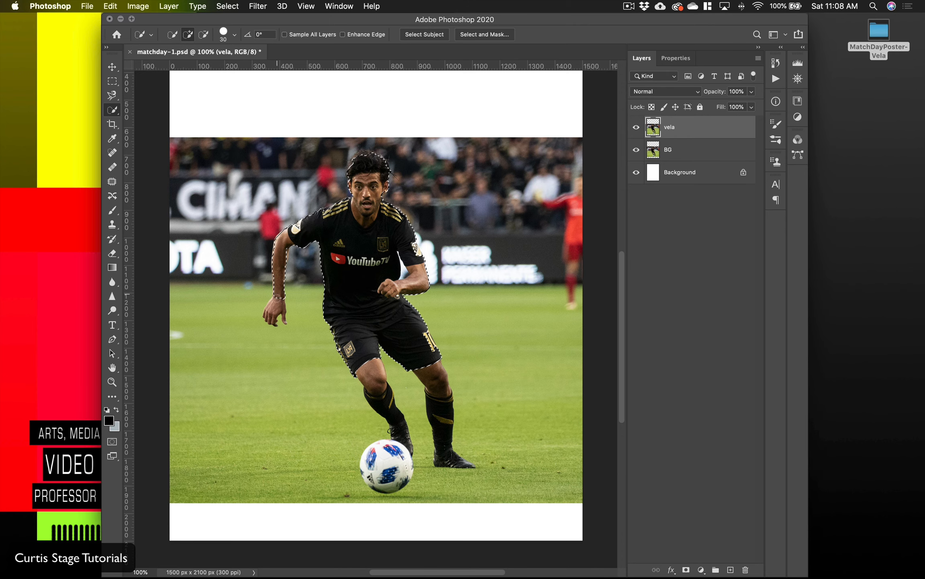
drag(277, 299, 276, 315)
drag(373, 372, 402, 436)
mouse_move(434, 376)
mouse_down()
mouse_move(449, 458)
mouse_move(382, 476)
mouse_up()
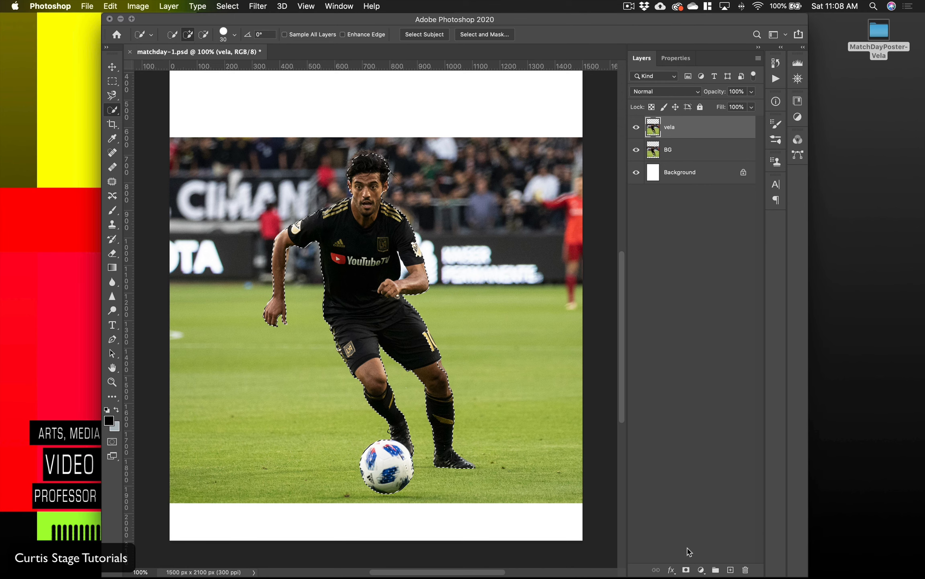
Step: Add a layer mask to the vela layer from the selection and reload the mask as a selection
click(687, 570)
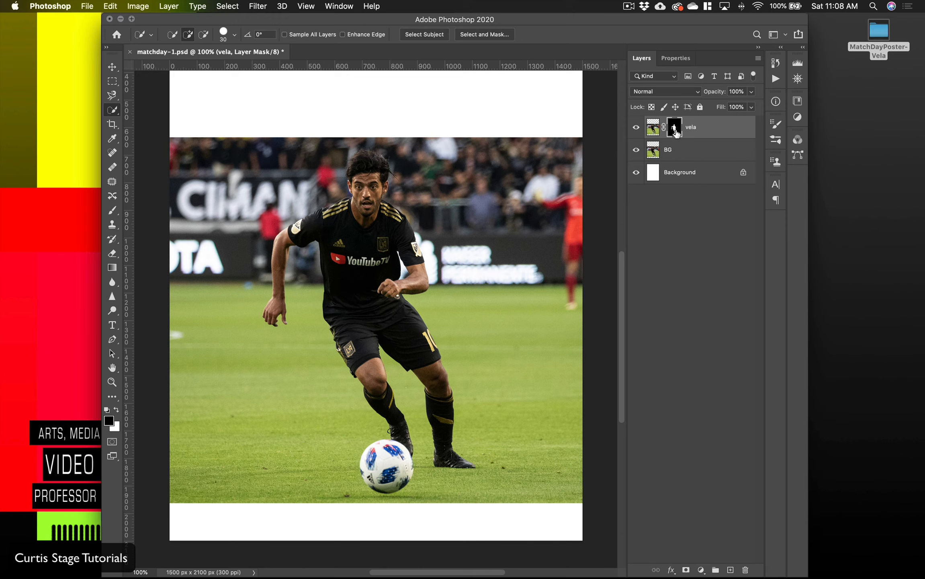
drag(678, 131, 677, 132)
super+click(676, 131)
Step: Hide the vela layer and make the BG layer active
click(636, 129)
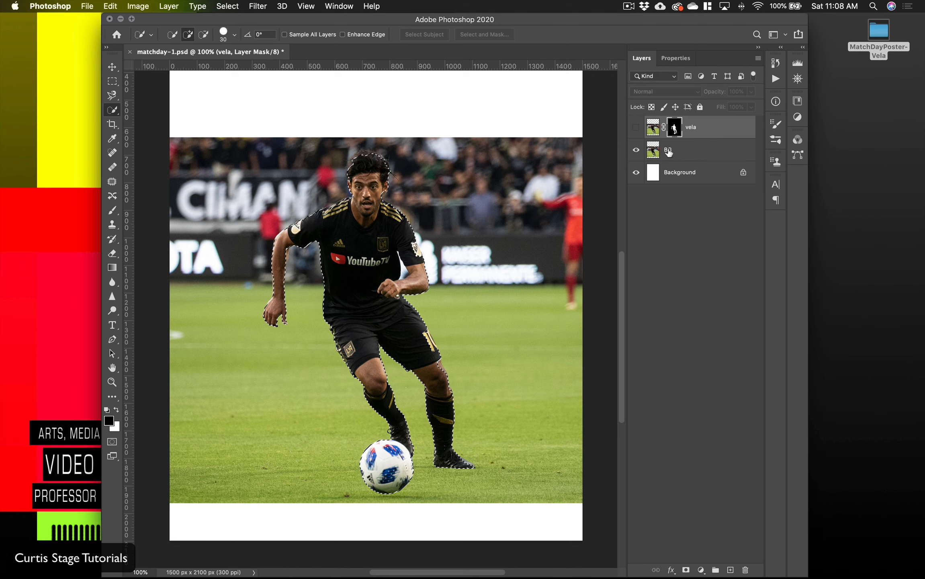
click(687, 152)
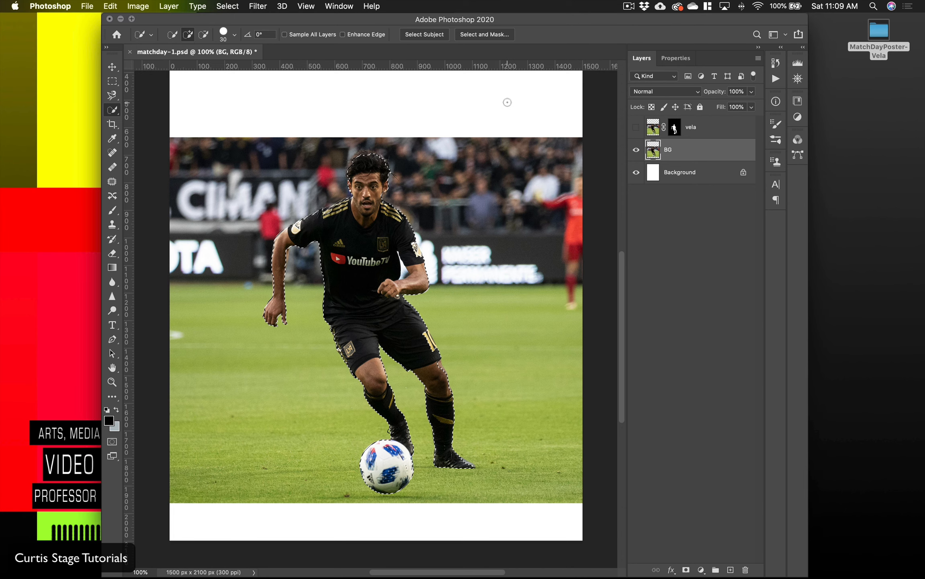
click(110, 6)
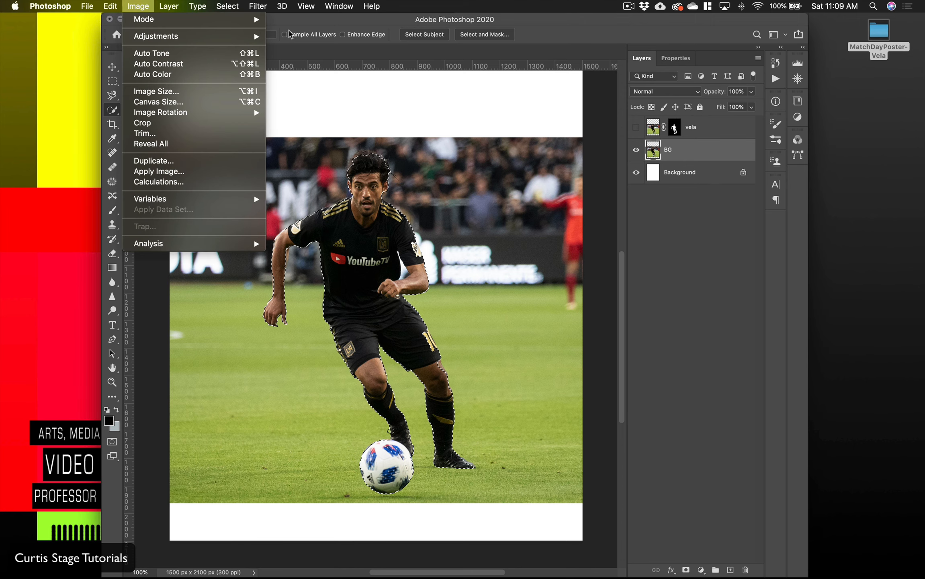
mouse_move(228, 6)
click(372, 365)
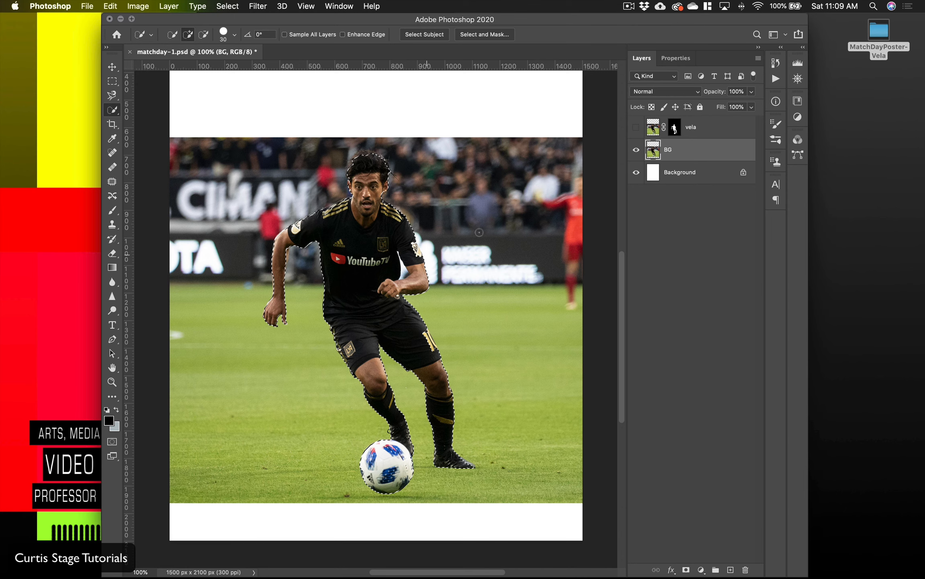
Step: Expand the selection around the player and ball by 9 pixels
click(228, 6)
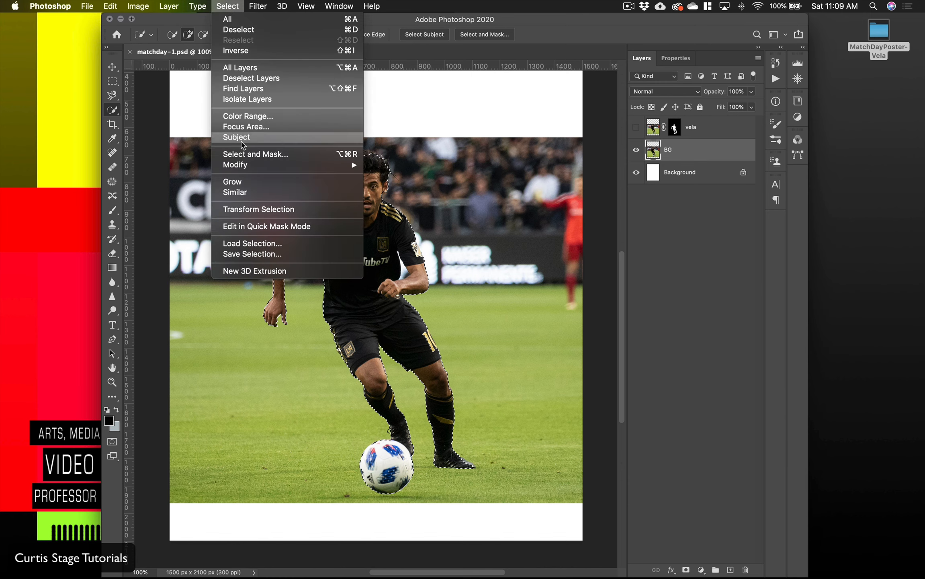
mouse_move(243, 166)
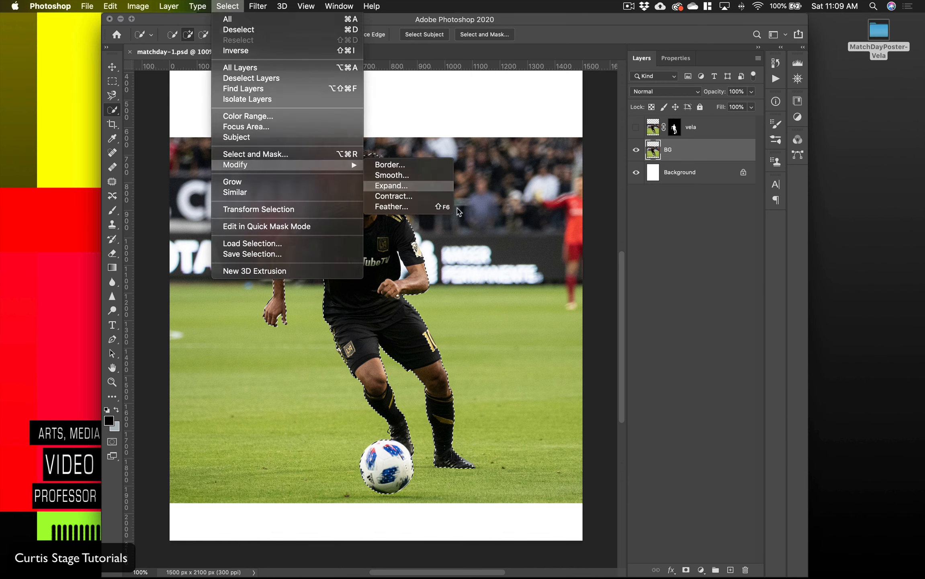
click(398, 186)
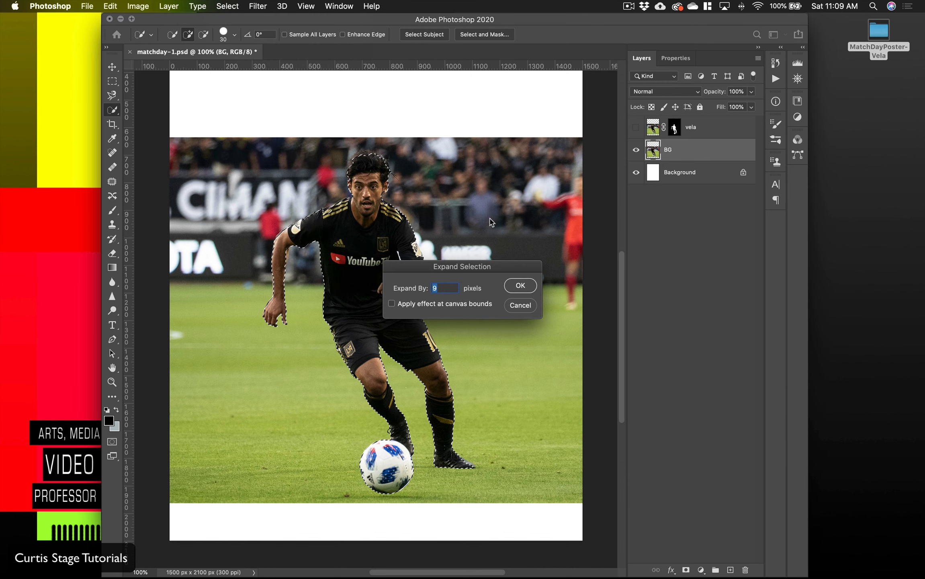
click(530, 286)
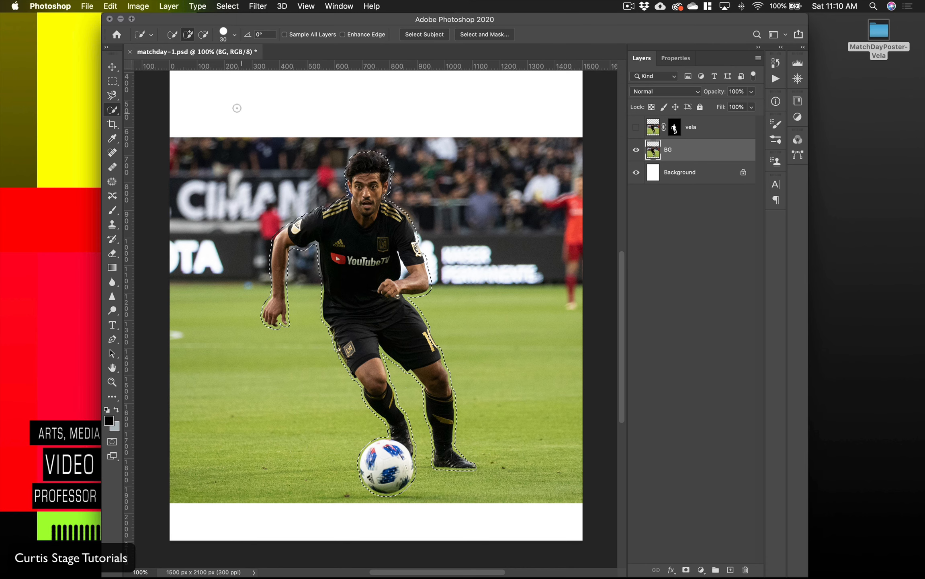
Step: Fill the expanded selection on the BG layer using Content-Aware contents with Color Adaptation, and deselect
click(111, 6)
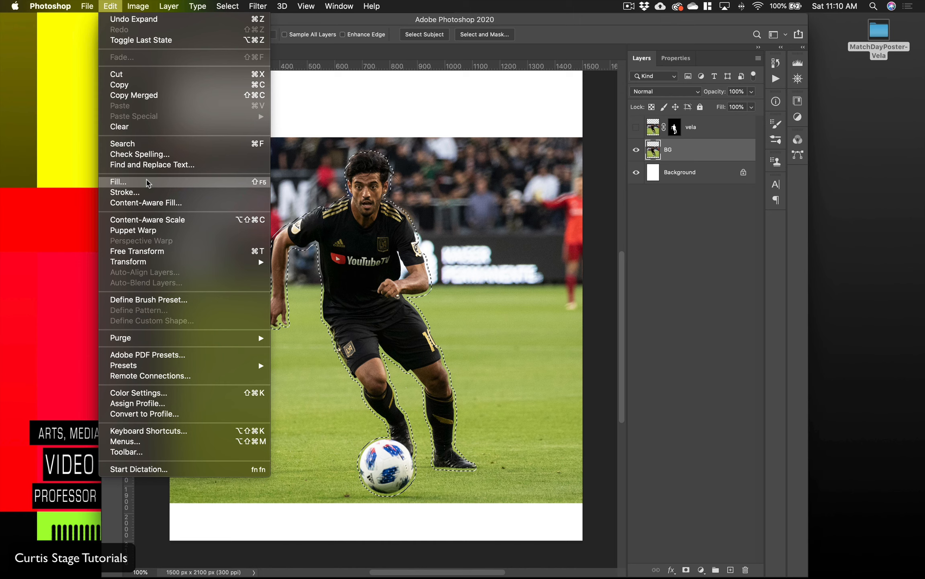
click(148, 183)
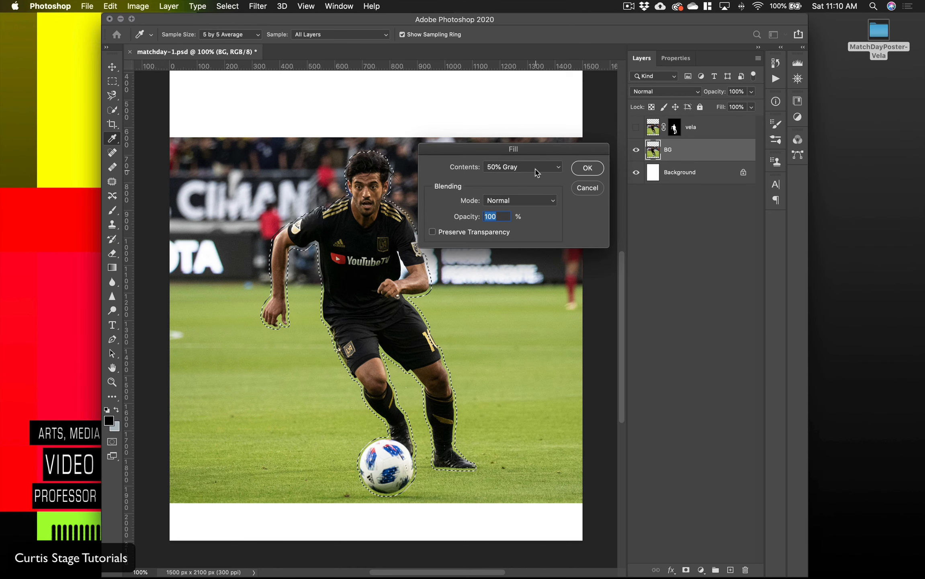
click(537, 170)
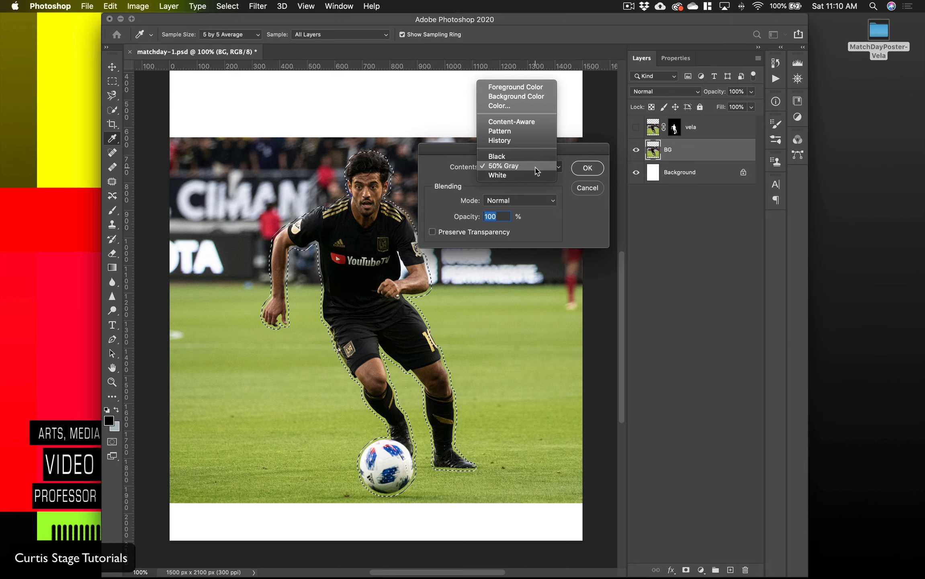
click(533, 122)
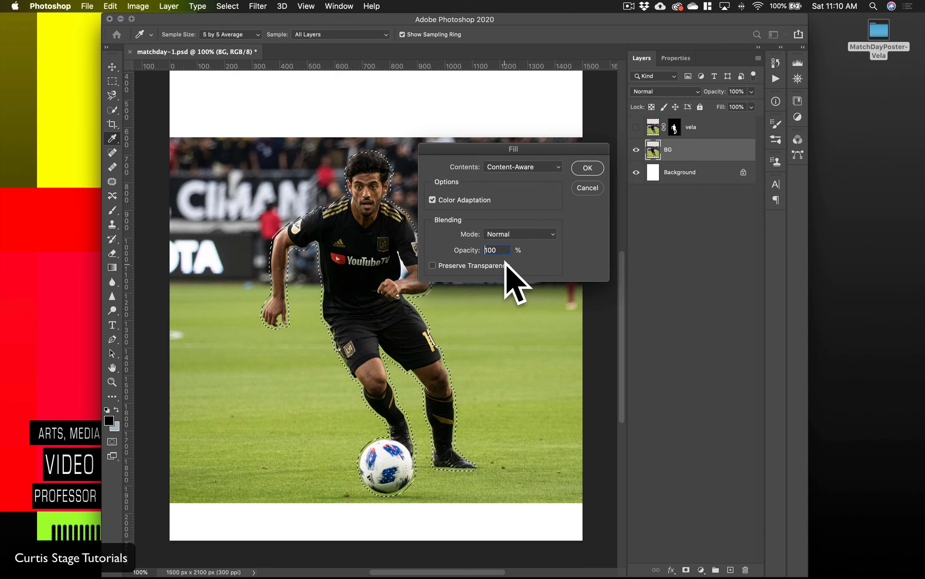
click(588, 177)
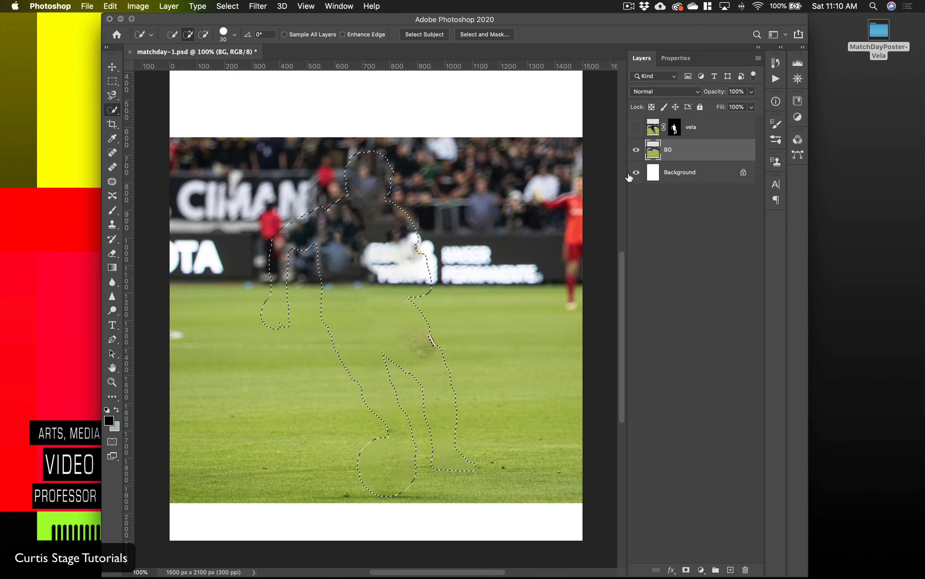
key(super+d)
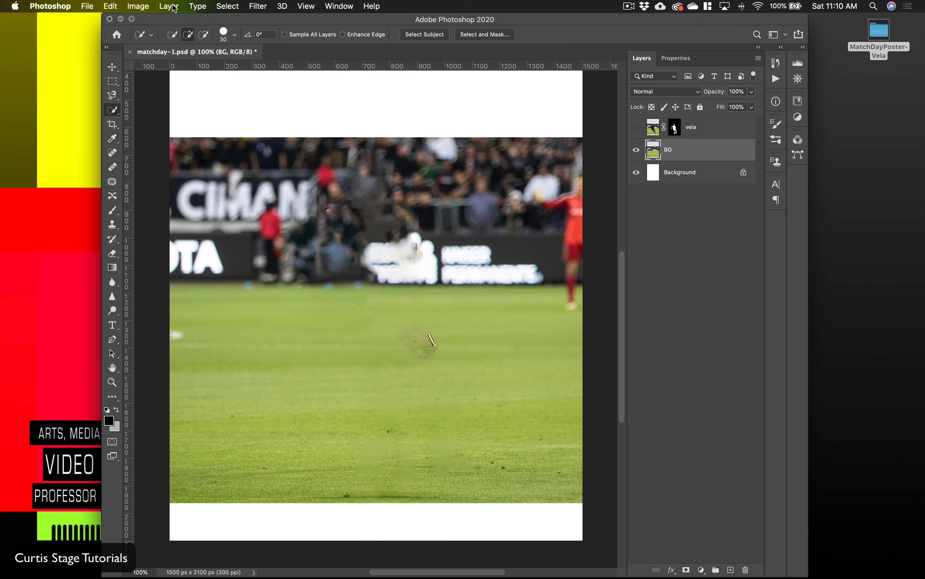
click(111, 6)
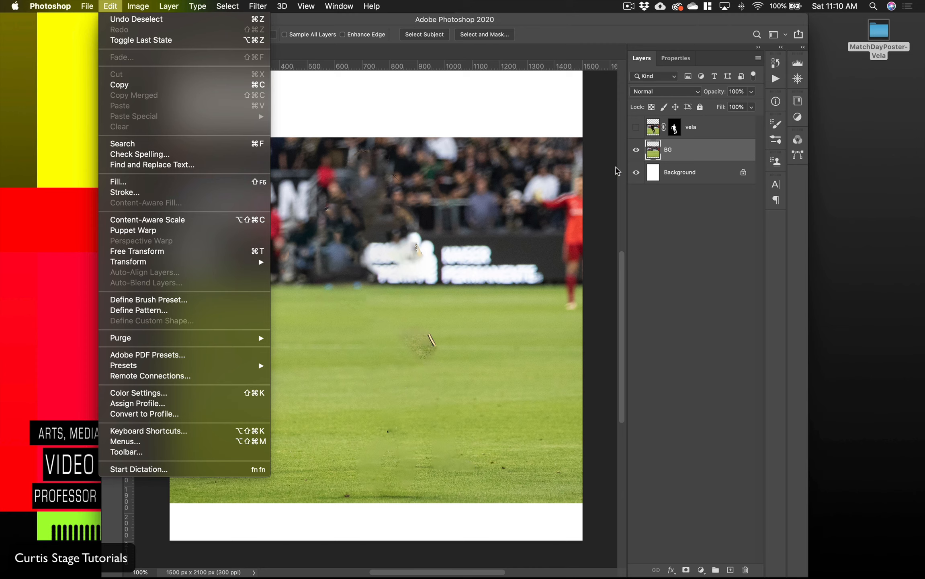
click(674, 128)
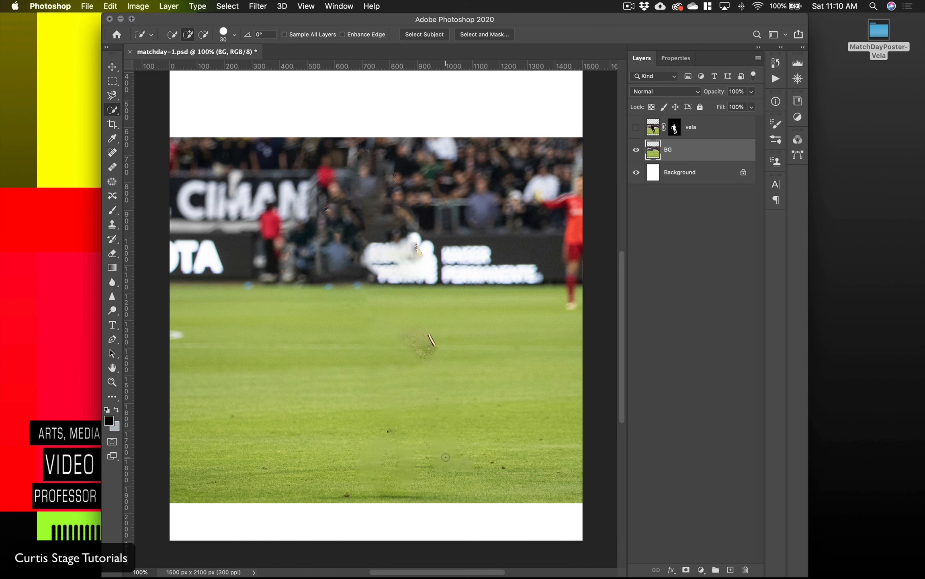
Step: Set up the Clone Stamp tool with the Soft Round brush at 150 px for cleaning up the grass
scroll(423, 481, up, 2)
scroll(467, 396, down, 5)
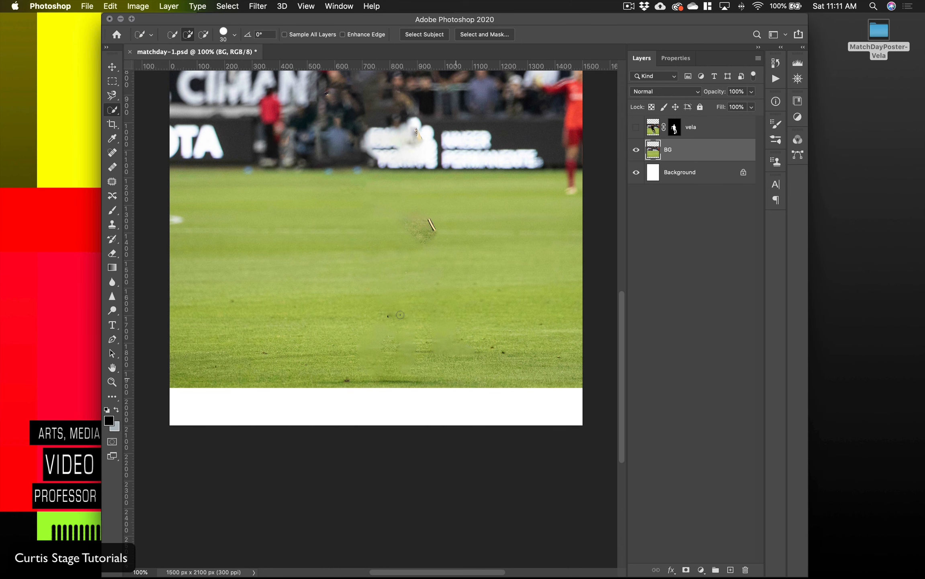
click(112, 224)
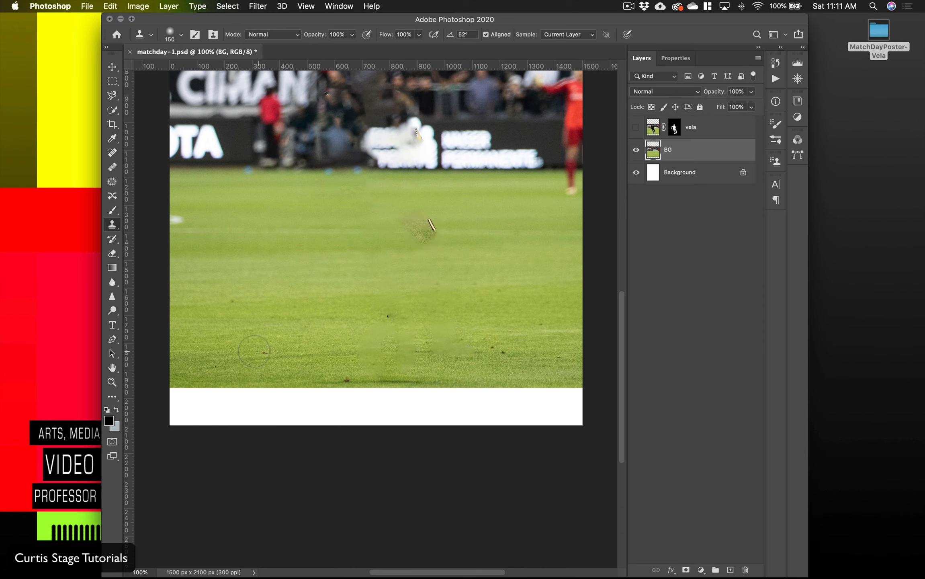
click(175, 39)
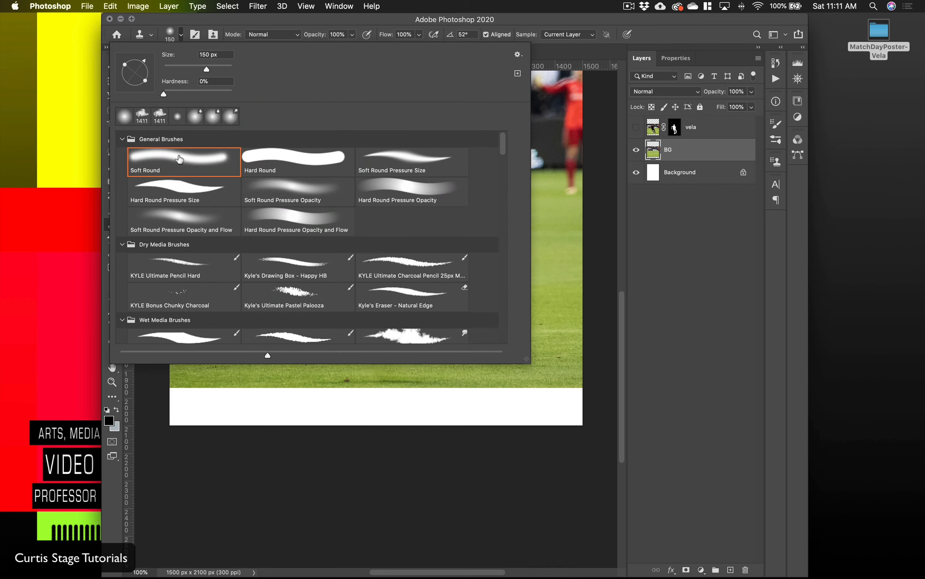
click(164, 160)
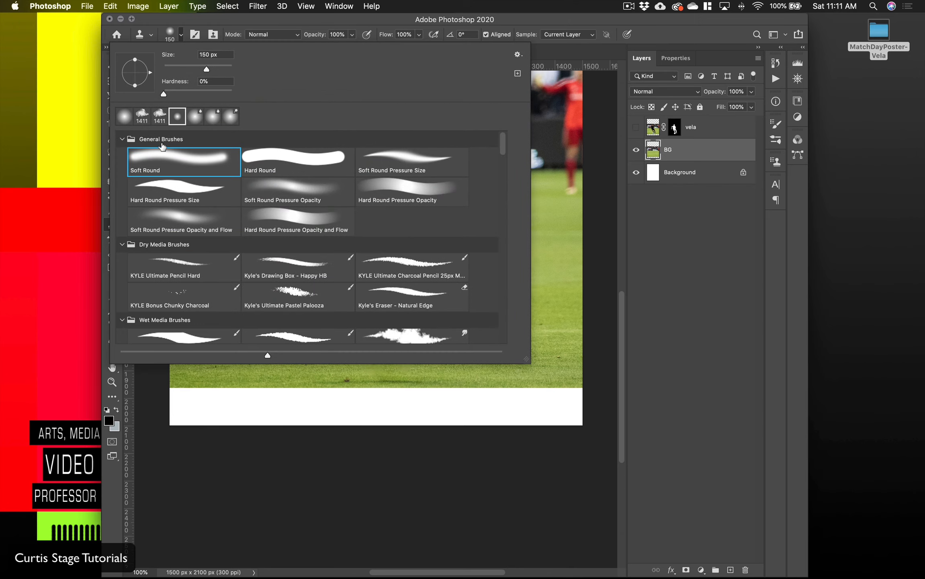
click(179, 36)
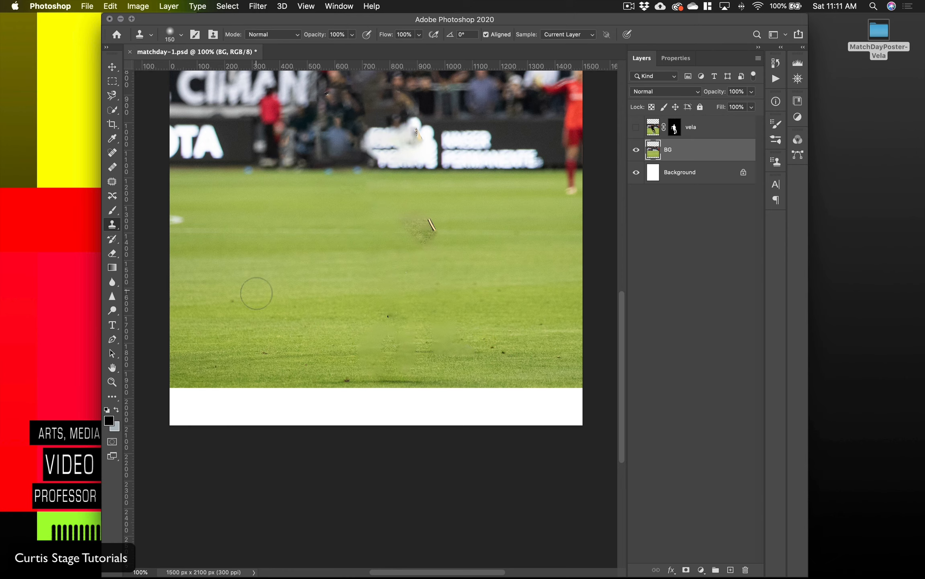
Step: Enlarge the clone brush to 250 px and clone clean grass over the blurry patches where the ball and feet were
alt+click(237, 331)
key(bracketright)
key(bracketright)
key(bracketright)
alt+click(236, 340)
drag(382, 345, 453, 346)
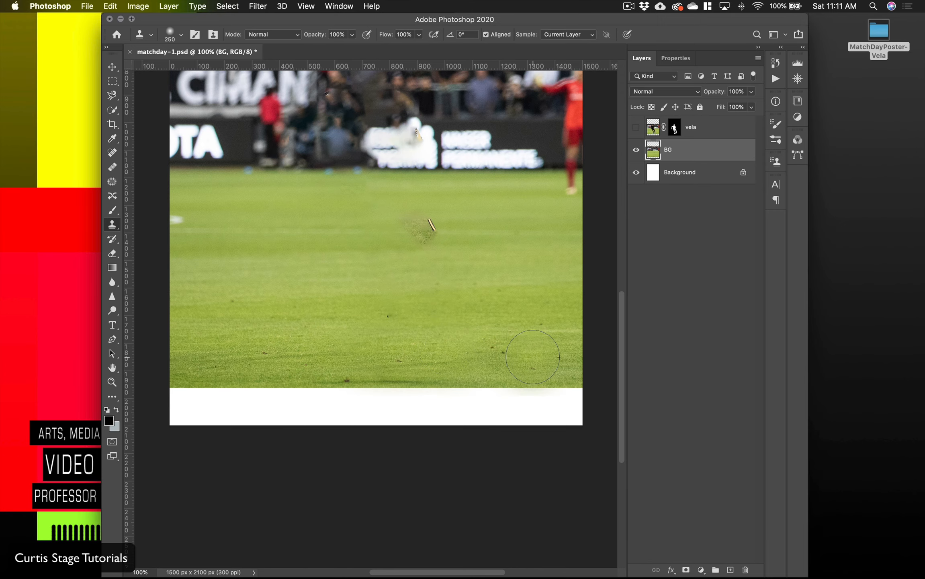
scroll(485, 291, right, 5)
scroll(475, 295, left, 4)
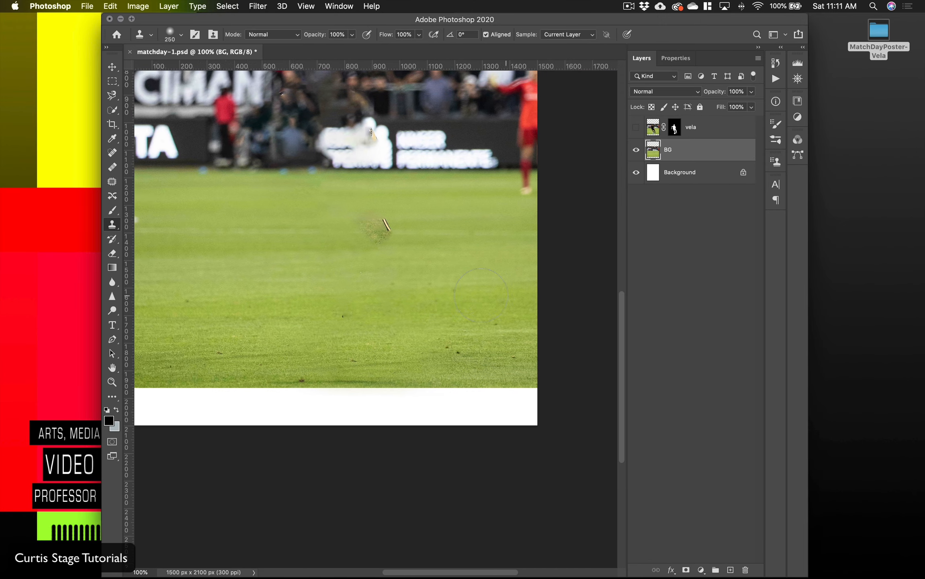
Step: Clone nearby clean grass over the leftover shorts fragment and dark speckles in the middle of the field
alt+click(515, 348)
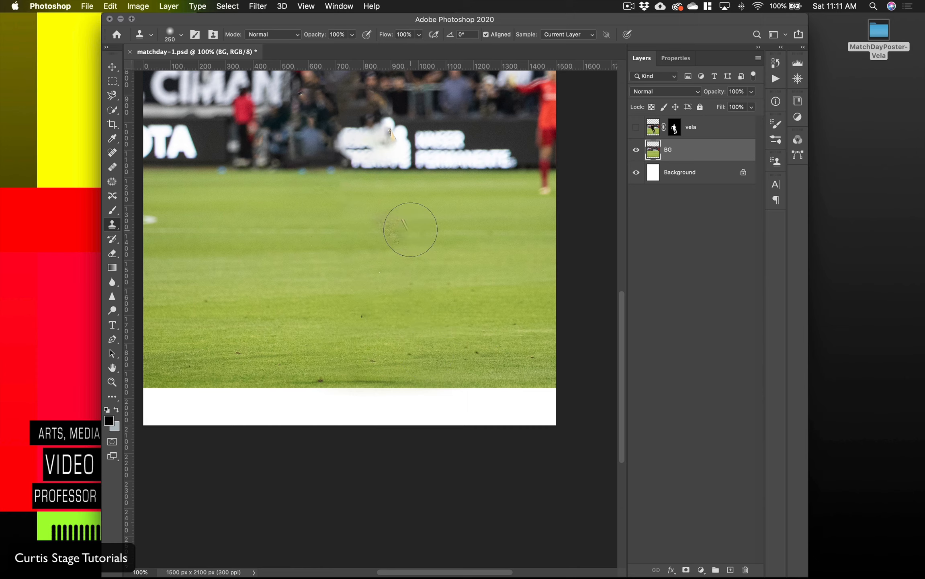
alt+click(474, 235)
drag(416, 230, 373, 227)
drag(391, 268, 401, 399)
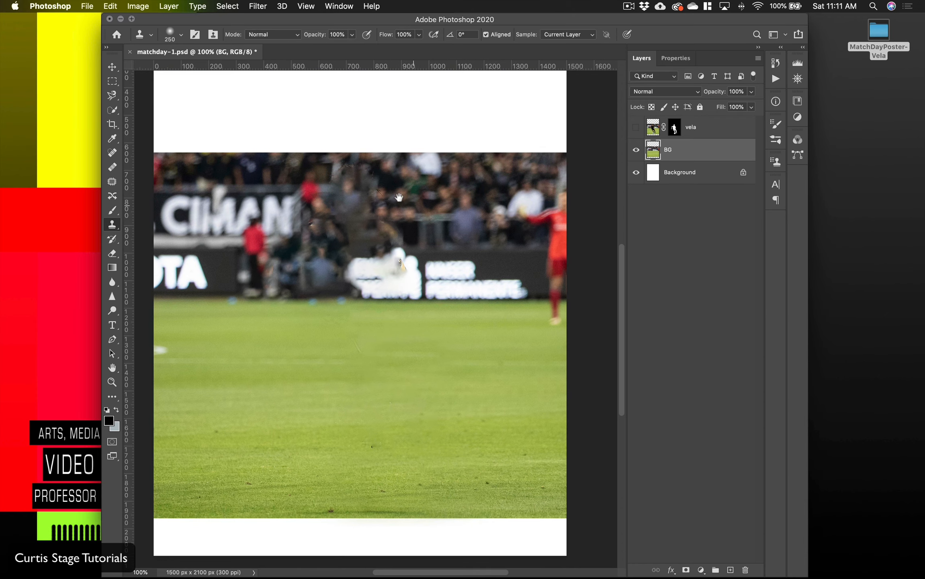
drag(372, 314, 392, 213)
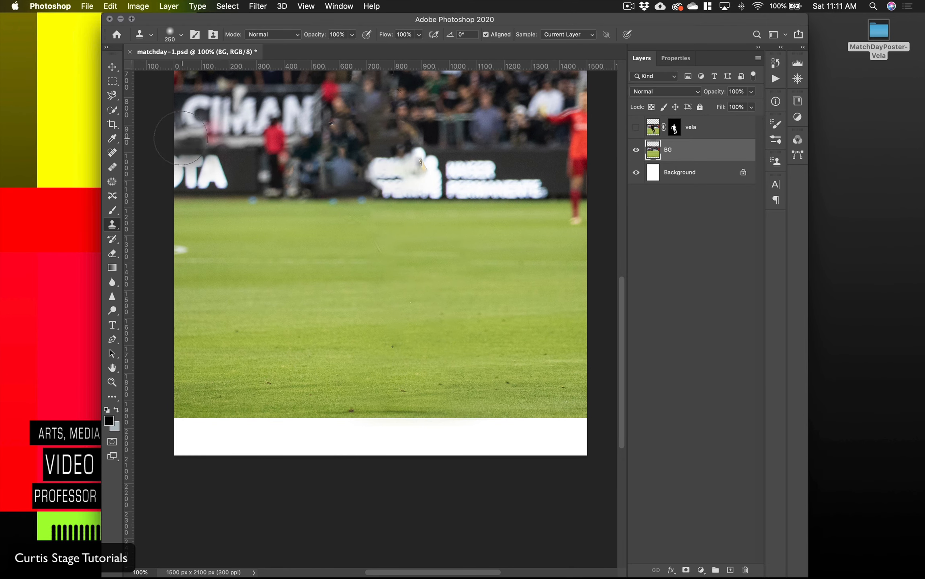
Step: Move the BG layer down to cover the white strip at the poster's bottom edge, shifting it slightly right
click(111, 68)
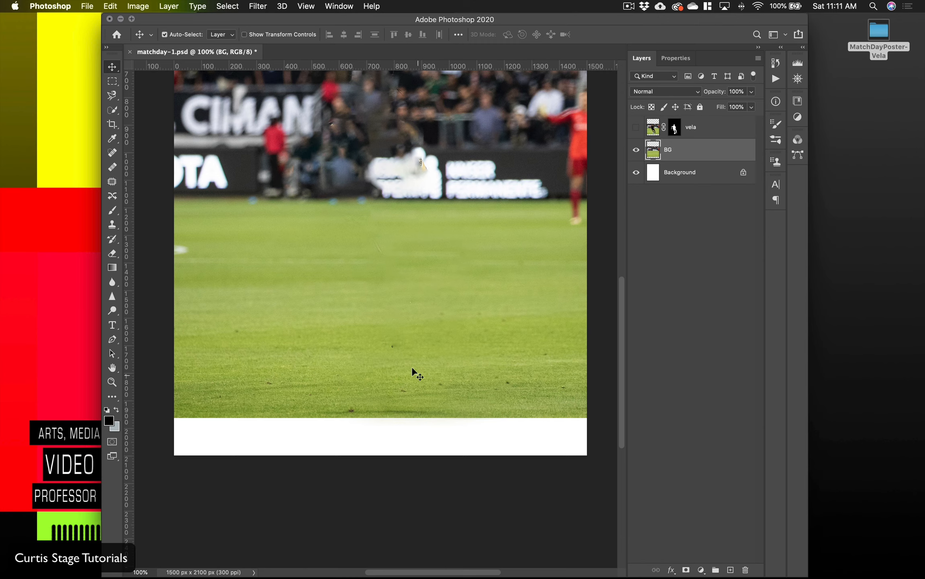
drag(383, 311, 385, 353)
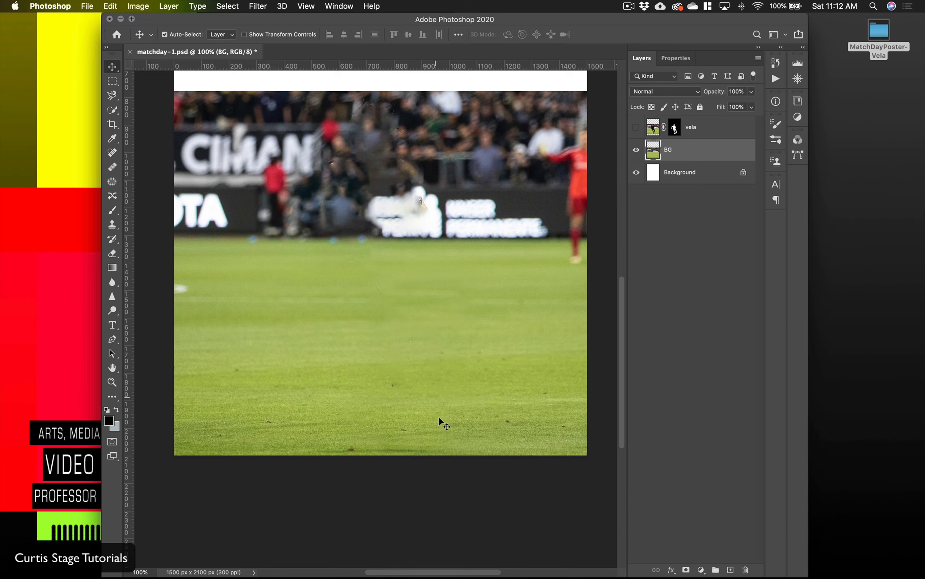
mouse_move(464, 416)
mouse_down()
mouse_move(467, 365)
mouse_move(468, 415)
mouse_up()
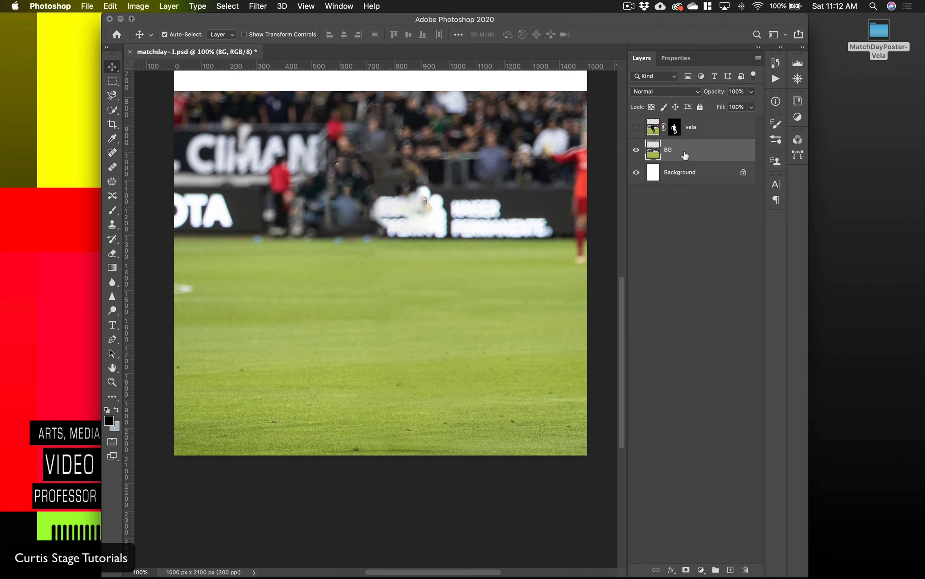
Step: Show the vela layer and move the cut-out player and ball slightly upward over the field
click(636, 127)
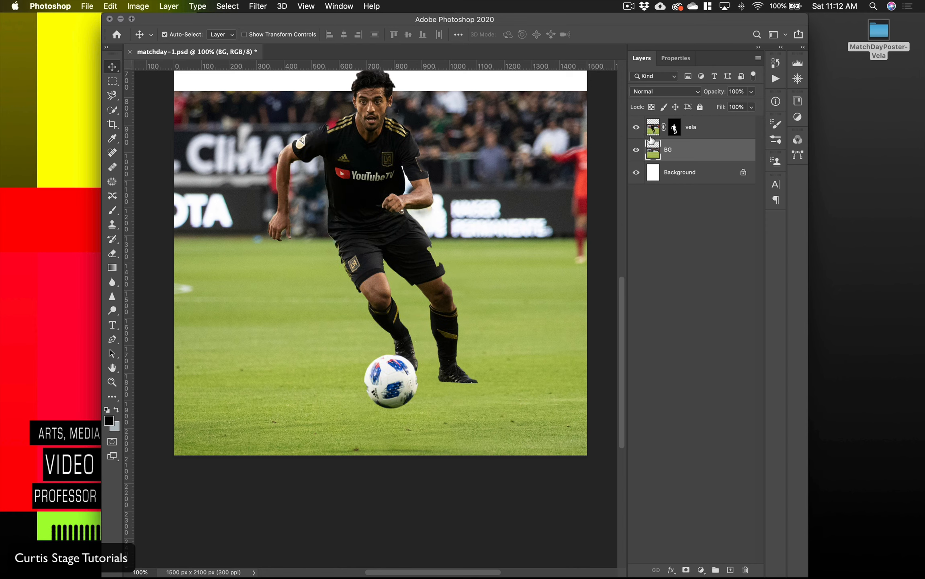
drag(368, 186, 378, 137)
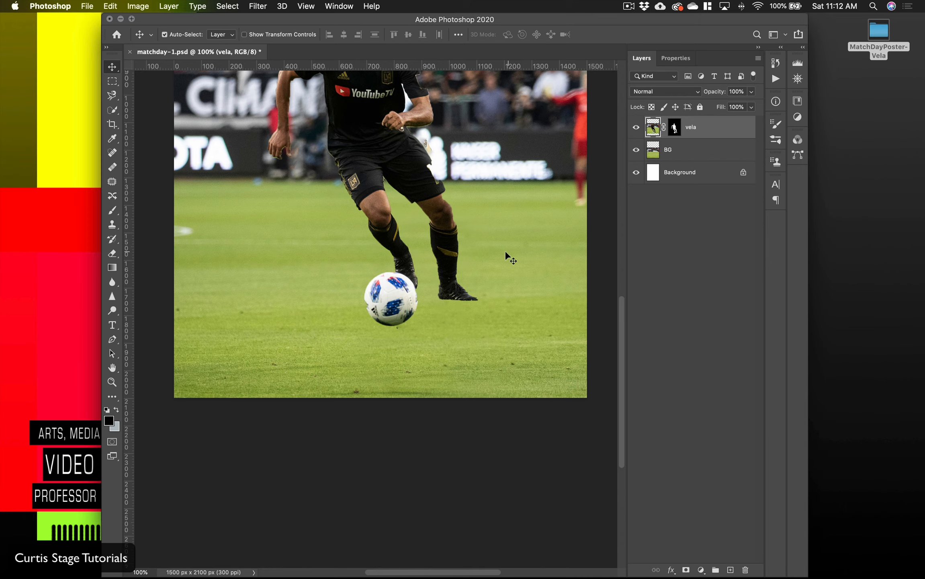
scroll(457, 252, up, 4)
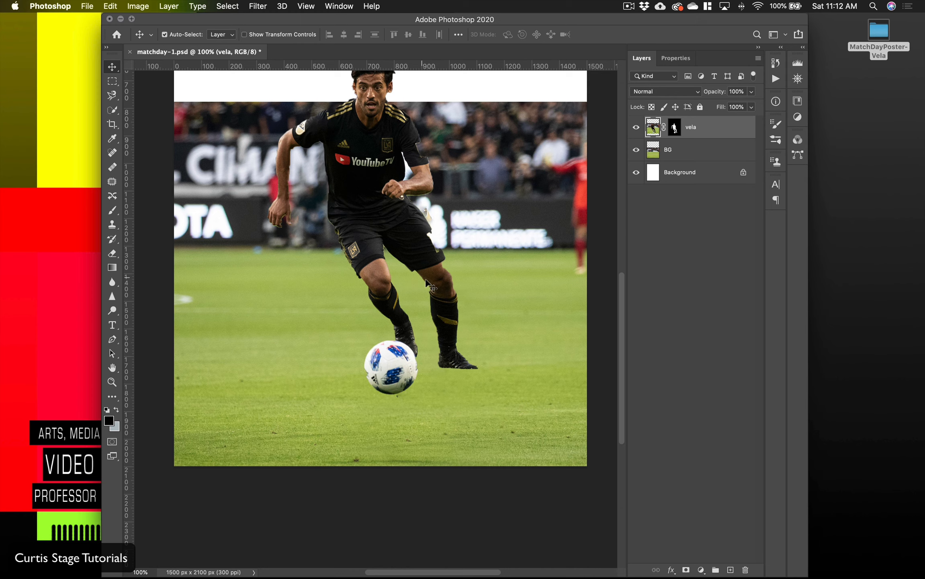
Step: Target the vela layer's mask and set the Brush tool to the Hard Round brush for repairing the shorts' edge
scroll(433, 284, up, 5)
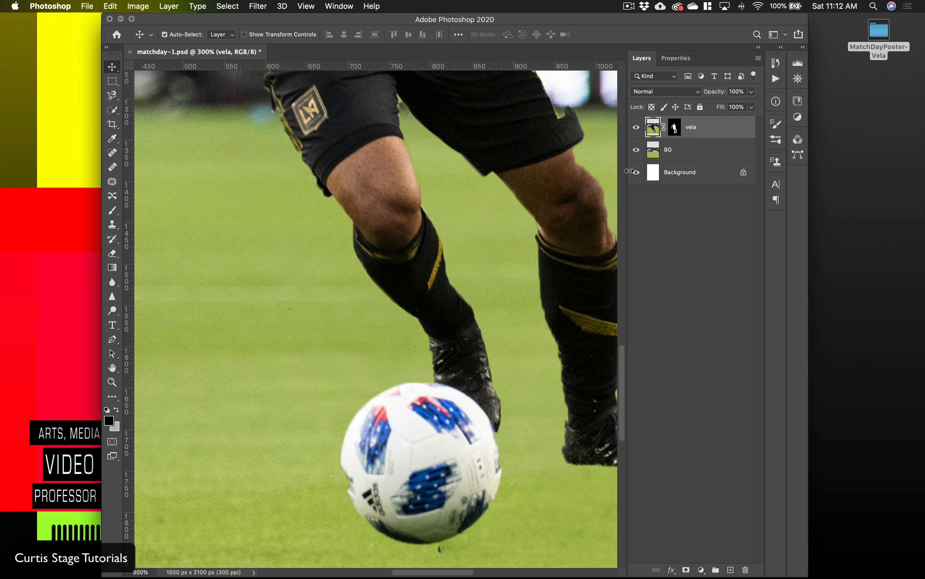
click(674, 128)
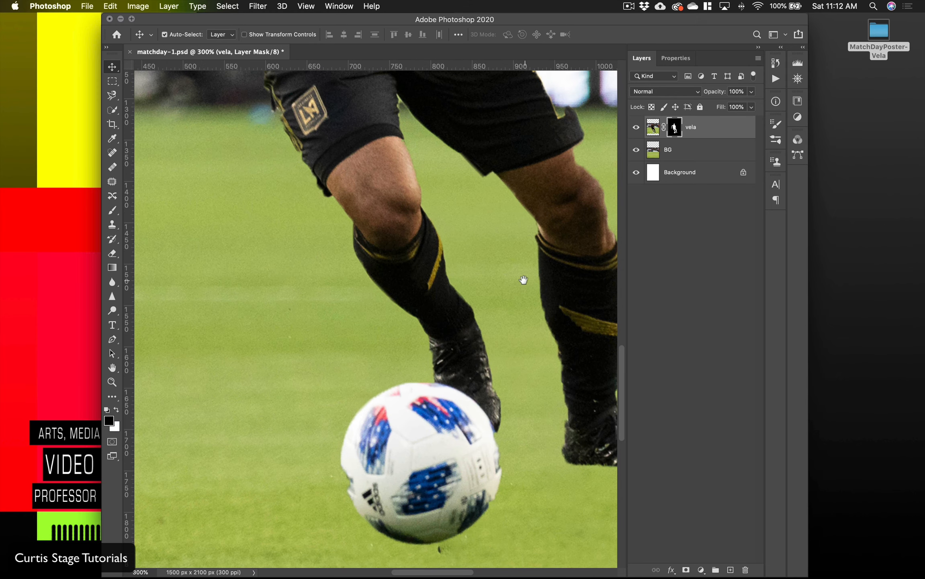
drag(523, 280, 315, 362)
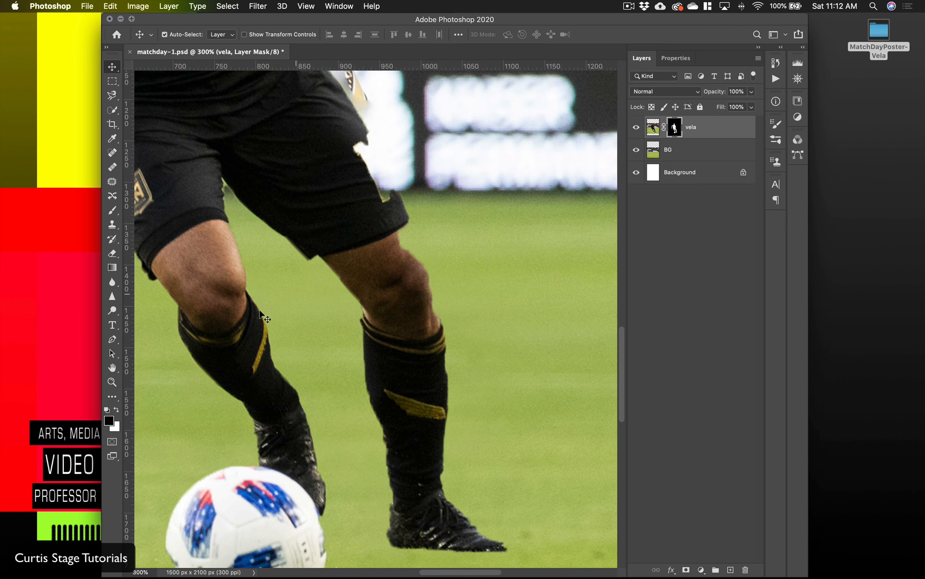
click(112, 210)
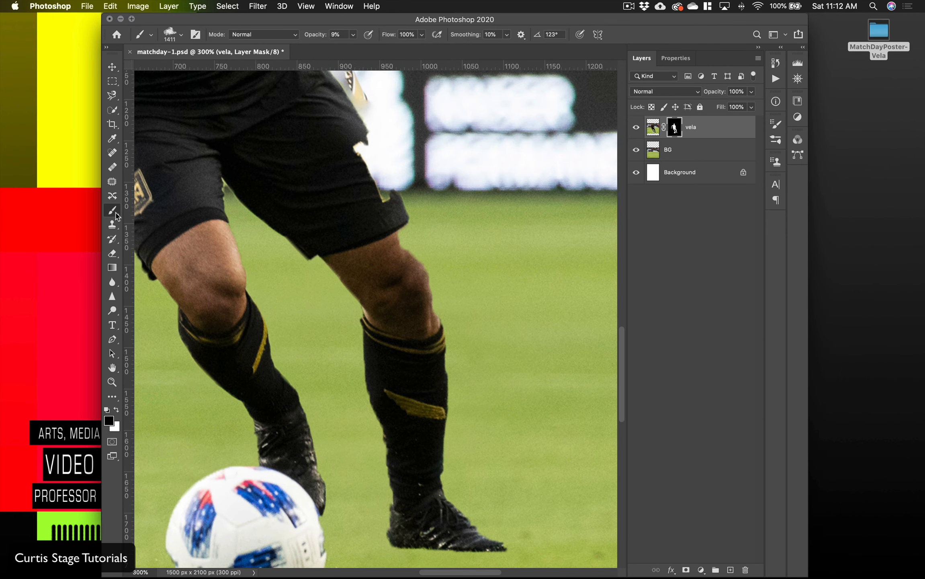
click(182, 35)
scroll(179, 154, up, 15)
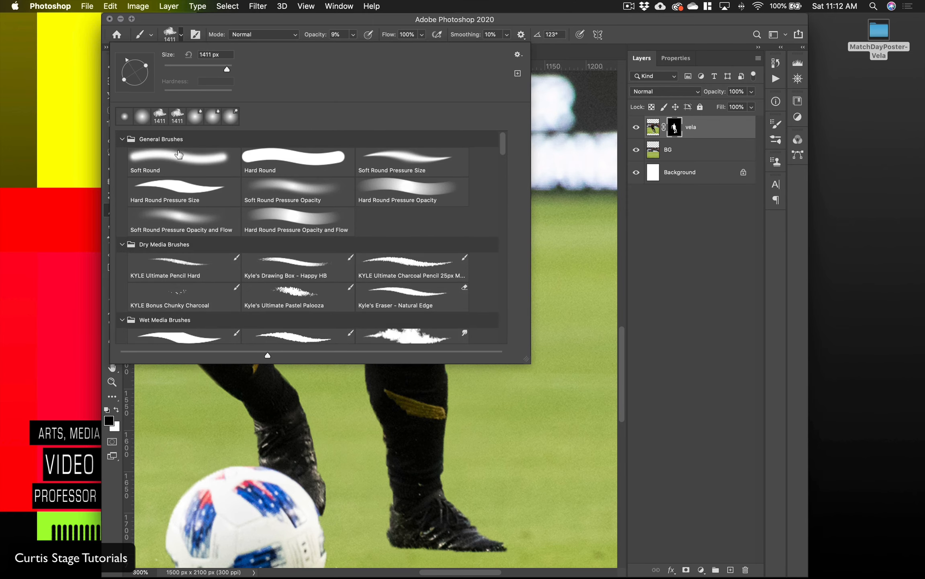
click(179, 154)
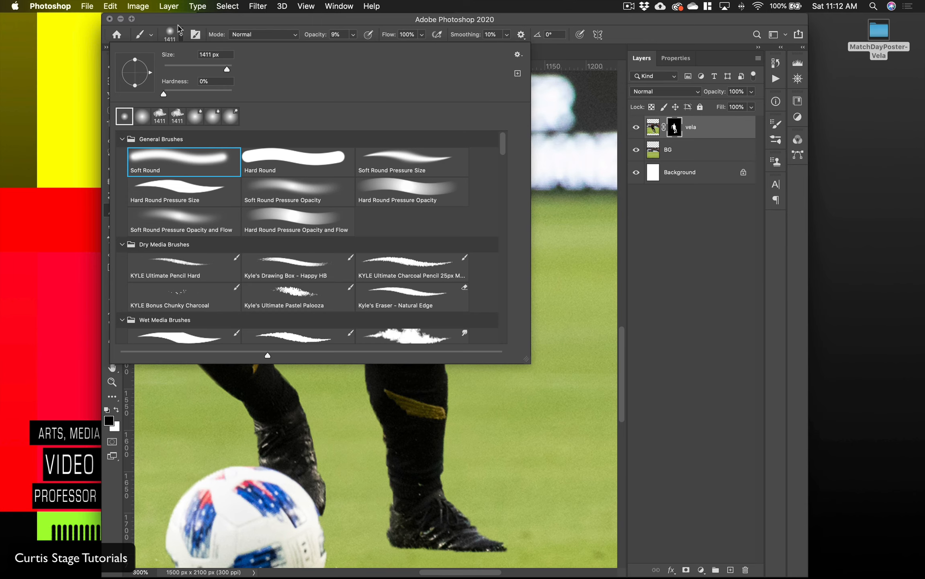
click(293, 159)
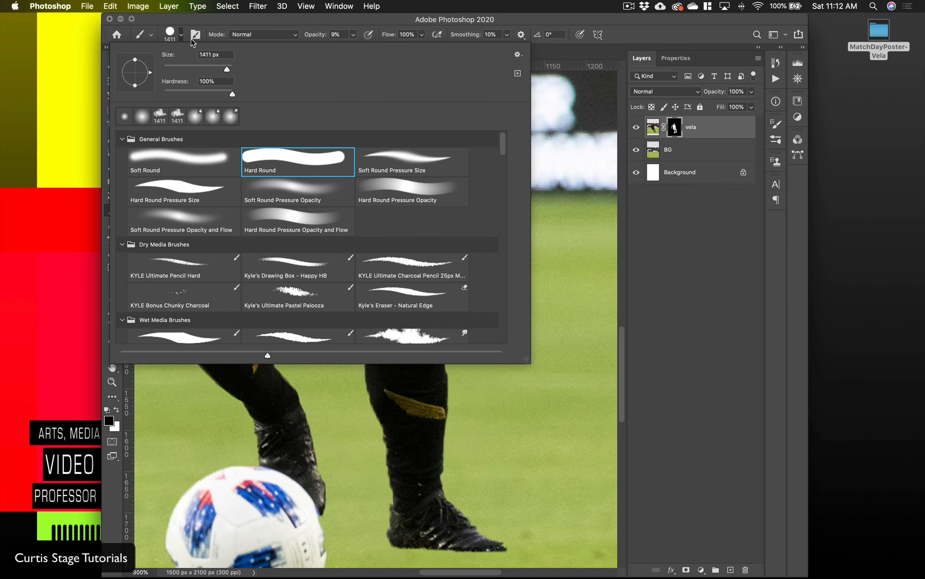
click(170, 34)
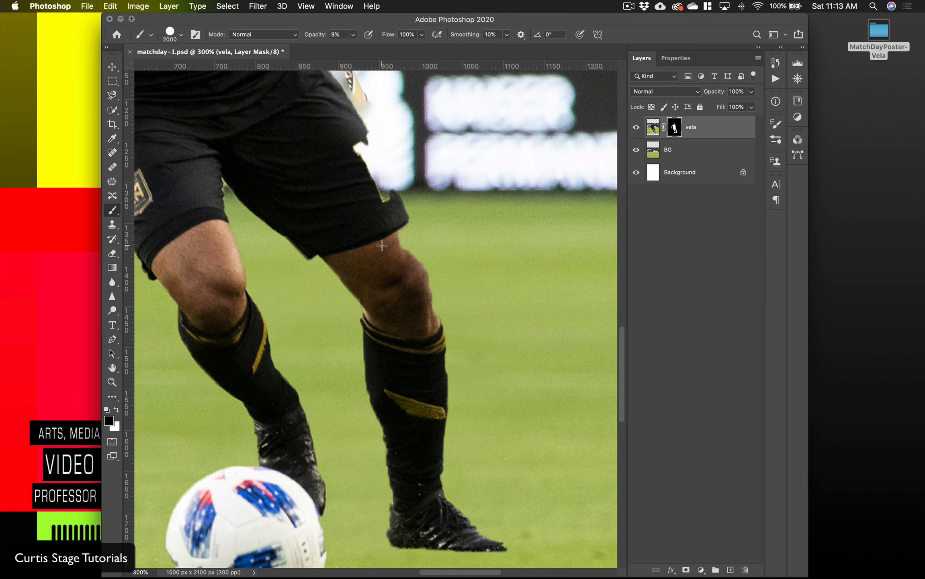
Step: Set the brush to 50 px and 100% opacity, and paint the shorts' number and the adjacent thigh edge back in on the mask
click(180, 35)
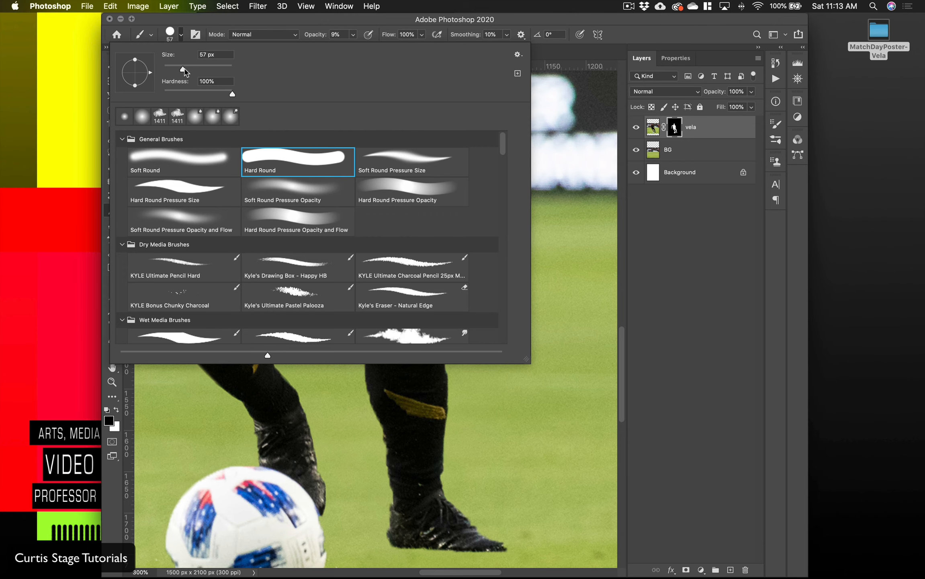
click(170, 36)
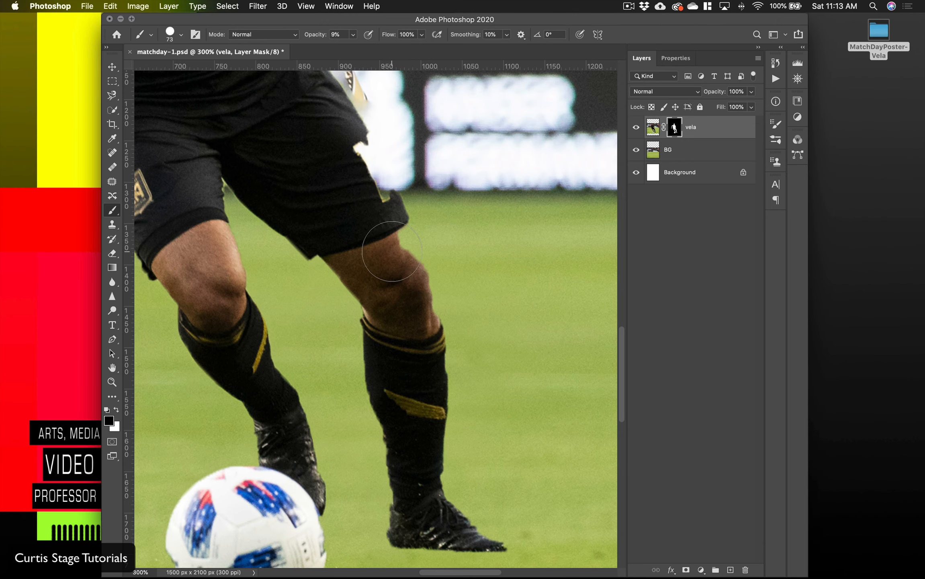
key(bracketleft)
key(bracketleft)
mouse_move(341, 135)
mouse_down()
mouse_move(382, 207)
mouse_move(355, 156)
mouse_move(373, 167)
mouse_move(387, 208)
mouse_move(342, 131)
mouse_move(374, 182)
mouse_move(420, 328)
mouse_move(381, 217)
mouse_move(378, 225)
mouse_move(386, 242)
mouse_move(338, 74)
mouse_up()
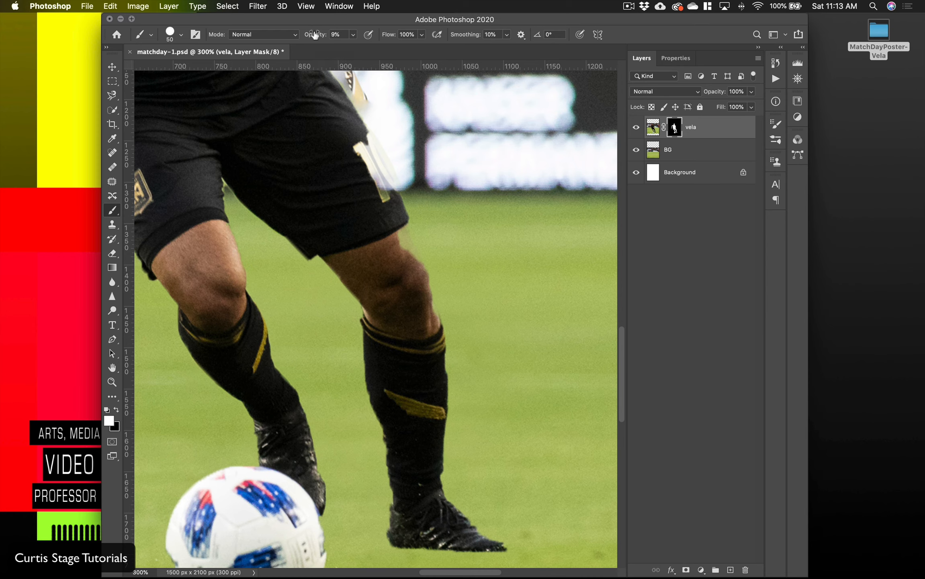
drag(376, 41, 434, 49)
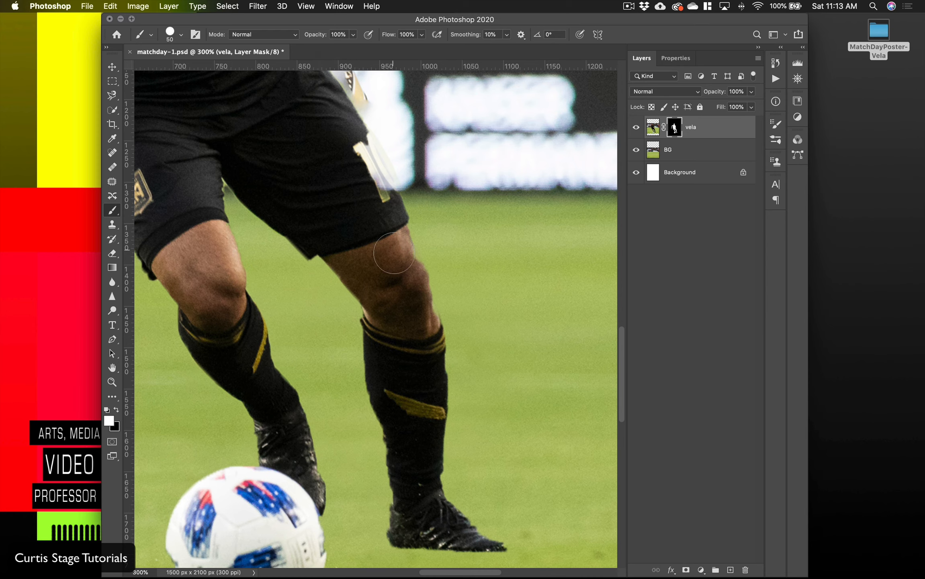
drag(394, 253, 423, 320)
drag(341, 135, 367, 168)
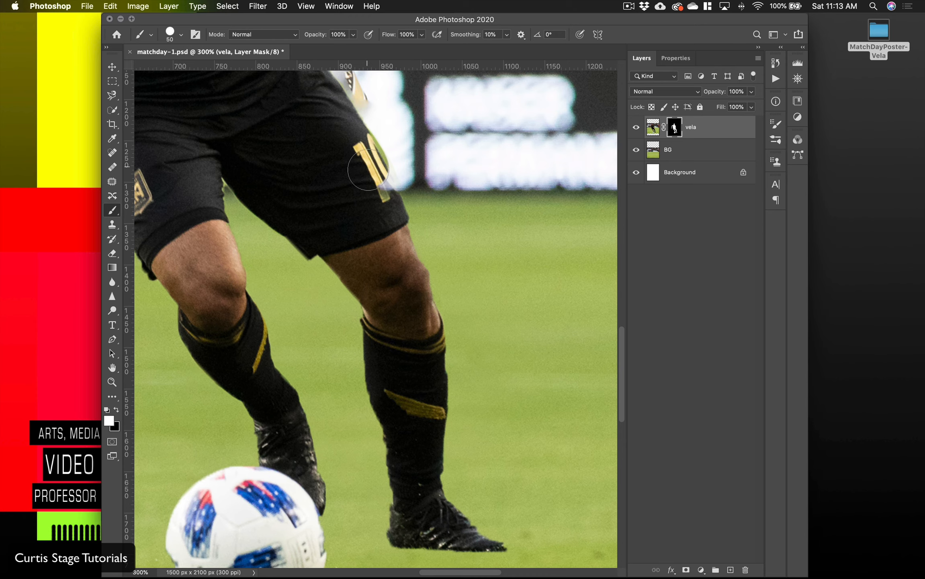
Step: Toggle the vela layer's visibility to check the badge fragment beside the shorts, and restore the missing sleeve badge on the mask
scroll(330, 147, up, 2)
scroll(330, 147, up, 4)
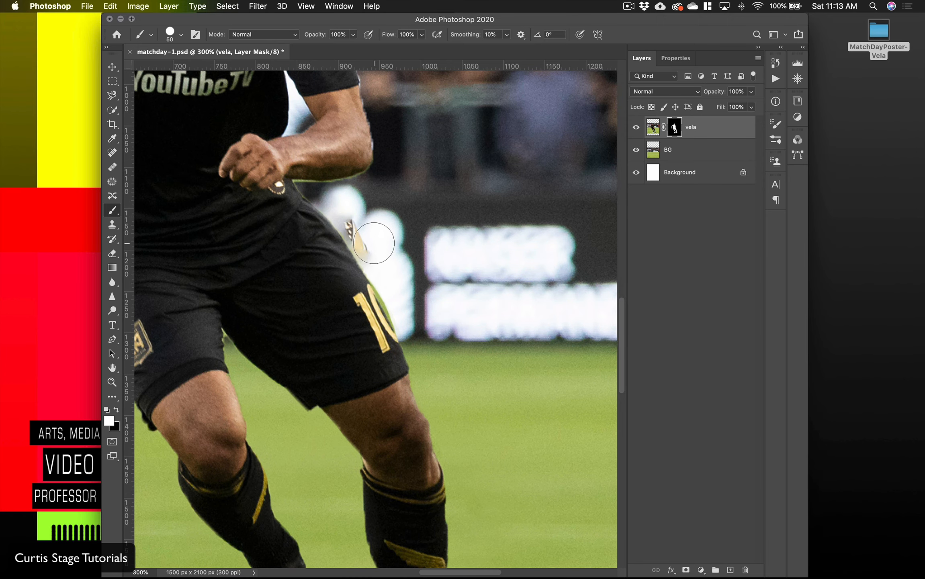
key(x)
click(636, 128)
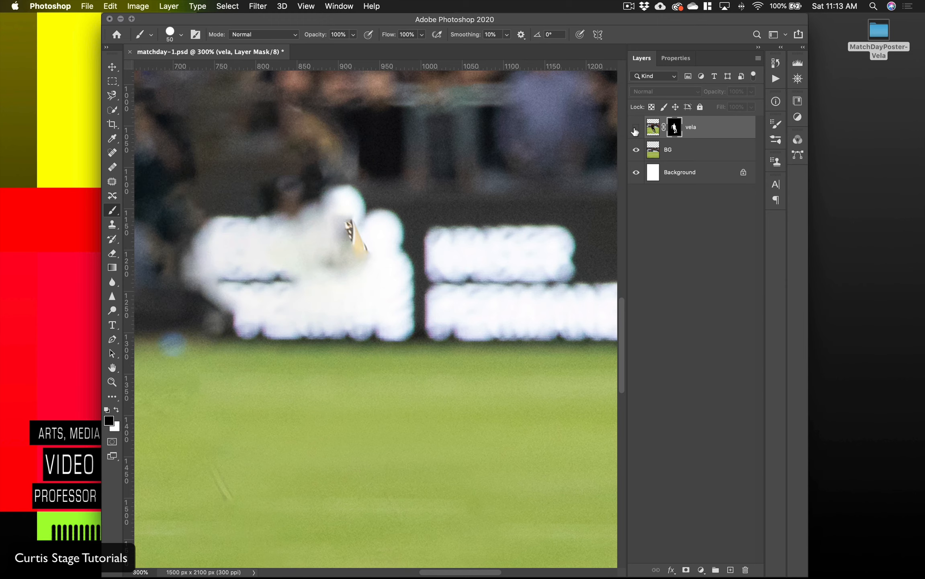
click(636, 128)
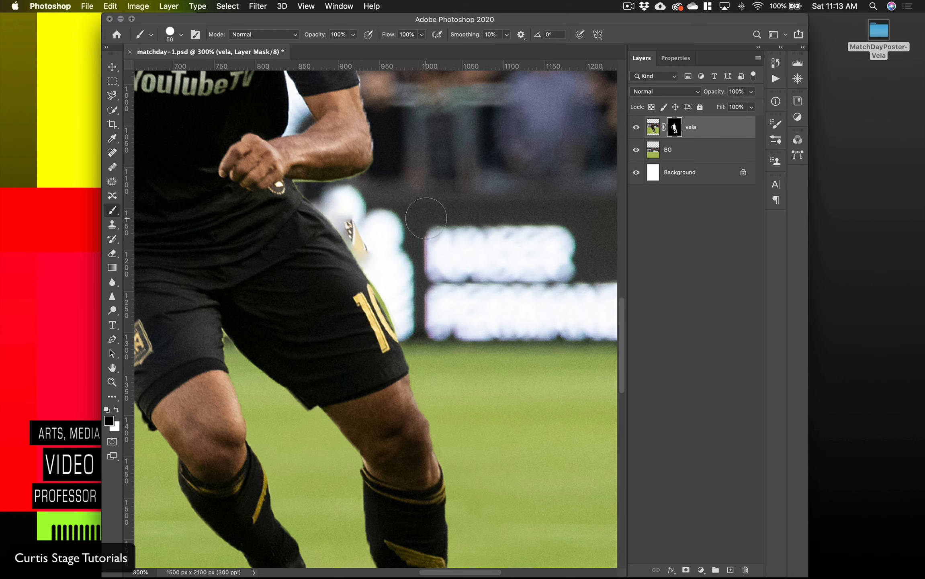
drag(321, 97, 378, 289)
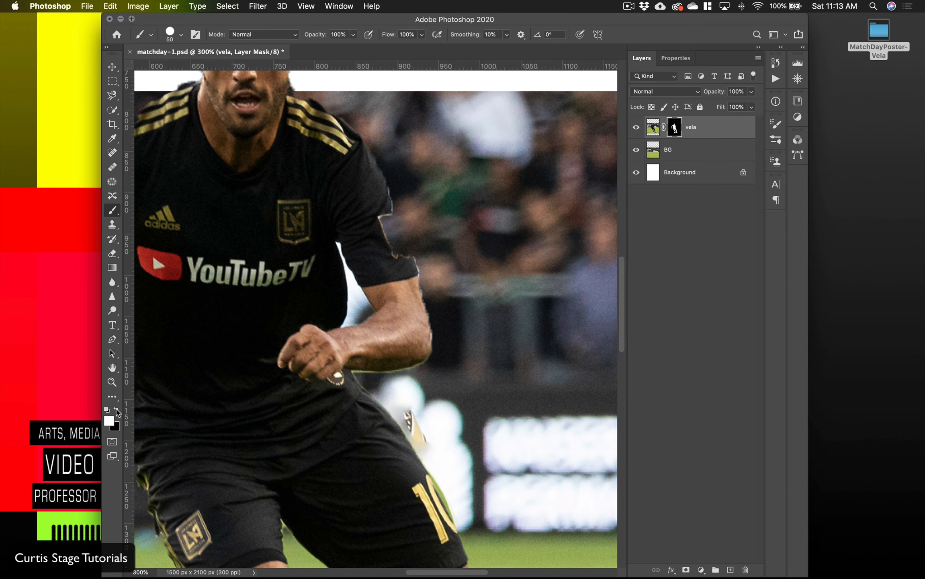
drag(385, 203, 386, 248)
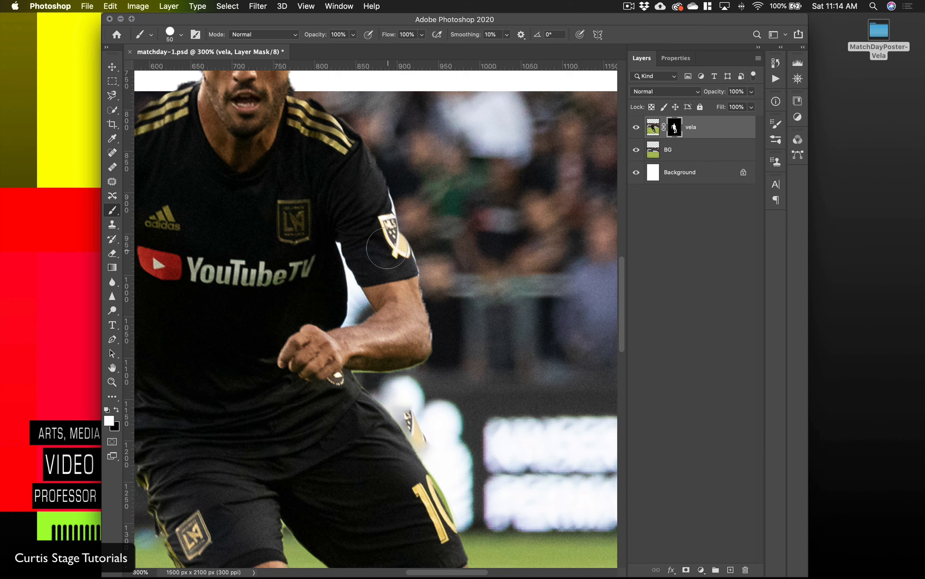
Step: Reduce the brush to 8 px and mask out the blue fringe behind the player's ear and jaw
drag(280, 155, 347, 345)
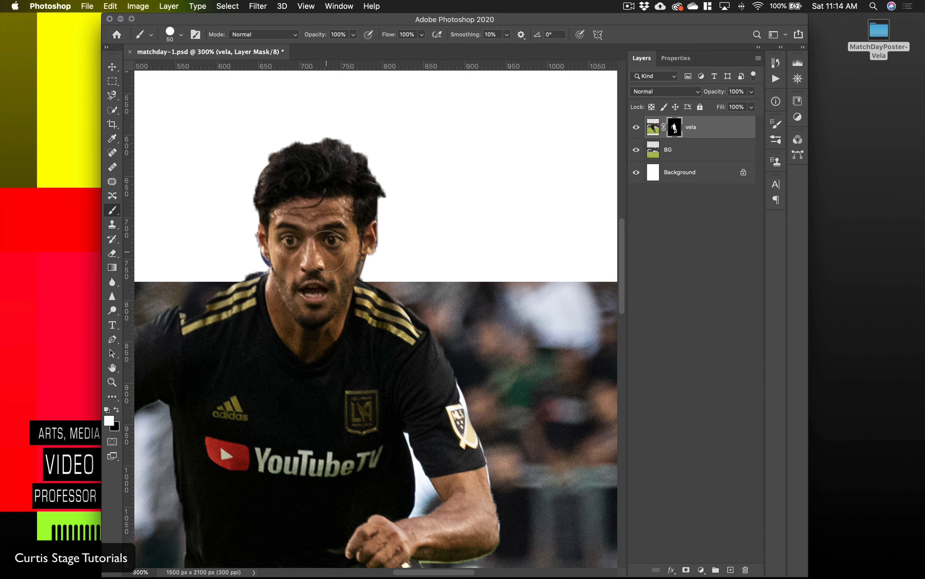
drag(228, 319, 342, 313)
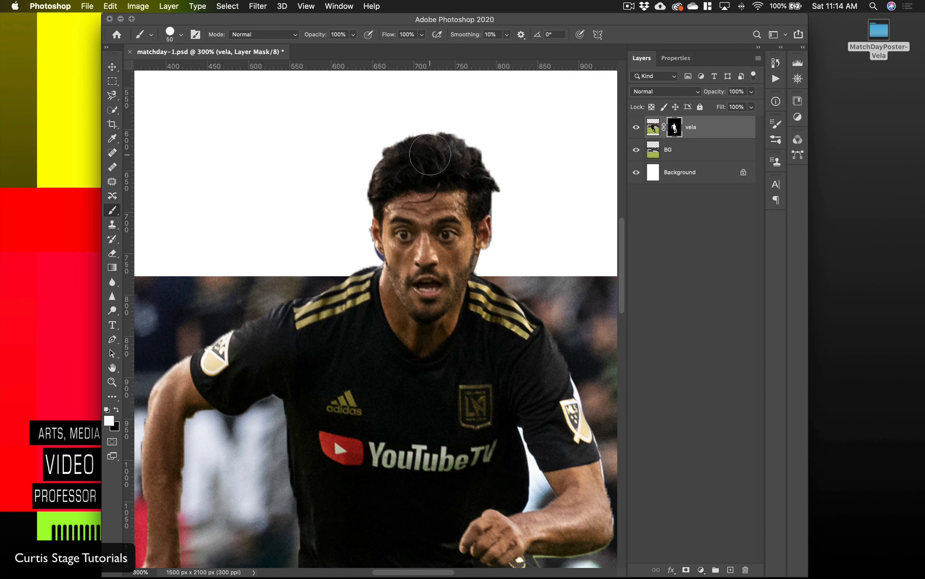
scroll(431, 212, down, 3)
key(super+equal)
key(super+equal)
key(super+equal)
key(super+equal)
key(super+equal)
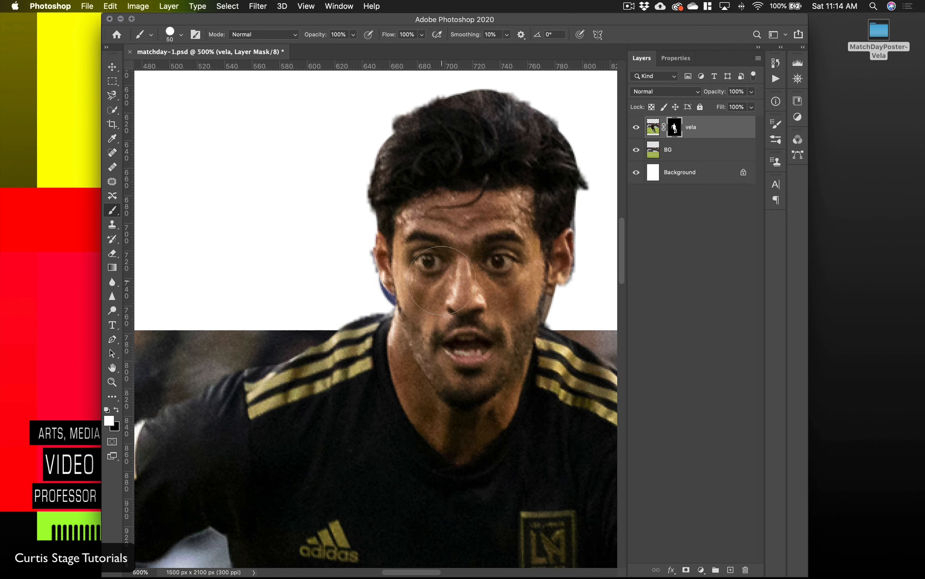
key(x)
key(bracketleft)
key(bracketleft)
key(bracketleft)
key(bracketleft)
key(bracketleft)
key(bracketleft)
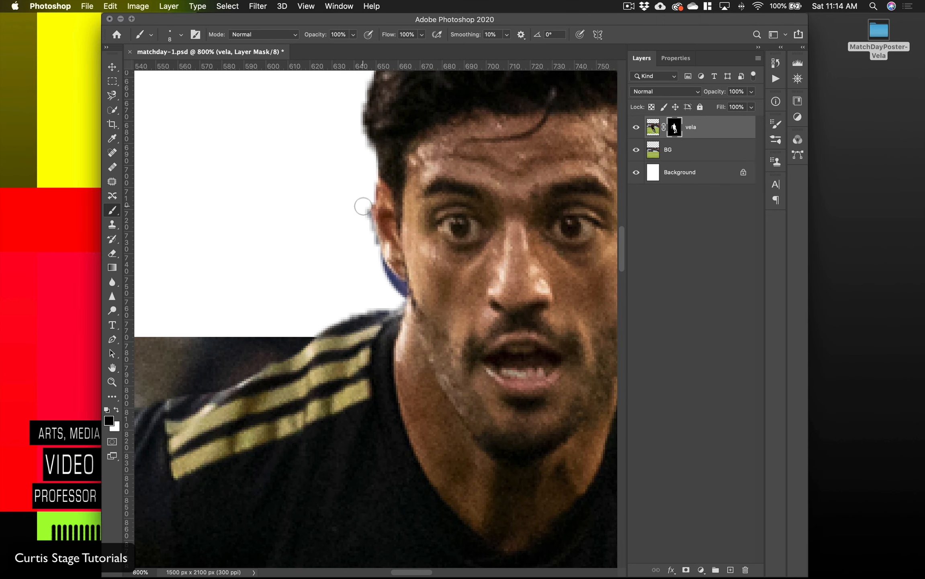
mouse_move(363, 205)
mouse_down()
mouse_move(369, 250)
mouse_move(398, 299)
mouse_up()
Step: Restore the nibbled edges of the player's straight forearm and wrist by painting white on the mask
scroll(398, 299, down, 10)
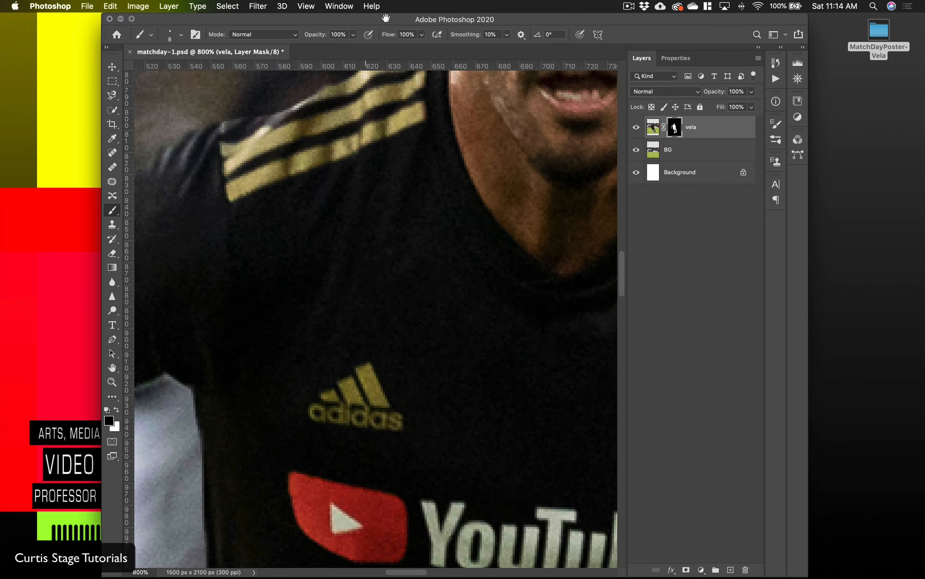
scroll(399, 141, left, 10)
key(x)
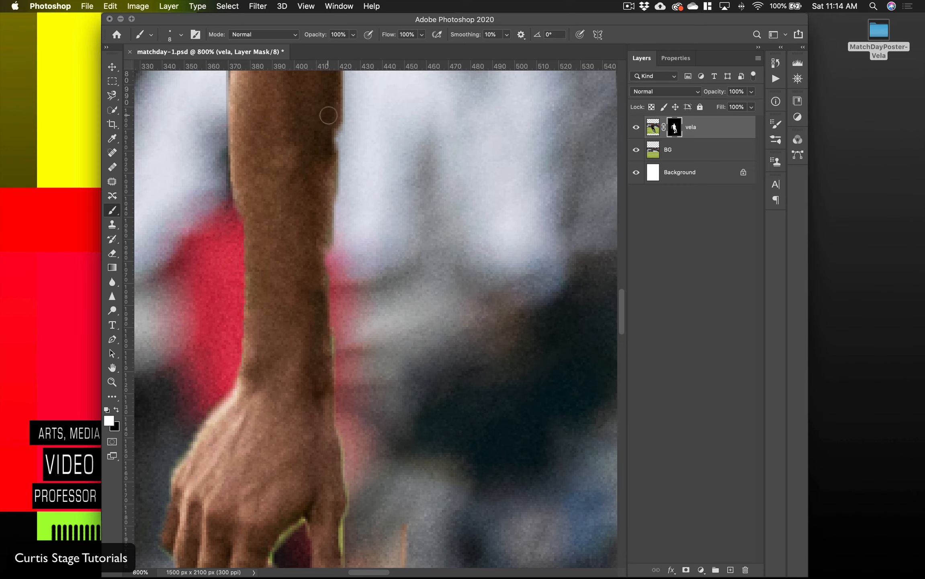
drag(329, 115, 323, 252)
drag(283, 187, 313, 204)
drag(274, 232, 280, 398)
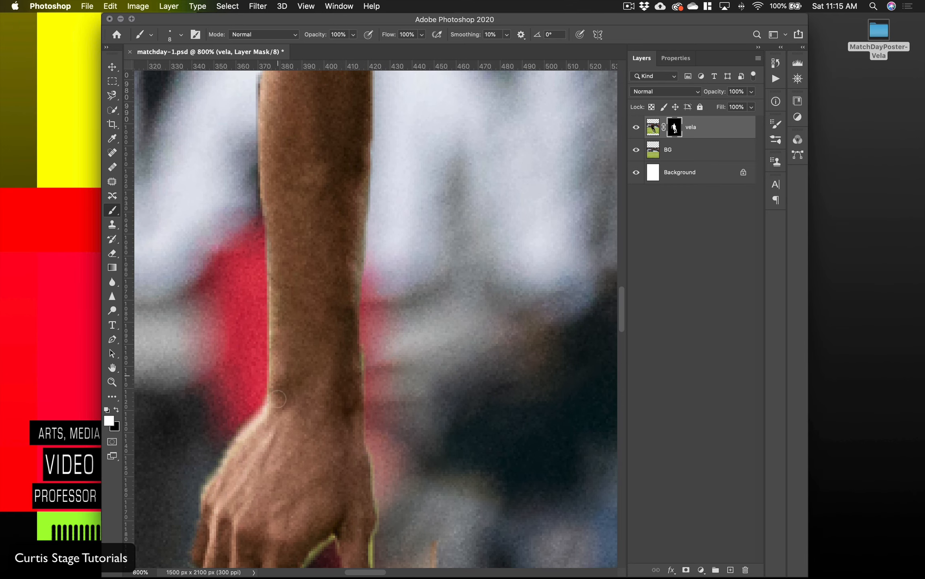
mouse_move(291, 552)
mouse_down()
mouse_move(298, 284)
mouse_move(186, 517)
mouse_up()
Step: Mask out the leftover background fringe along the outer edge of the straight arm and beneath the bent forearm
drag(165, 399, 357, 280)
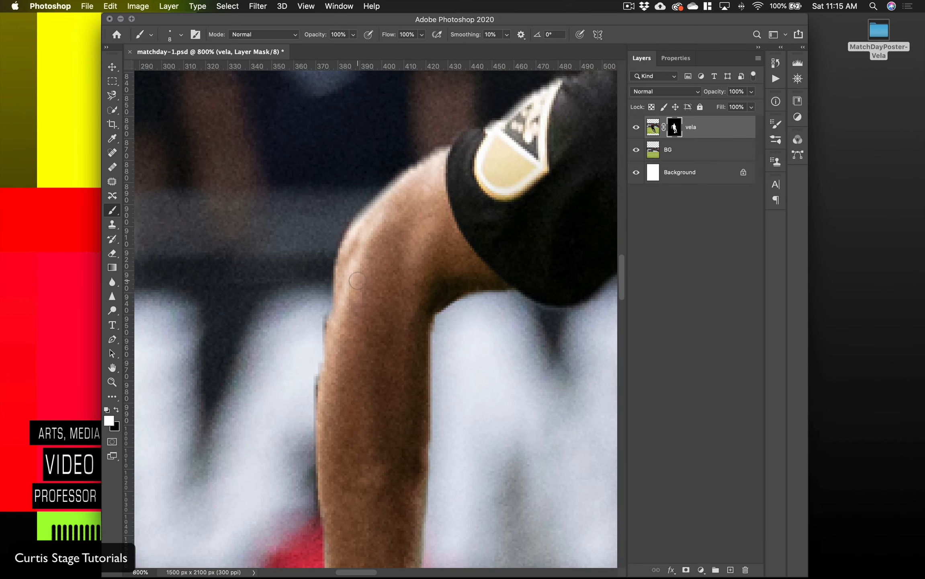
click(117, 408)
drag(310, 314, 307, 441)
drag(462, 321, 358, 313)
mouse_move(563, 338)
mouse_down()
mouse_move(411, 275)
mouse_move(355, 305)
mouse_up()
mouse_move(387, 201)
mouse_down()
mouse_move(443, 438)
mouse_move(440, 481)
mouse_up()
drag(479, 439, 493, 149)
mouse_move(456, 217)
mouse_down()
mouse_move(396, 248)
mouse_move(312, 263)
mouse_move(251, 261)
mouse_move(297, 263)
mouse_up()
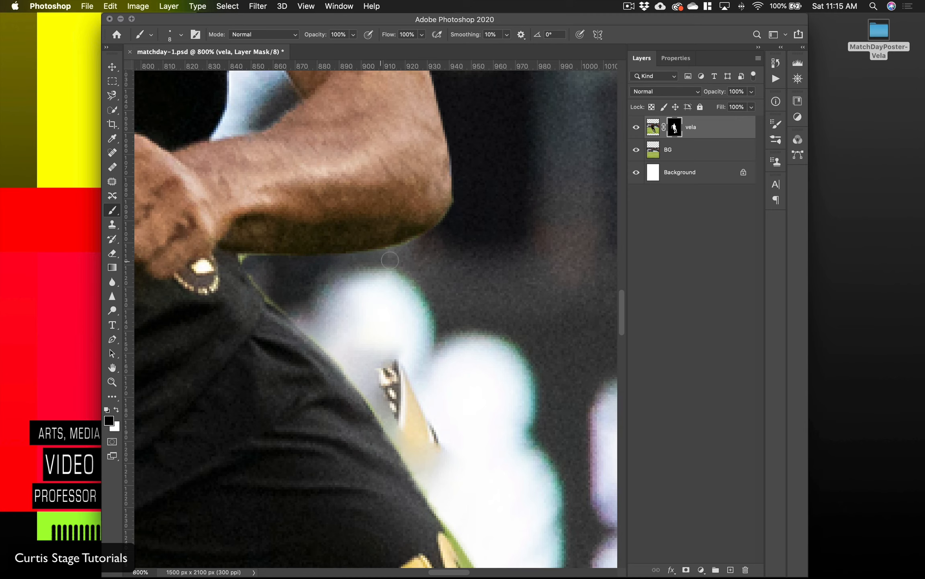
Step: Paint the missing notches along both sides of the ball back in on the mask
drag(502, 225, 535, 213)
drag(424, 203, 568, 218)
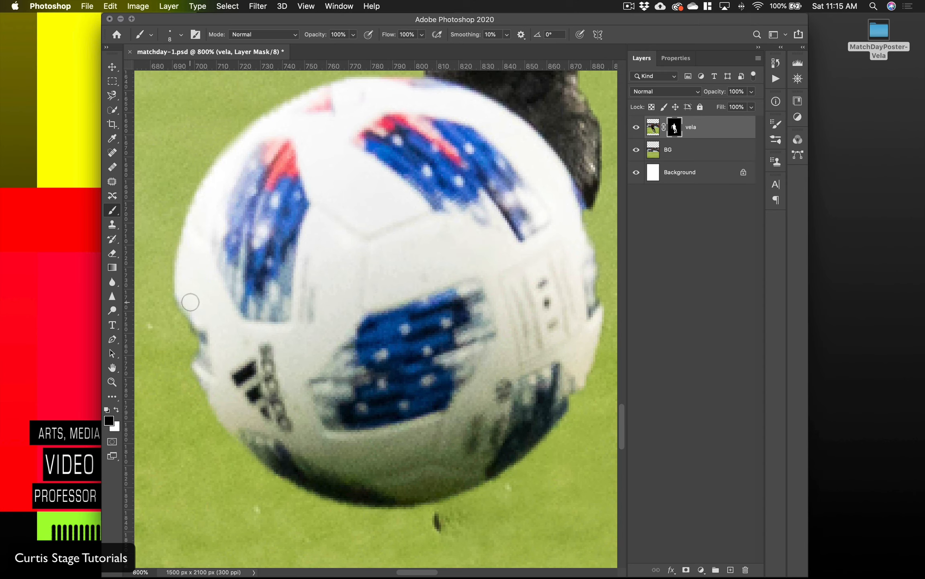
key(x)
drag(190, 302, 192, 354)
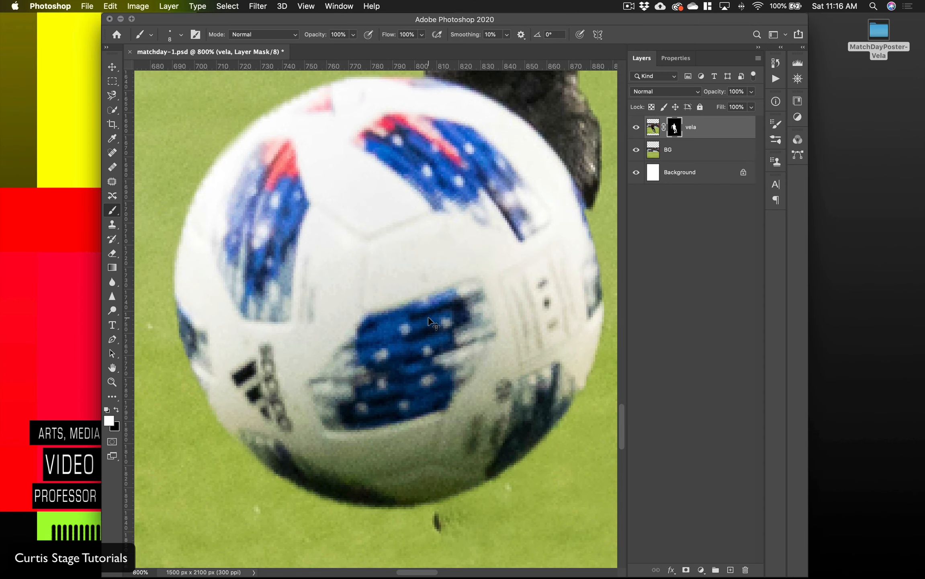
key(super+minus)
key(super+minus)
key(super+minus)
key(super+minus)
key(super+minus)
key(super+minus)
key(super+minus)
key(super+minus)
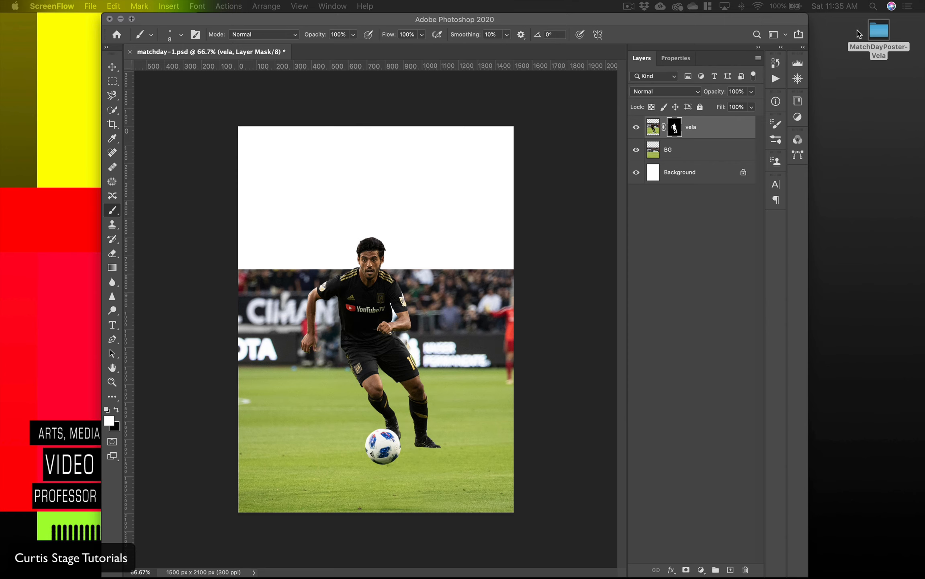
Step: Open asset-2-Clouds.jpg from the MatchDayPoster-Vela folder in Photoshop
double_click(877, 36)
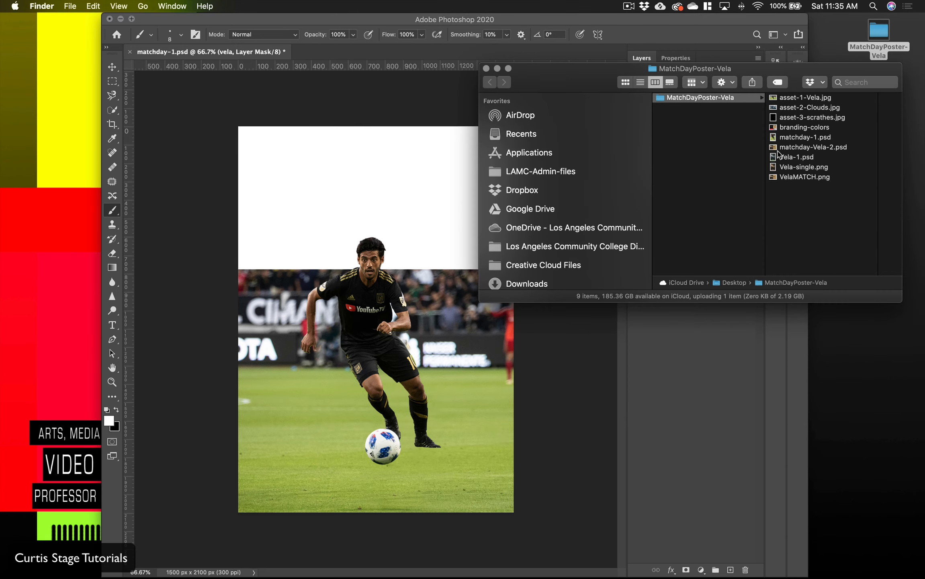
click(783, 108)
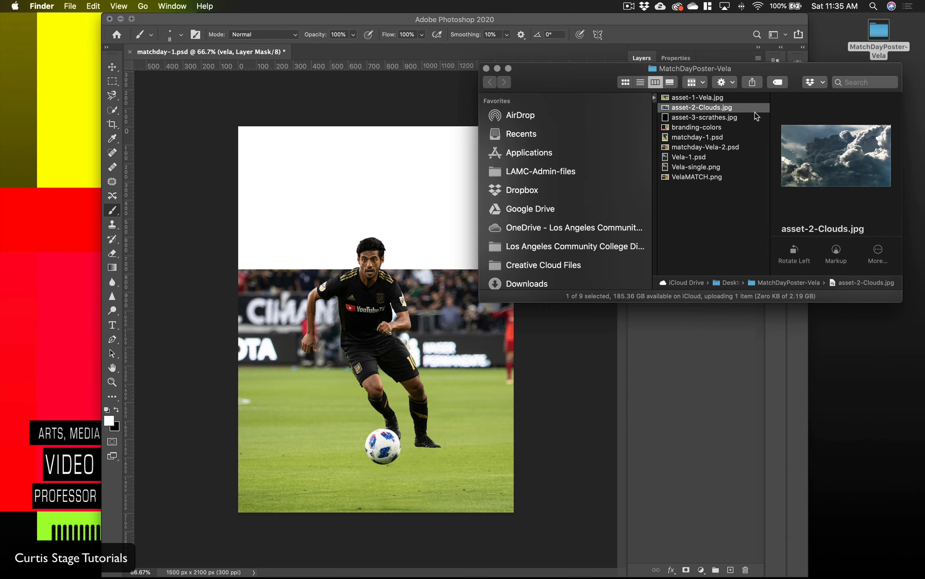
drag(667, 111, 523, 563)
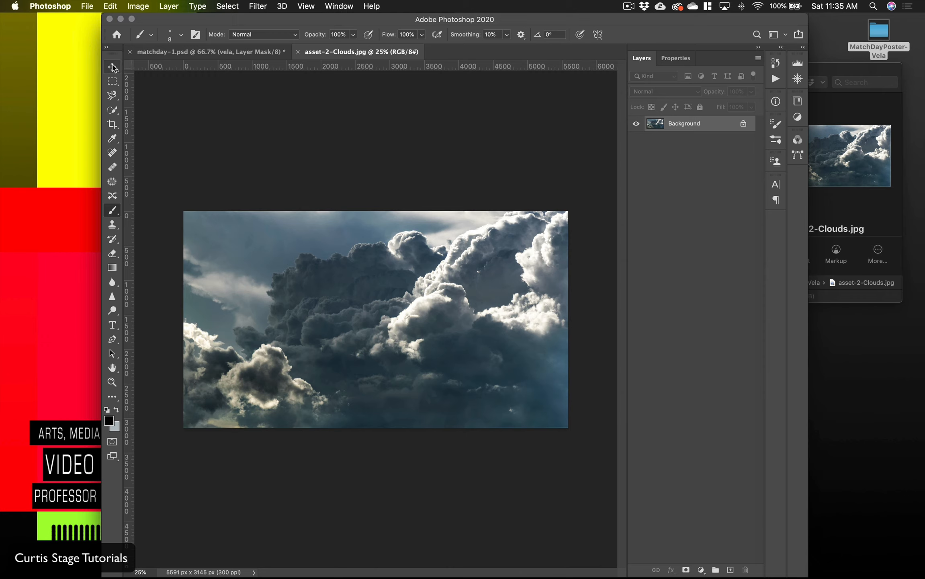
Step: Copy the clouds image into matchday-1.psd and place its layer directly beneath the BG layer
click(113, 67)
drag(418, 364, 243, 55)
drag(326, 137, 383, 227)
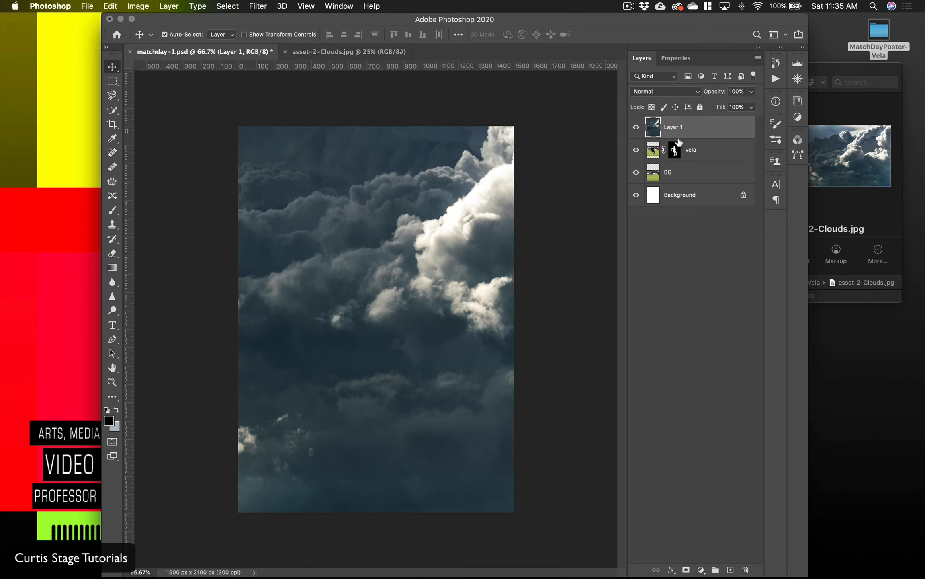
drag(691, 131, 694, 183)
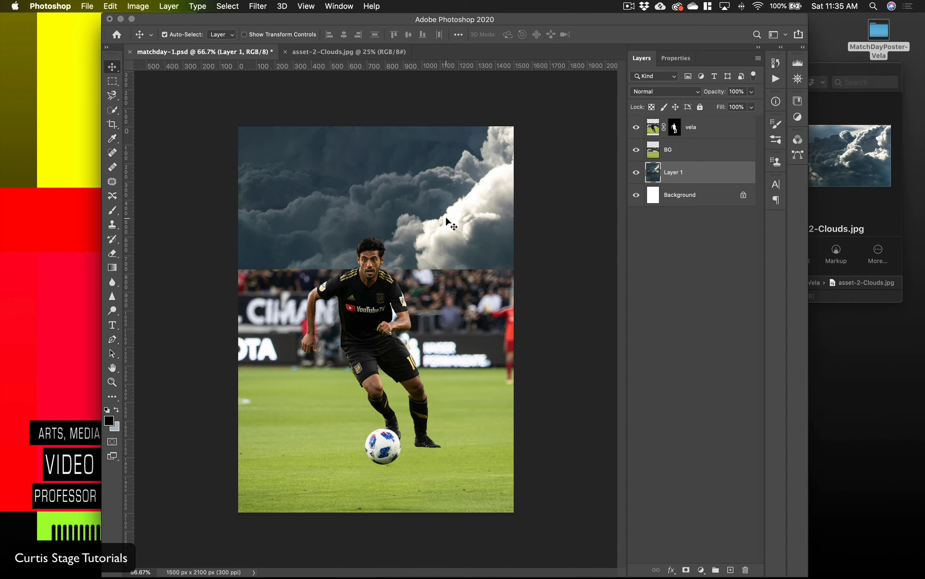
Step: Rotate the clouds layer to about -90 degrees with Free Transform and shift it downward over the poster
key(super+minus)
key(super+minus)
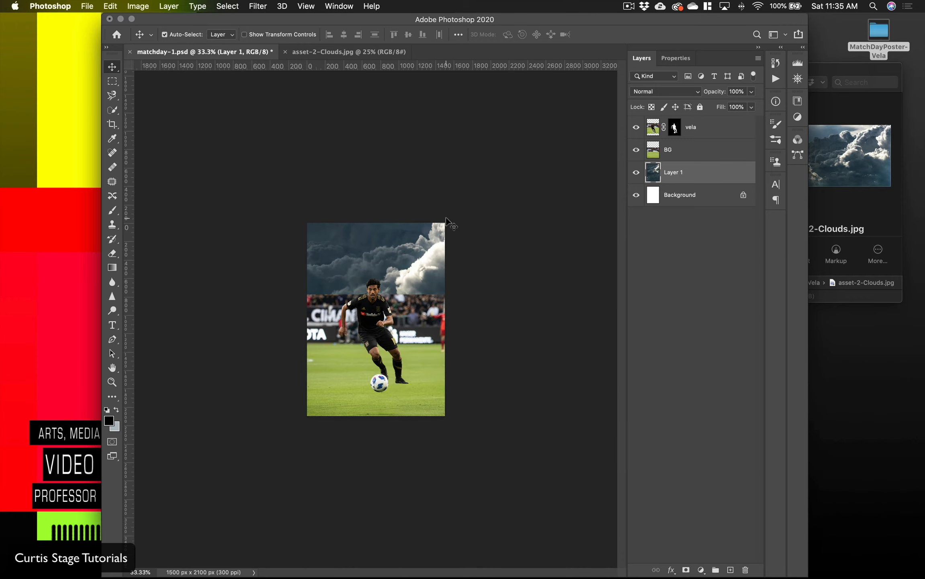
key(super+t)
key(super+minus)
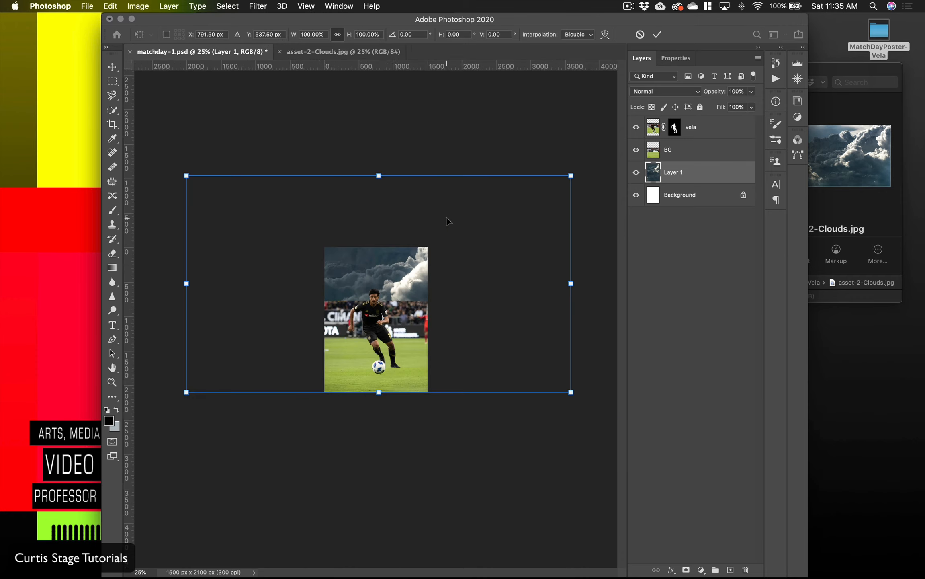
drag(586, 162, 300, 156)
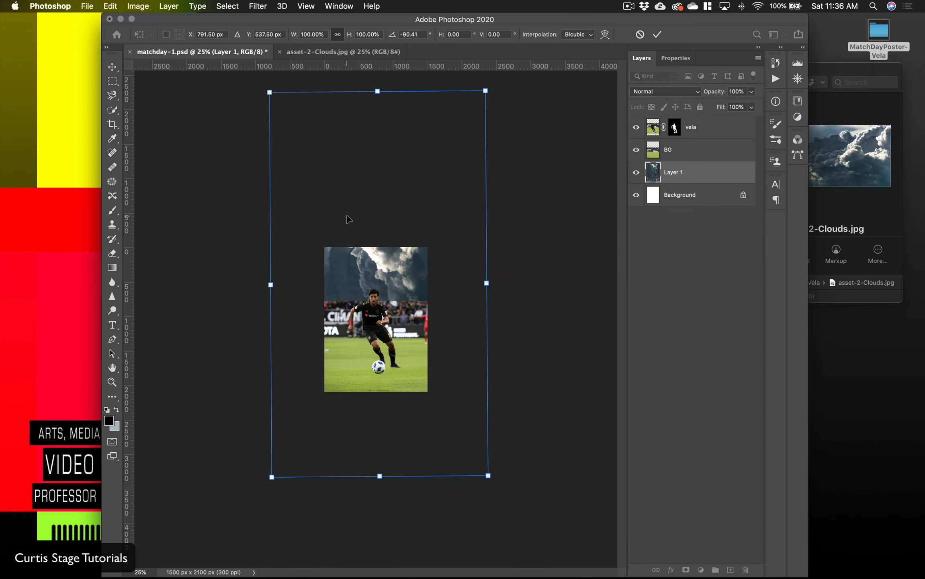
drag(498, 91, 498, 88)
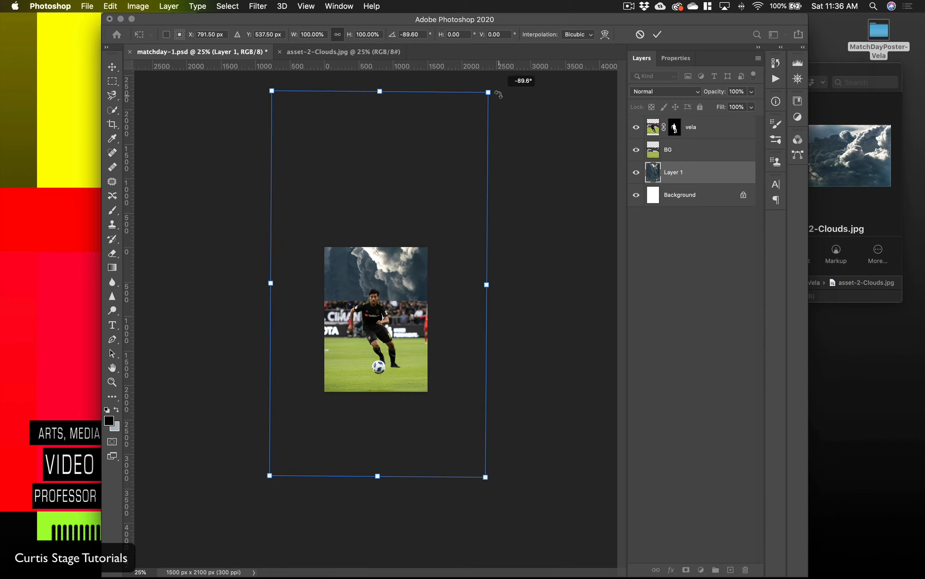
drag(412, 173, 427, 228)
Step: Raise Layer 1 above BG to reposition the bright clouds behind the player, and return it beneath BG
drag(710, 166, 709, 151)
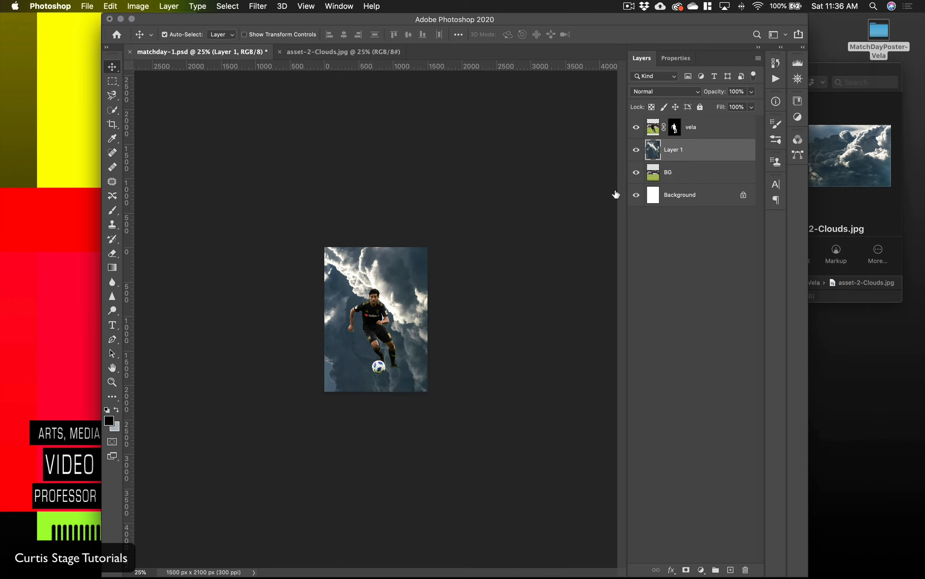
drag(415, 307, 404, 286)
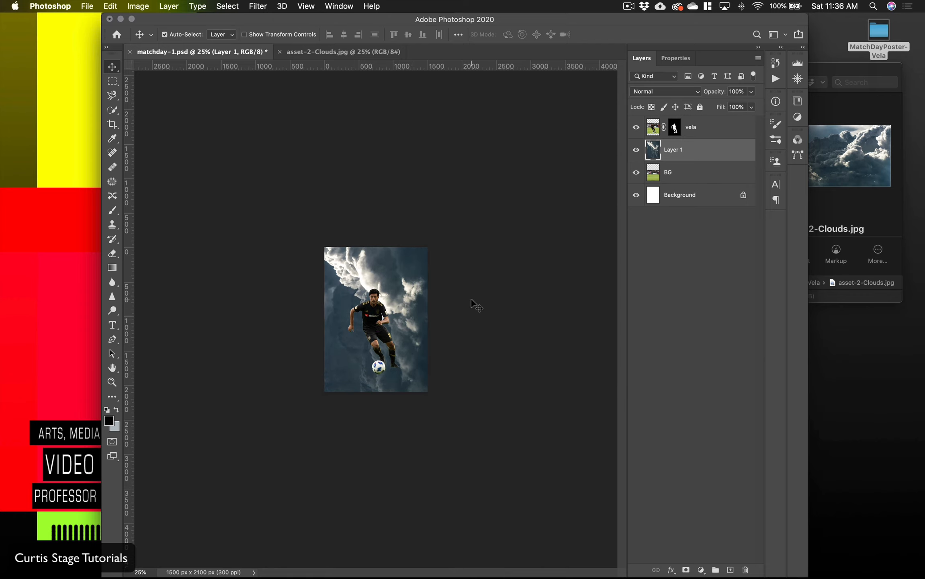
key(super+equal)
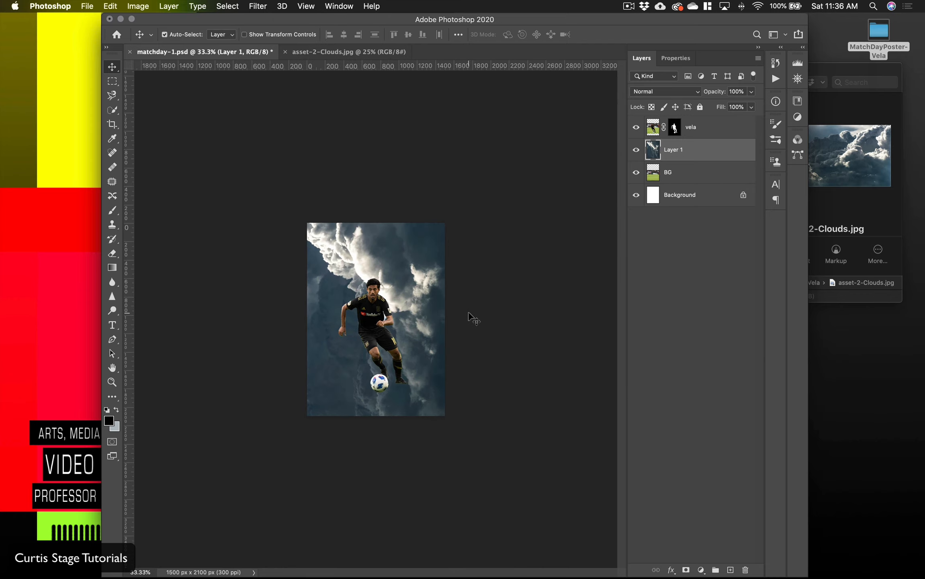
drag(416, 321, 427, 368)
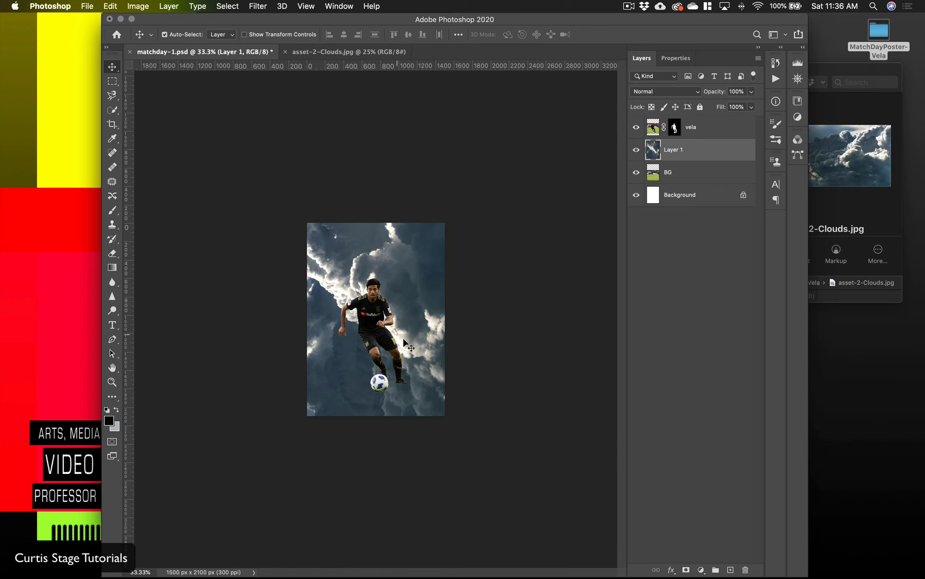
drag(418, 328, 407, 300)
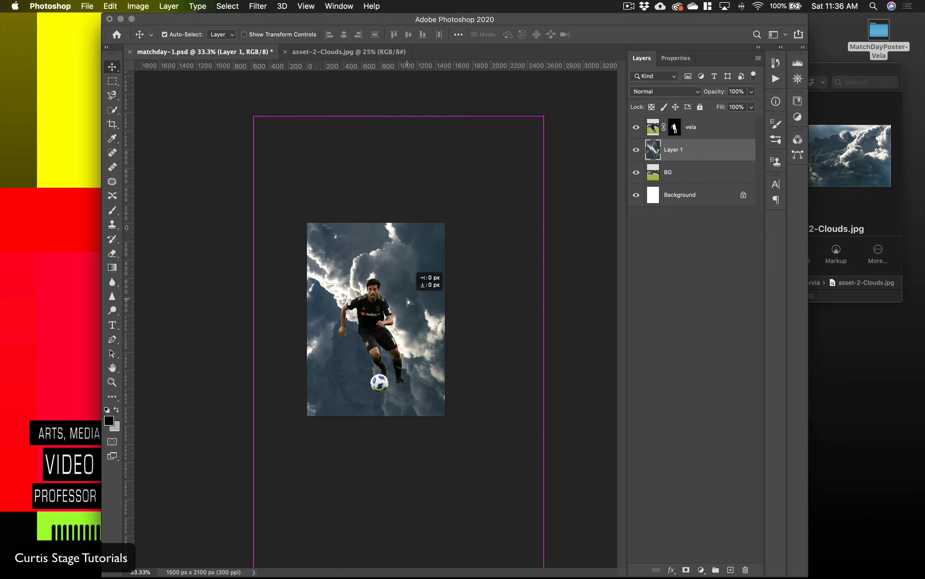
drag(692, 149, 687, 191)
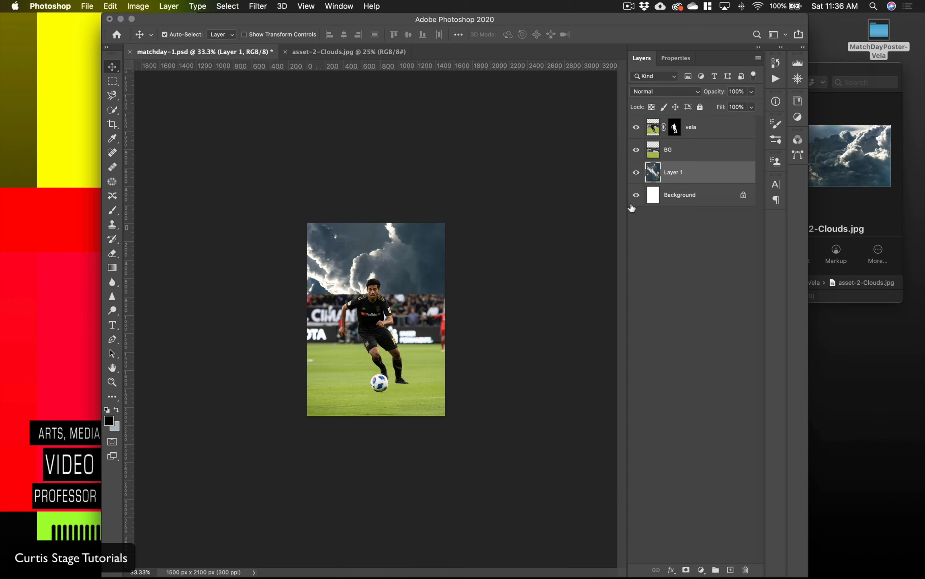
Step: Add a layer mask to the BG layer and target that mask
click(700, 156)
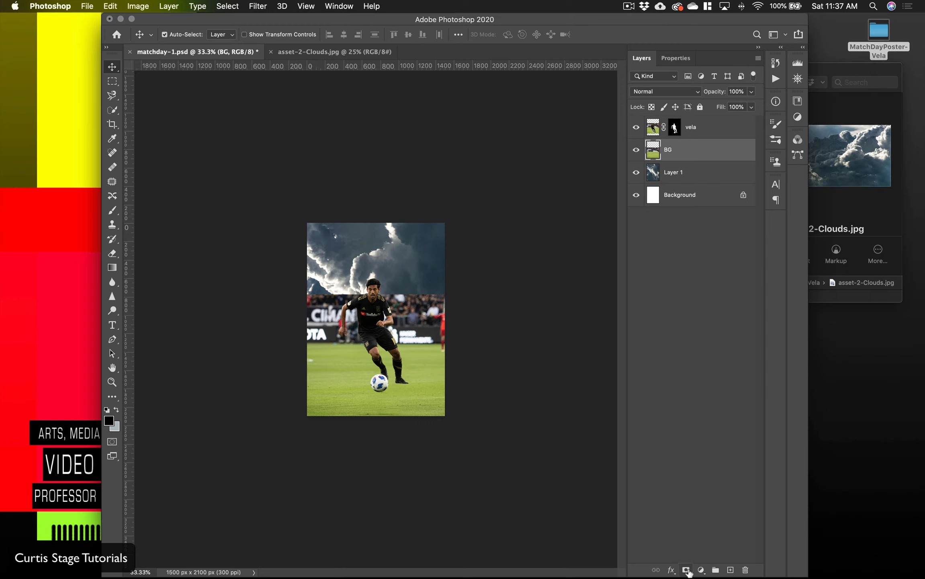
click(687, 570)
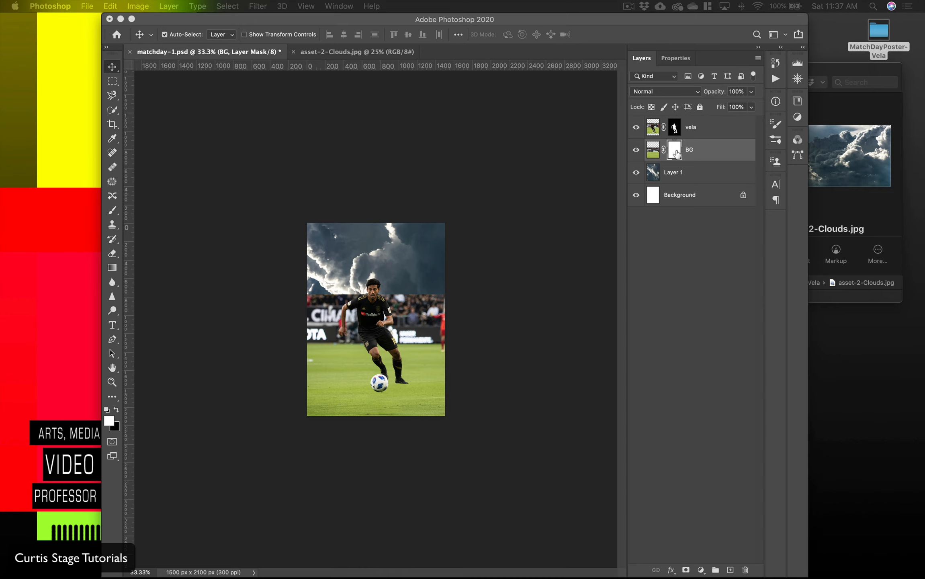
click(678, 154)
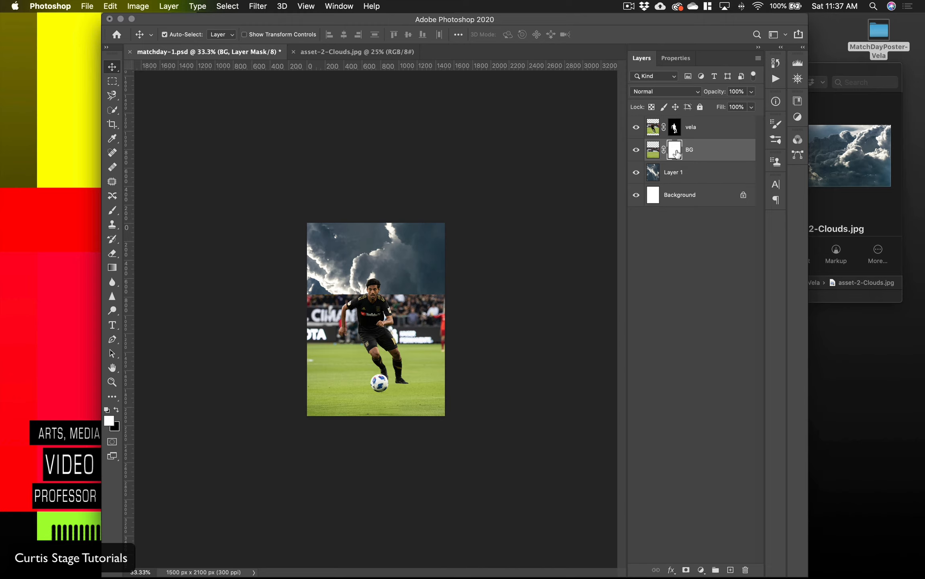
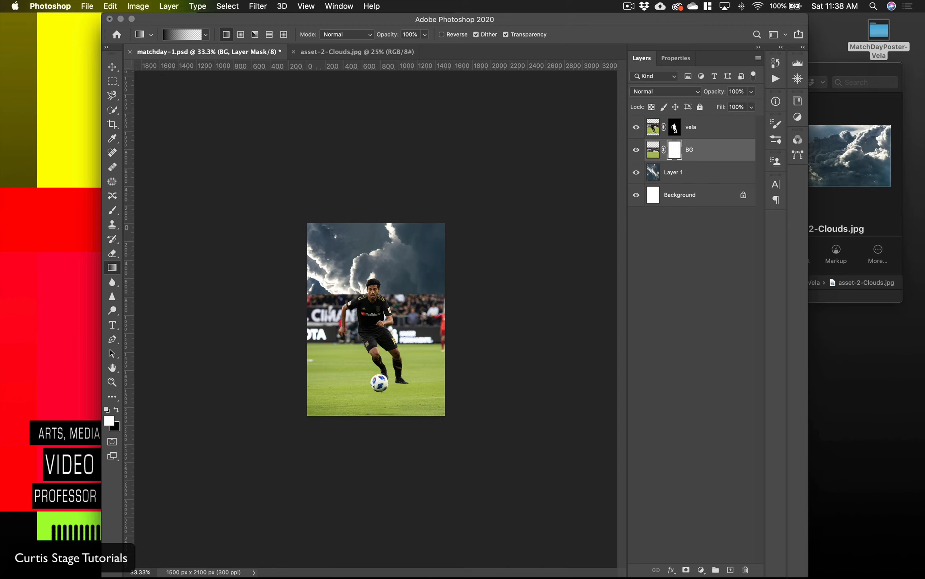
Step: Fade the upper part of the BG layer into the clouds with repeated downward black-to-transparent linear gradients on its layer mask
click(117, 410)
drag(375, 217, 377, 362)
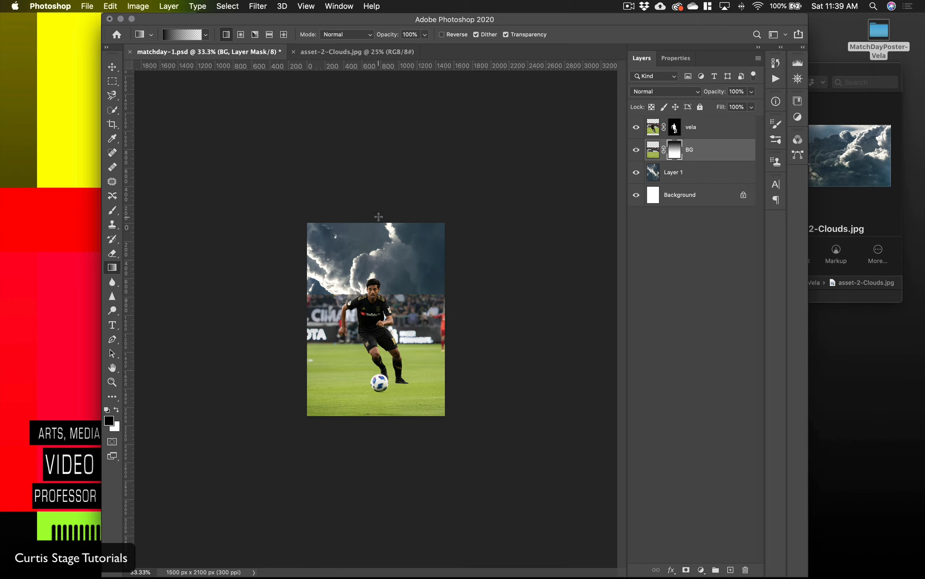
drag(378, 217, 379, 376)
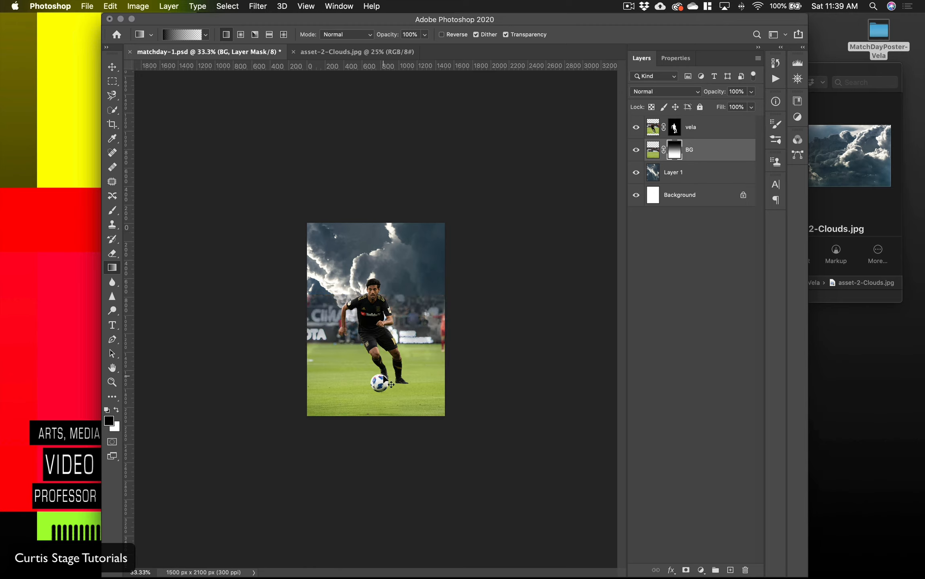
key(super+equal)
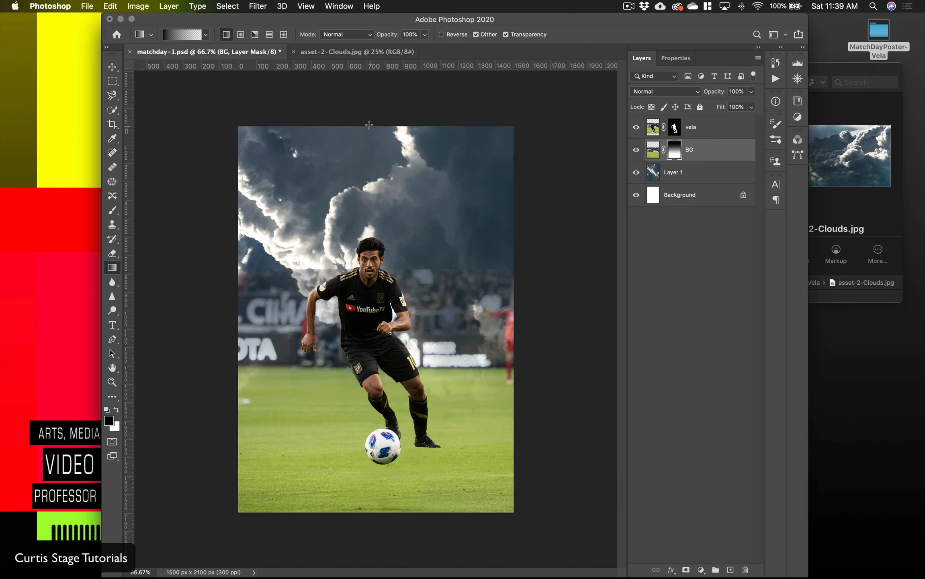
drag(369, 122, 387, 431)
drag(379, 137, 392, 418)
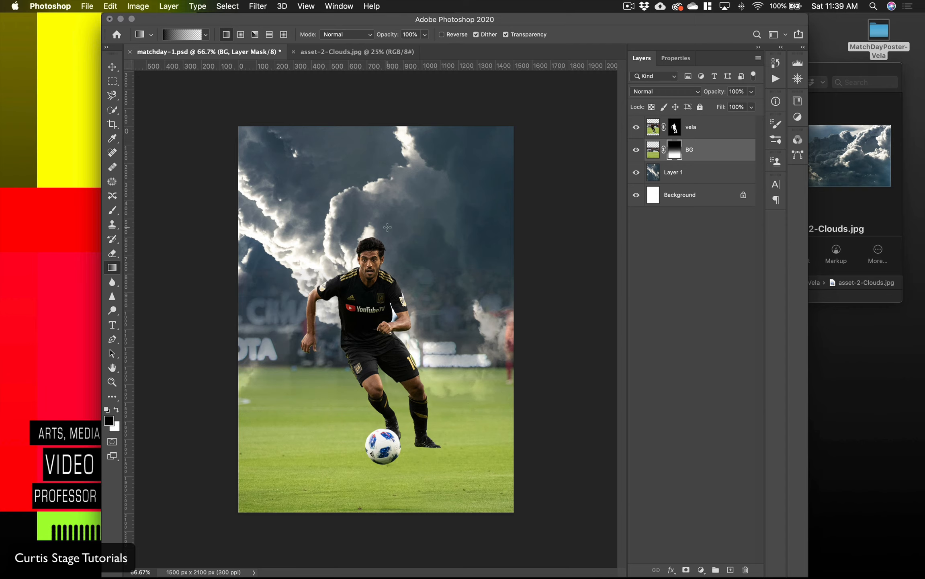
drag(387, 227, 392, 430)
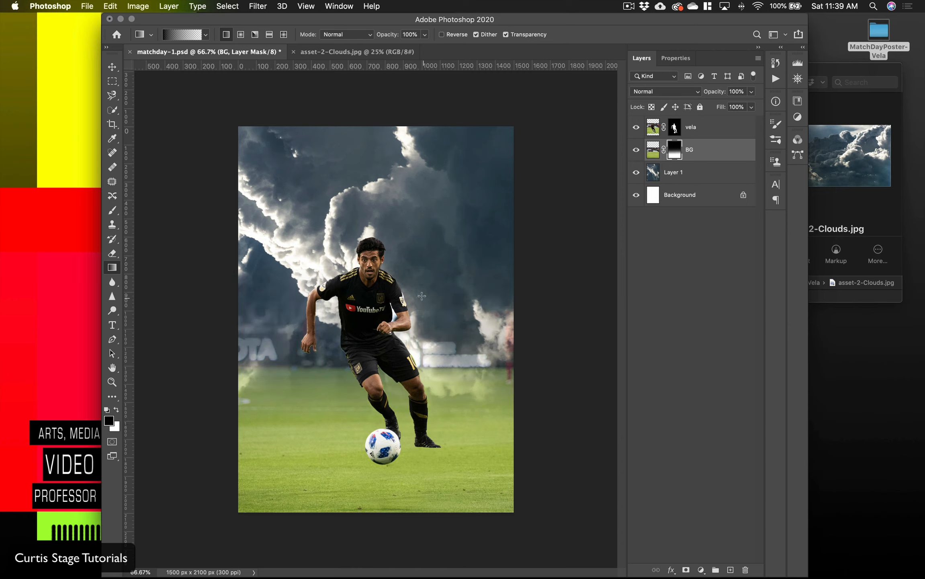
drag(395, 233, 396, 506)
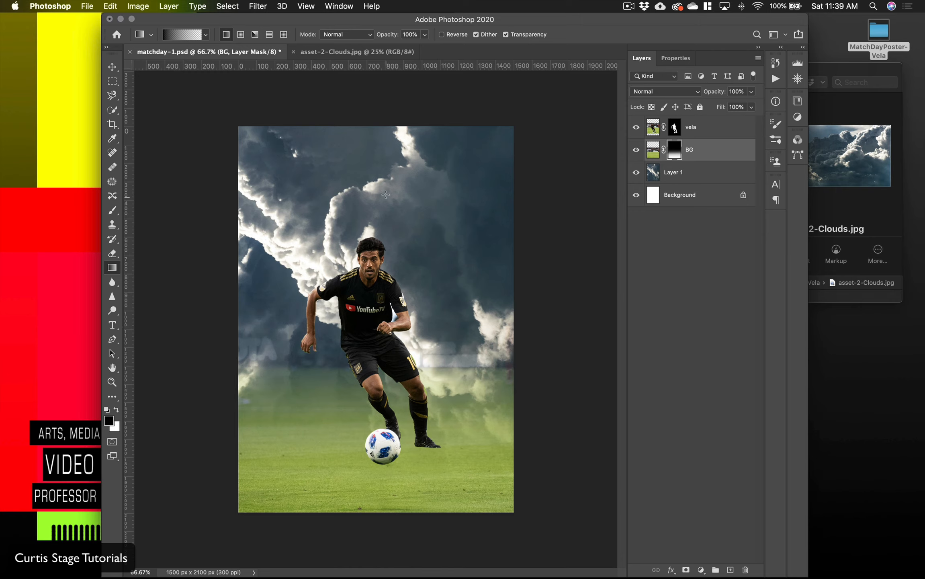
drag(386, 193, 386, 455)
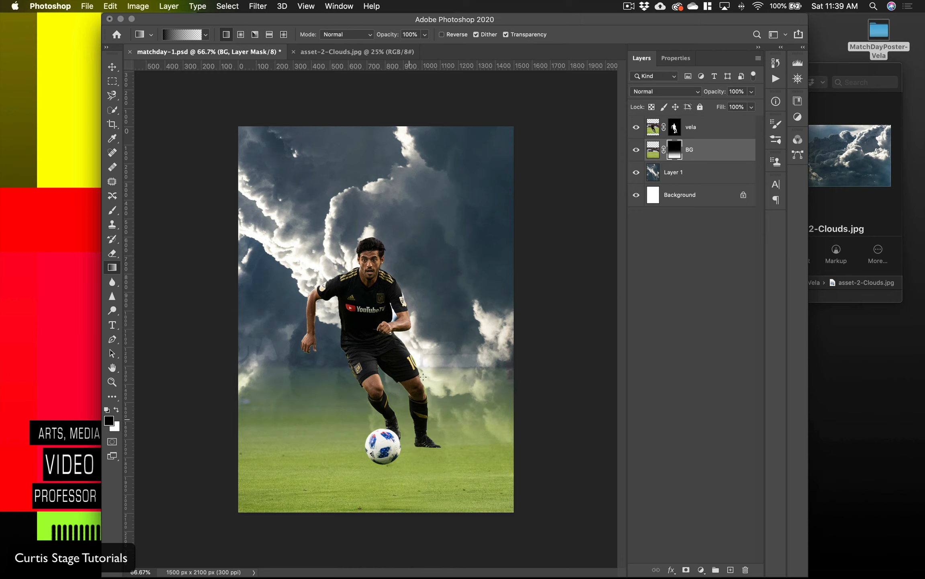
drag(386, 210, 391, 470)
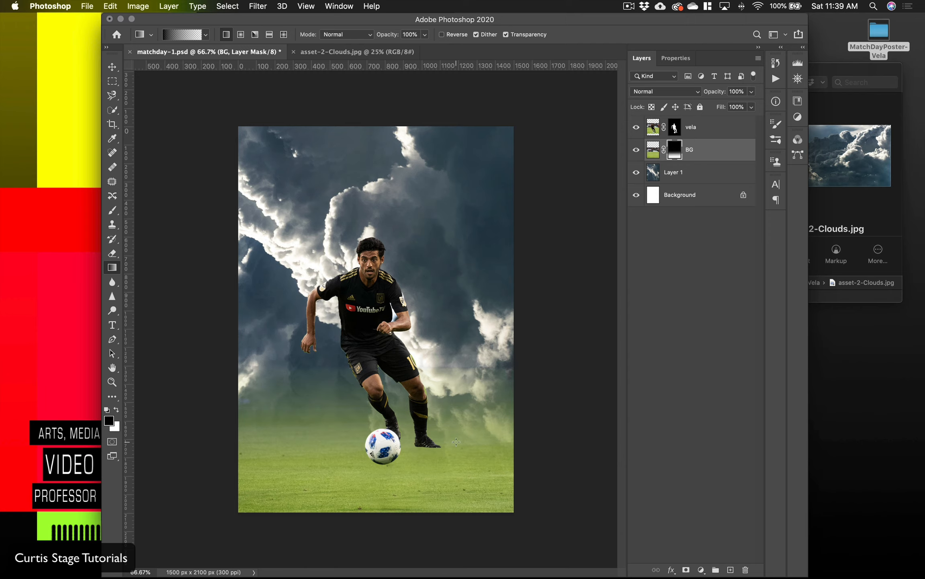
drag(423, 278, 417, 489)
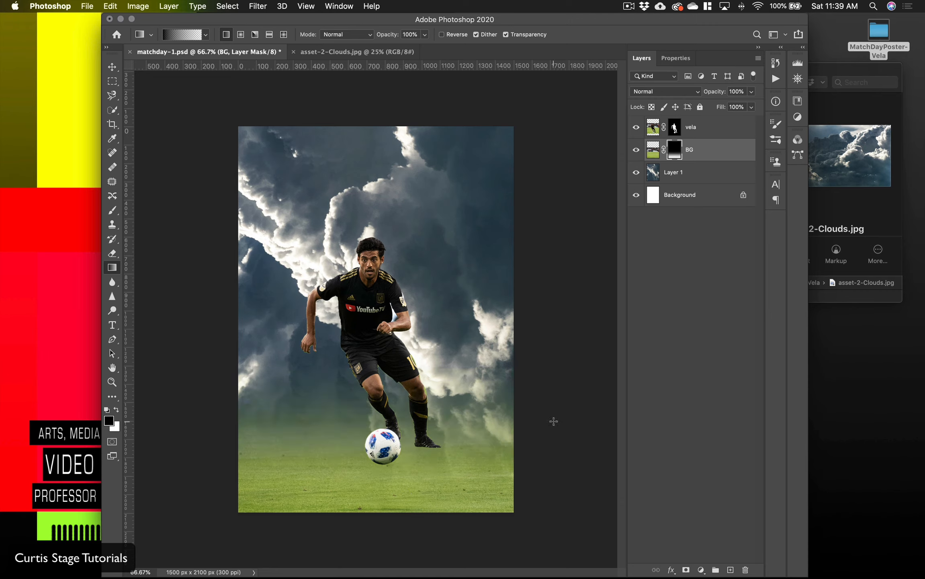
Step: Move the clouds on Layer 1 slightly upward behind the player
click(664, 175)
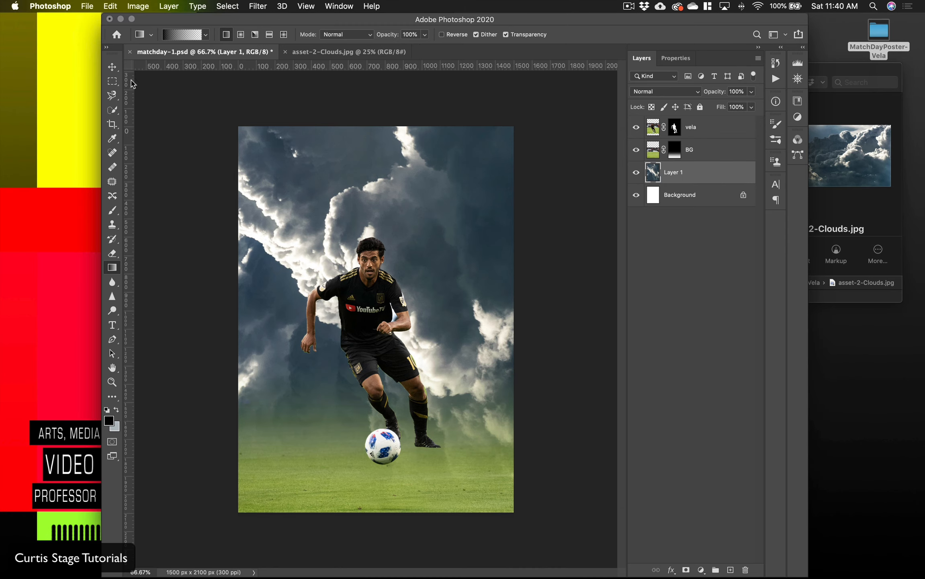
click(112, 67)
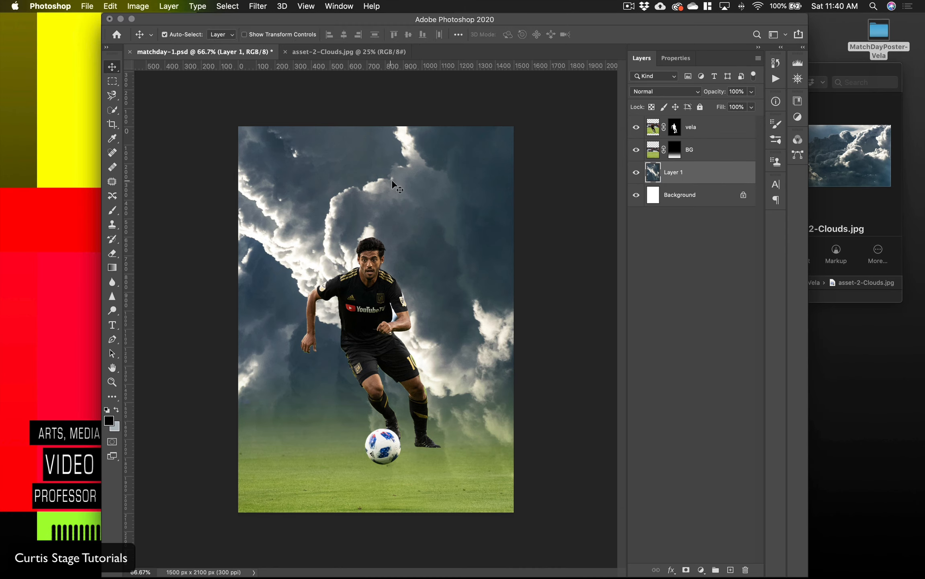
mouse_move(392, 178)
mouse_down()
mouse_move(381, 153)
mouse_move(394, 163)
mouse_up()
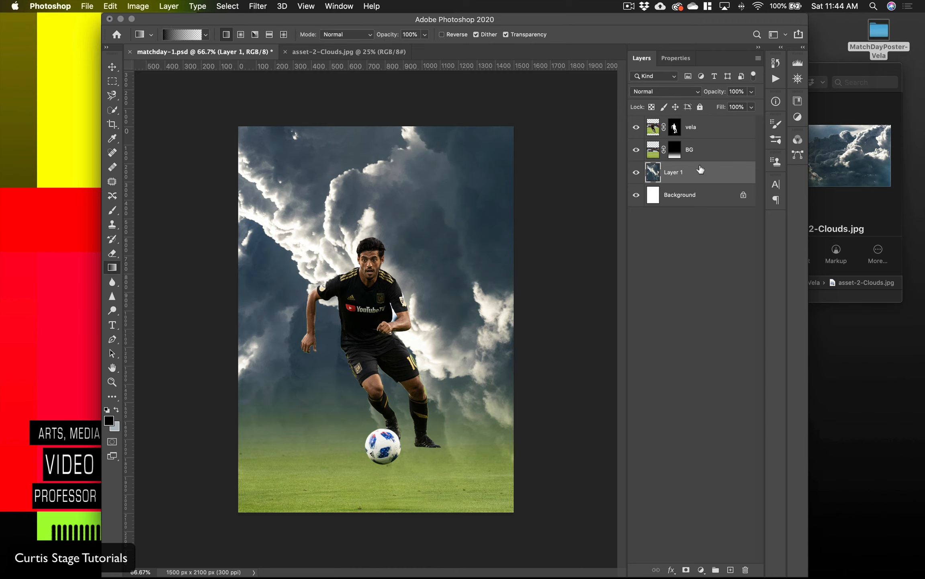
Step: Add a solid color fill layer directly above Background, using the dark blue #263c4a sampled from the clouds
click(688, 201)
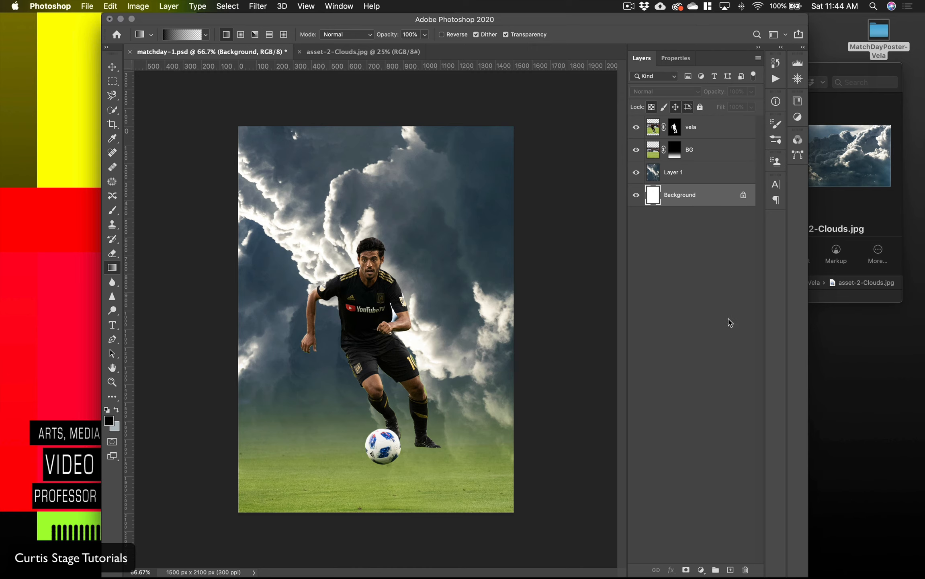
click(701, 570)
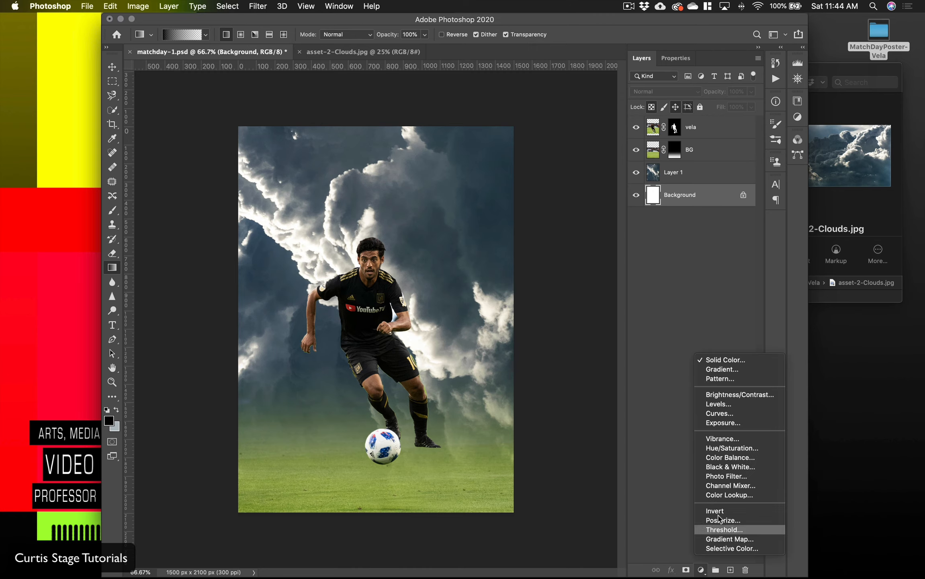
click(734, 359)
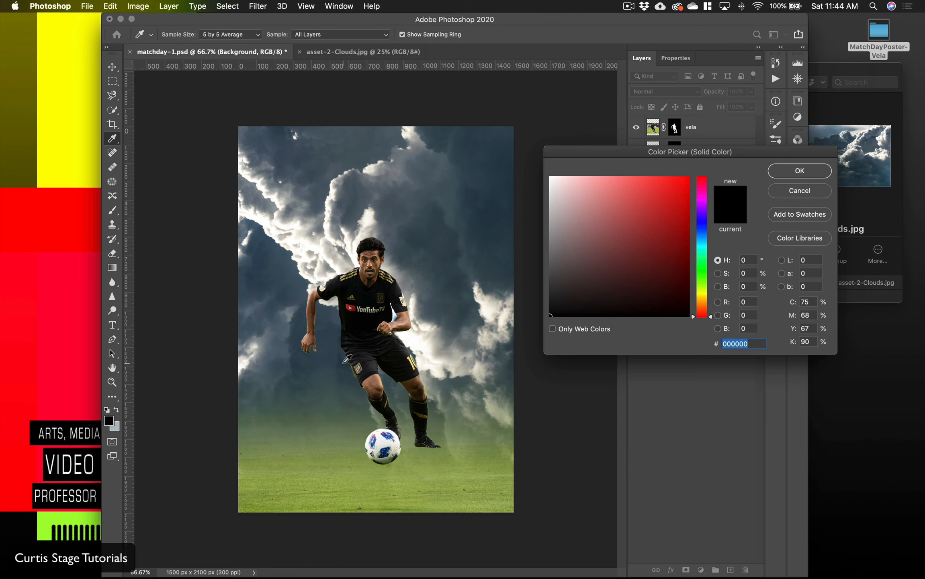
click(343, 362)
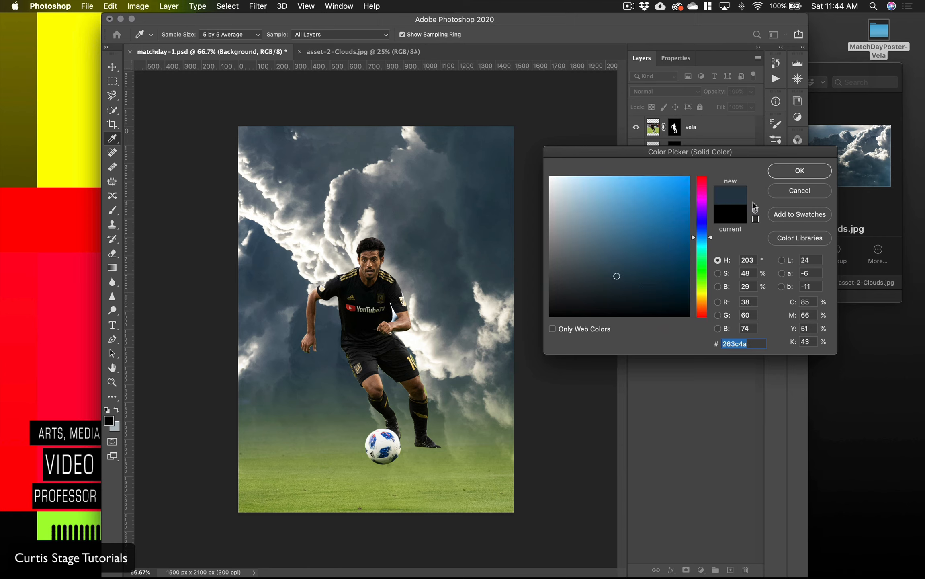
click(805, 174)
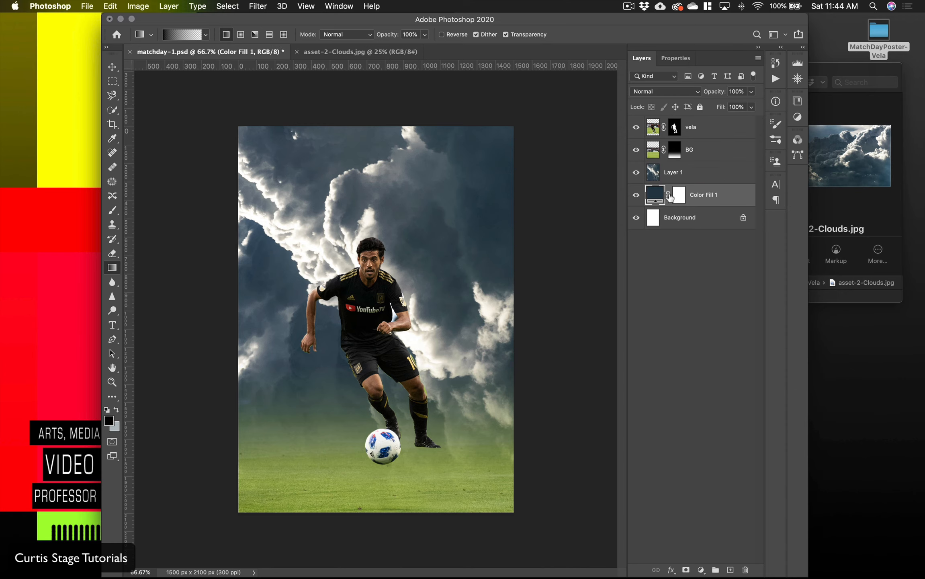
Step: Apply an upward black-to-transparent gradient from the poster's lower edge on the Color Fill 1 mask and transfer that mask to Layer 1
click(680, 195)
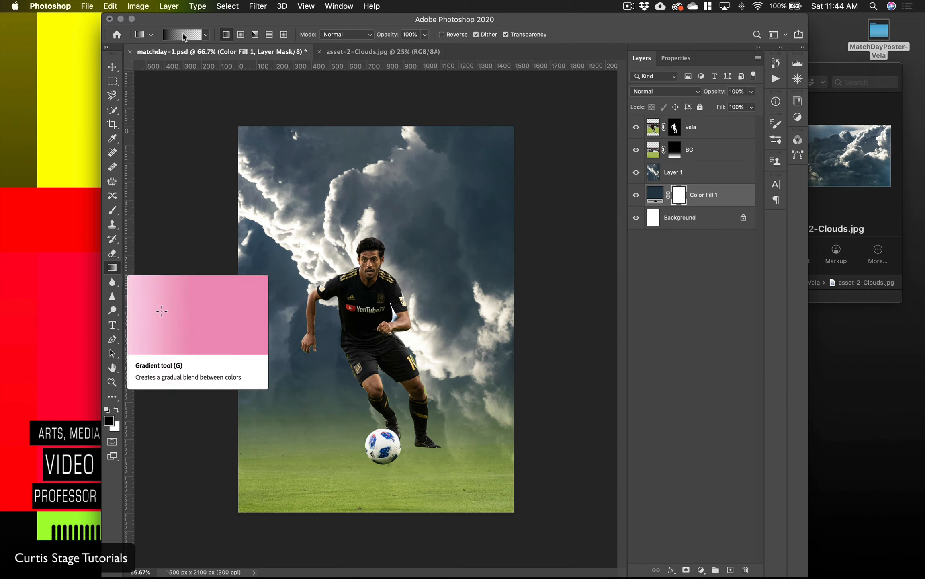
click(183, 35)
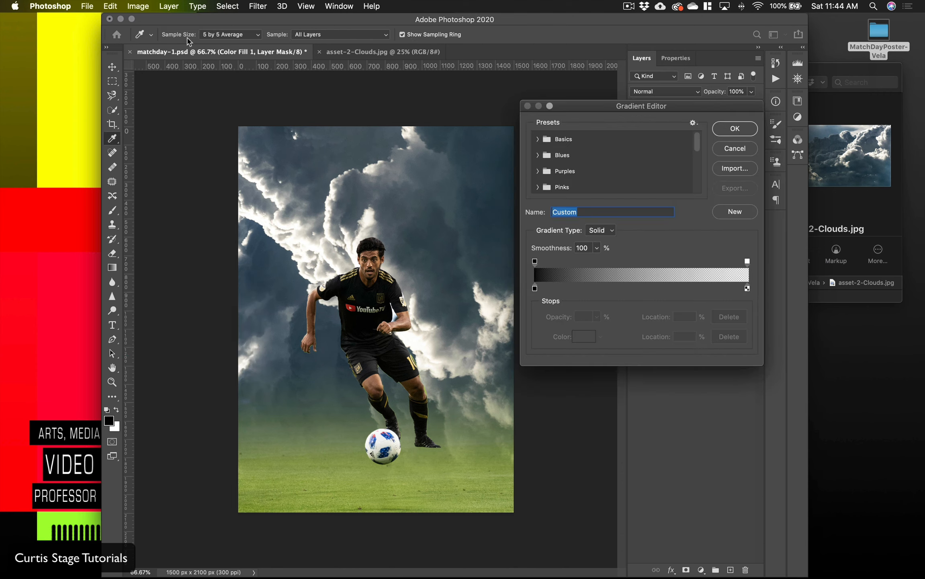
click(729, 131)
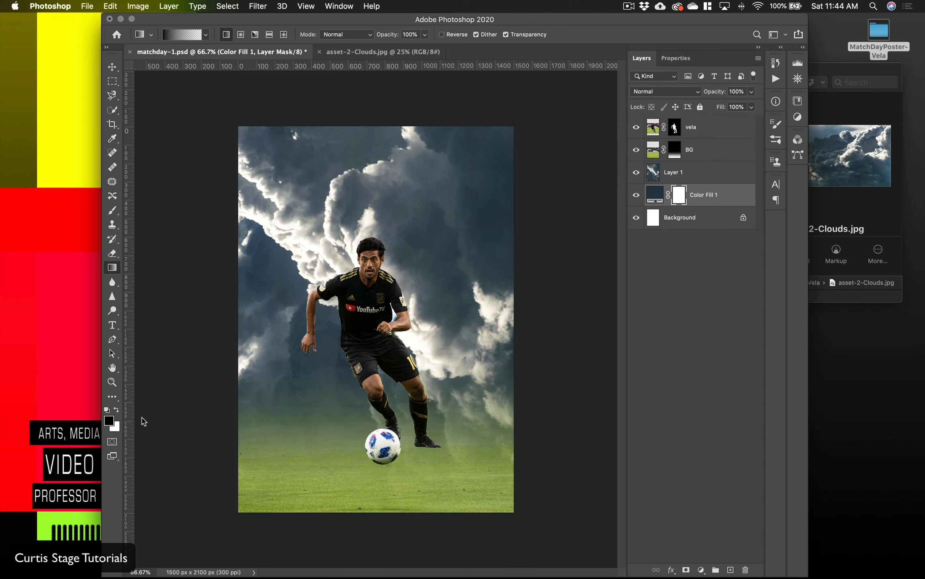
drag(379, 518, 378, 290)
drag(679, 197, 680, 173)
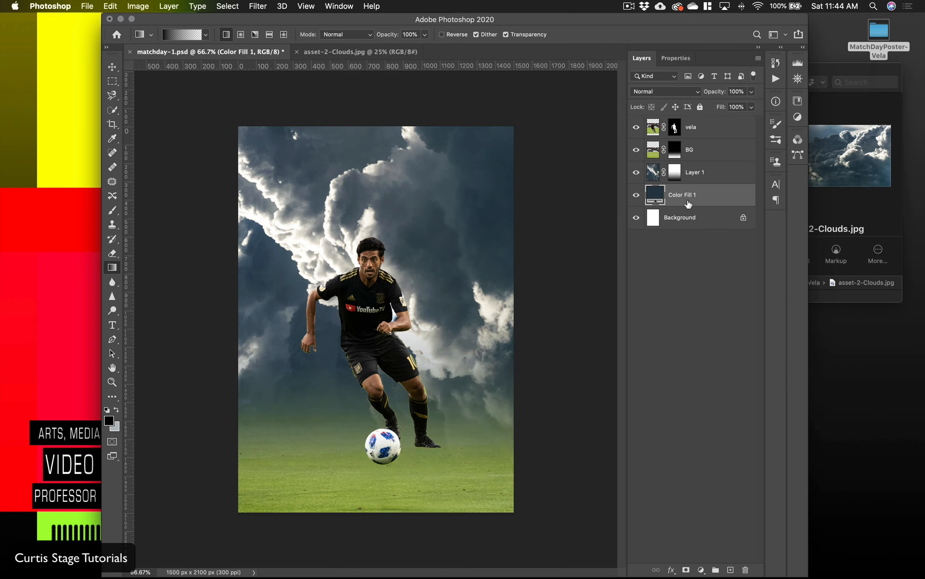
Step: Try longer upward gradient fades on Layer 1's mask, and undo them
click(677, 179)
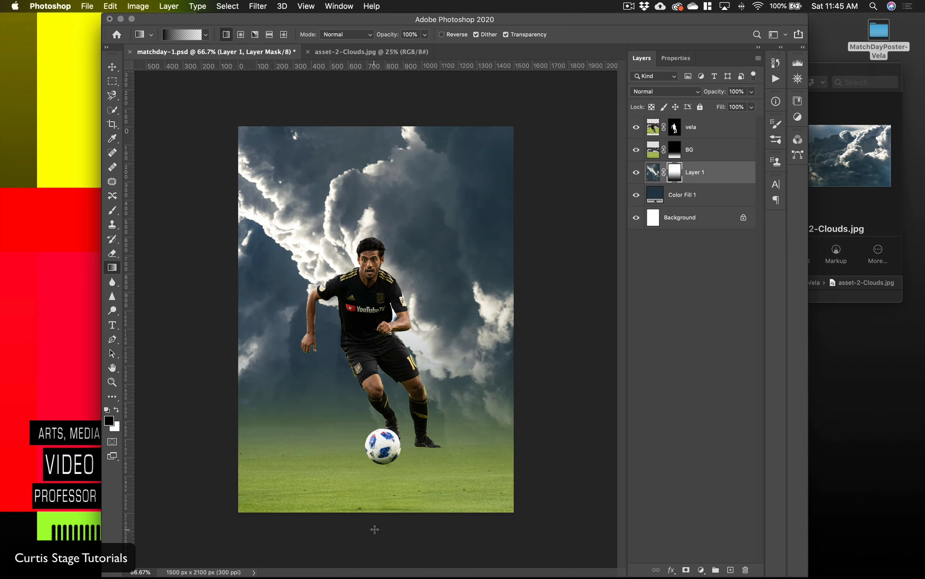
drag(376, 529, 373, 313)
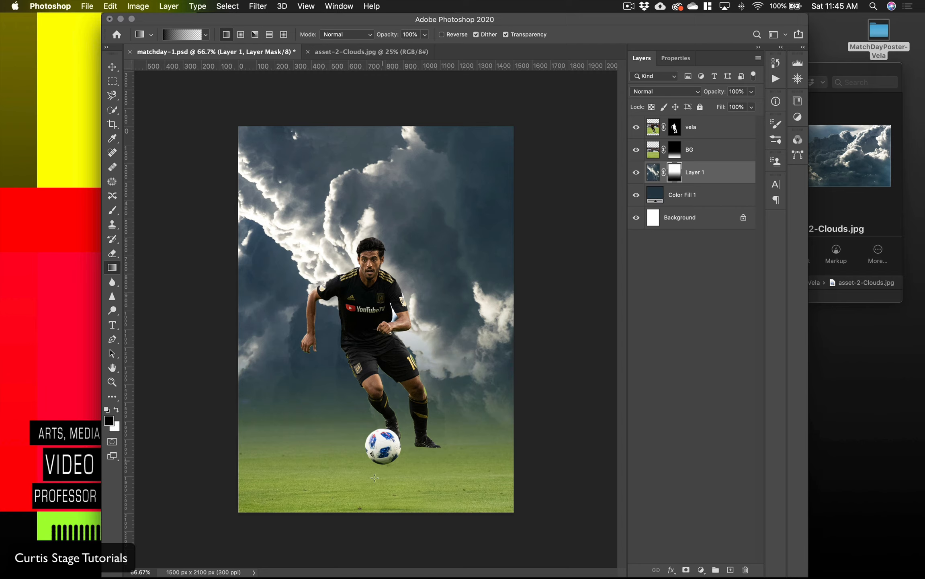
drag(359, 526, 361, 210)
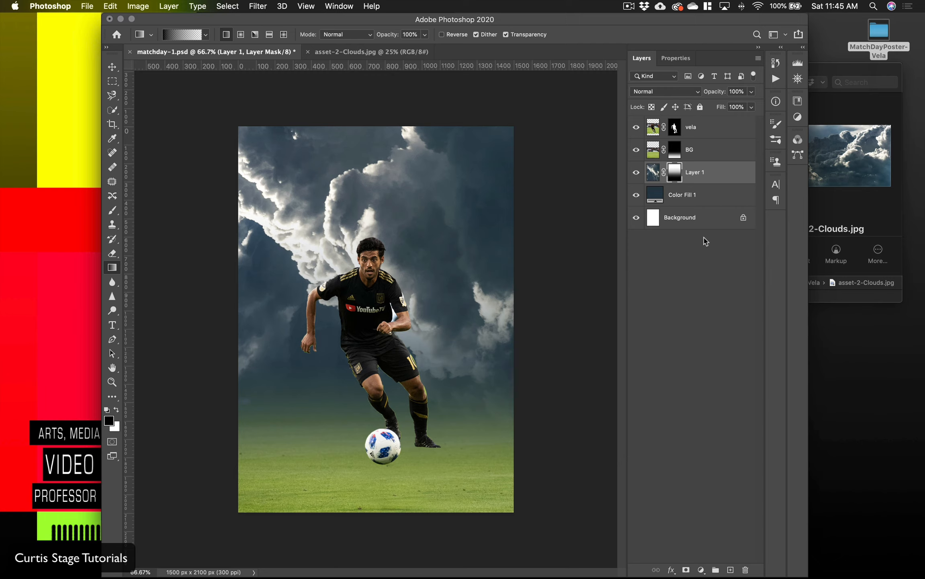
key(super+z)
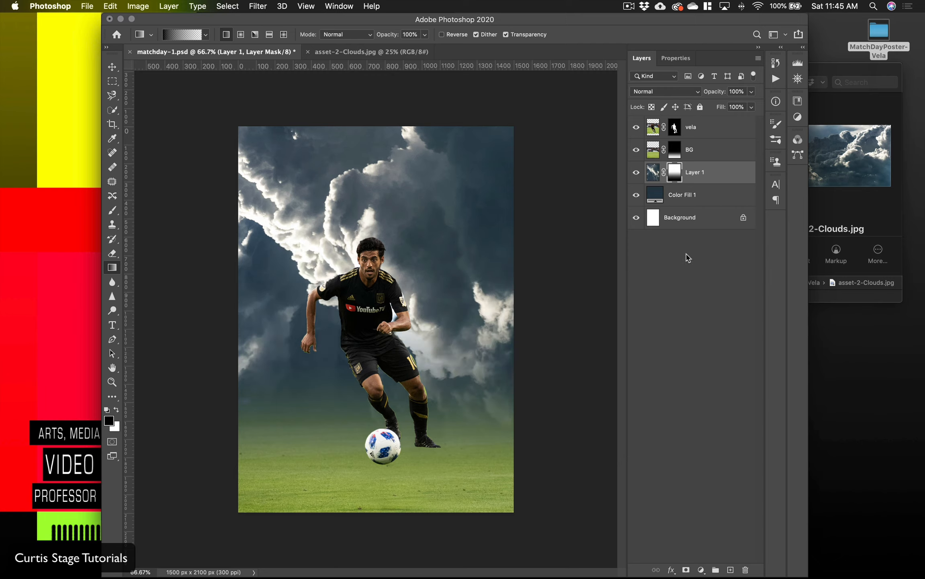
key(super+z)
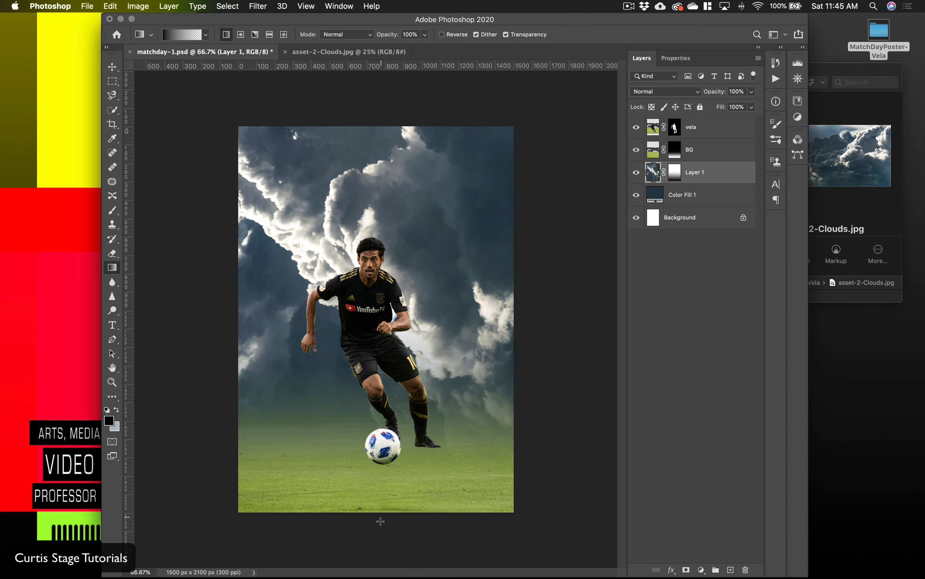
Step: Darken the lower part of Layer 1's image with two upward black-to-transparent gradients and rename the layer clouds
drag(378, 527, 374, 297)
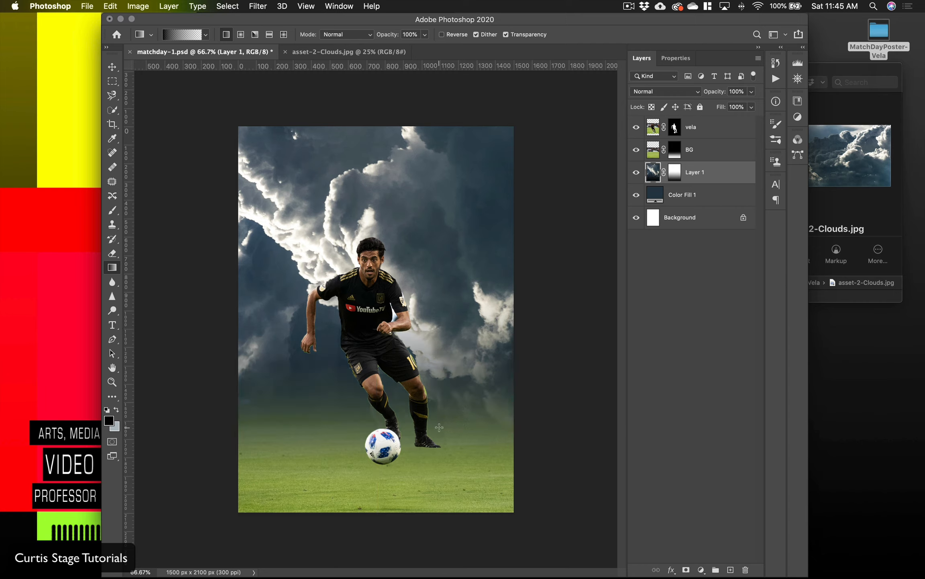
drag(378, 528, 364, 298)
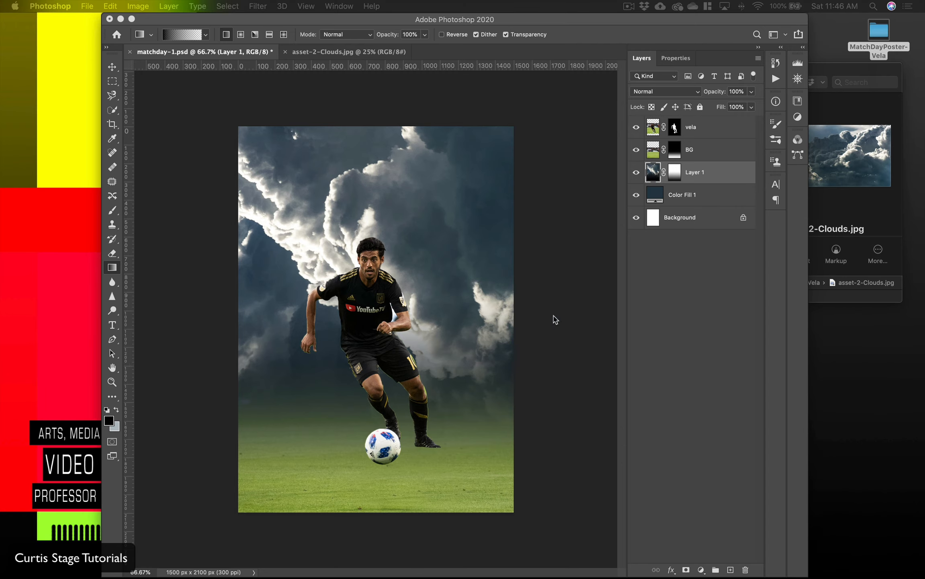
click(692, 132)
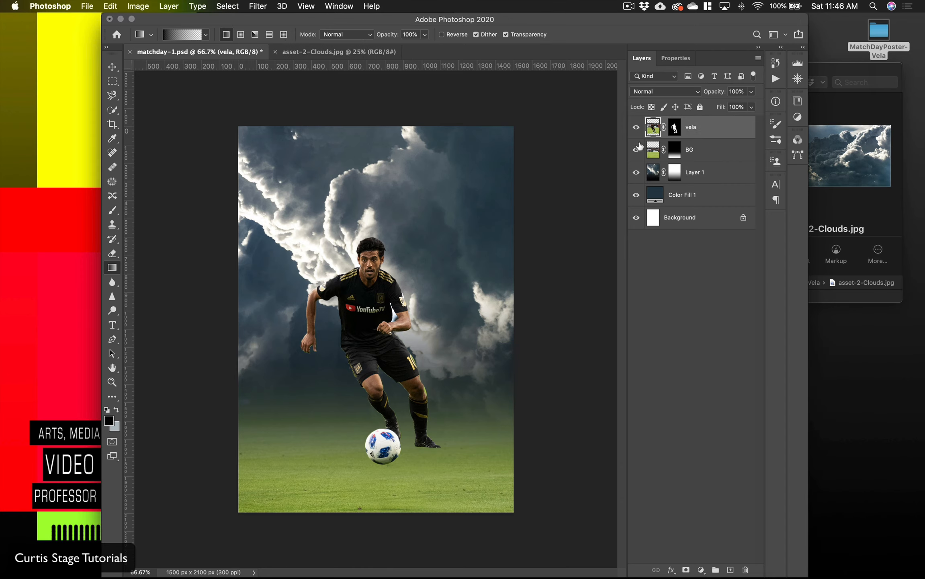
click(708, 177)
double_click(695, 172)
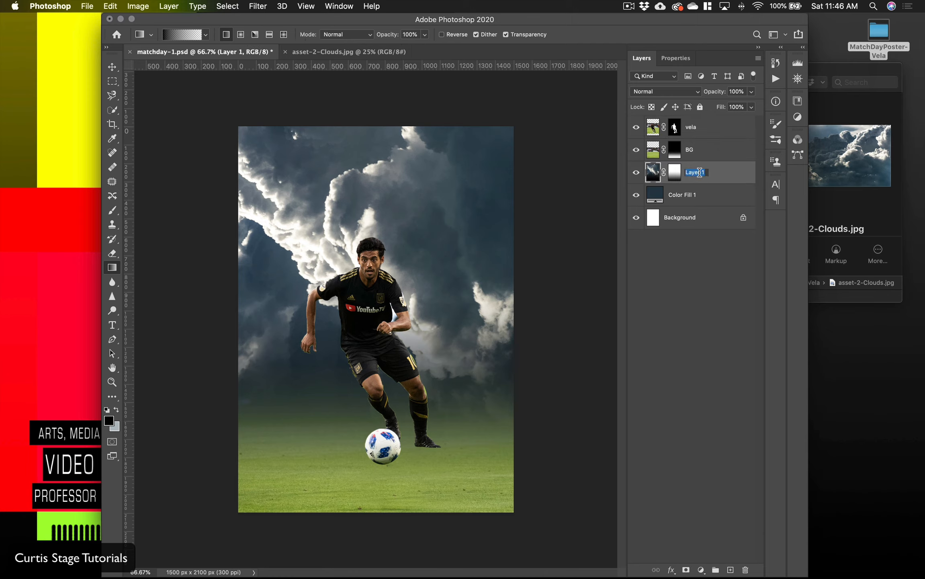
text(clouds)
Step: Darken the clouds layer with the Camera Raw Filter using Exposure -0.05, Shadows -50 and Blacks -30
click(266, 6)
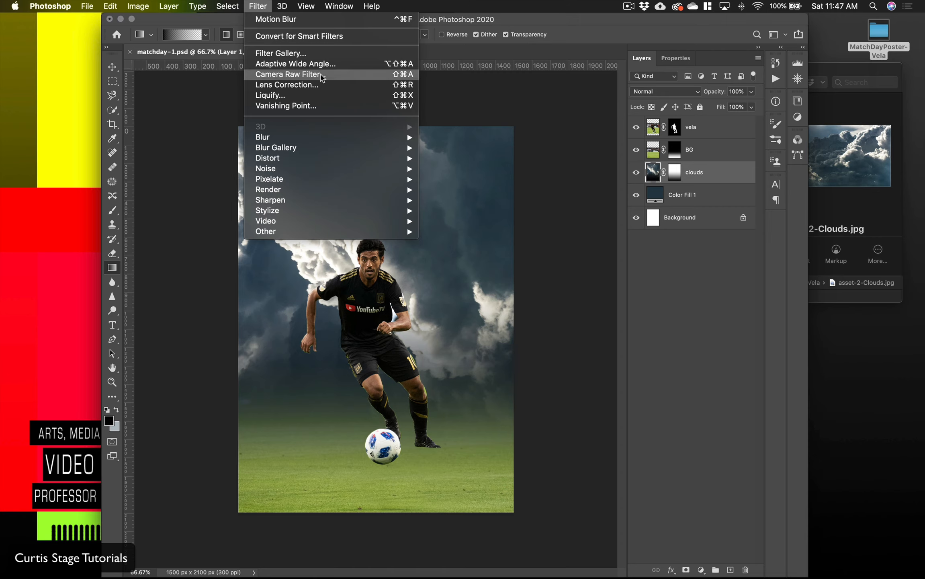
click(321, 74)
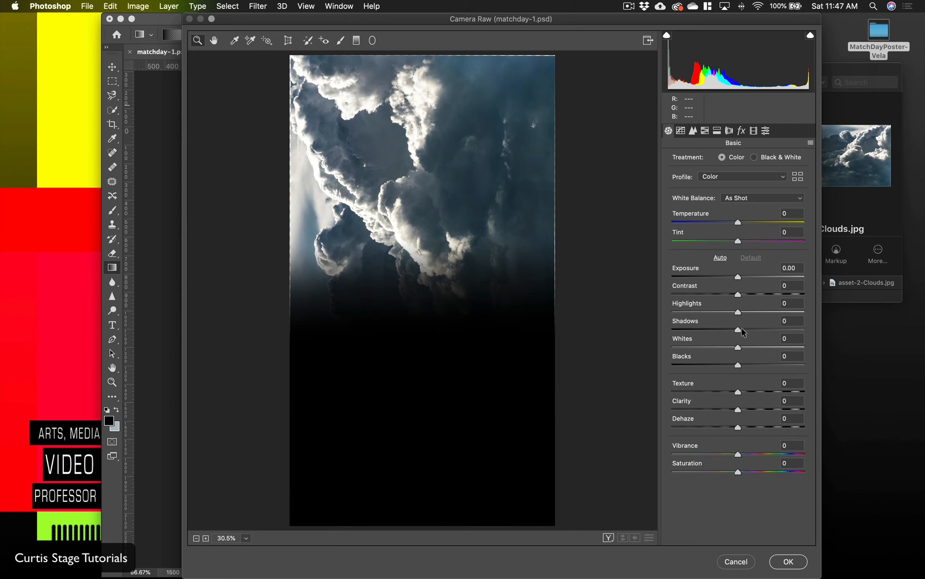
drag(739, 329, 703, 334)
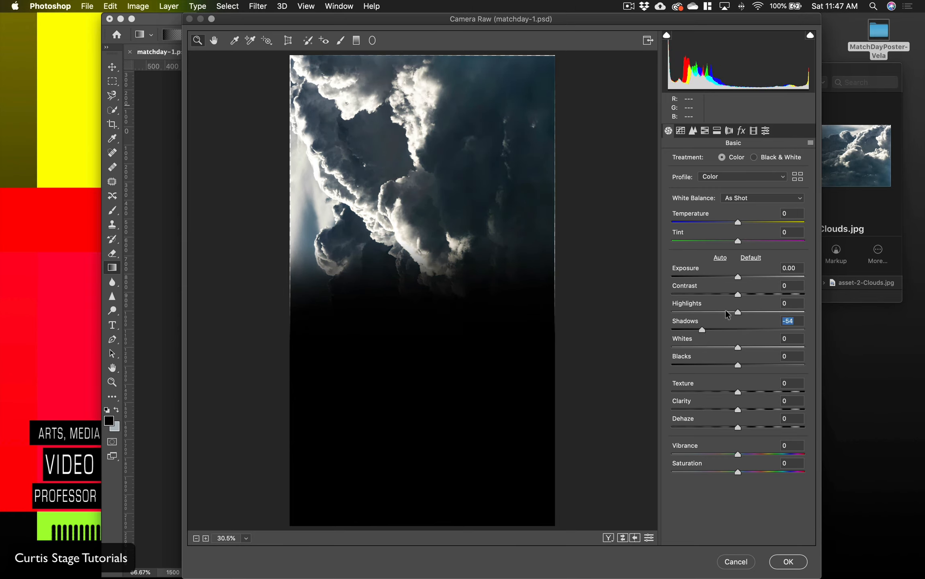
drag(738, 277, 737, 278)
drag(739, 364, 719, 368)
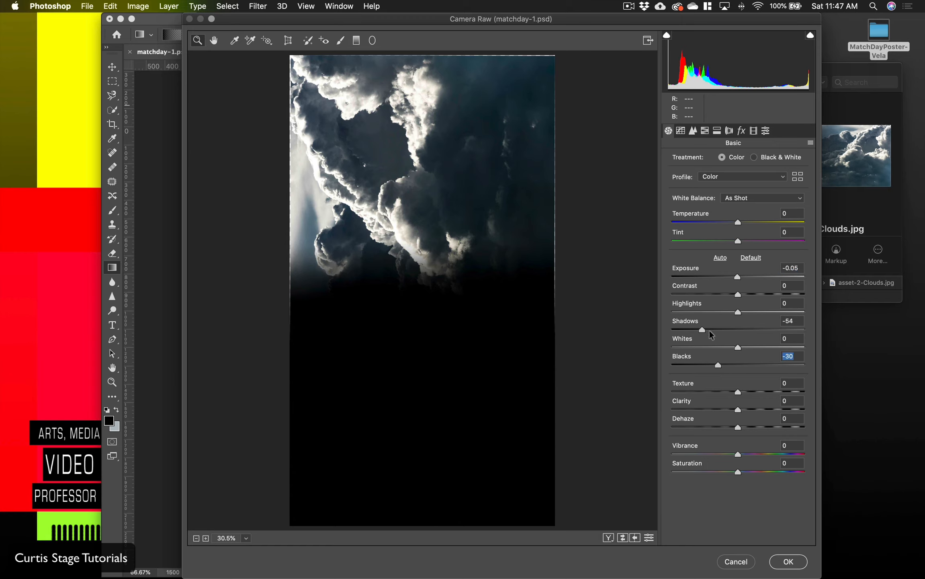
click(786, 321)
text(-6)
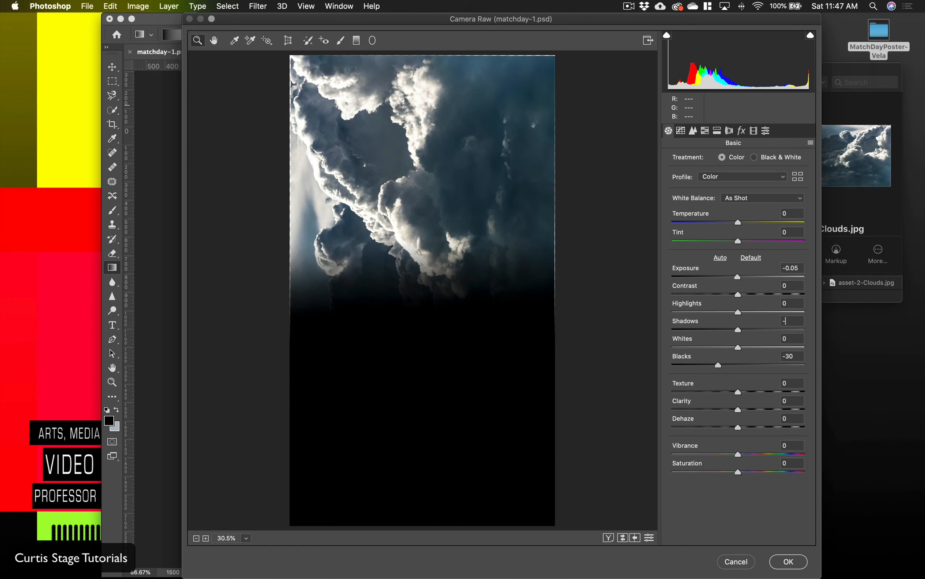
key(BackSpace)
text(50)
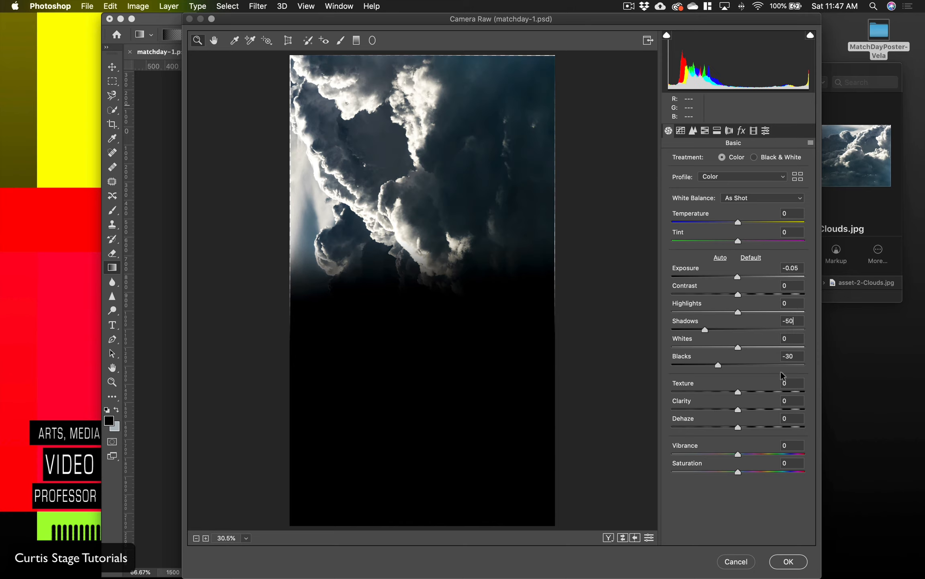
Step: Set Texture to +13 and Vibrance to -15 for the clouds and apply the Camera Raw Filter
mouse_move(737, 392)
mouse_down()
mouse_move(752, 394)
mouse_move(727, 395)
mouse_move(744, 397)
mouse_up()
click(745, 401)
mouse_move(732, 451)
mouse_down()
mouse_move(722, 454)
mouse_move(744, 454)
mouse_move(726, 458)
mouse_up()
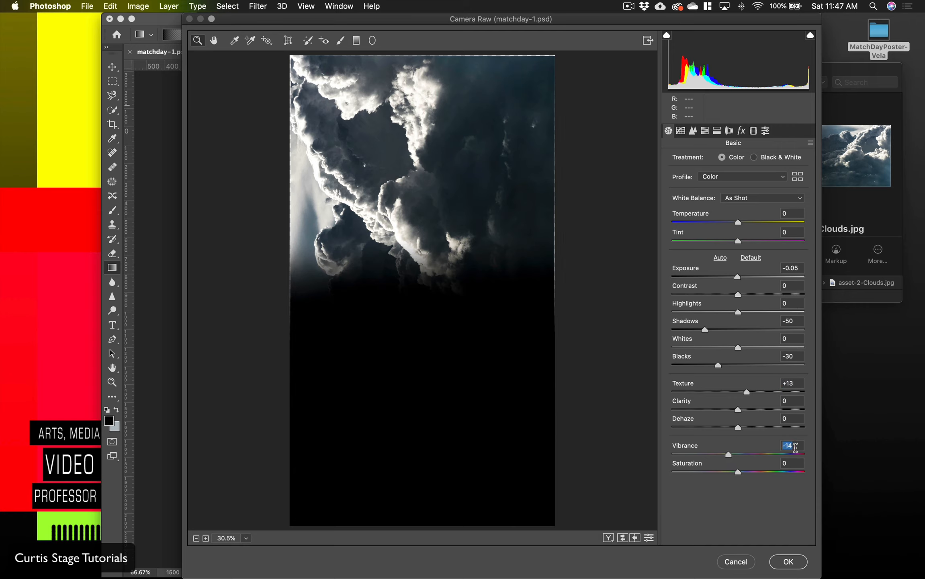
text(-15)
click(789, 560)
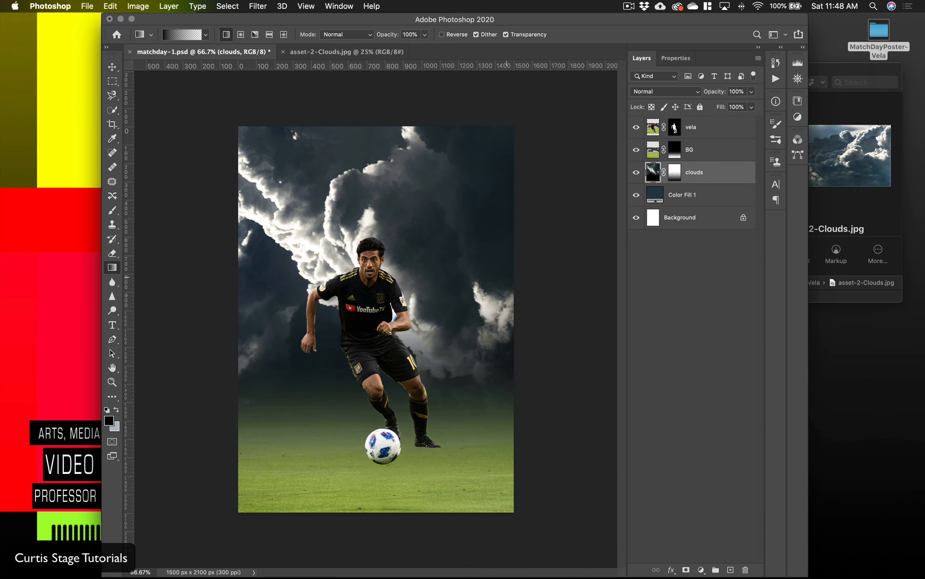
Step: Adjust the vela layer's image in the Camera Raw Filter with Shadows -38, Blacks -43, Texture +44 and Clarity +29
click(718, 132)
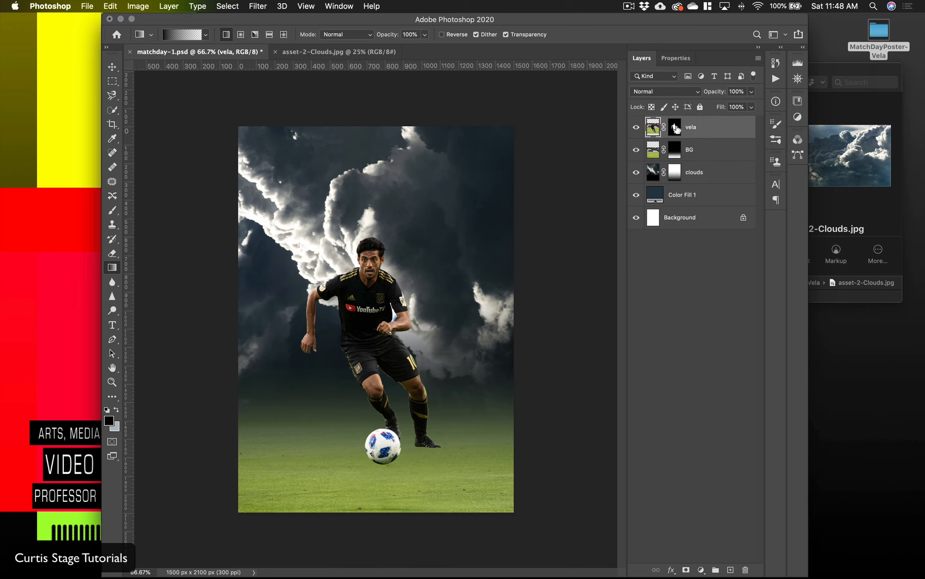
click(676, 130)
click(653, 129)
click(306, 6)
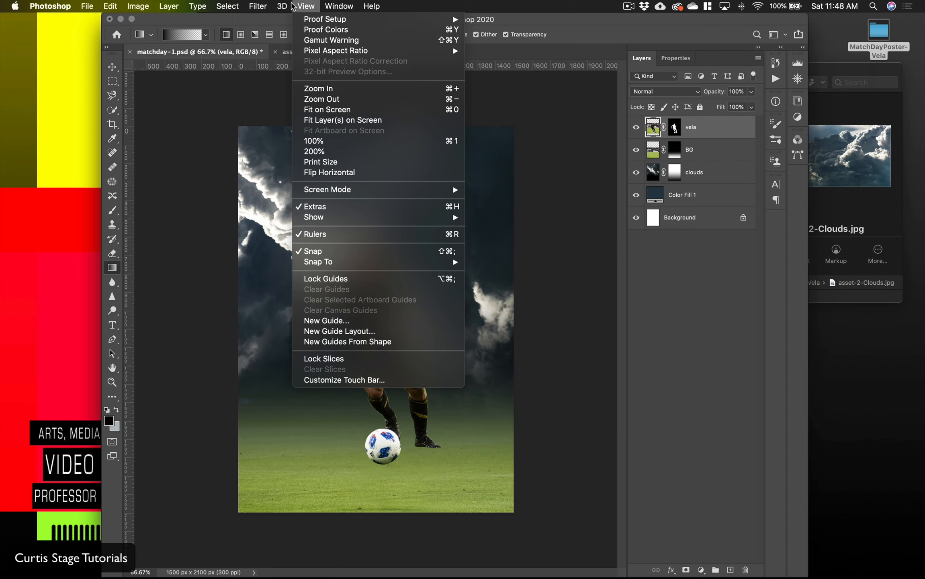
mouse_move(268, 5)
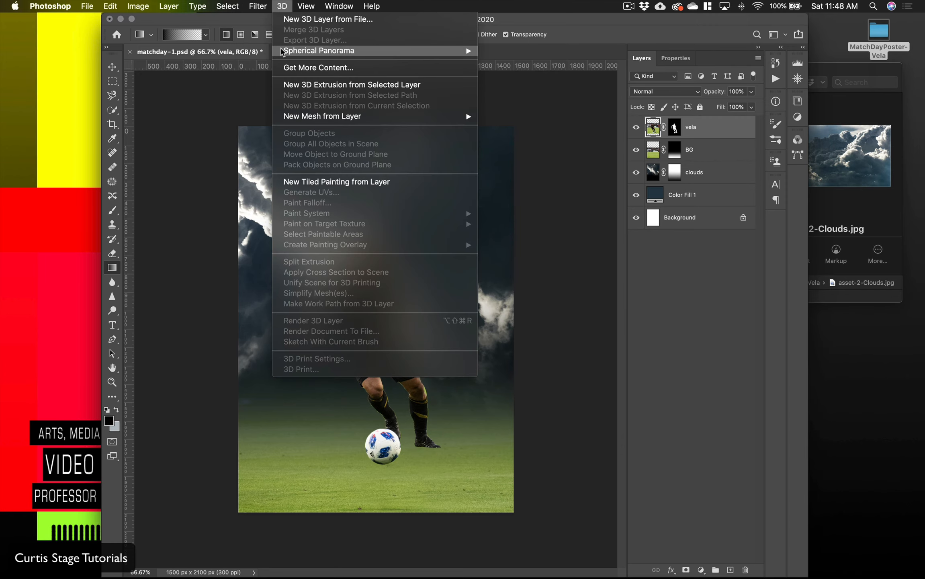
click(269, 75)
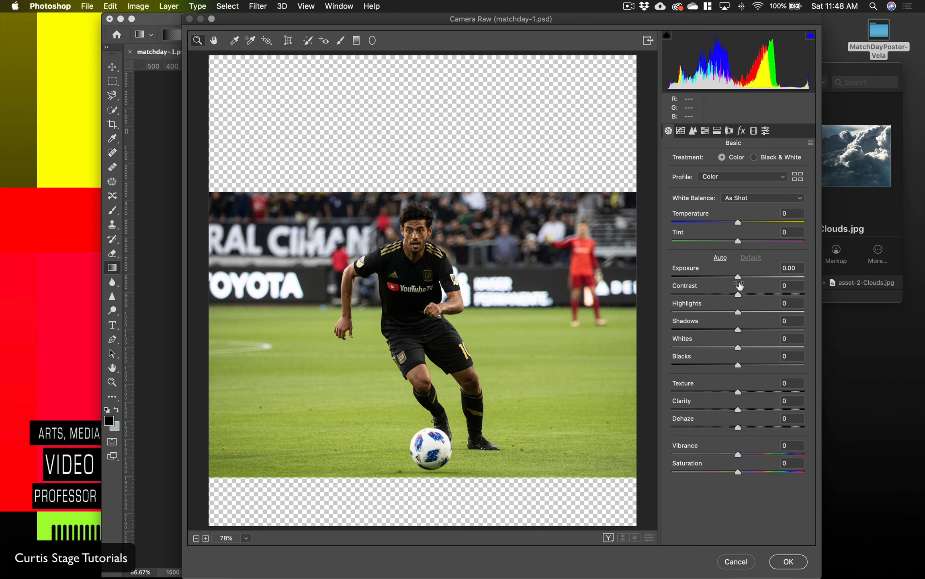
drag(738, 331, 712, 330)
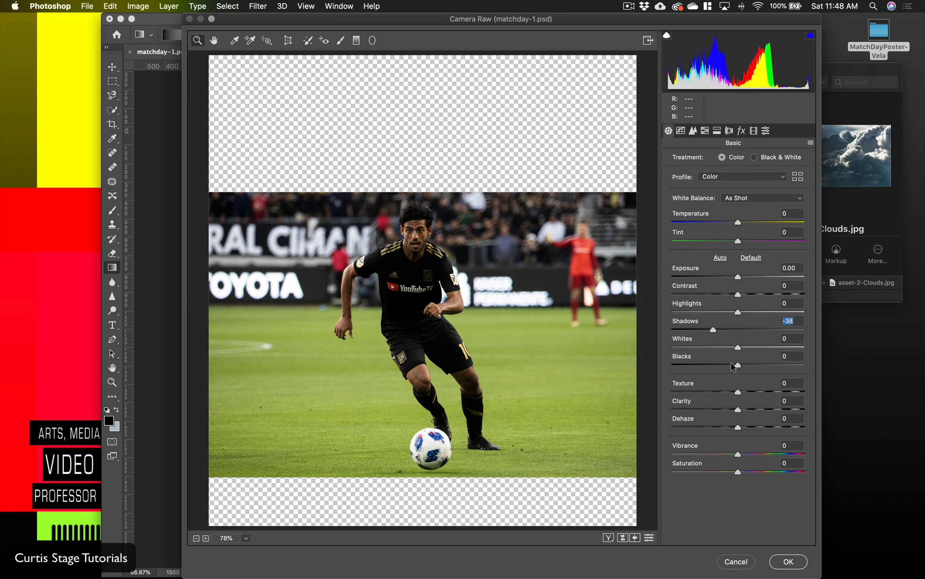
drag(738, 364, 767, 393)
Step: Set the player image's Vibrance to -61 and Highlights to +54, and apply the Camera Raw Filter
drag(738, 455, 700, 465)
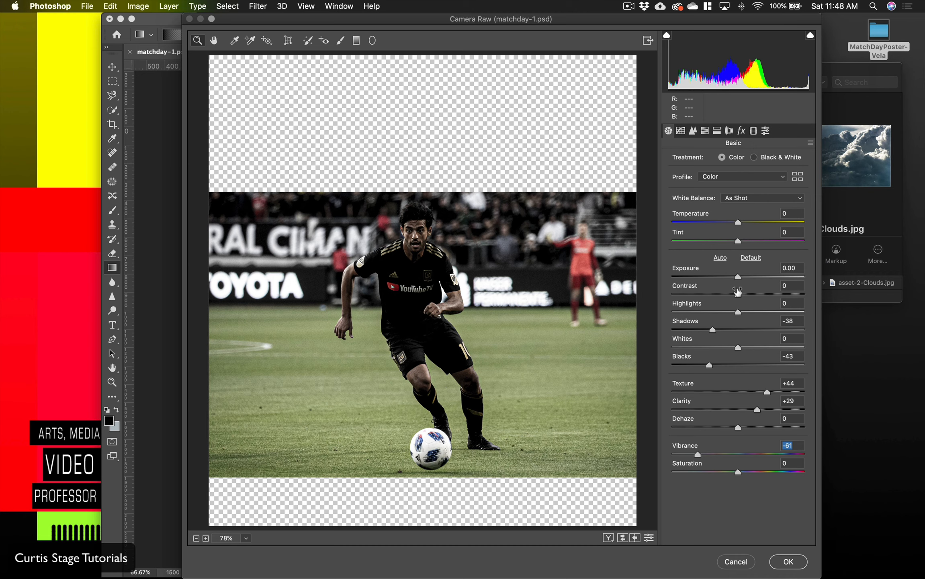
drag(739, 312, 772, 313)
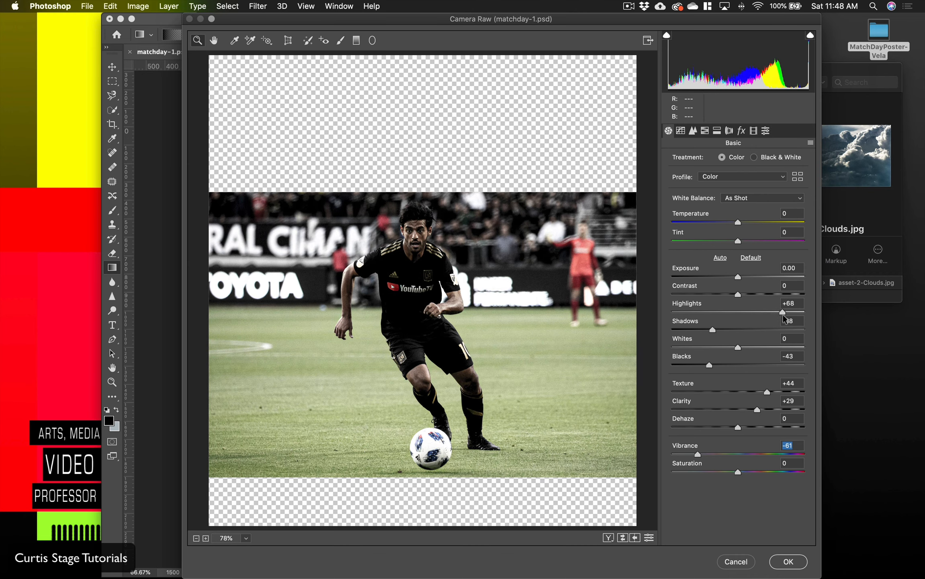
click(789, 562)
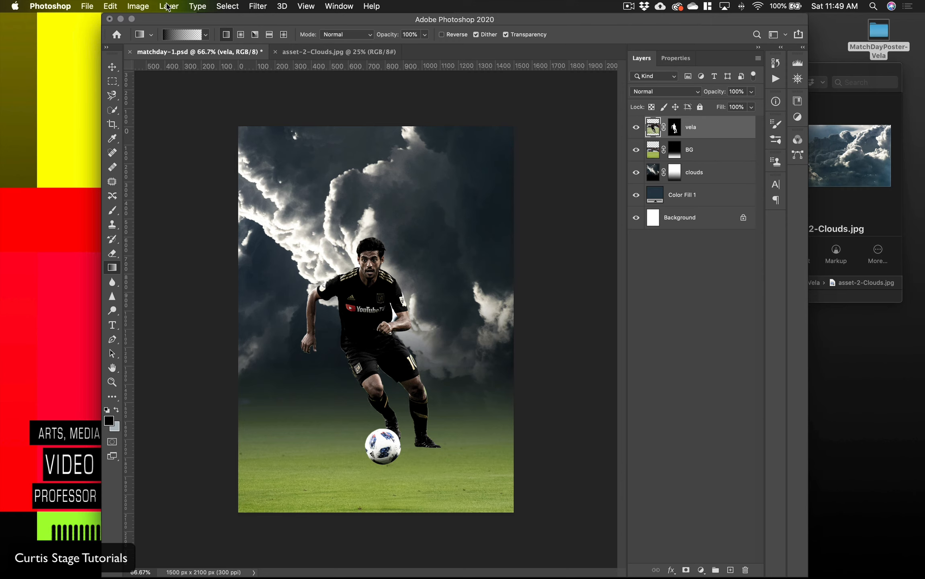
Step: Convert the masked vela layer to a smart object
click(168, 6)
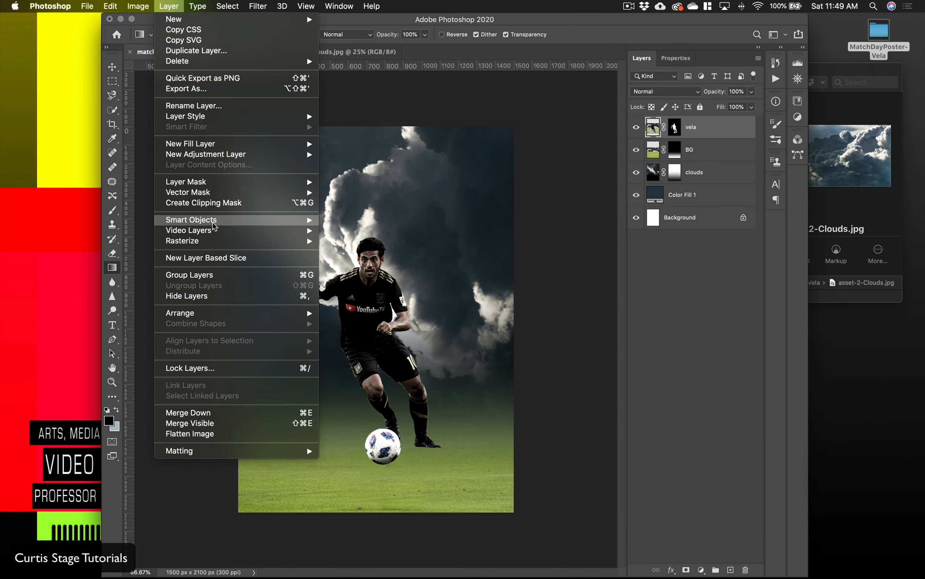
mouse_move(213, 224)
click(408, 221)
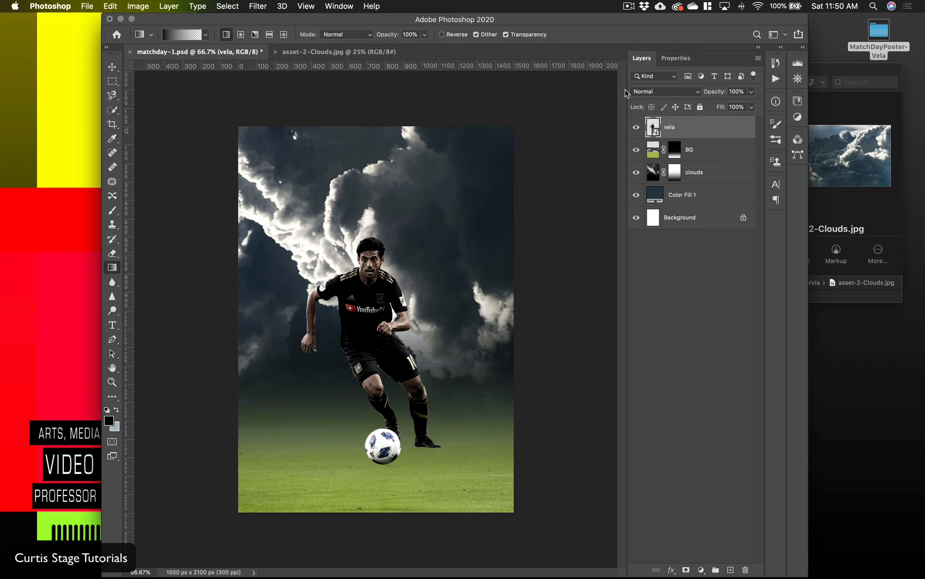
Step: Start Camera Raw sharpening on the vela smart object with Amount 88 and Radius 0.5
click(258, 6)
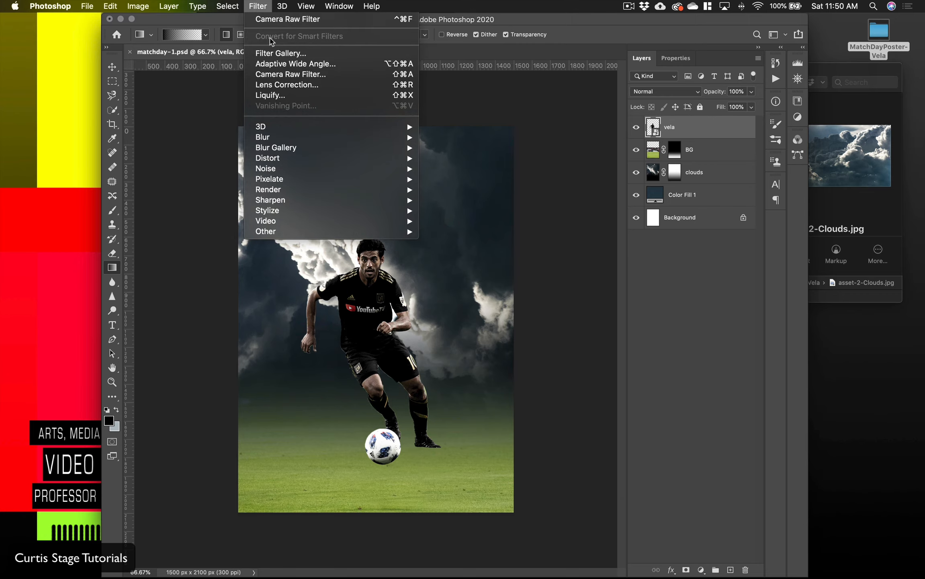
click(281, 75)
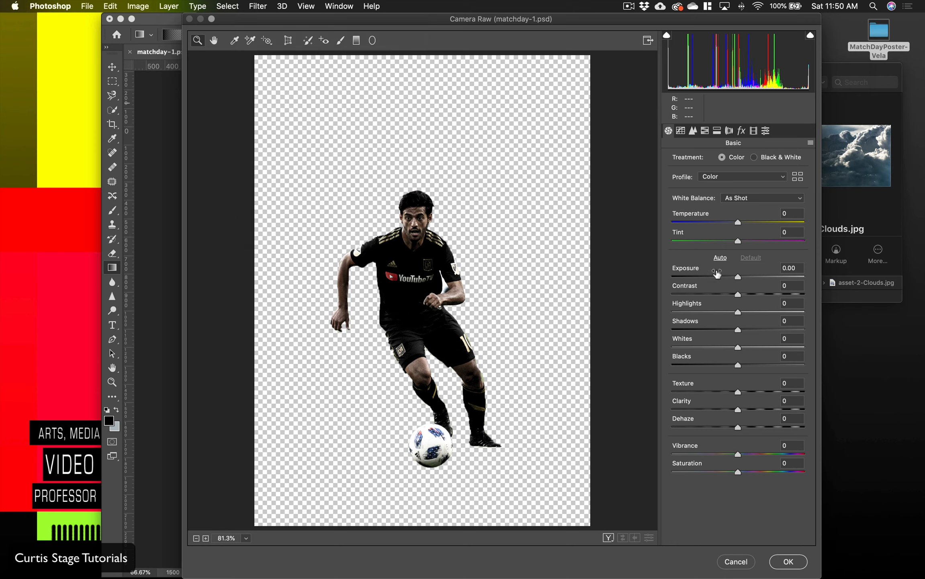
click(694, 131)
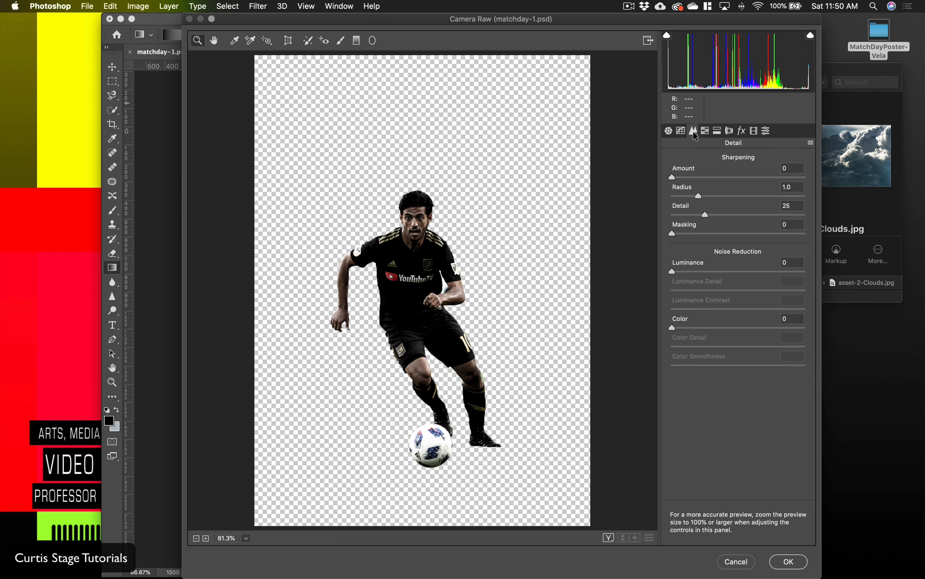
click(674, 177)
drag(747, 179, 767, 177)
click(748, 179)
drag(711, 197, 485, 200)
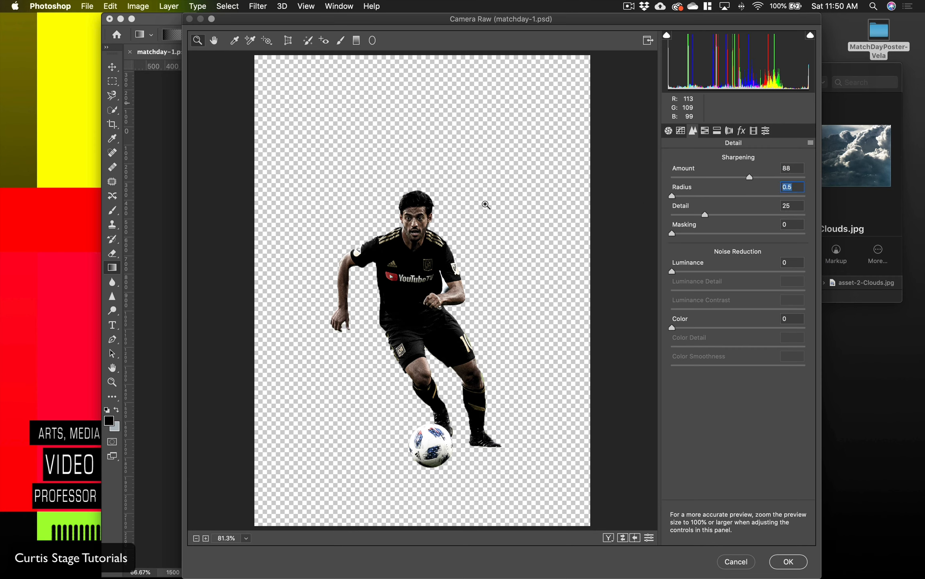
Step: Refine the sharpening on a close-up of the player's face to Amount 75 and Radius 1.2
click(426, 229)
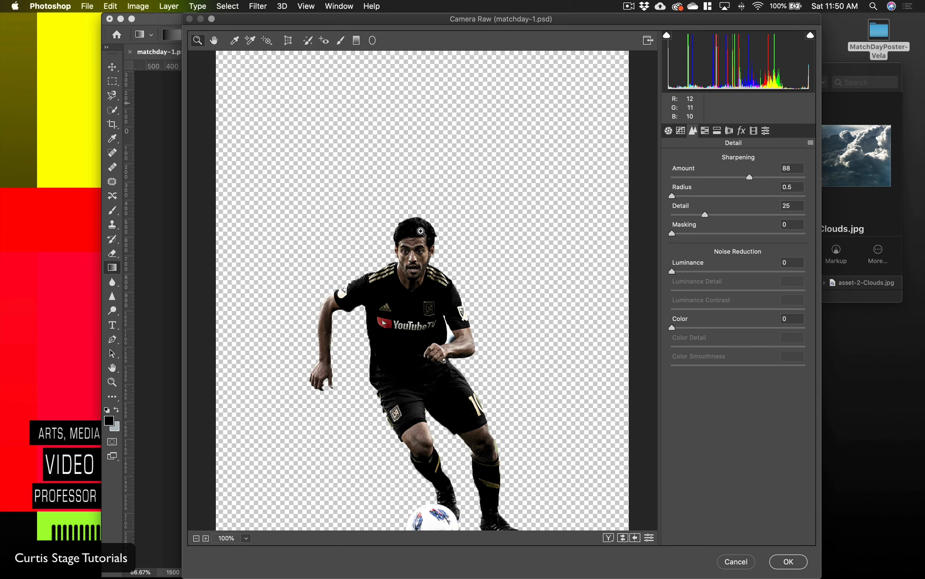
click(412, 261)
click(429, 305)
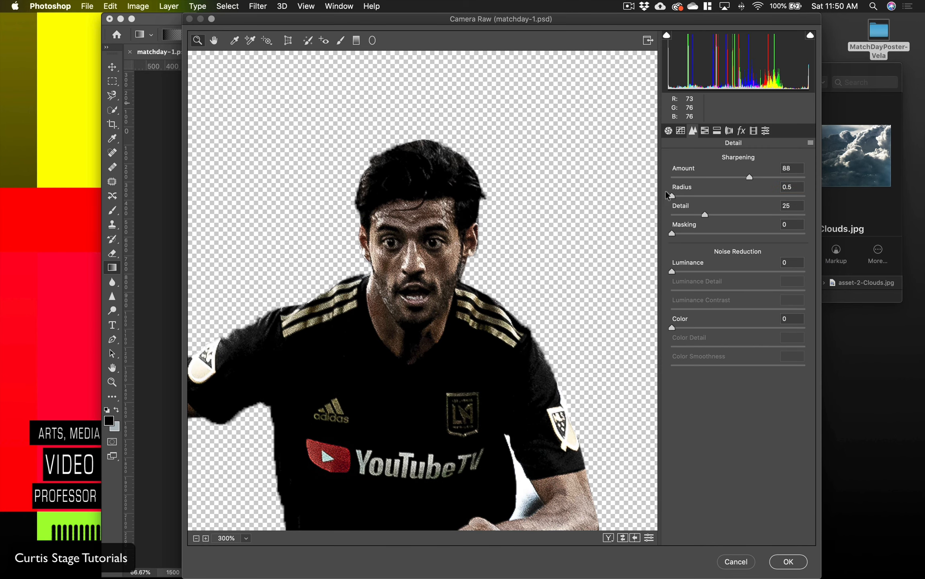
drag(730, 177, 730, 202)
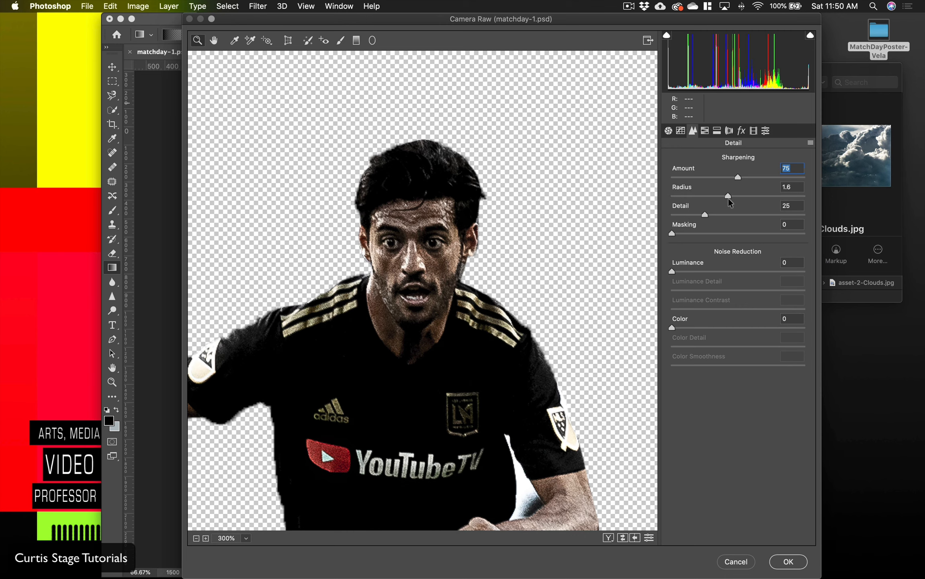
click(711, 199)
Step: Add light luminance noise reduction to the player, apply the smart filter, and reopen its settings without changing them
drag(670, 271, 697, 283)
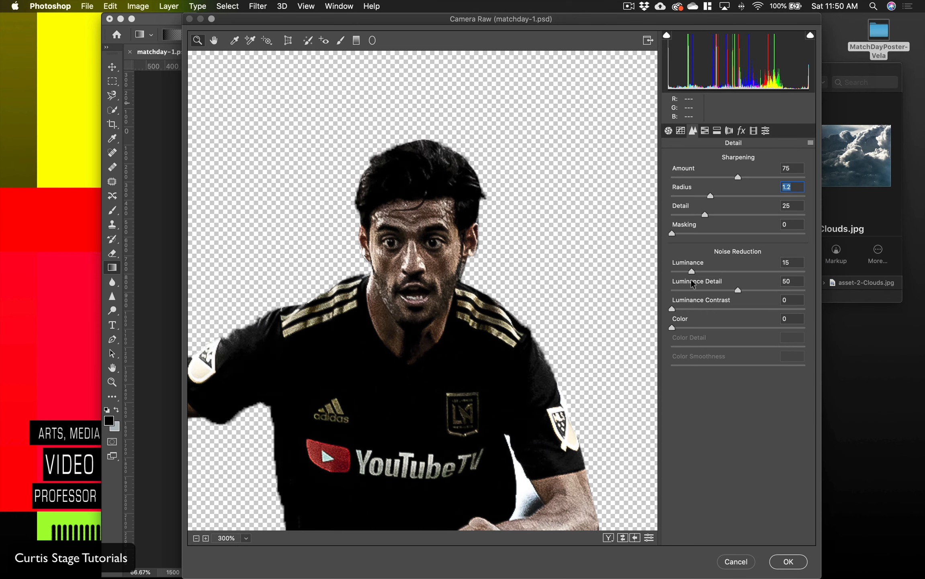
drag(688, 281, 685, 280)
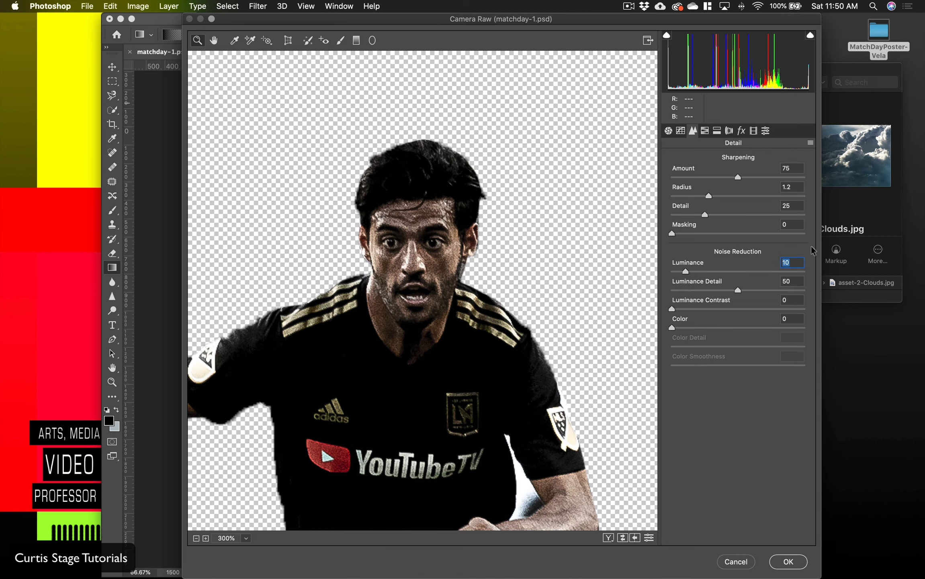
click(788, 562)
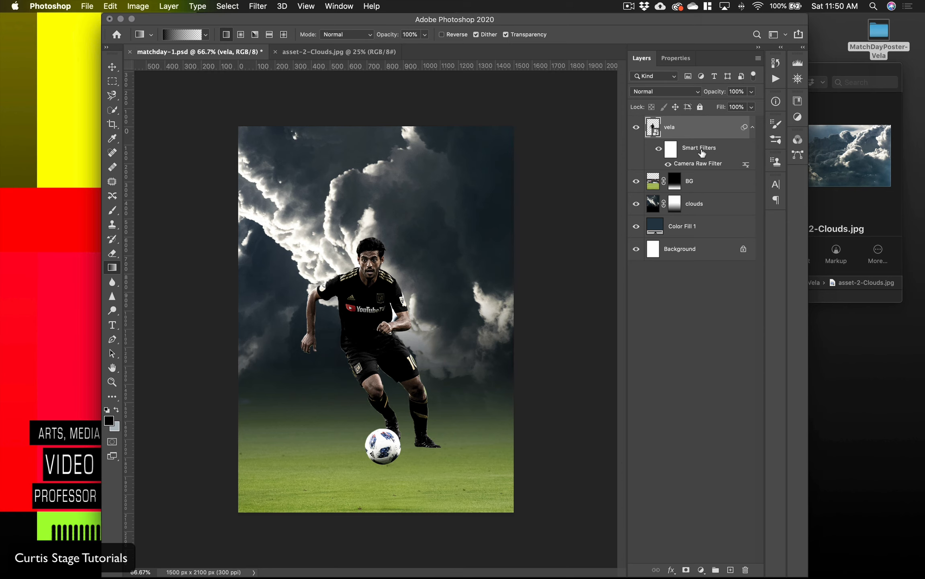
double_click(686, 164)
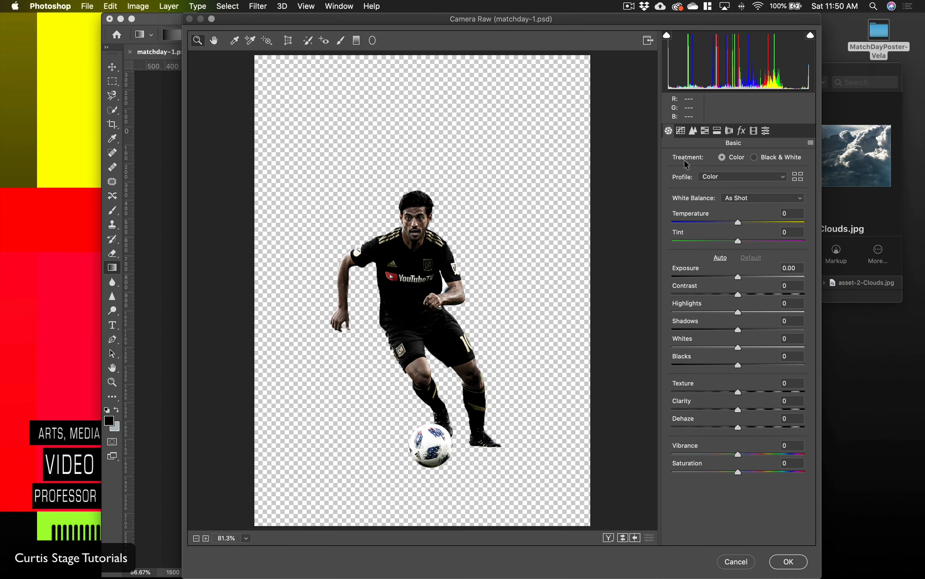
click(736, 562)
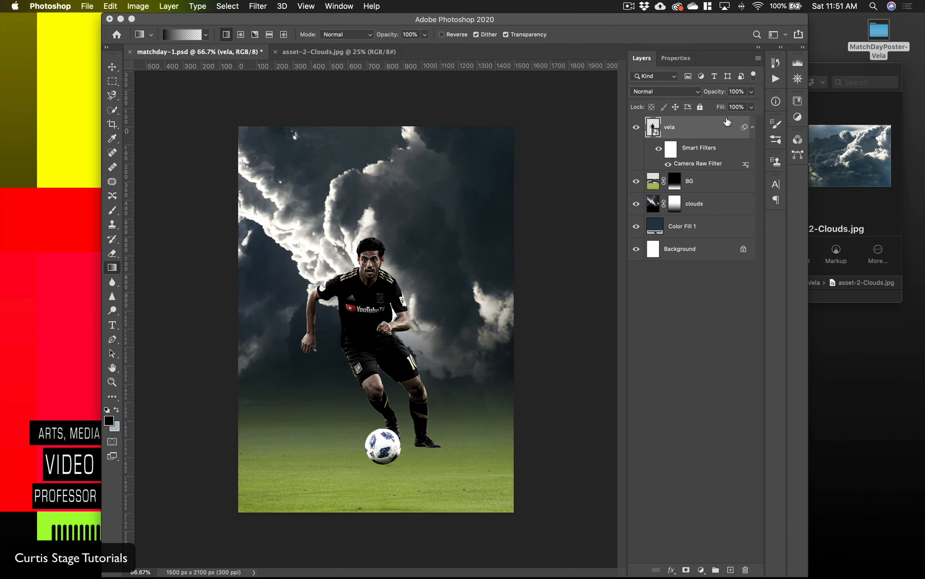
Step: Convert the clouds layer, including its mask, to a smart object
click(709, 208)
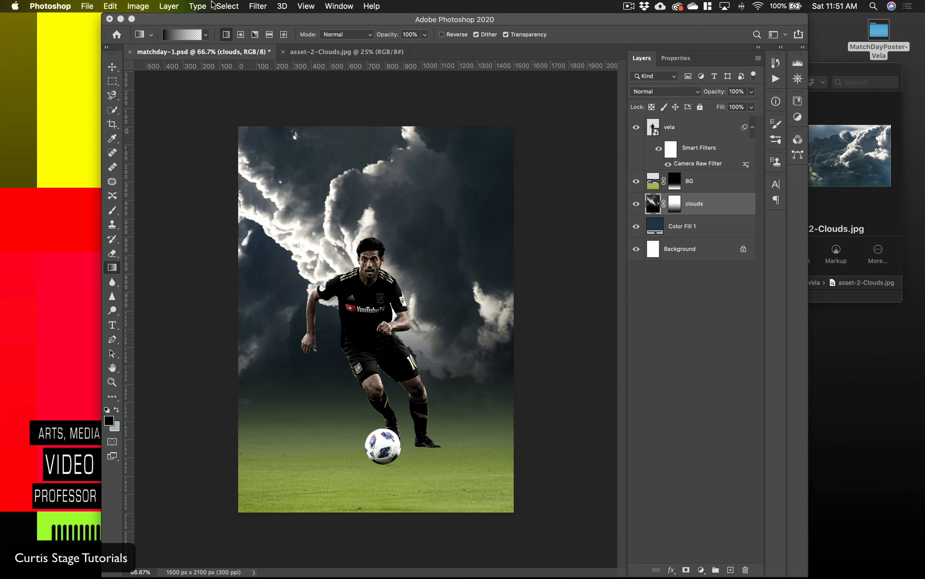
click(140, 6)
mouse_move(165, 6)
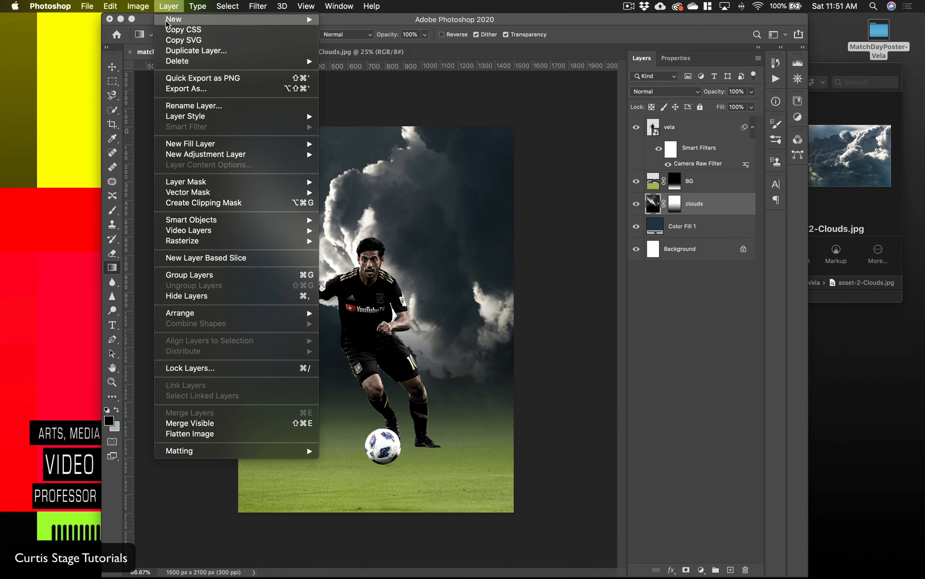
mouse_move(198, 223)
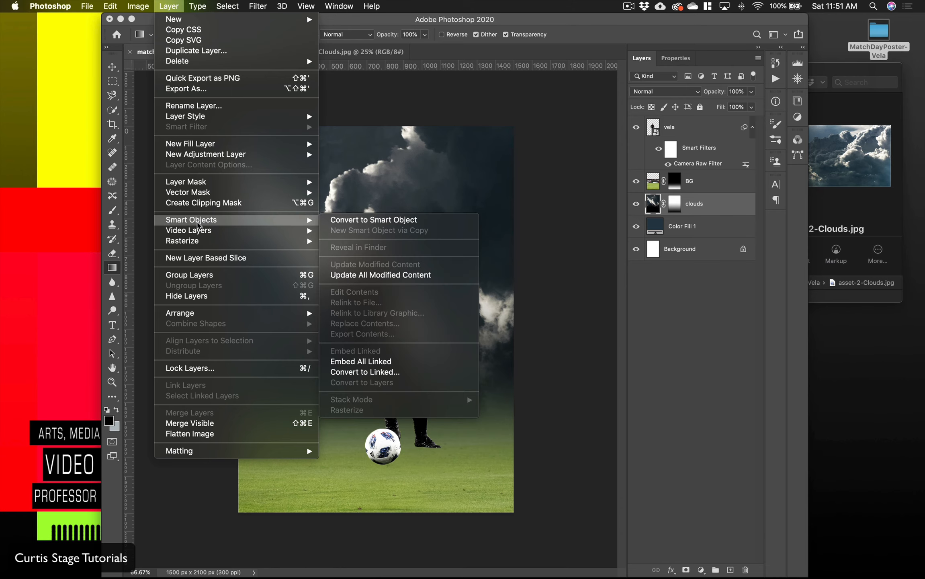
click(451, 216)
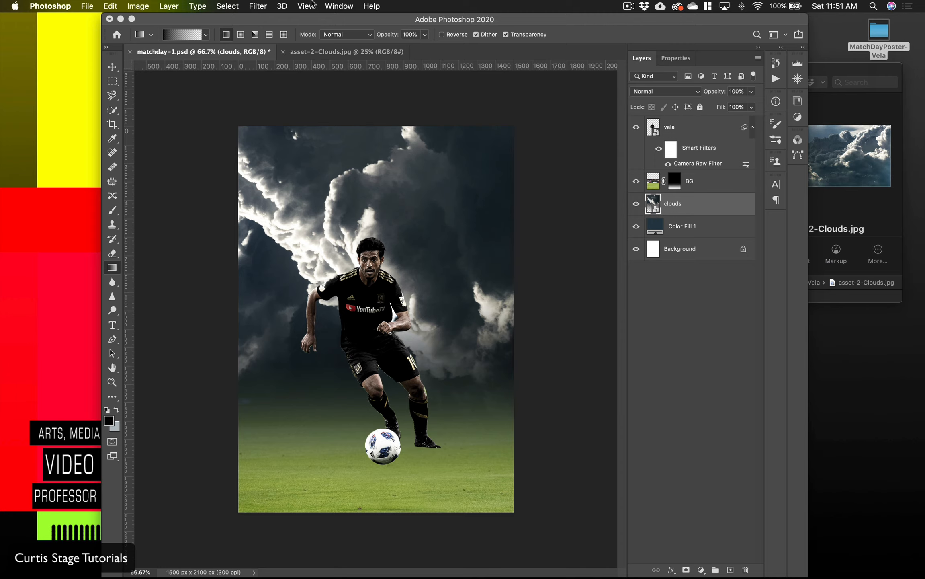
click(261, 6)
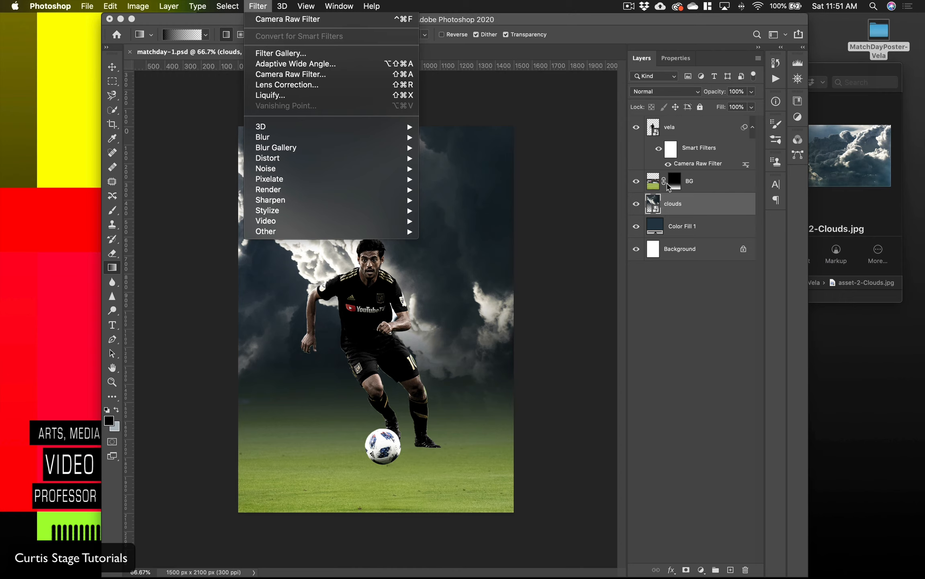
click(711, 186)
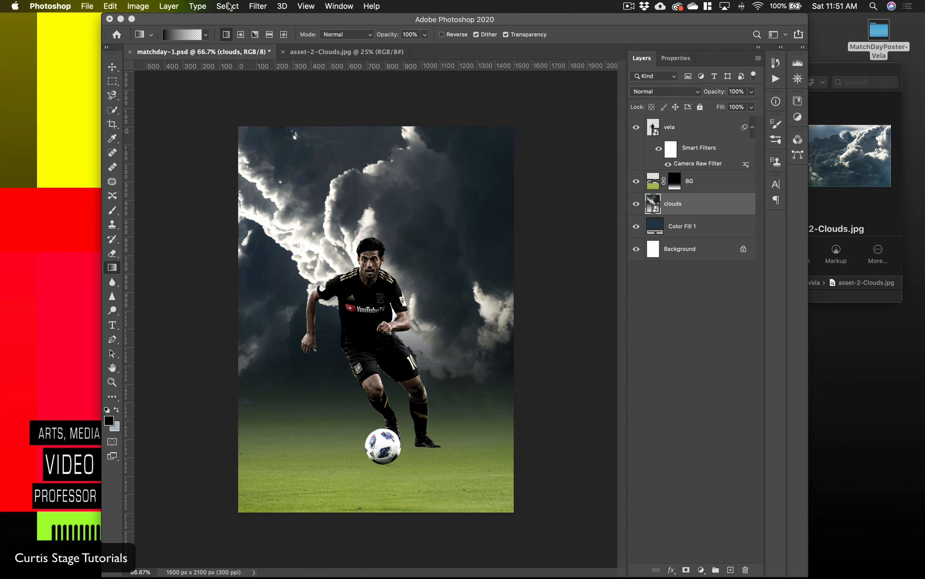
Step: Apply a Camera Raw smart filter to the clouds layer with a sharpening Amount of 69
click(256, 6)
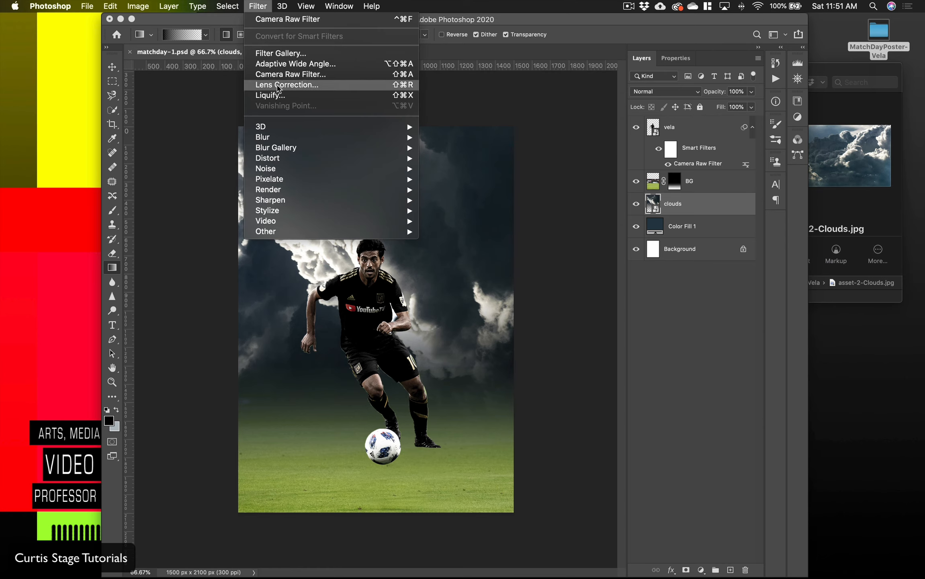
click(281, 78)
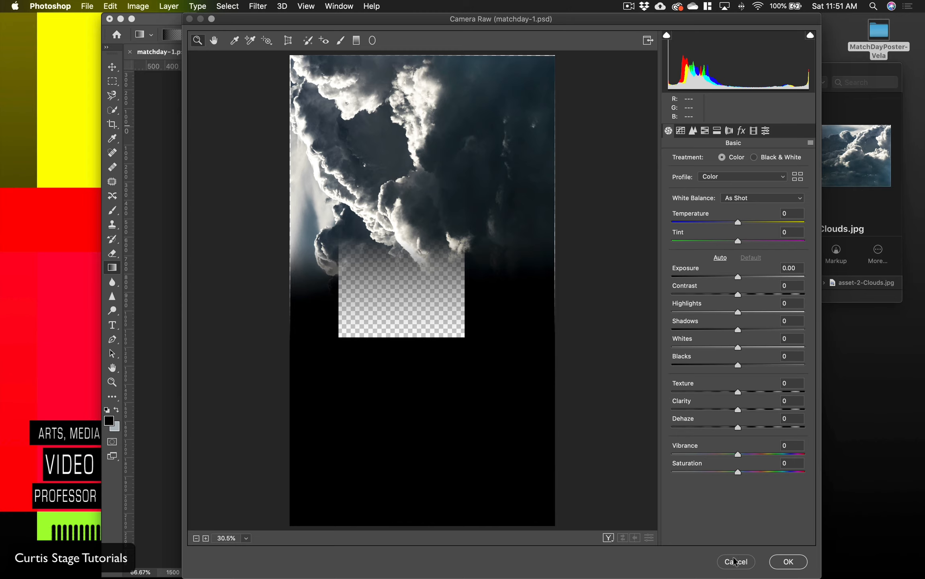
click(694, 130)
drag(676, 176, 736, 181)
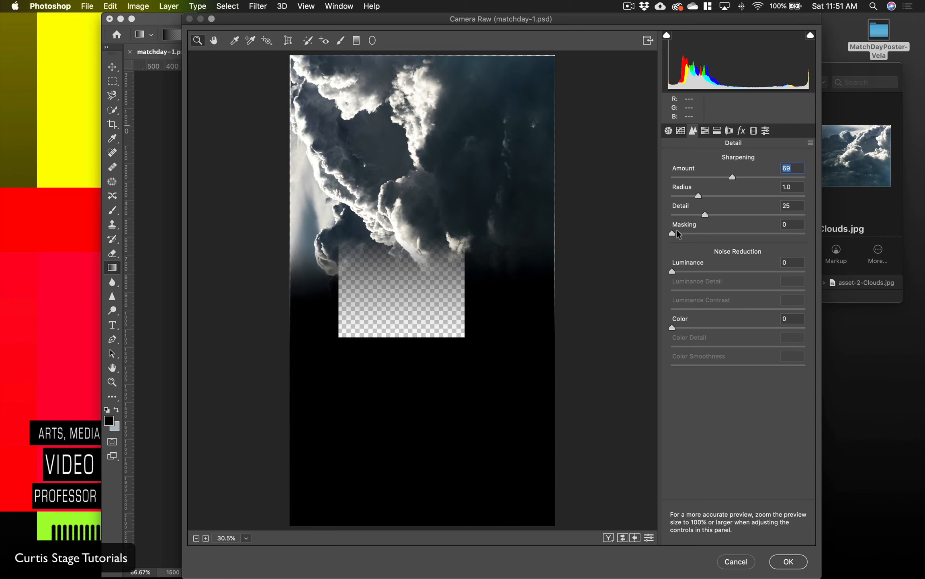
click(790, 561)
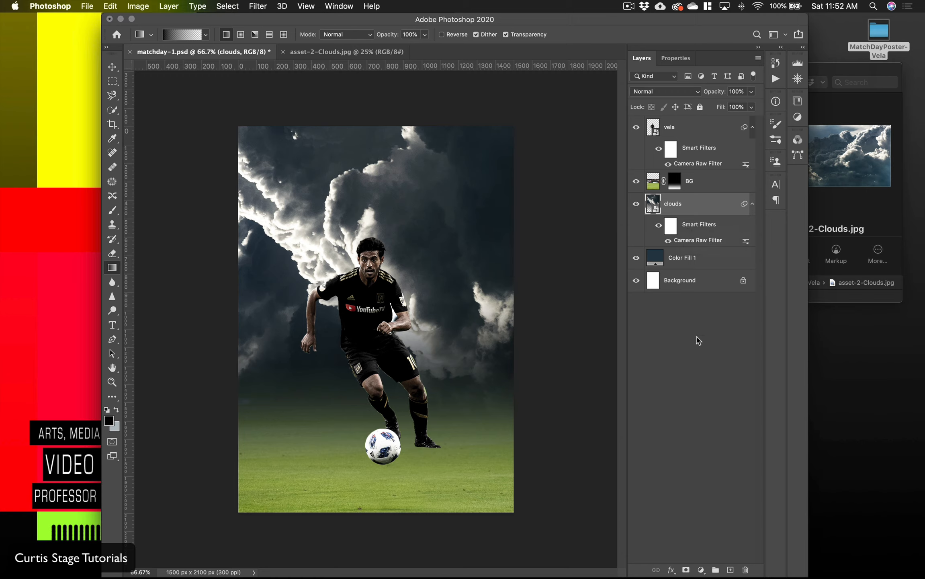
Step: Add a new layer above the vela layer and fill it with 50% Gray at 100% opacity
click(675, 129)
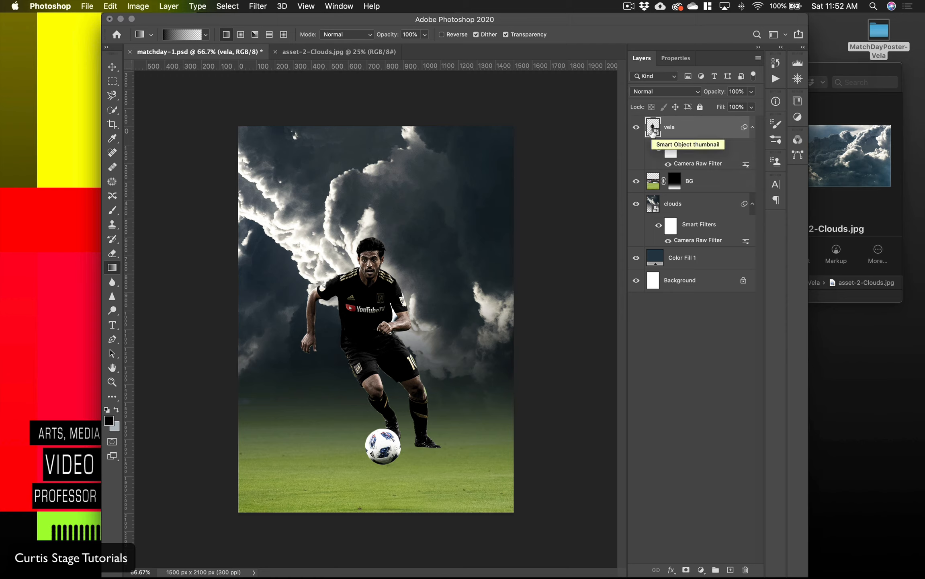
click(730, 570)
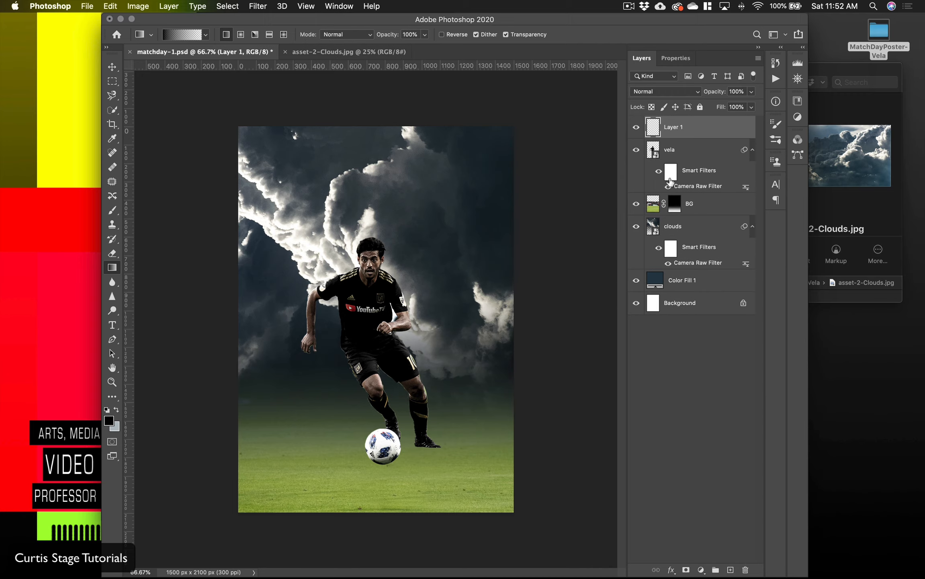
click(110, 6)
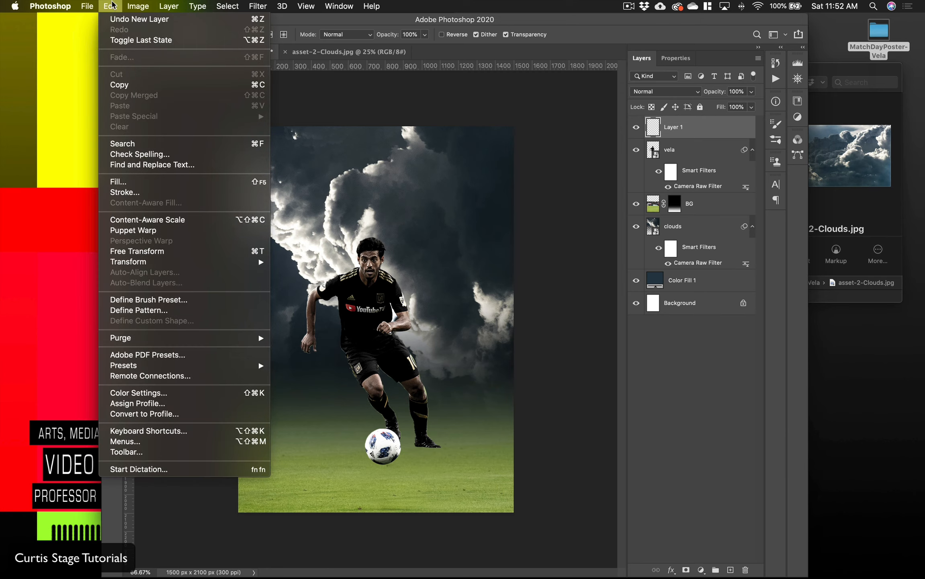
click(126, 182)
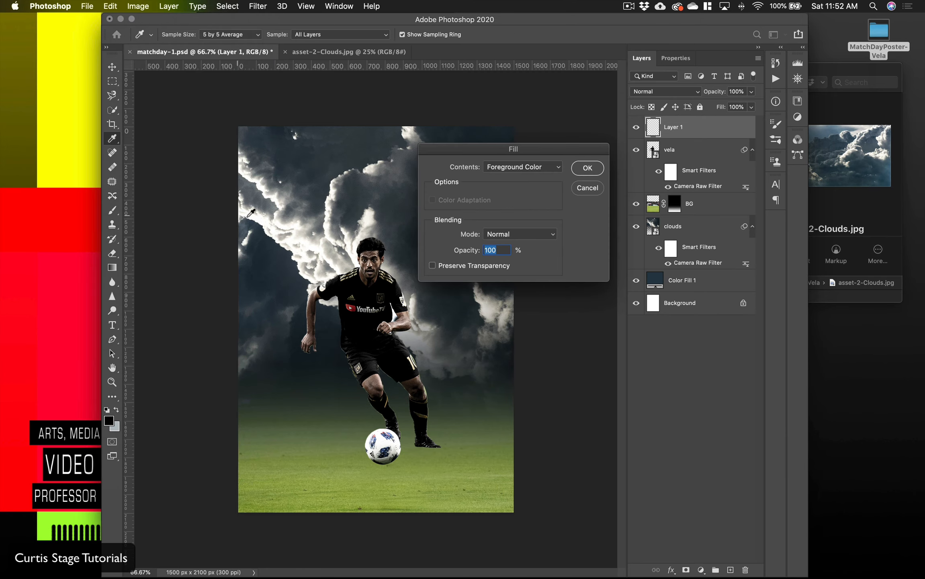
click(509, 169)
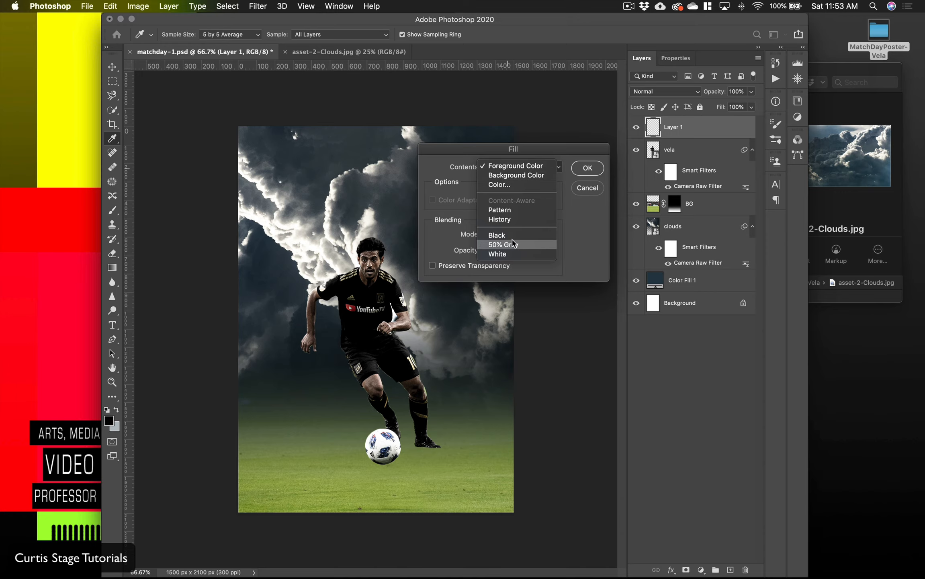
click(524, 243)
click(585, 169)
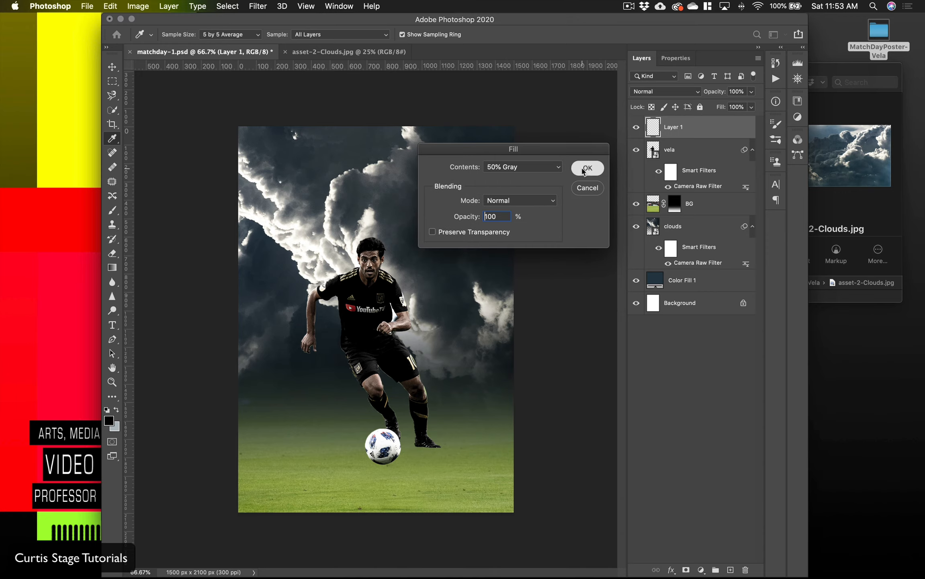
key(g)
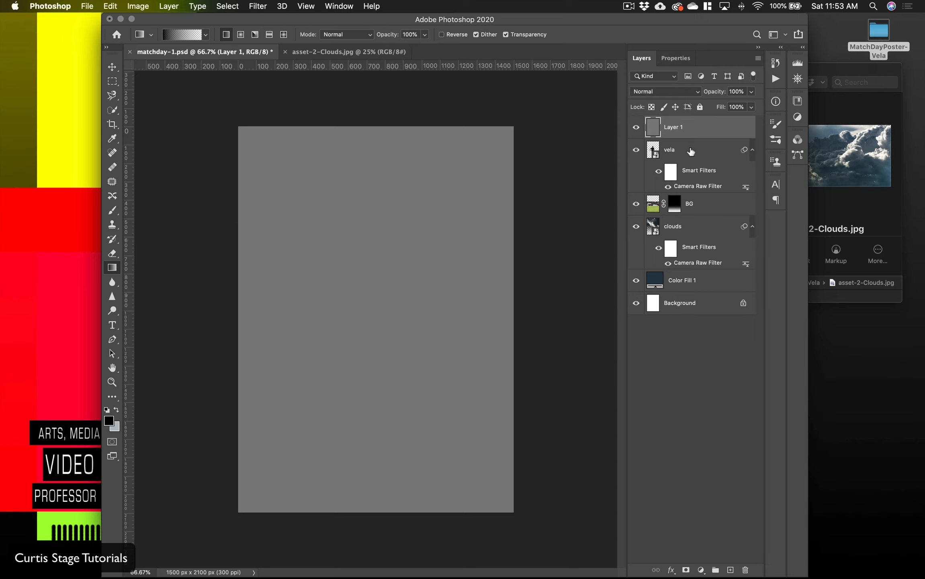
Step: Set the gray layer's blend mode to Soft Light
click(667, 92)
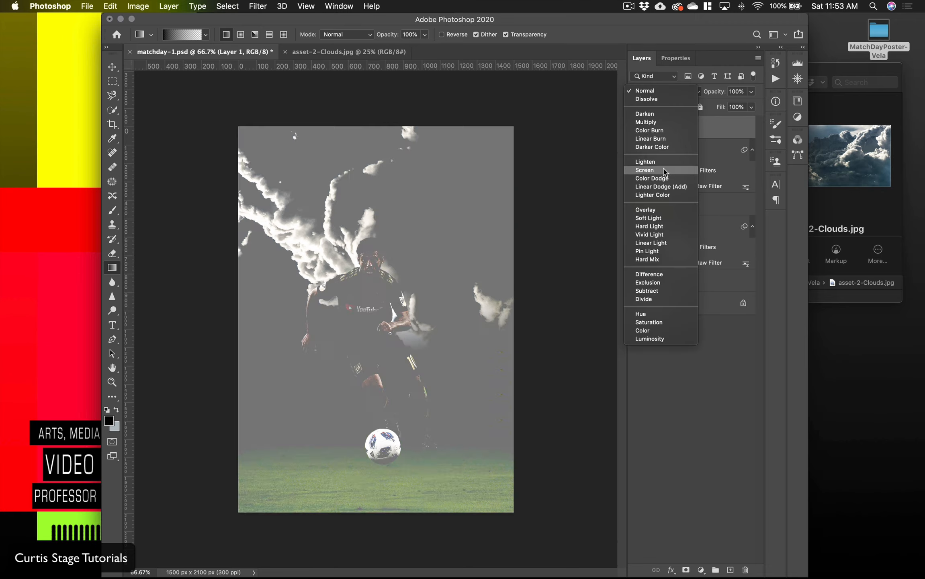
click(649, 218)
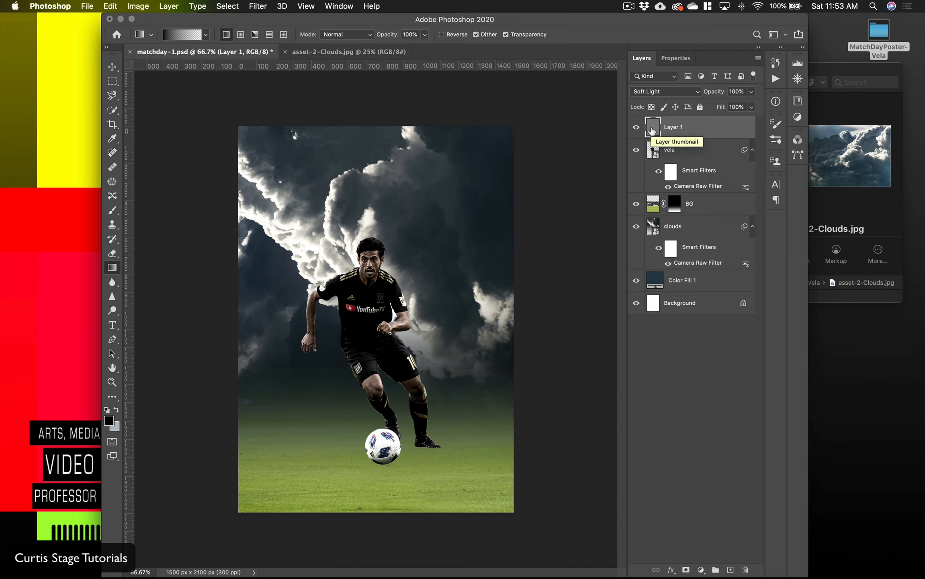
click(656, 92)
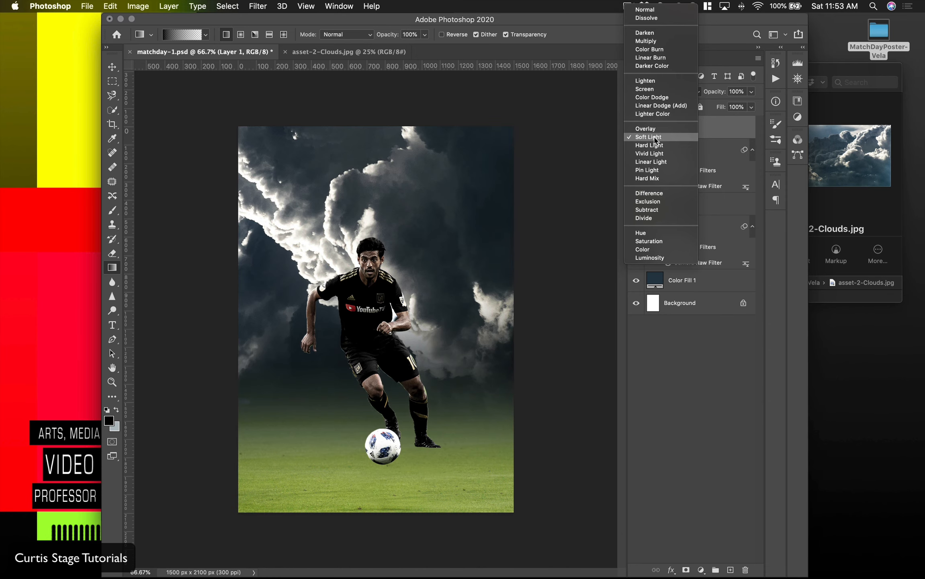
click(655, 140)
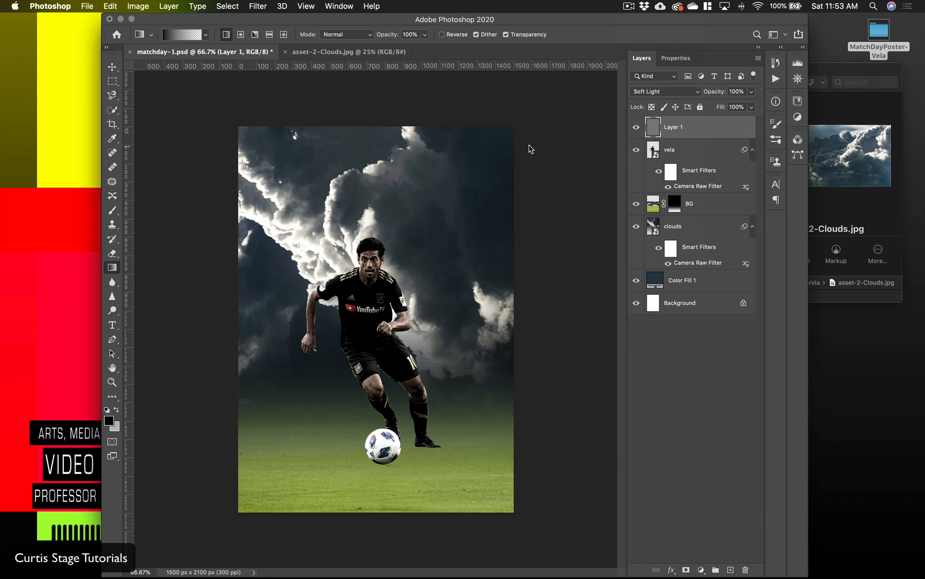
Step: Clip the gray layer to the vela layer and set the Dodge tool to 21% exposure
key(o)
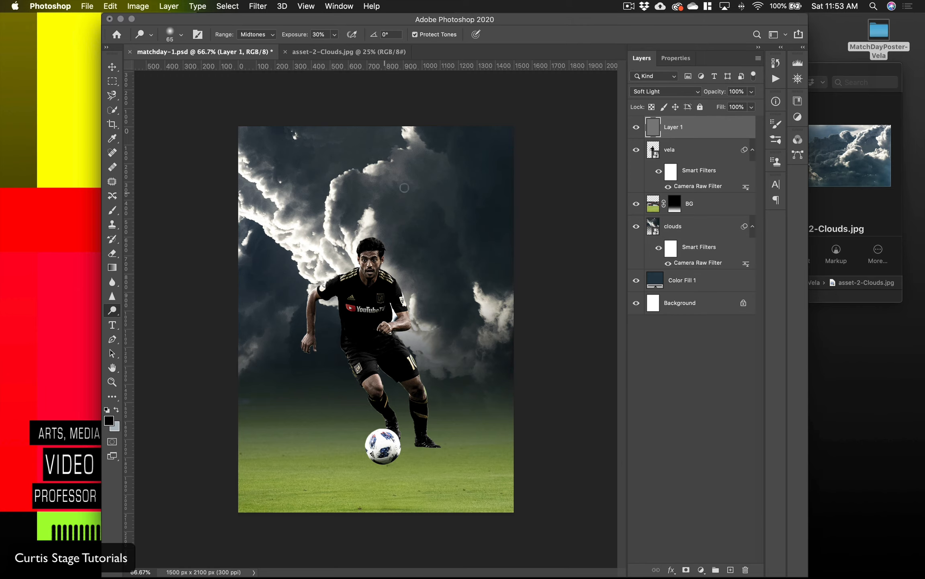
right_click(112, 313)
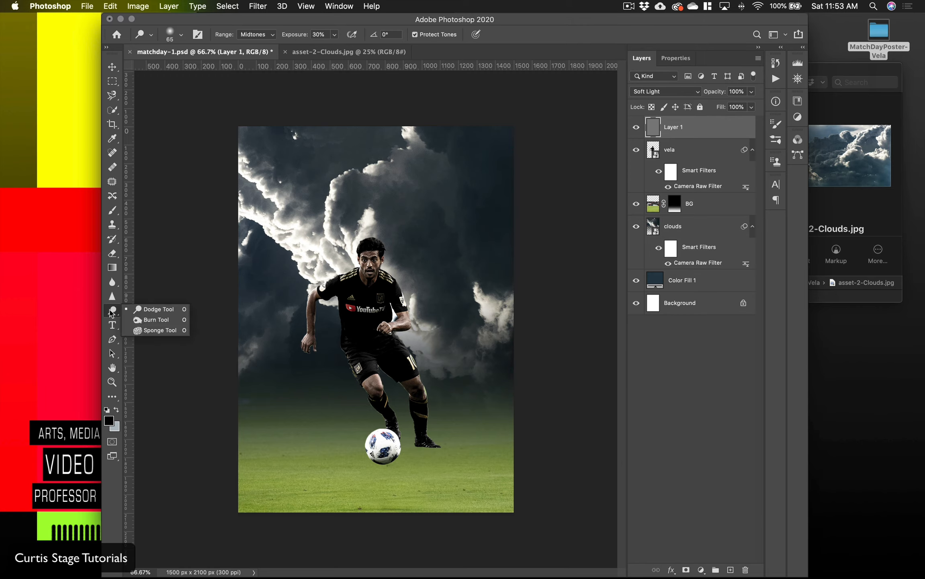
click(157, 309)
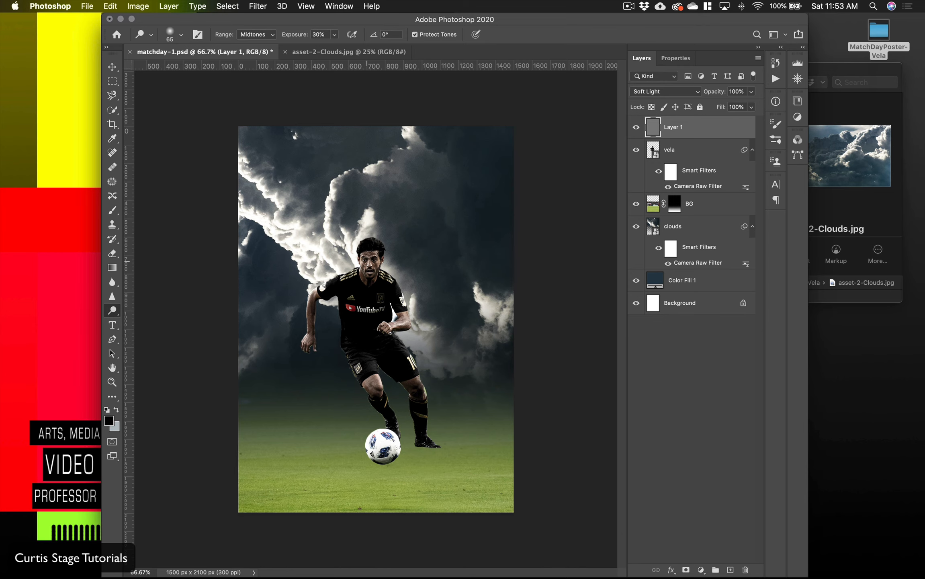
key(super+equal)
key(super+equal)
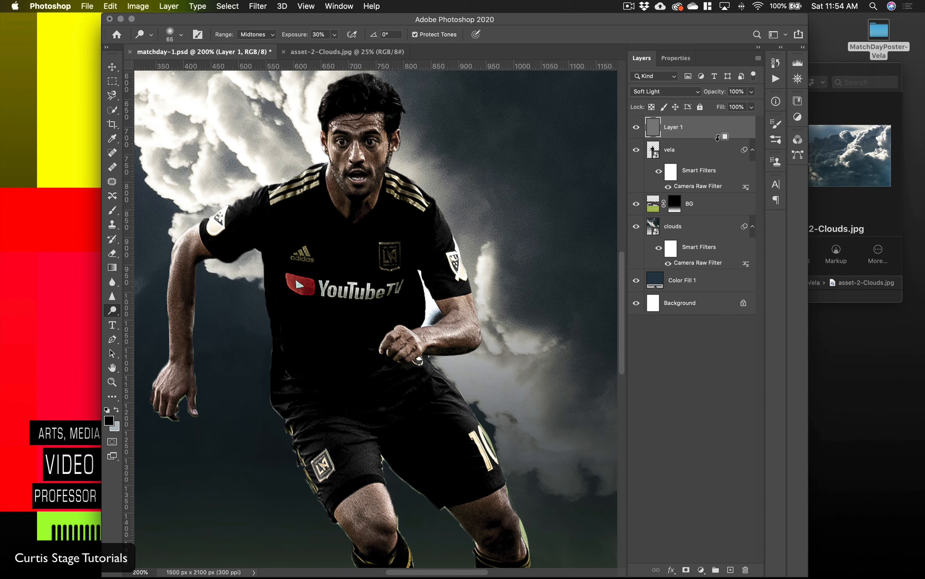
alt+click(720, 137)
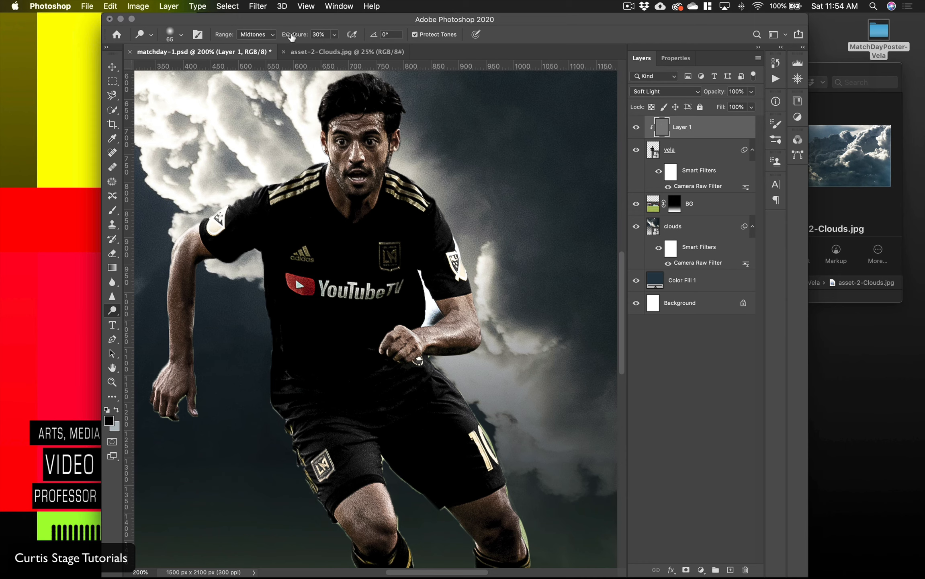
drag(296, 36, 290, 37)
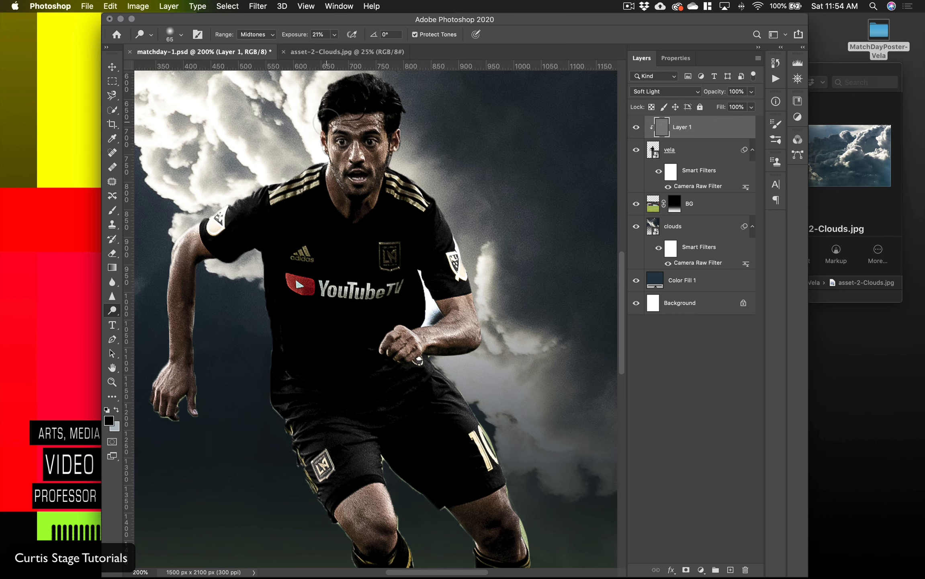
Step: Burn the player's shadowed torso and arm at 37% midtone exposure, then set the Burn tool to Highlights at 49%
right_click(120, 316)
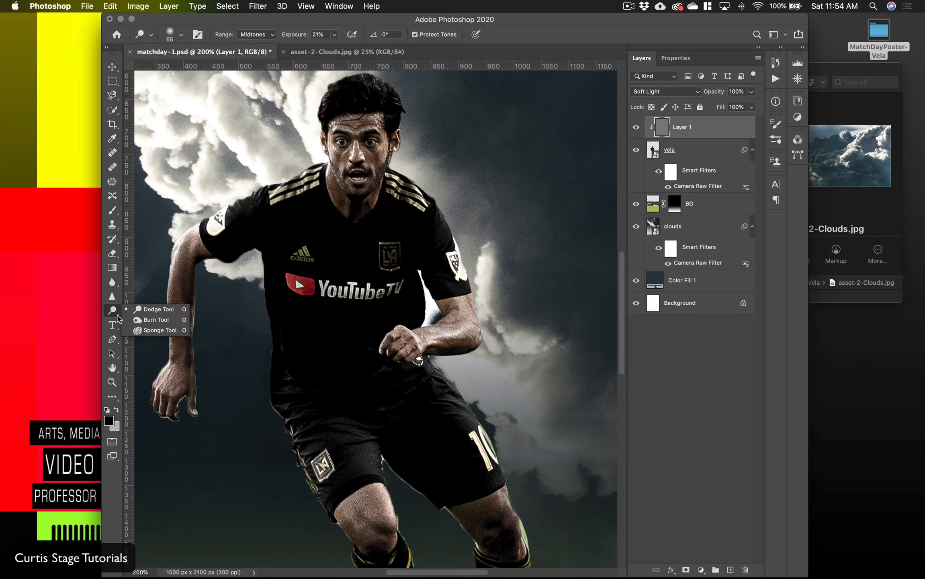
click(143, 321)
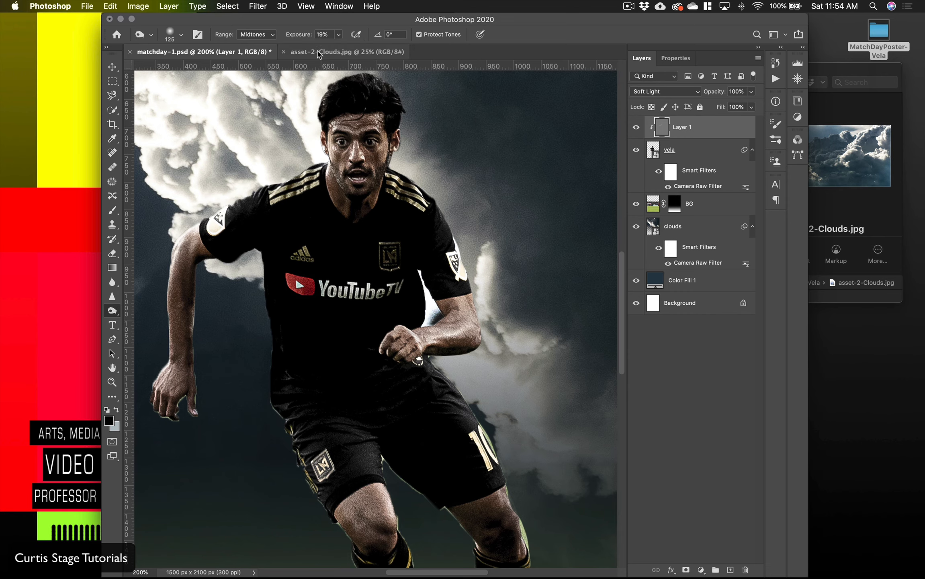
drag(303, 36, 311, 36)
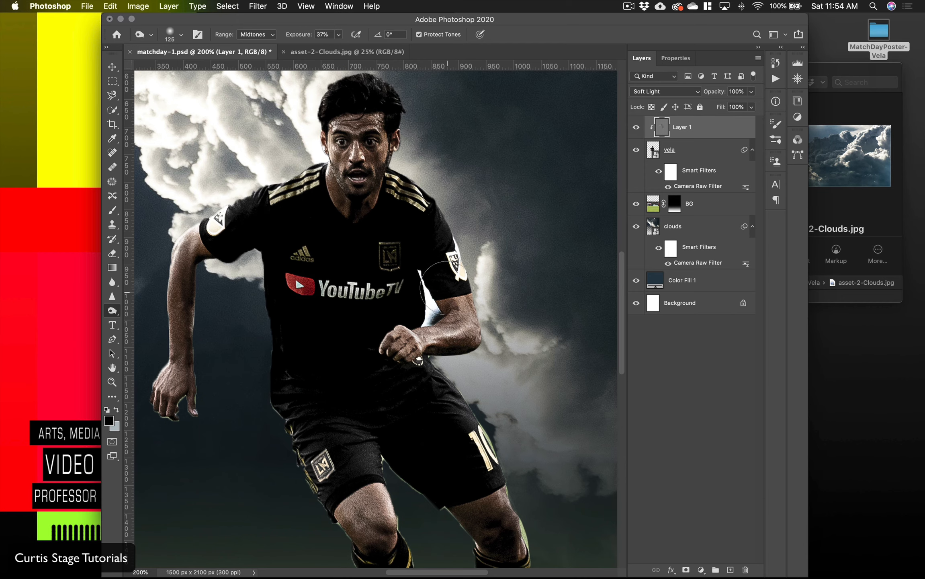
drag(295, 38, 301, 36)
click(265, 38)
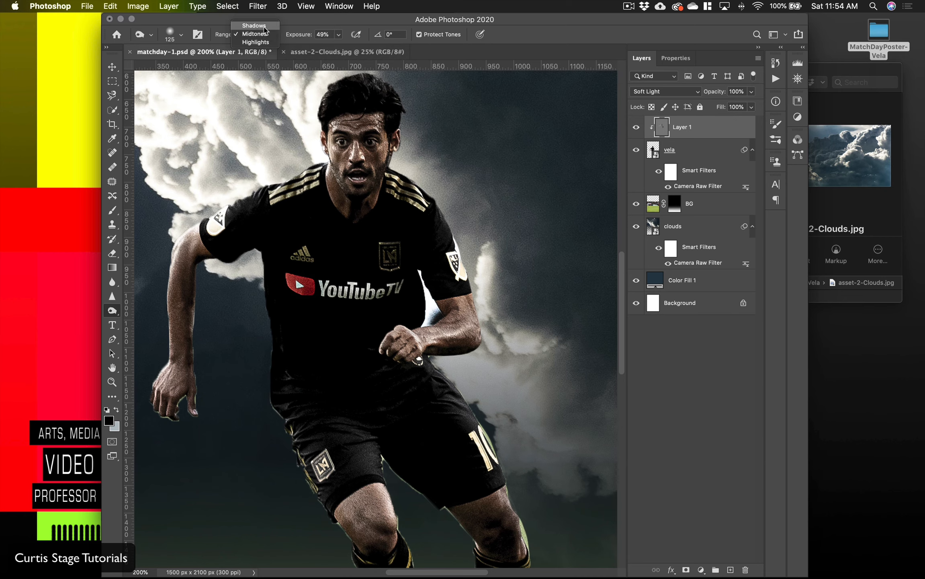
click(255, 42)
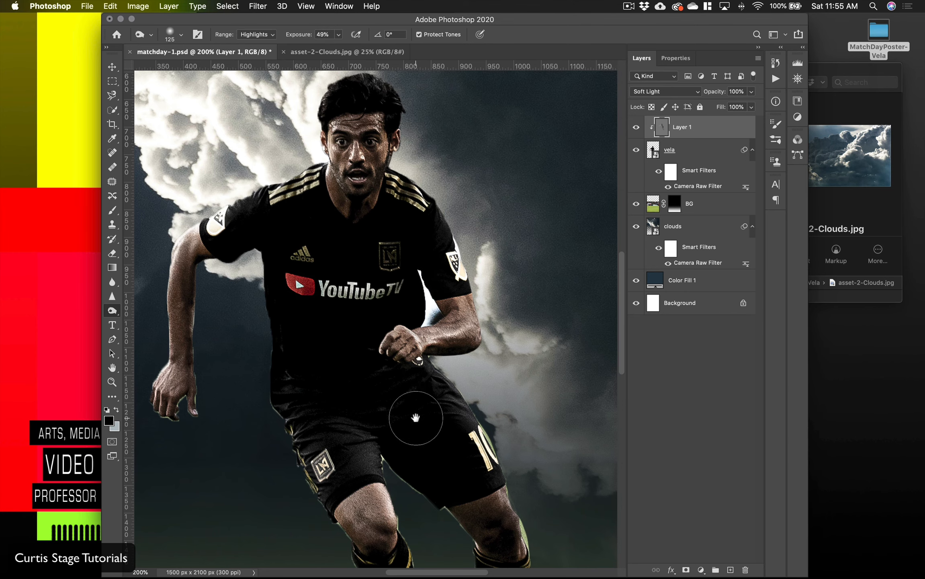
Step: Burn the player's shorts and legs on the gray layer, raising the Burn tool to 82% exposure with the Midtones range
scroll(413, 417, down, 10)
scroll(413, 417, right, 4)
mouse_move(424, 330)
mouse_down()
mouse_move(398, 266)
mouse_move(430, 321)
mouse_move(429, 284)
mouse_up()
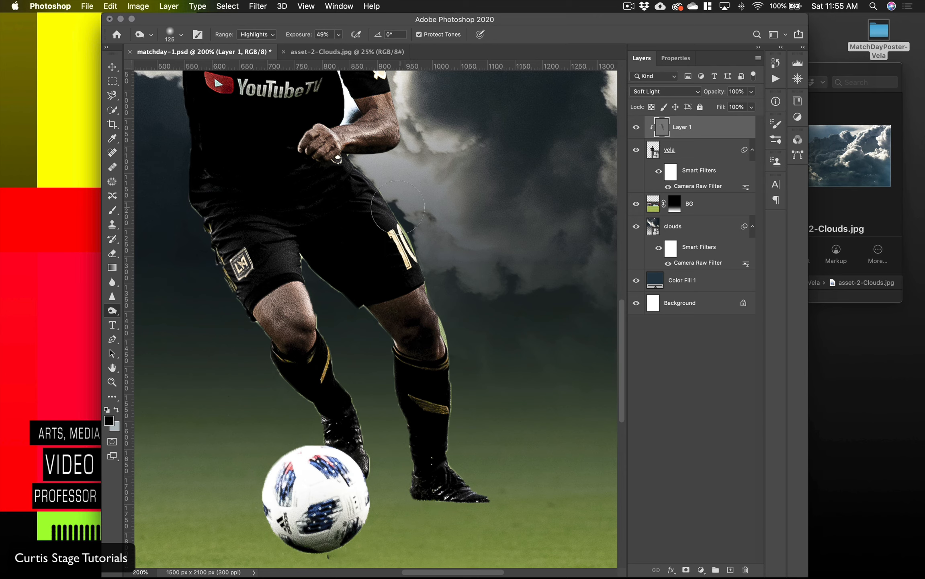
drag(302, 35, 308, 36)
mouse_move(463, 374)
mouse_down()
mouse_move(441, 339)
mouse_move(427, 334)
mouse_move(437, 348)
mouse_move(443, 495)
mouse_move(439, 332)
mouse_move(380, 221)
mouse_move(394, 239)
mouse_up()
drag(298, 36, 316, 37)
click(252, 35)
click(254, 25)
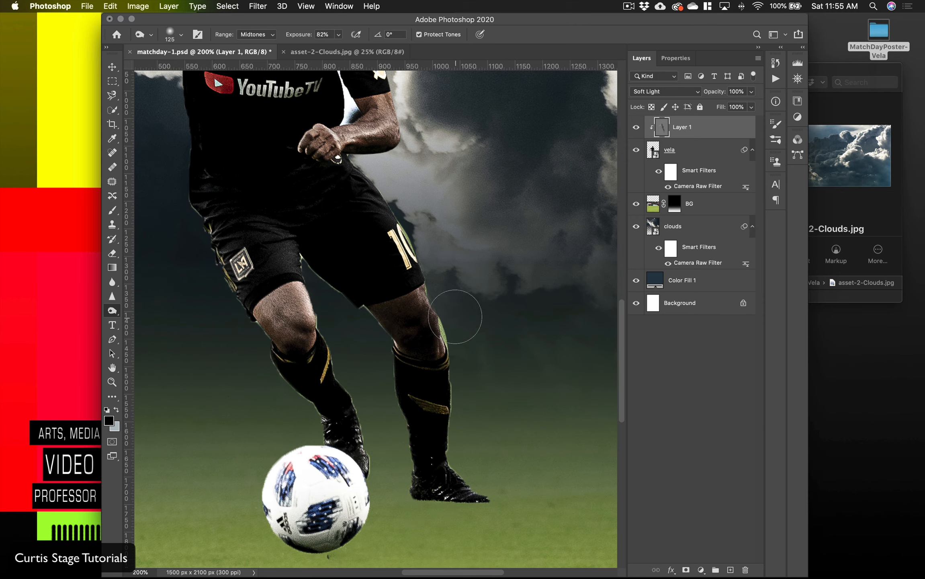
mouse_move(307, 279)
mouse_down()
mouse_move(276, 150)
mouse_move(293, 181)
mouse_move(326, 185)
mouse_up()
Step: Dodge the player's upper body on the gray layer with Midtones at 55% exposure
key(space)
mouse_move(338, 243)
mouse_down()
mouse_move(469, 446)
mouse_move(413, 391)
mouse_up()
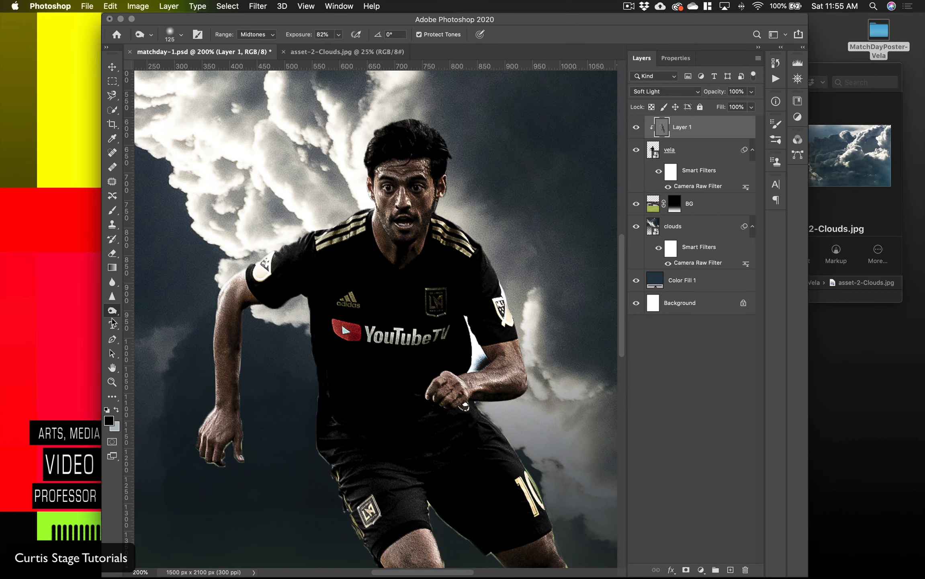
click(116, 314)
click(145, 309)
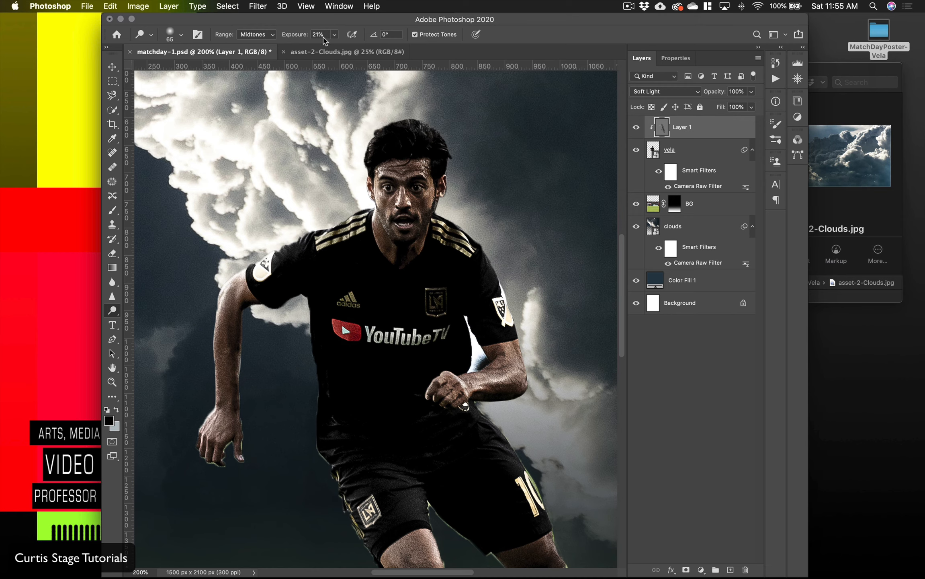
drag(301, 37, 315, 37)
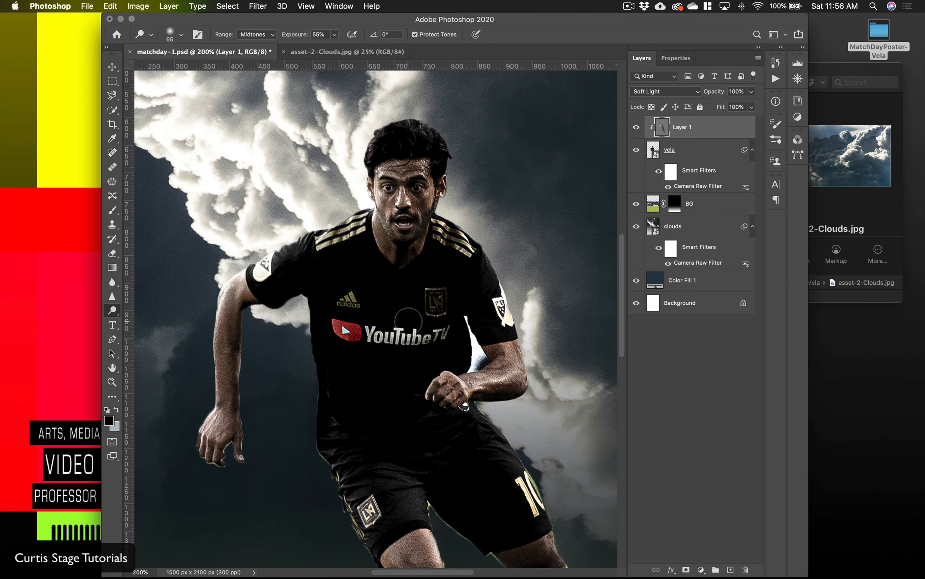
Step: Merge the dodge-and-burn gray layer with the vela smart object into a single layer
key(super+minus)
key(super+minus)
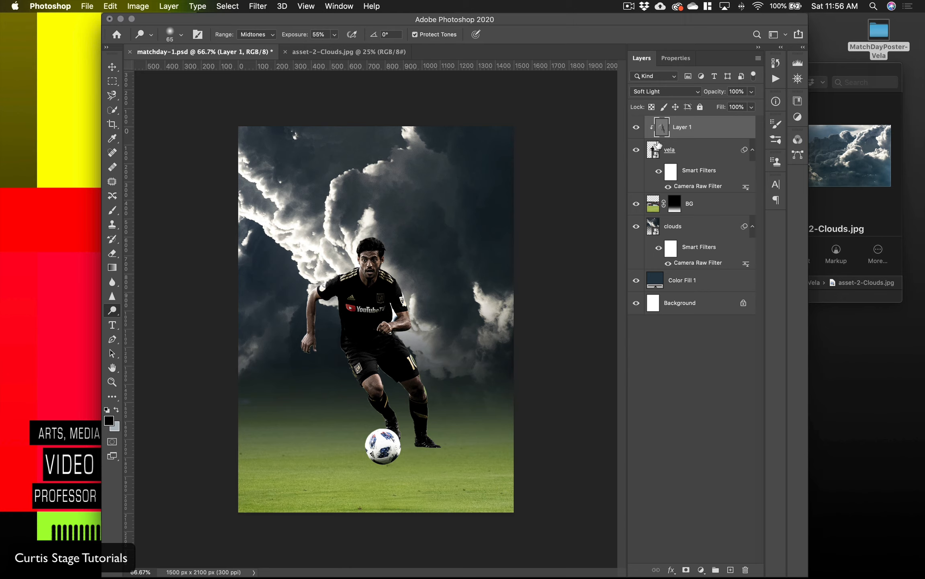
shift+click(703, 154)
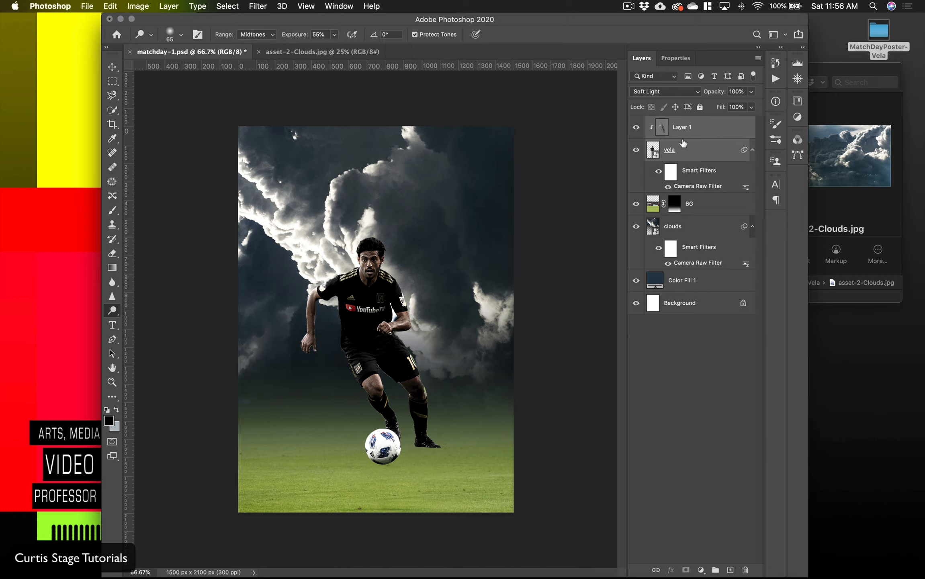
click(139, 7)
mouse_move(162, 6)
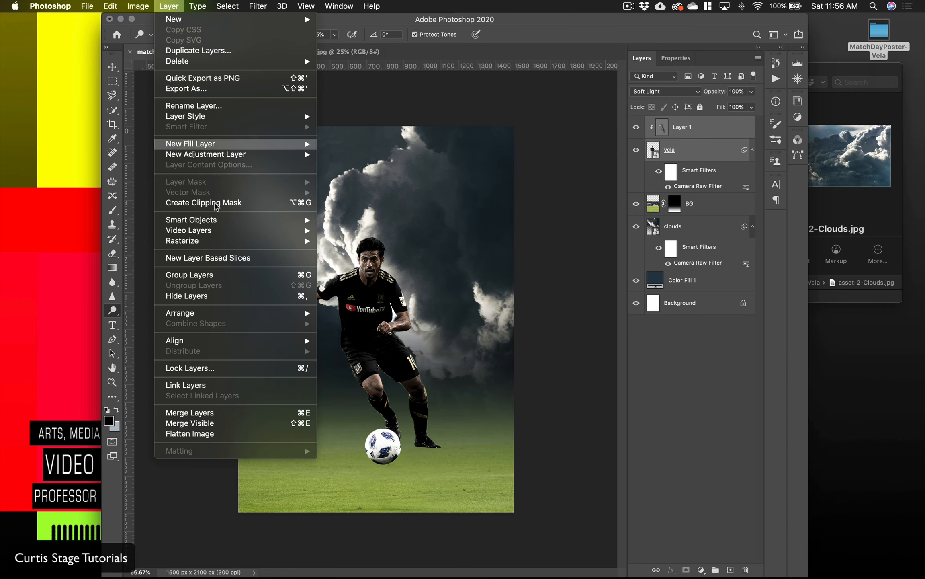
click(232, 412)
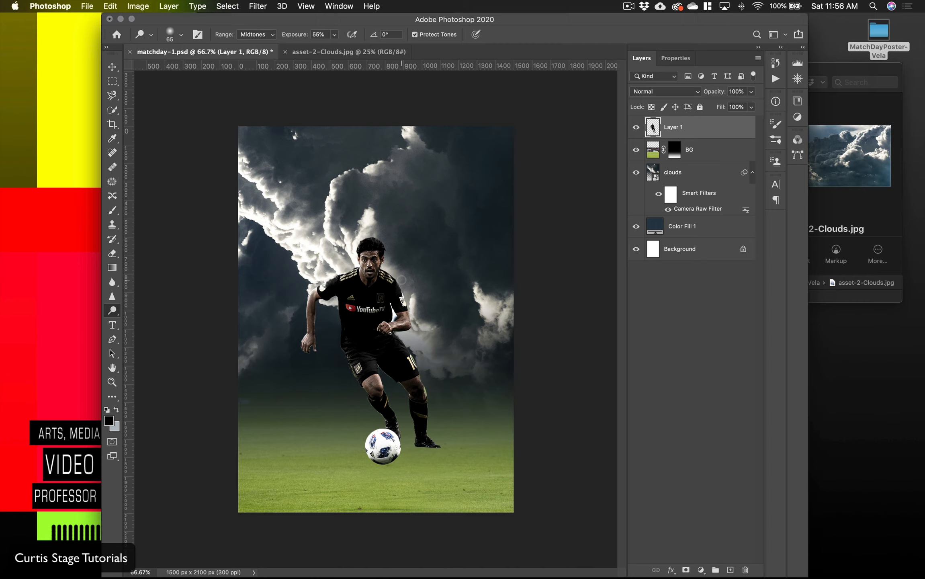
Step: Duplicate the merged player layer, naming the upper copy vela and the original velablur
click(113, 69)
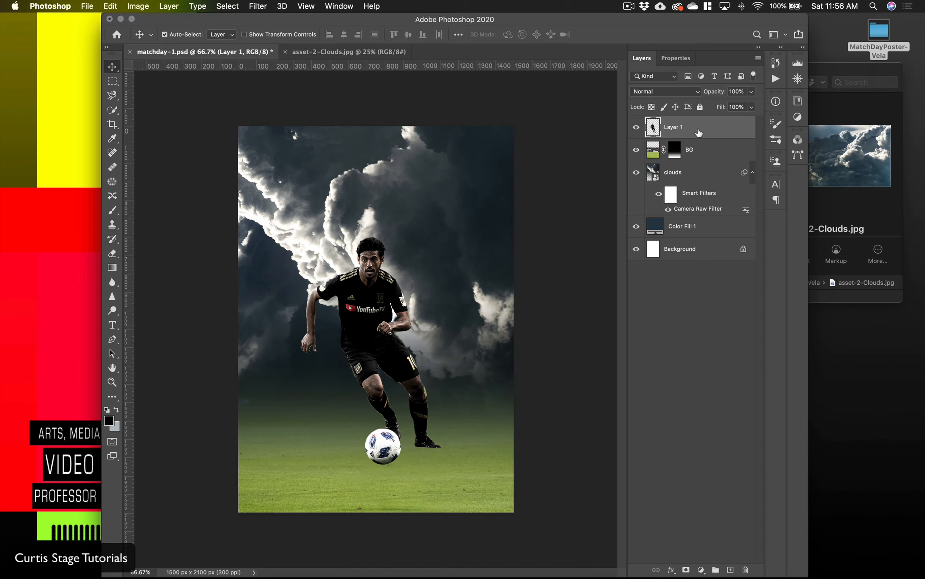
key(super+j)
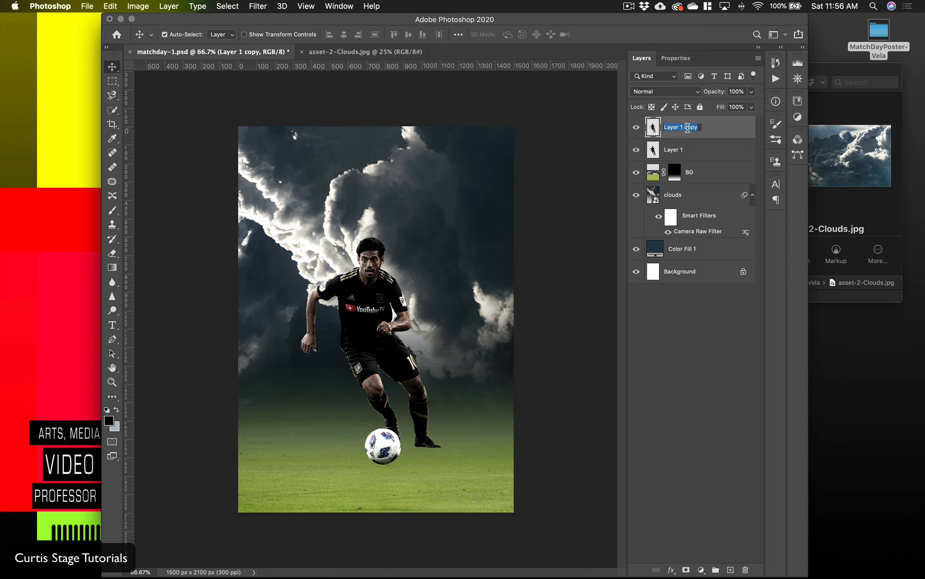
text(V)
double_click(682, 149)
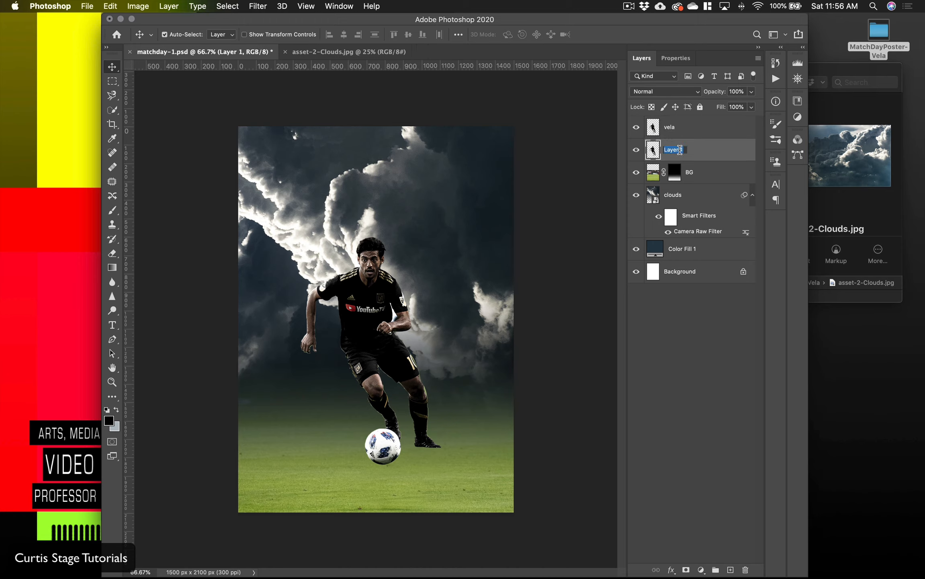
text(velablur)
key(Return)
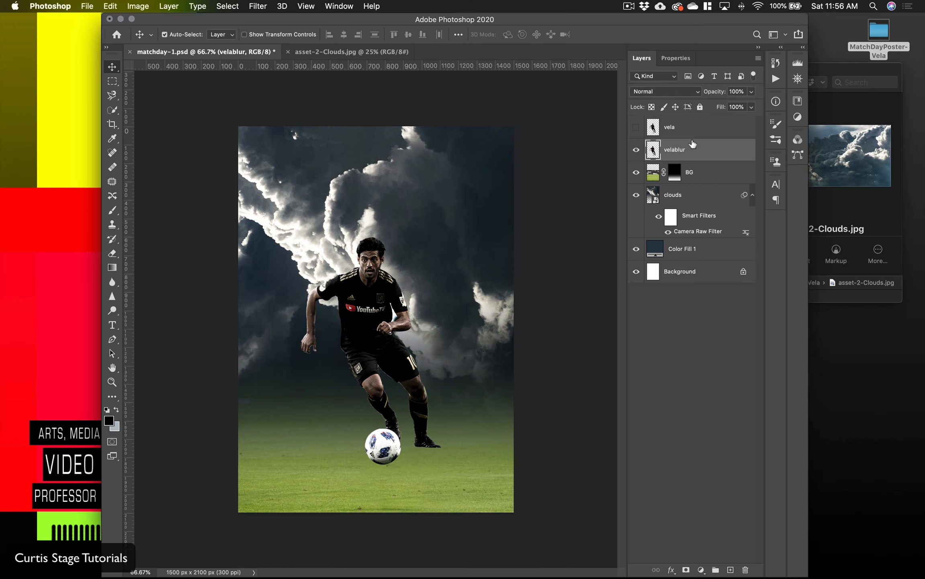
Step: Hide the vela layer and apply a Motion Blur to velablur with an angle of -1° and a distance of 147 pixels
click(262, 9)
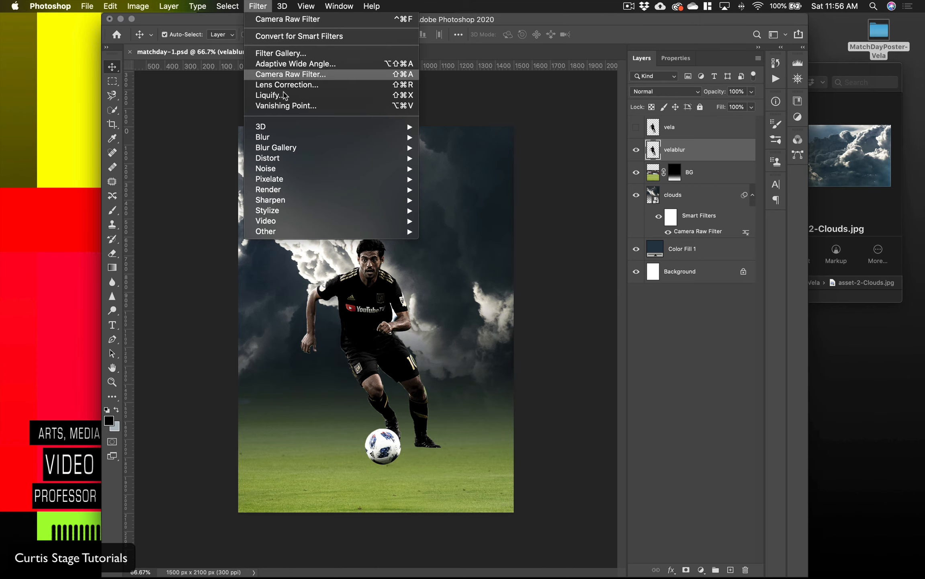
mouse_move(286, 139)
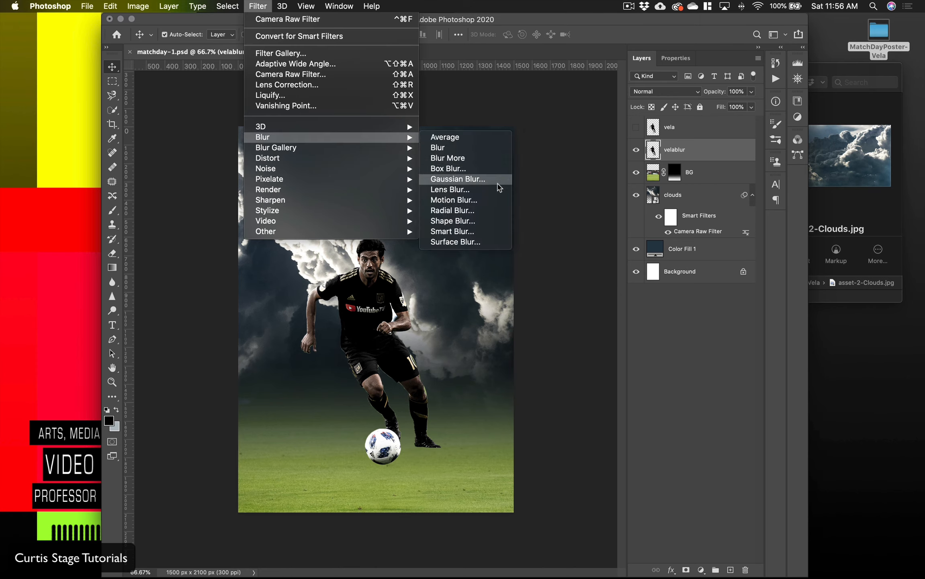
click(490, 200)
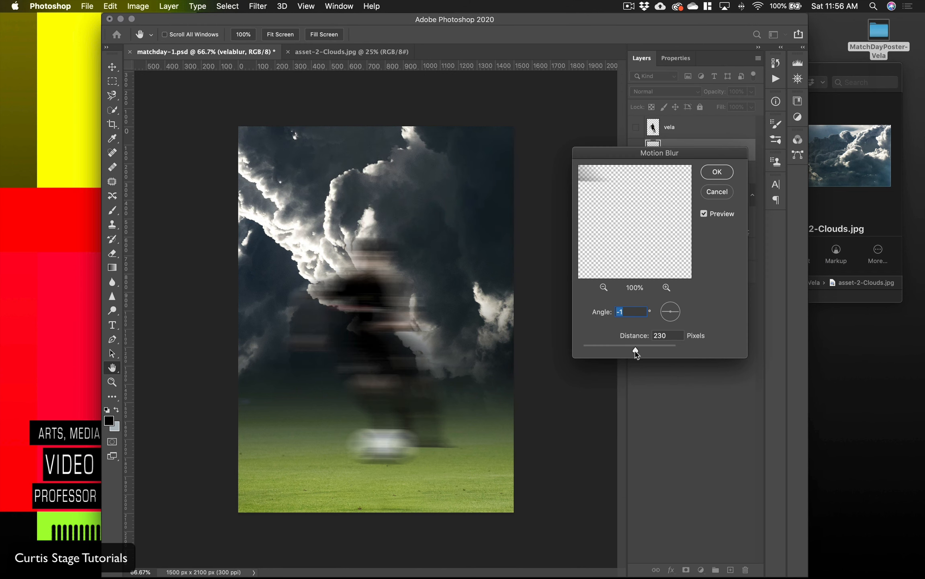
drag(632, 352, 630, 353)
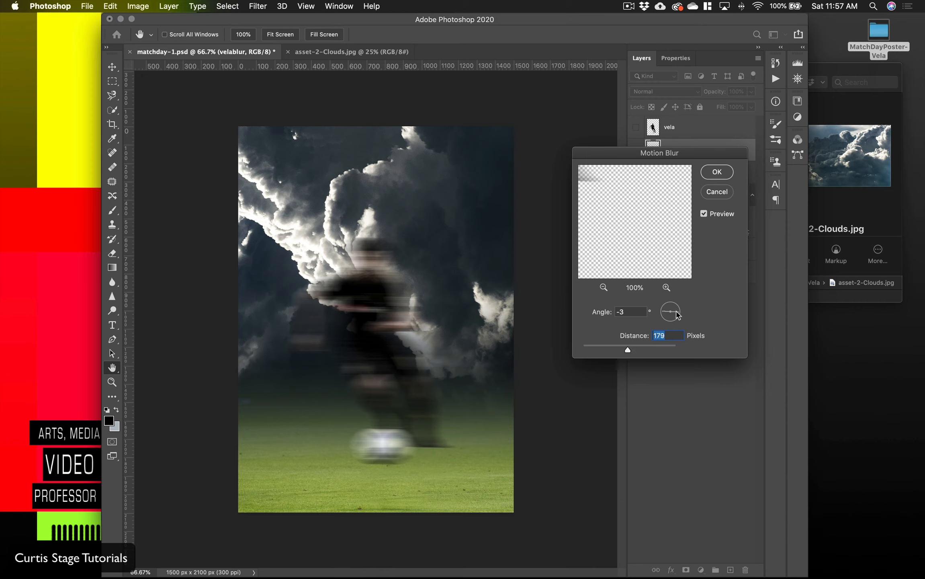
key(shift+Tab)
drag(625, 350, 619, 351)
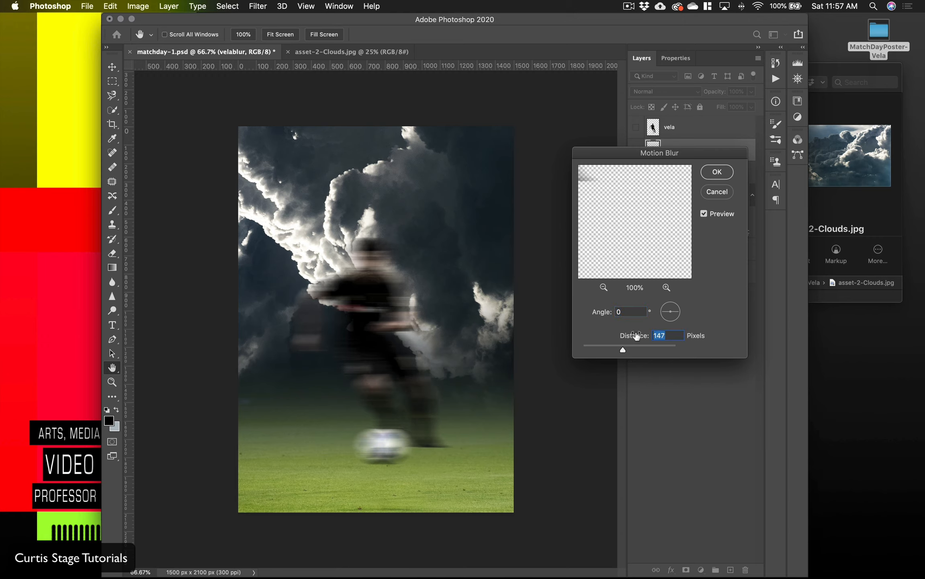
click(678, 314)
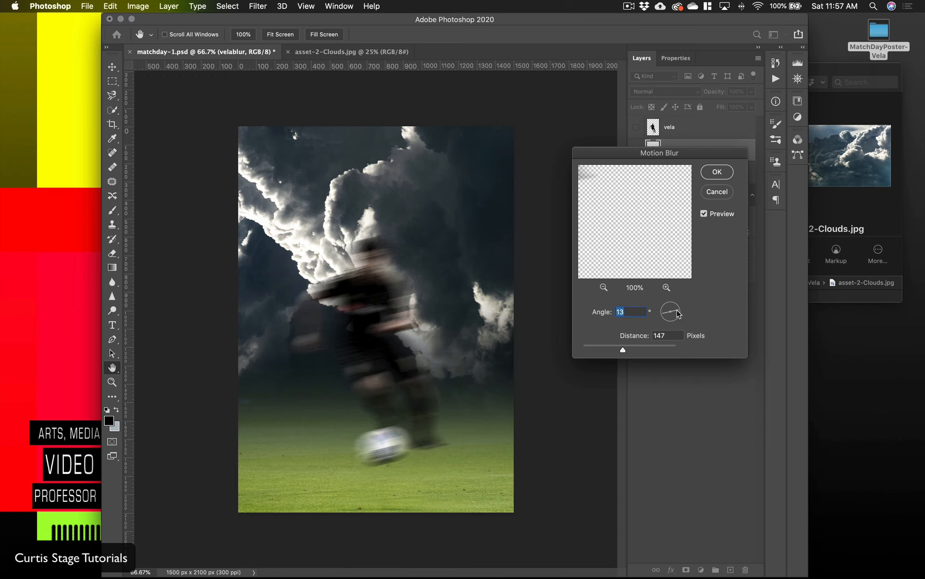
drag(679, 313, 678, 312)
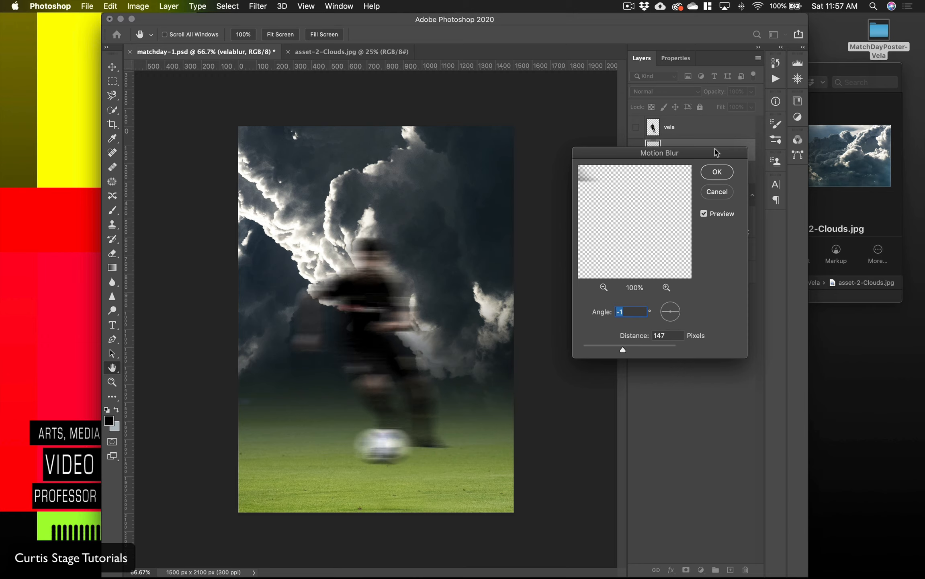
click(718, 173)
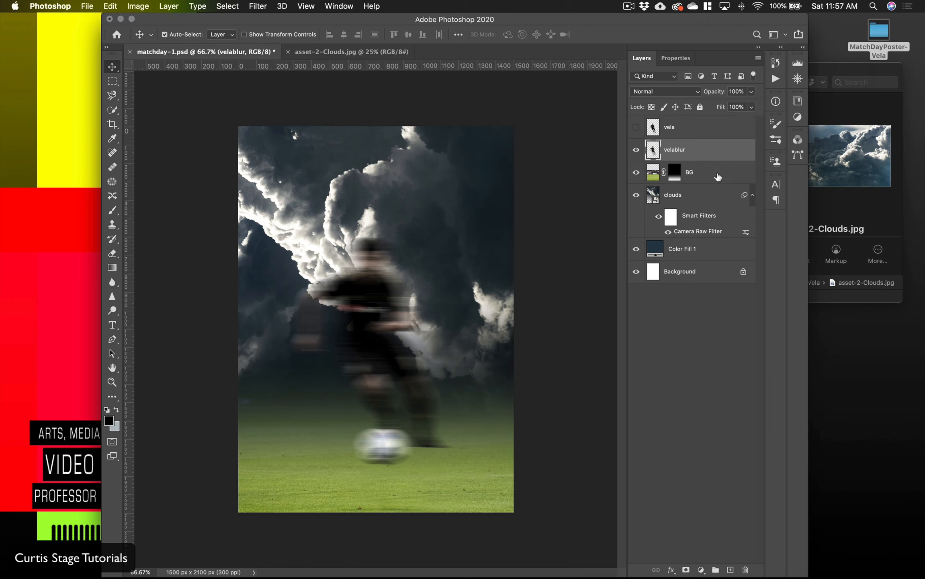
Step: Show the vela layer again and lock it completely, making velablur the active layer
click(636, 128)
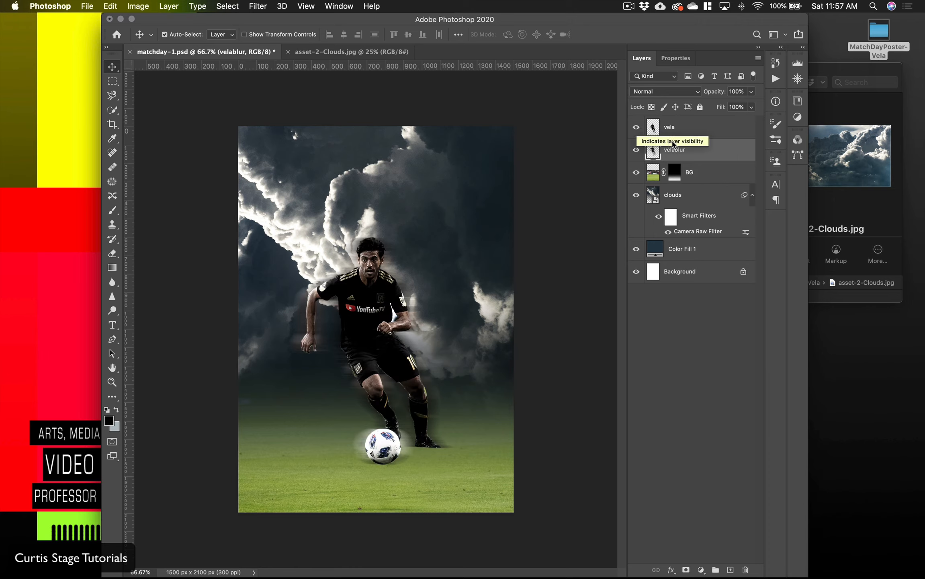
click(698, 133)
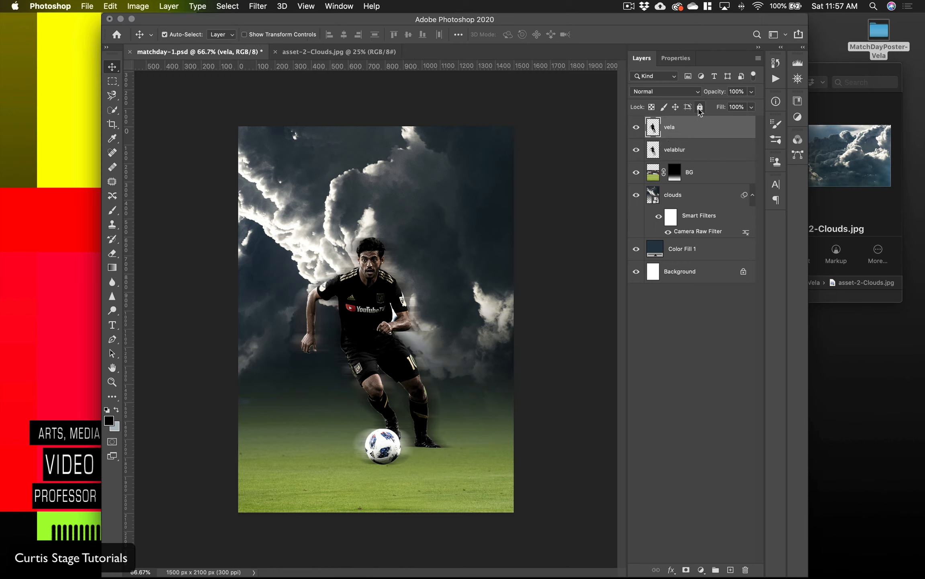
click(700, 107)
click(687, 154)
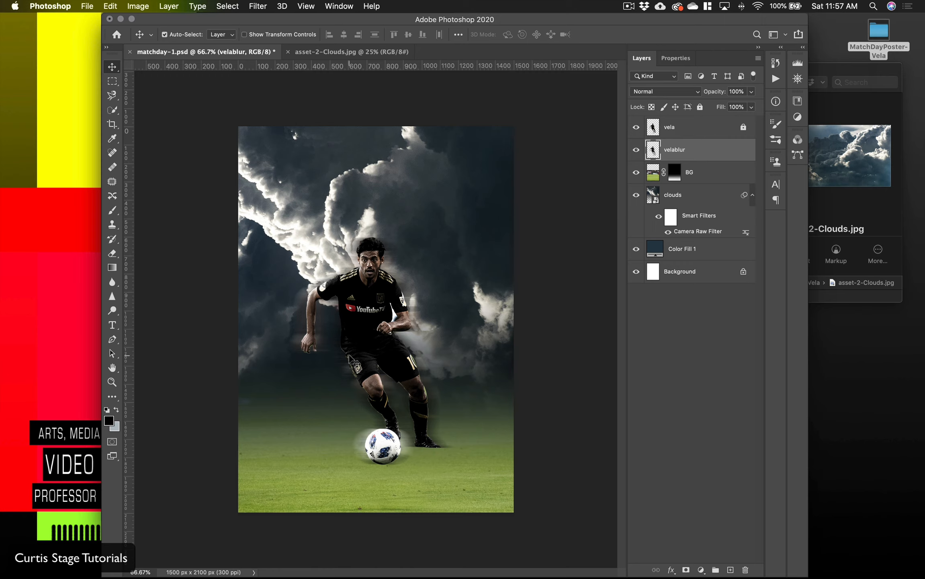
Step: Erase the motion blur on velablur left of the player's arm, torso and front leg with a 125 px Soft Round eraser
key(super+equal)
key(super+equal)
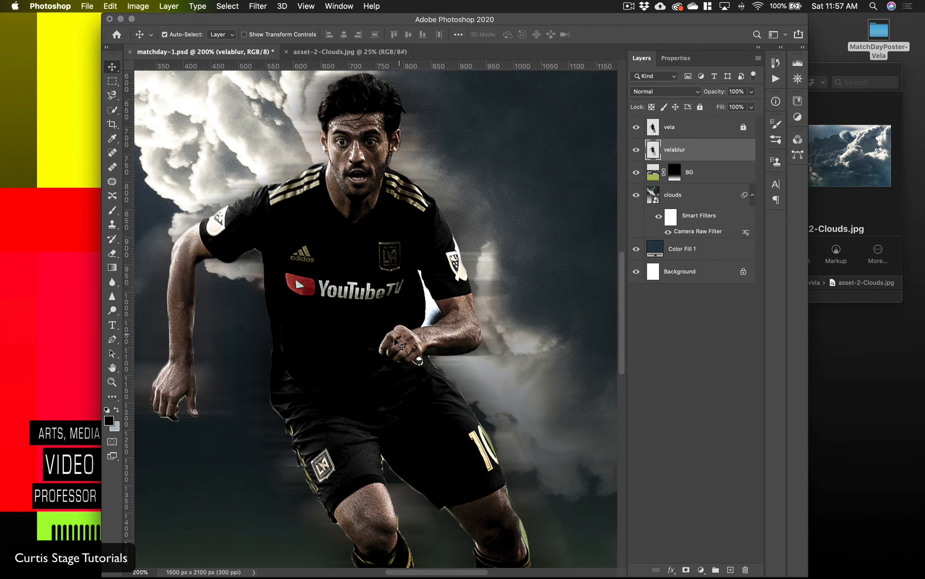
mouse_move(400, 344)
mouse_down()
mouse_move(460, 326)
mouse_move(406, 333)
mouse_up()
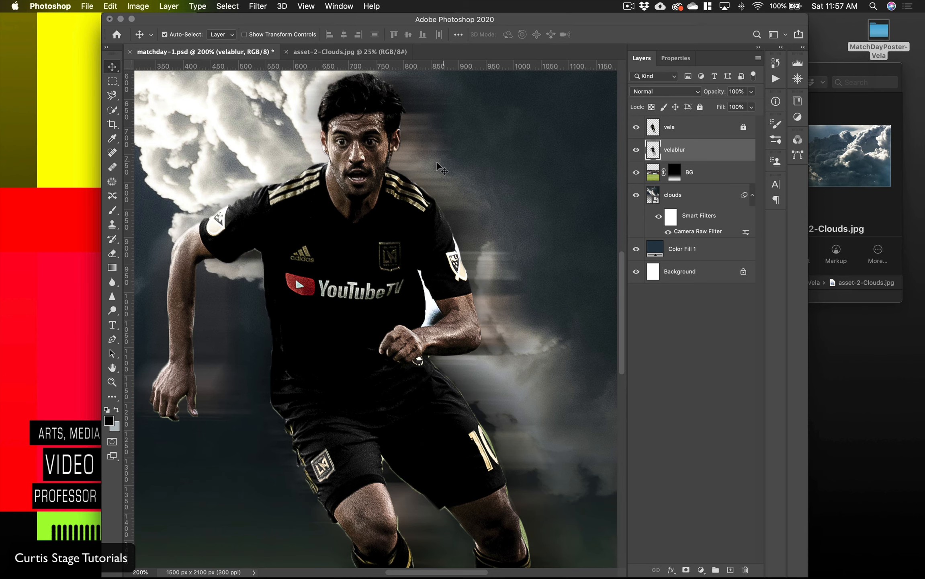
drag(436, 162, 425, 162)
scroll(424, 262, down, 5)
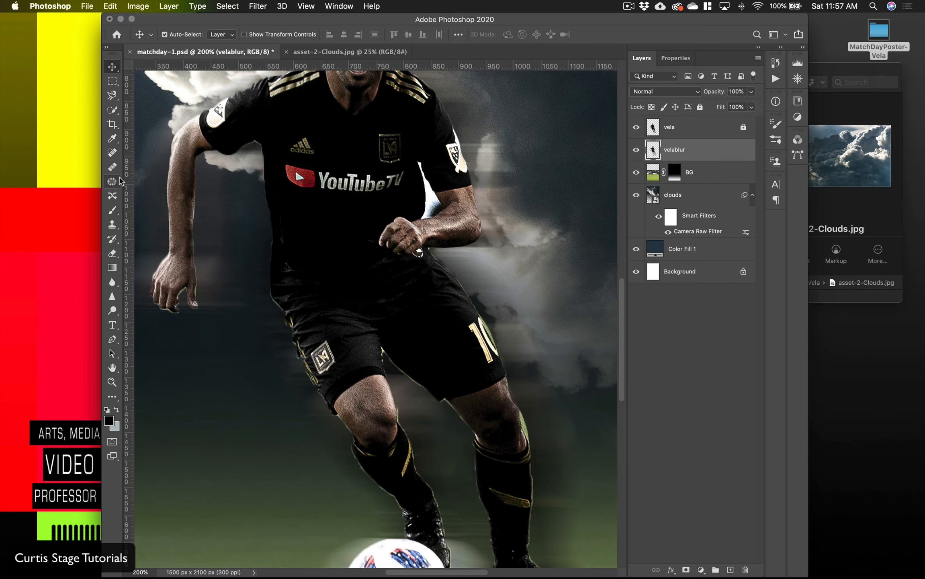
click(116, 255)
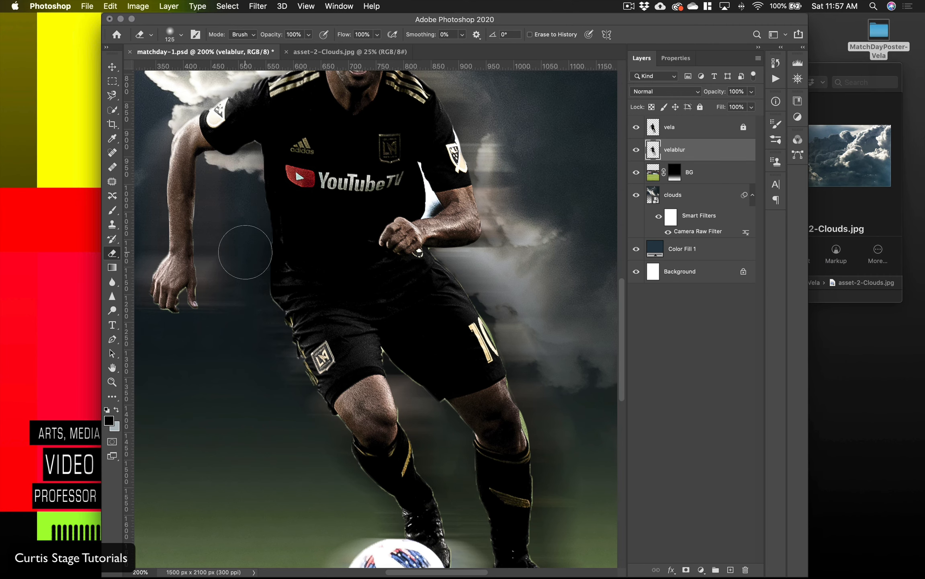
drag(233, 256, 320, 256)
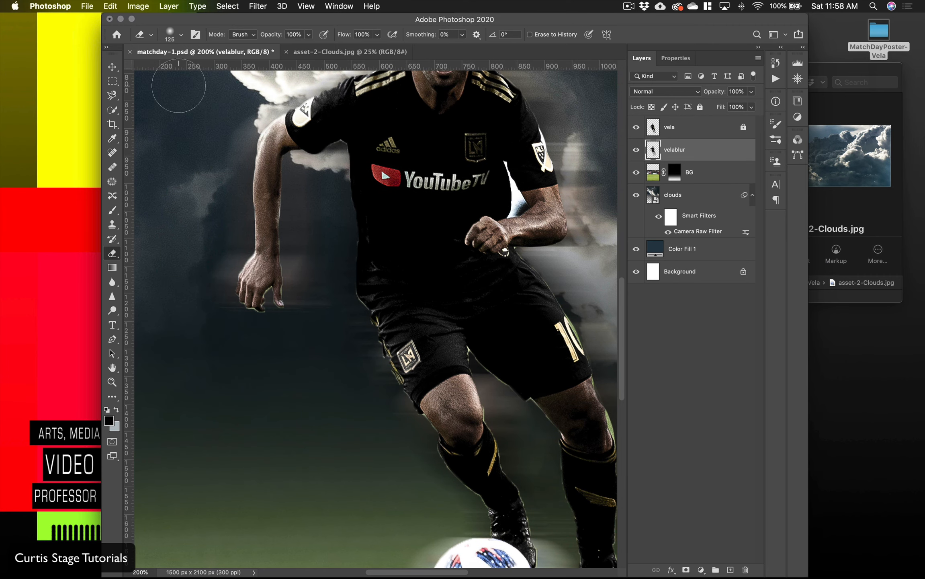
click(171, 34)
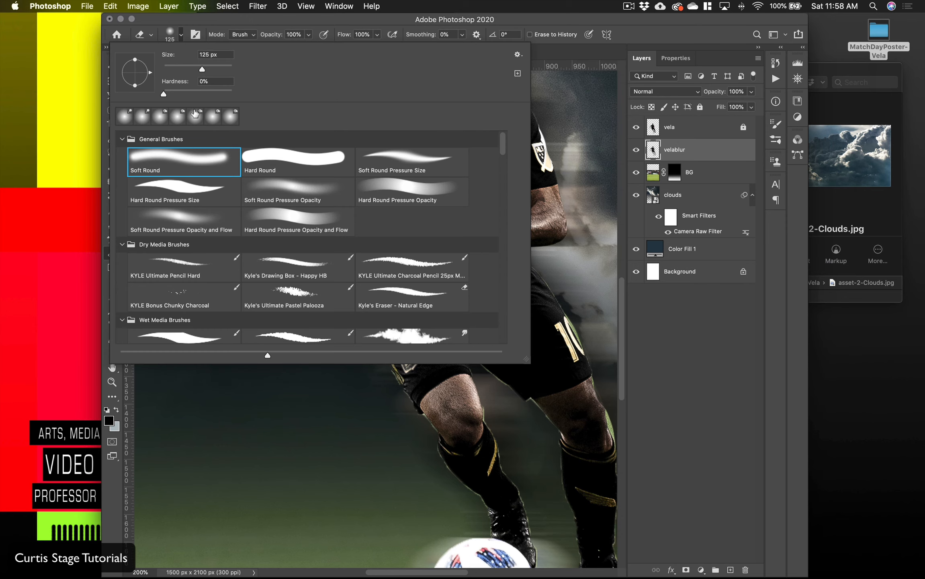
click(180, 36)
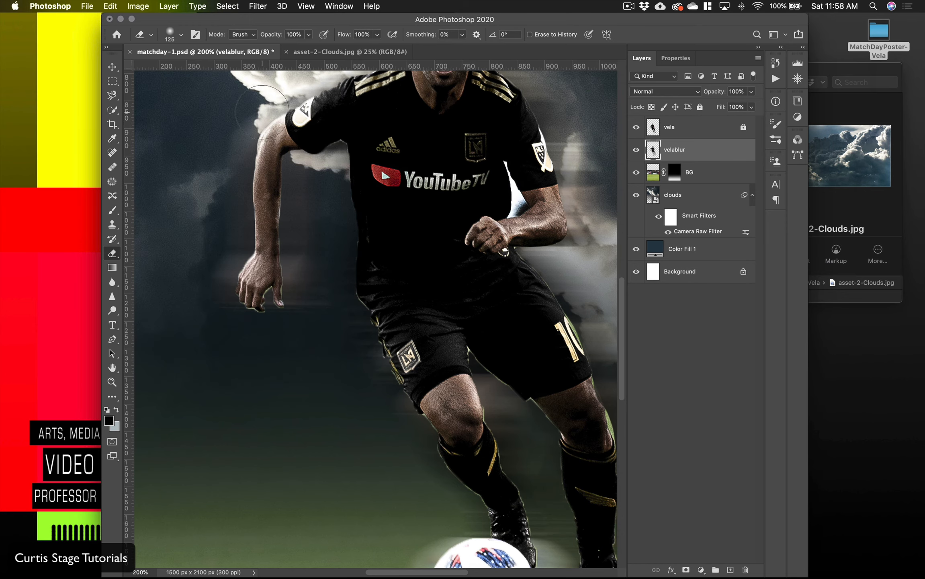
mouse_move(232, 156)
mouse_down()
mouse_move(236, 238)
mouse_move(221, 309)
mouse_move(226, 152)
mouse_up()
drag(280, 98, 323, 89)
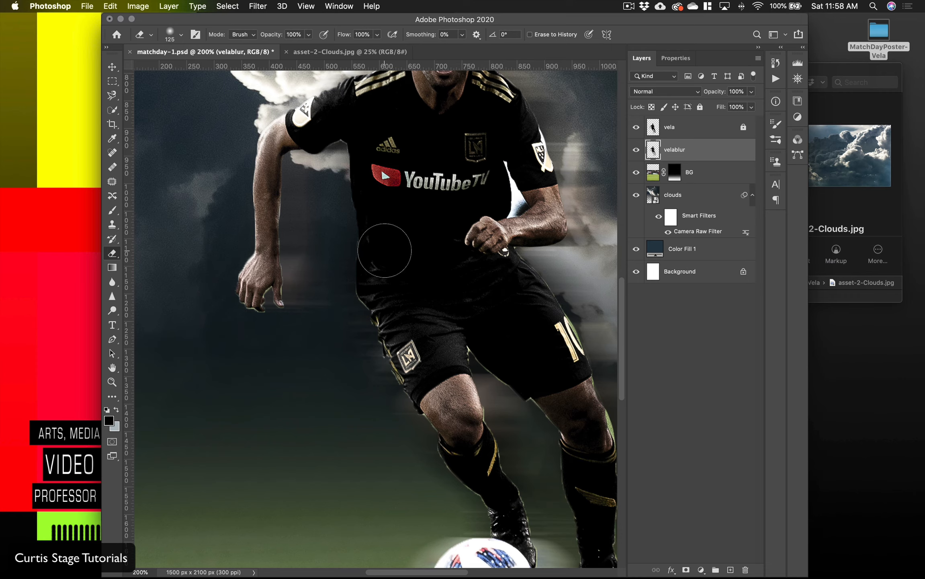
mouse_move(355, 280)
mouse_down()
mouse_move(362, 333)
mouse_move(417, 451)
mouse_move(456, 519)
mouse_move(466, 512)
mouse_up()
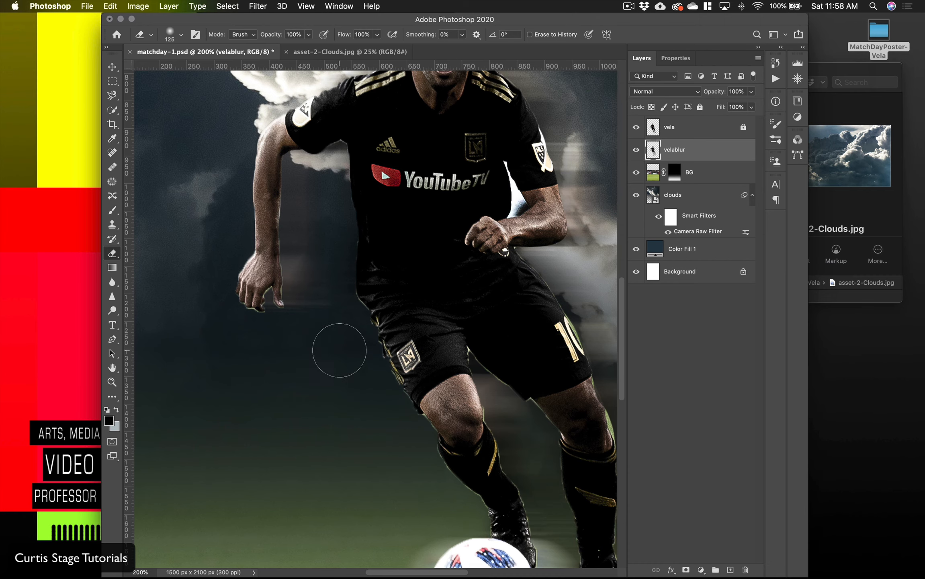
Step: Erase the remaining velablur streaks on the leading side of the player's head, shoulder, legs and the ball
scroll(381, 378, up, 10)
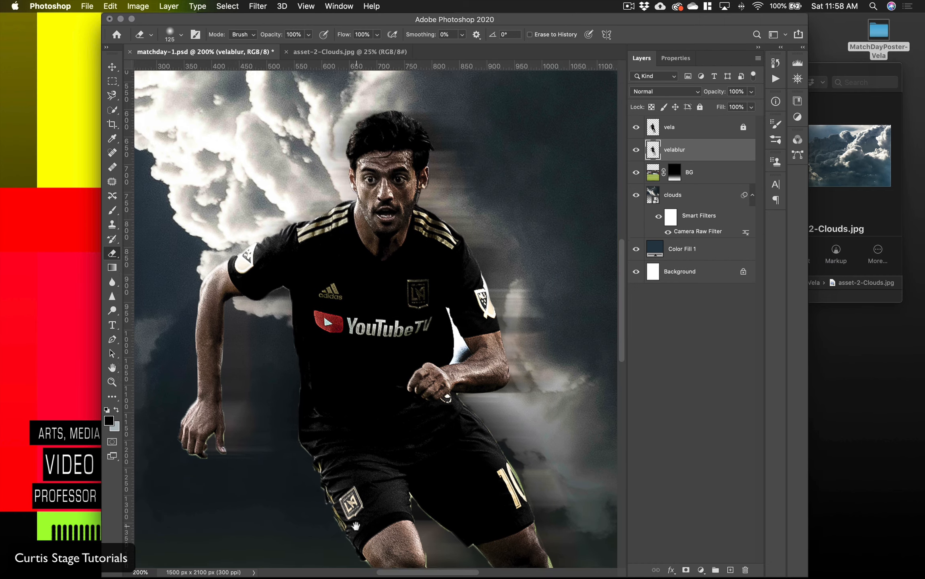
mouse_move(332, 152)
mouse_down()
mouse_move(332, 130)
mouse_move(329, 177)
mouse_move(297, 212)
mouse_move(222, 257)
mouse_up()
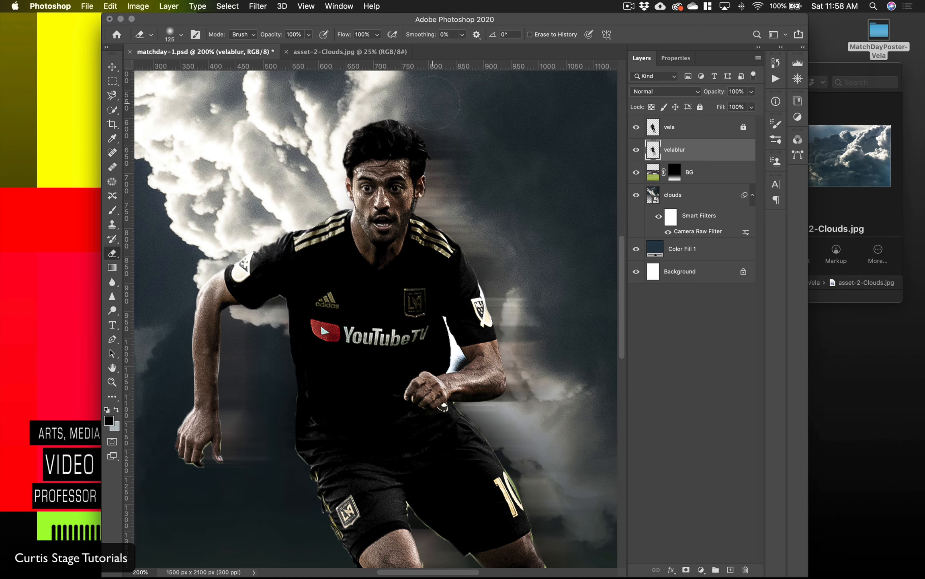
scroll(483, 281, down, 15)
scroll(482, 282, right, 4)
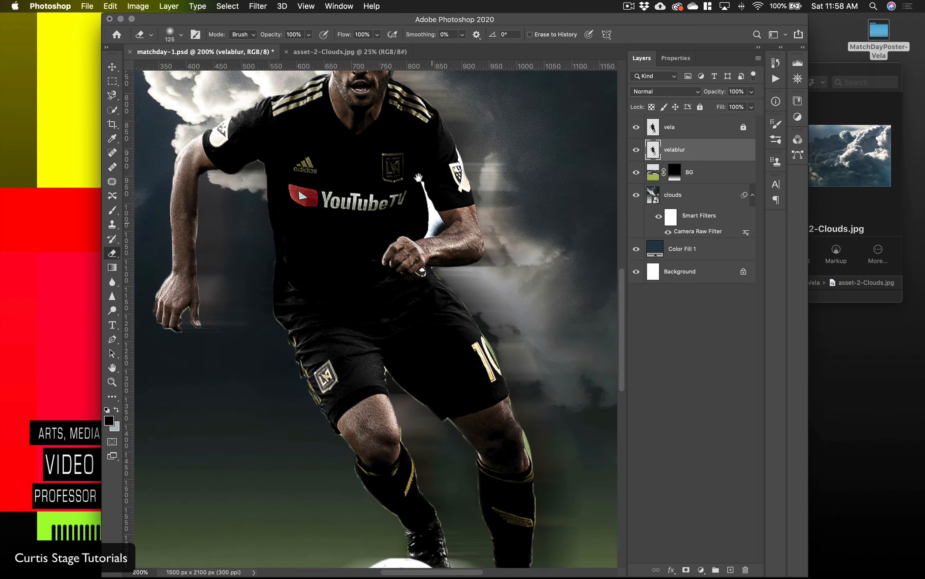
mouse_move(282, 390)
mouse_down()
mouse_move(262, 425)
mouse_move(265, 456)
mouse_move(321, 513)
mouse_up()
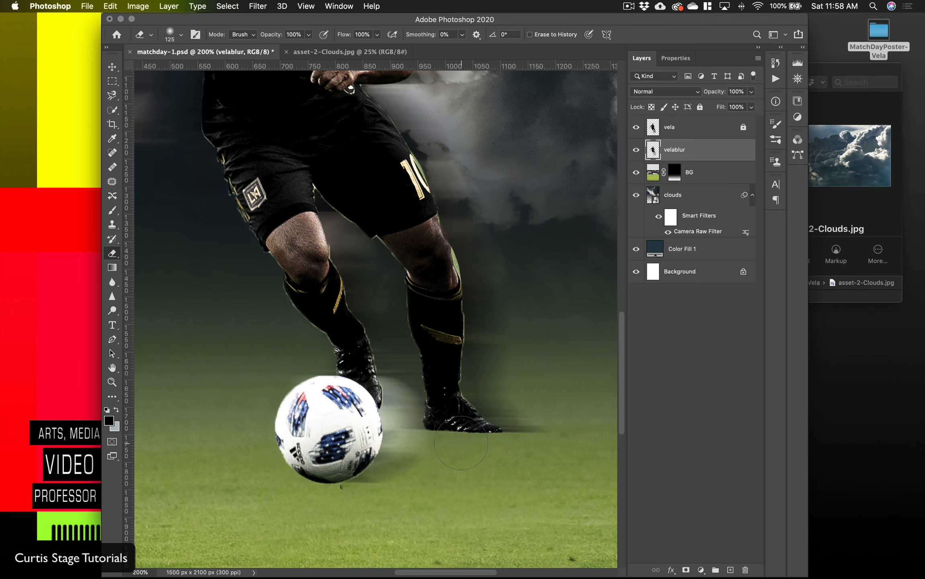
drag(363, 275, 385, 515)
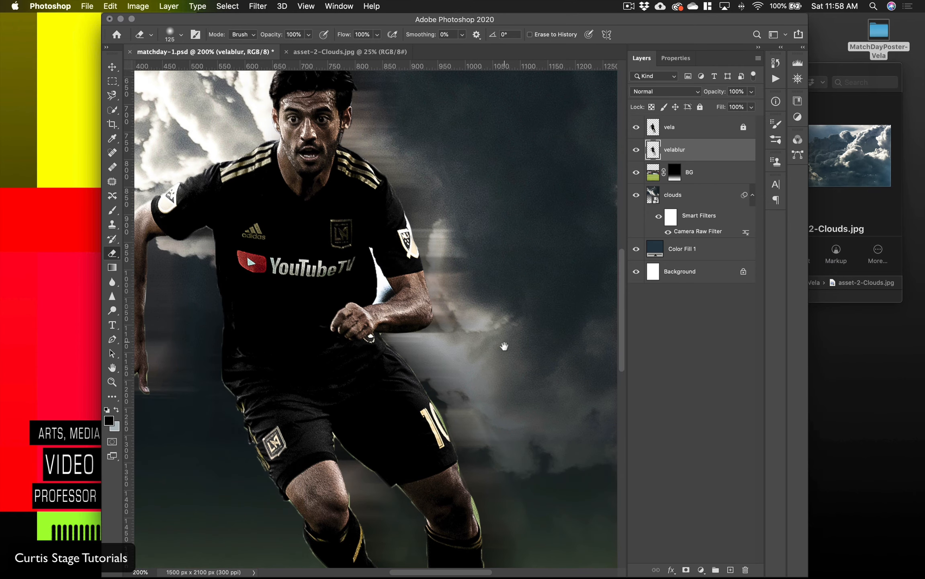
Step: Unlock the vela layer and check the trailing blur behind the player and ball across the whole poster
drag(502, 345, 366, 266)
drag(396, 380, 584, 422)
drag(473, 333, 453, 409)
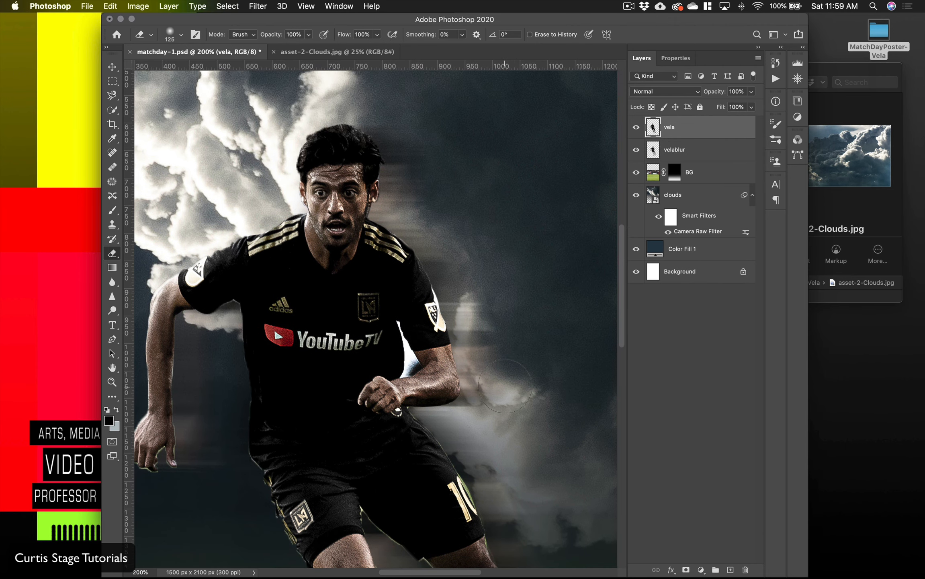
scroll(535, 364, down, 7)
scroll(535, 364, up, 10)
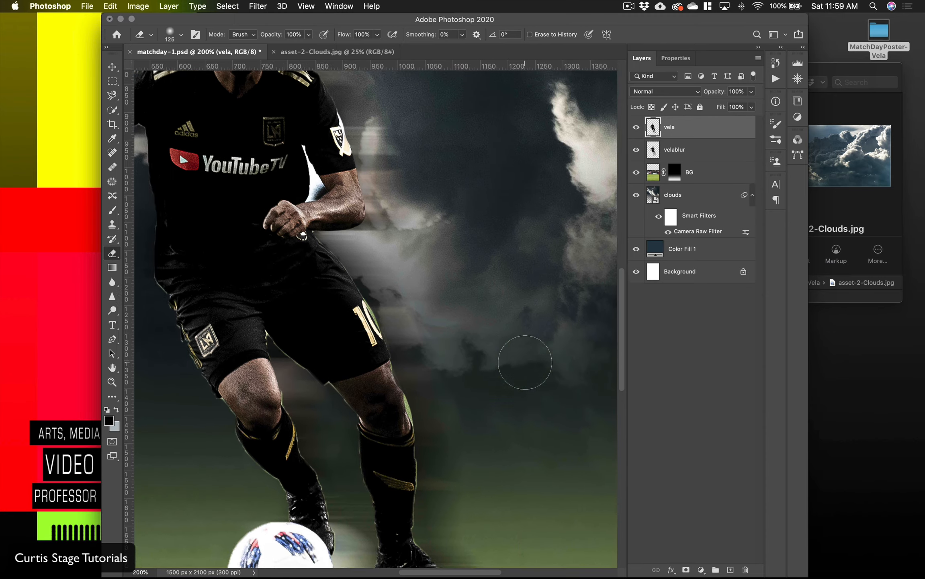
scroll(528, 360, down, 8)
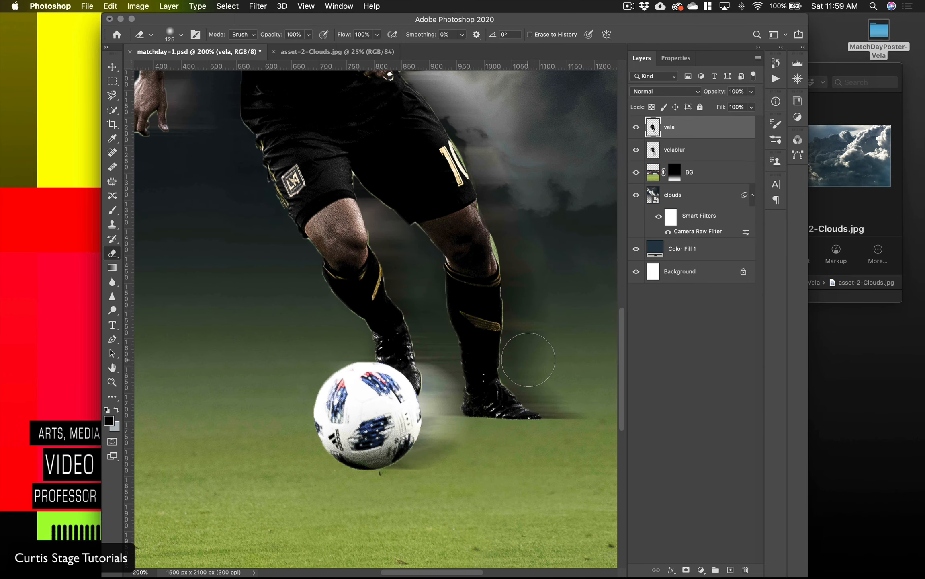
scroll(528, 360, up, 7)
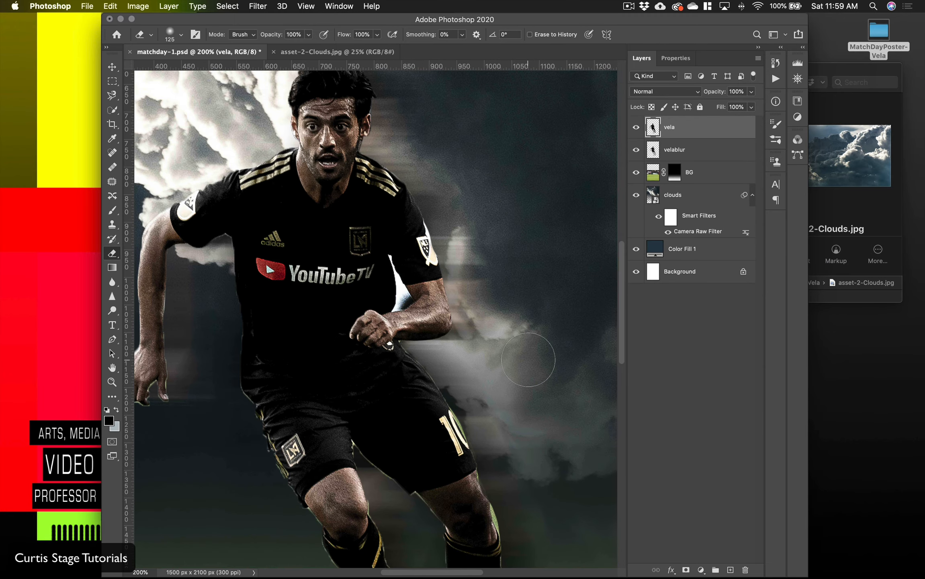
key(super+minus)
key(super+minus)
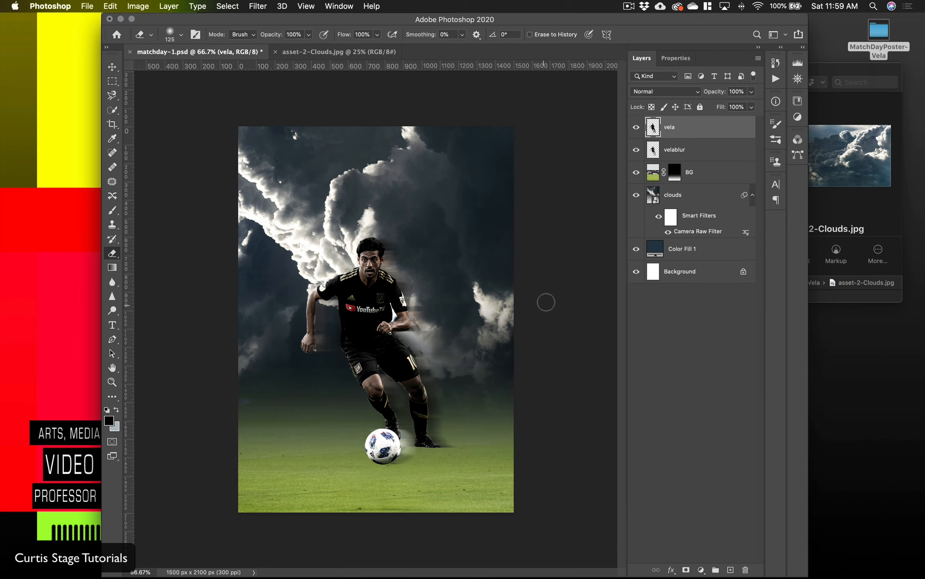
drag(633, 23, 584, 24)
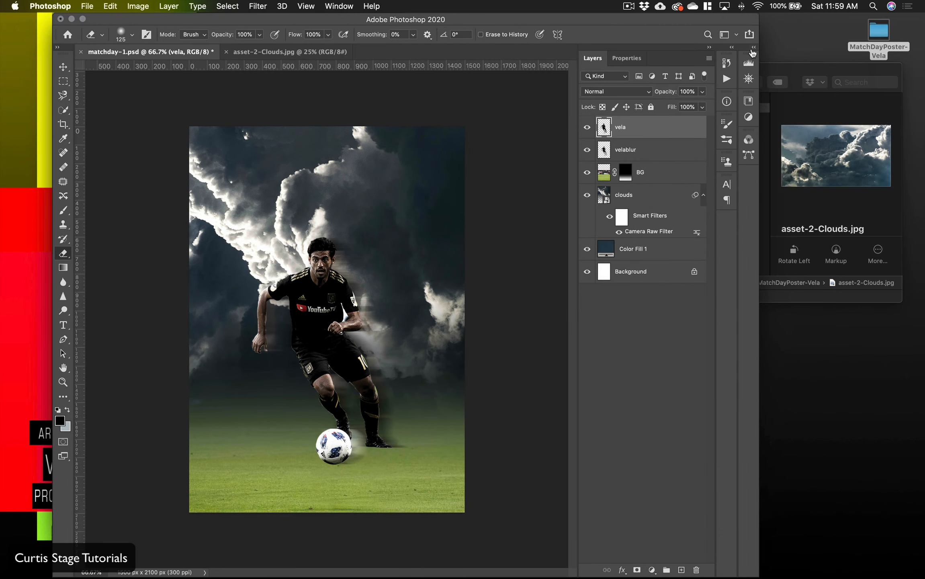
Step: Switch to Finder, choose asset-3-scrathes.jpg in the MatchDayPoster-Vela folder and open it in Photoshop
click(769, 75)
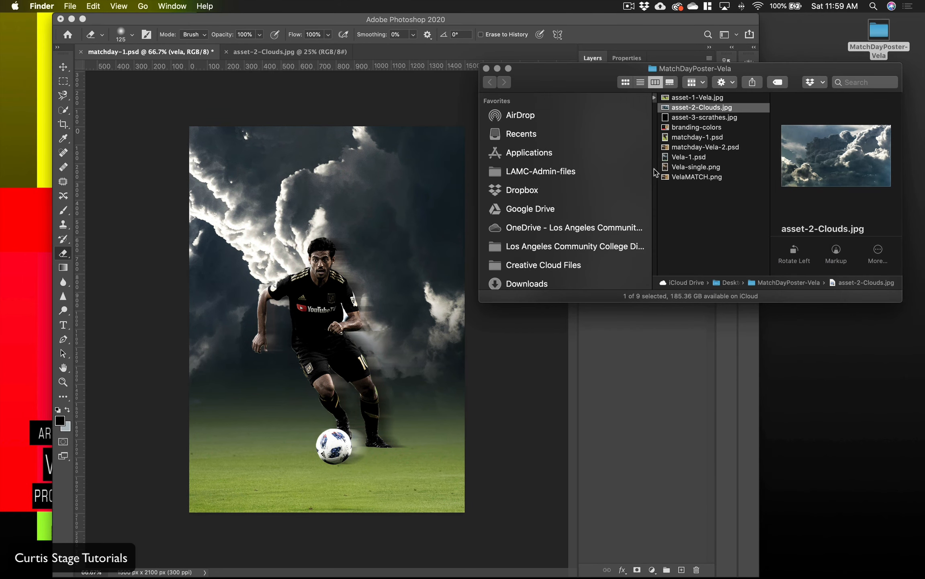
click(688, 118)
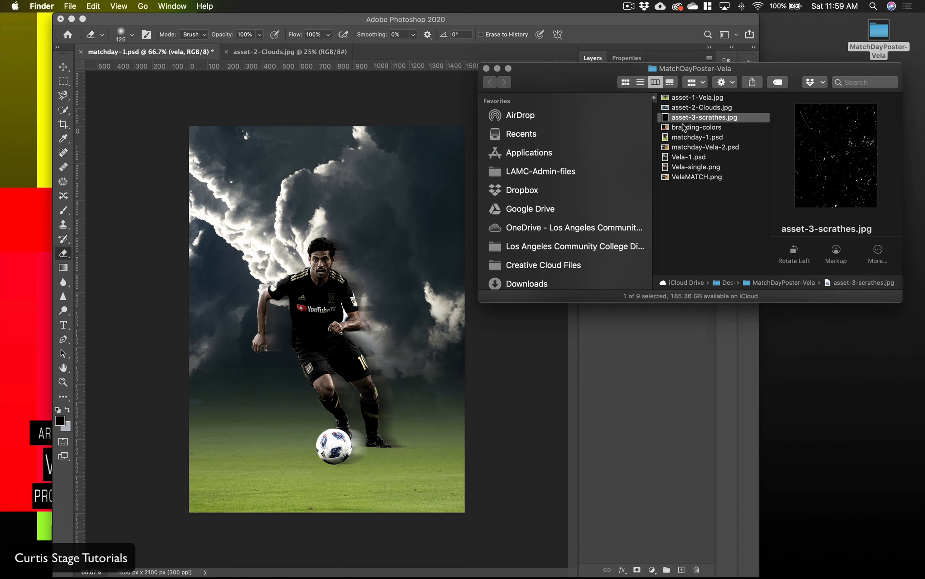
drag(669, 118, 515, 550)
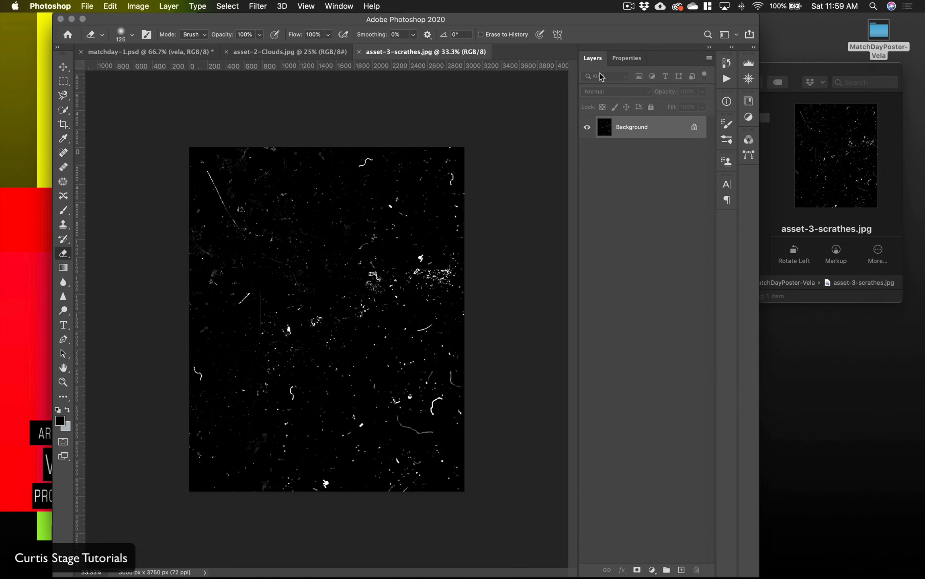
Step: Copy the scratches image into matchday-1.psd as the topmost layer, covering the whole poster
click(64, 67)
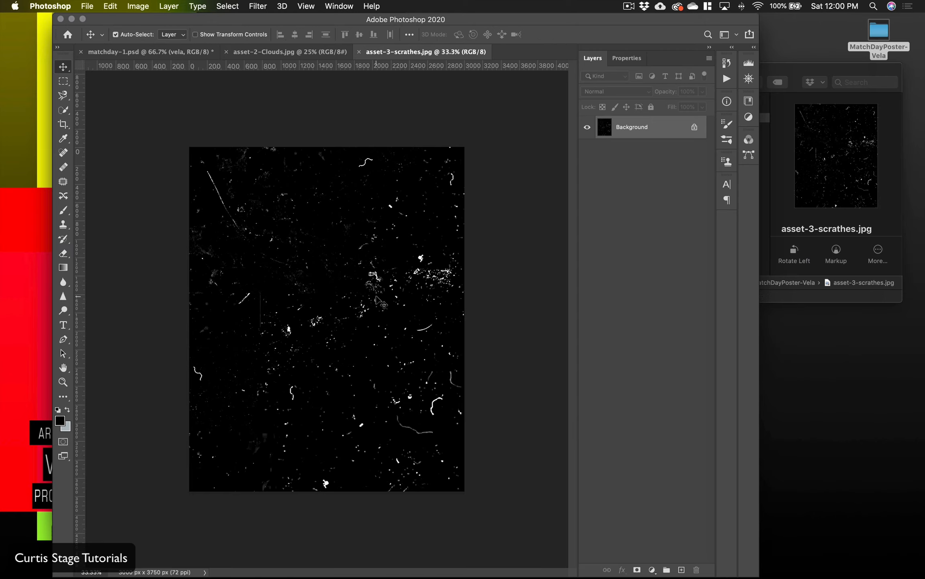
drag(350, 311, 149, 56)
drag(321, 260, 328, 272)
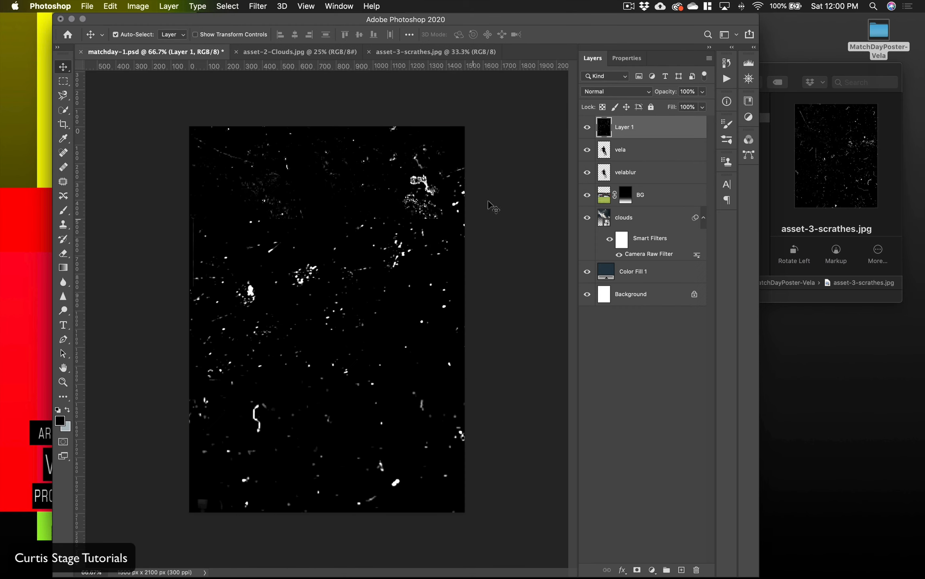
Step: Set the scratches layer to Soft Light blending with 20% fill and 66% opacity
click(623, 96)
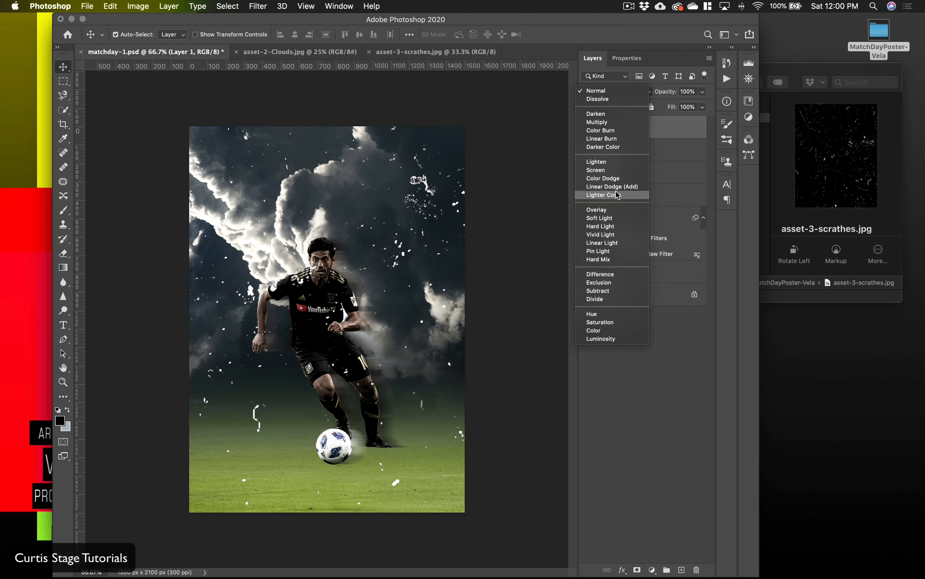
click(613, 218)
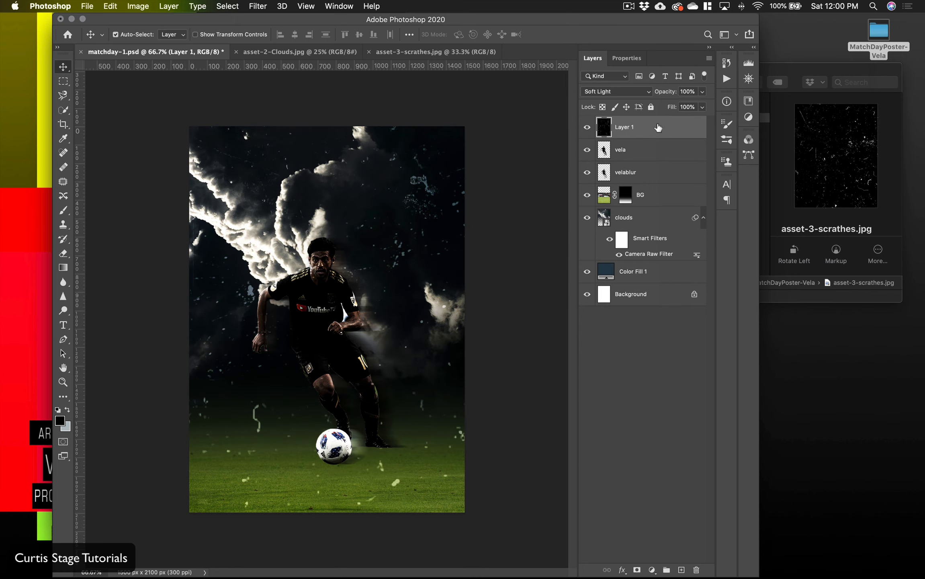
mouse_move(671, 110)
mouse_down()
mouse_move(651, 113)
mouse_move(666, 113)
mouse_up()
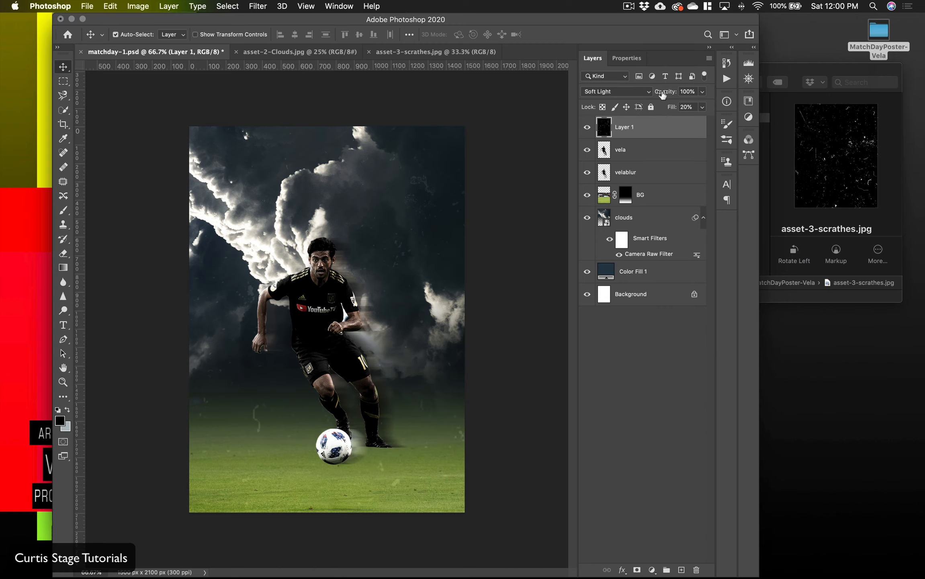
drag(663, 95, 660, 95)
Step: Check the scratches layer's extent beyond the canvas and shift the texture so its marks fall differently over the poster
key(super+t)
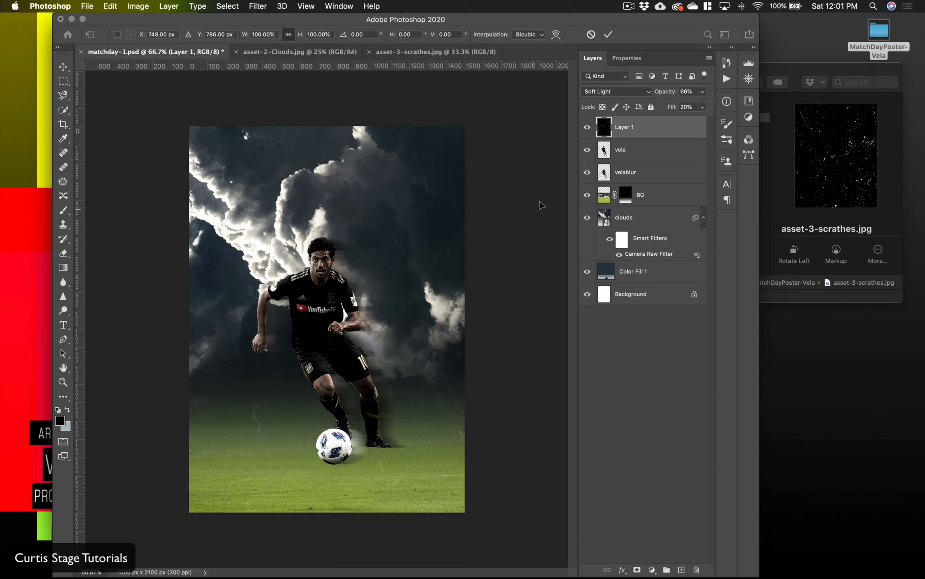
key(Return)
key(super+minus)
key(super+minus)
key(super+minus)
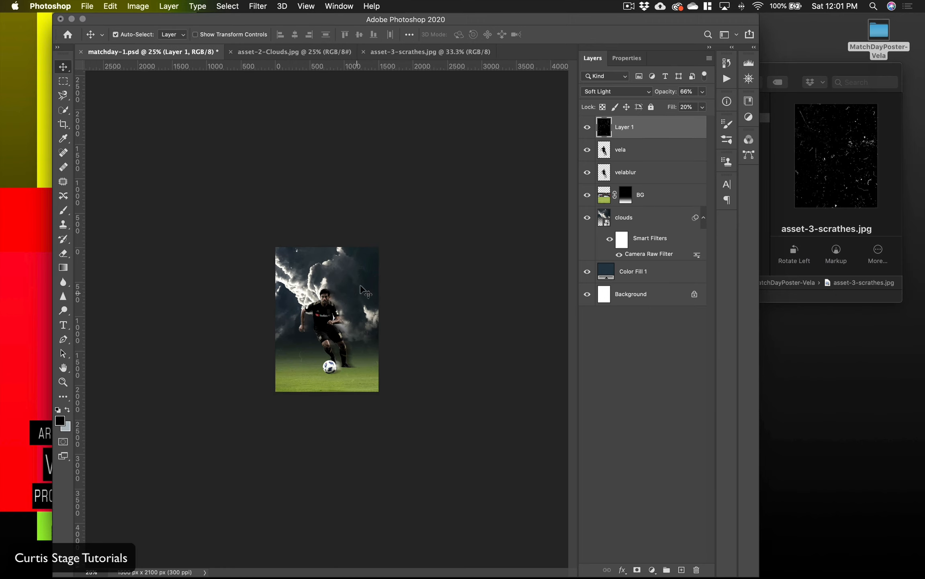
key(super)
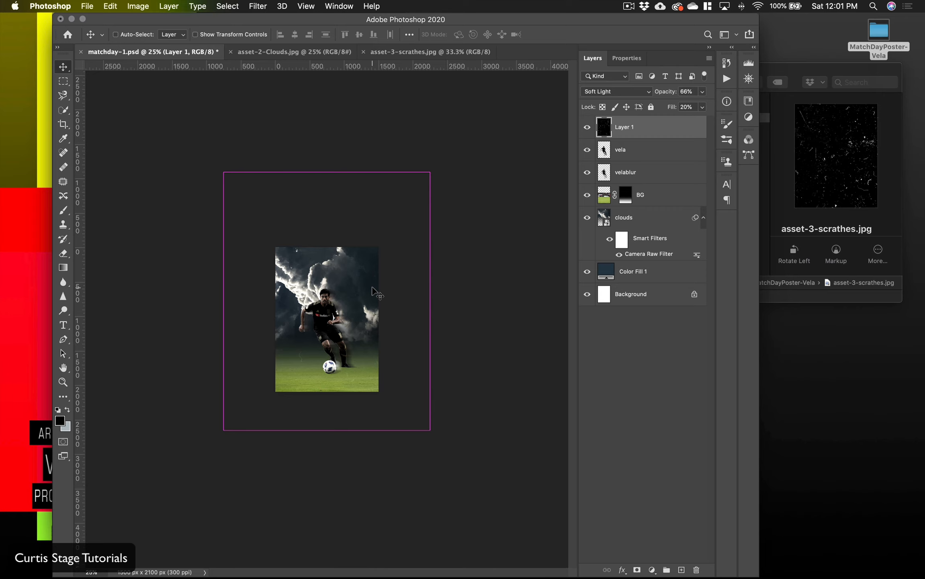
key(super+plus)
key(super+plus)
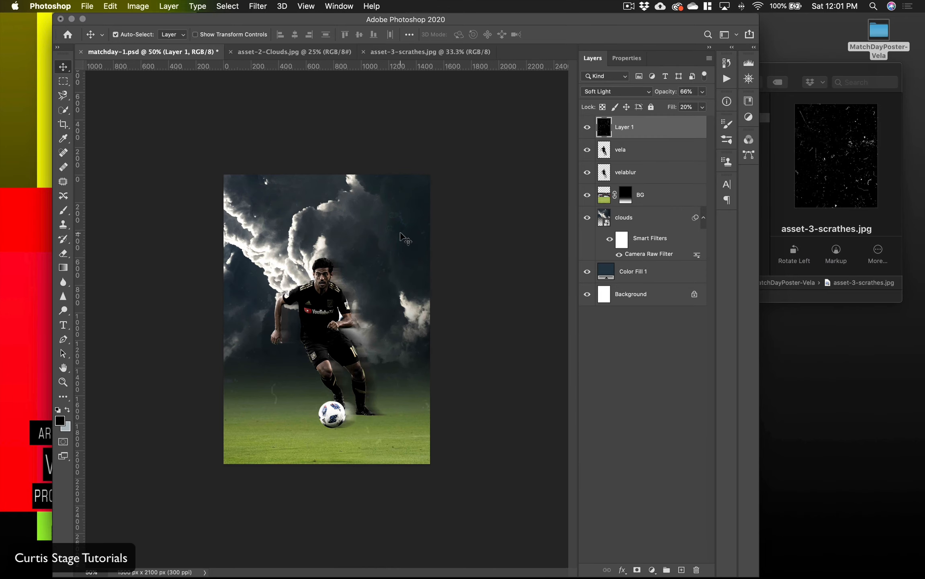
drag(401, 237, 342, 259)
key(super+equal)
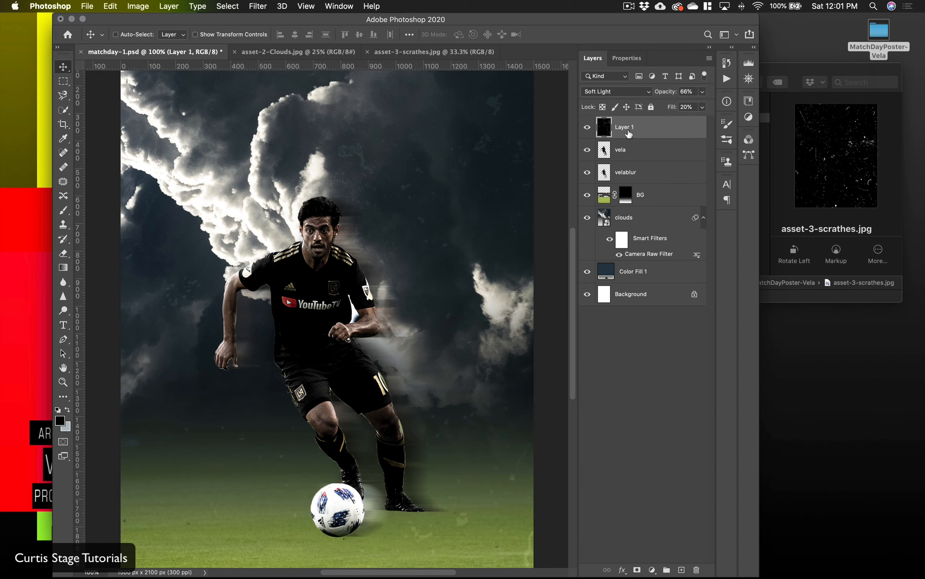
Step: Duplicate the scratches layer and apply the last-used Motion Blur filter to the original Layer 1 beneath the copy
key(super+j)
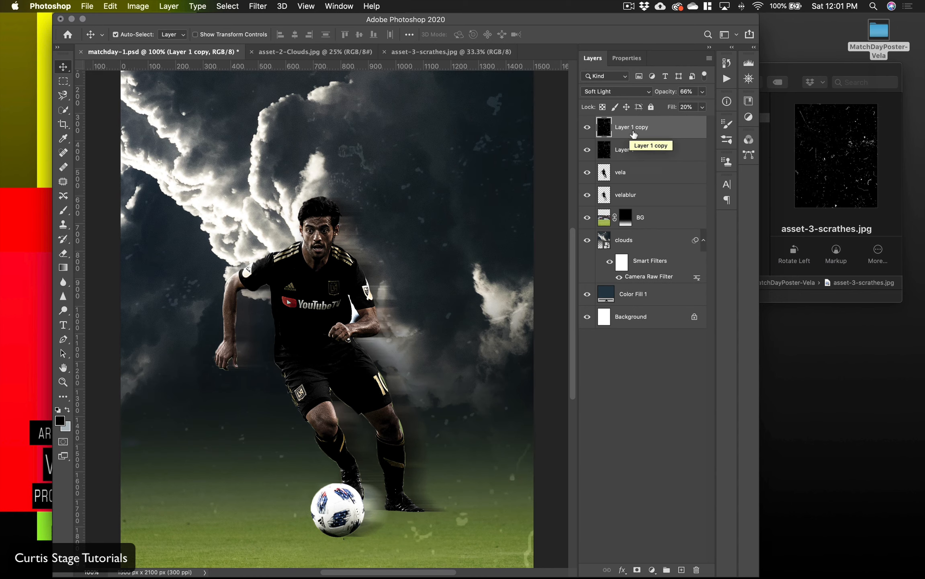
click(630, 155)
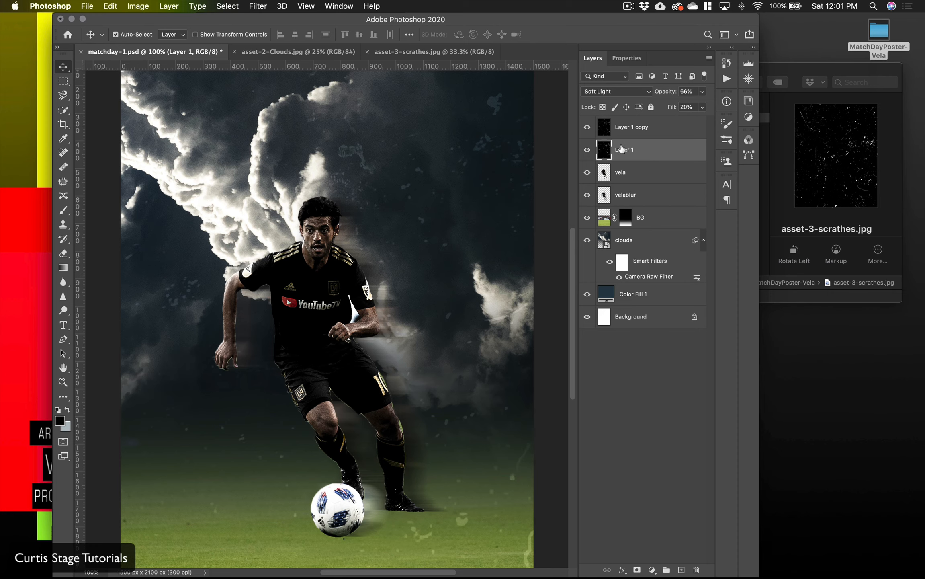
click(265, 6)
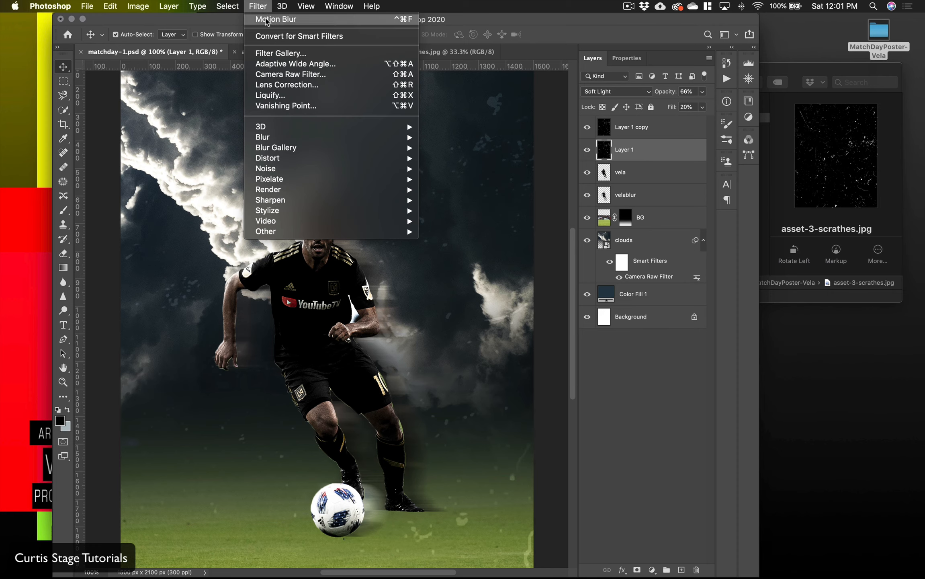
click(267, 21)
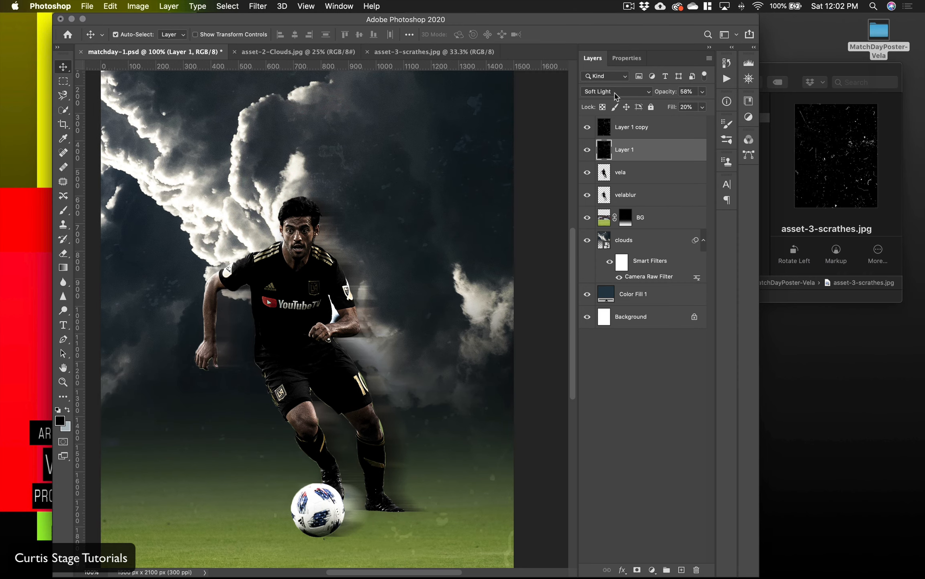
Step: Set the blurred scratches layer, Layer 1, to Vivid Light blending with 23% opacity
click(615, 92)
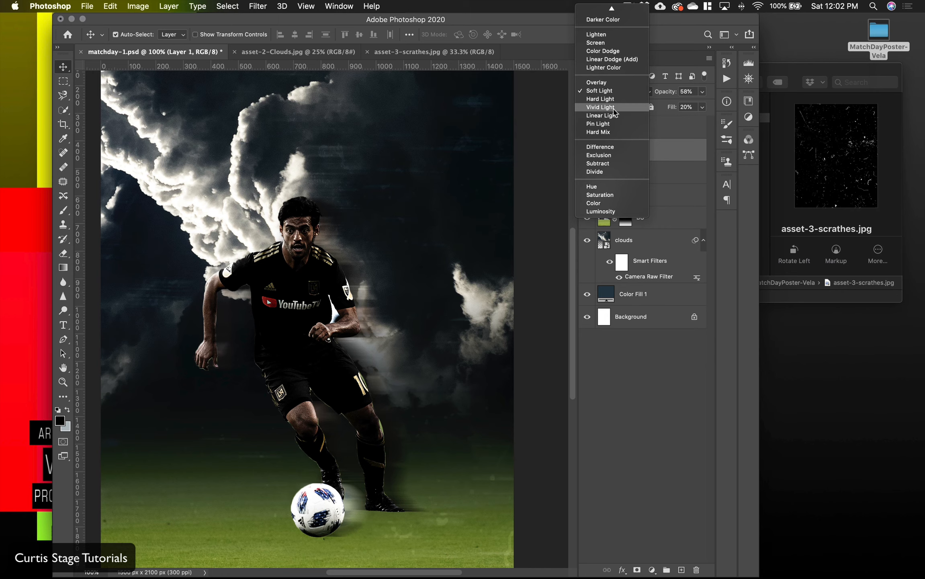
click(614, 108)
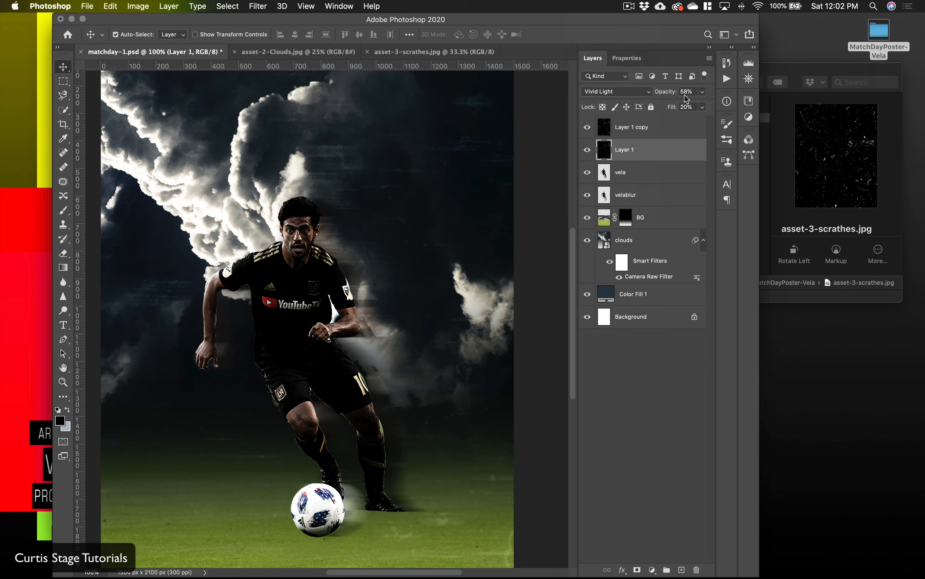
drag(674, 95, 664, 96)
scroll(508, 201, left, 4)
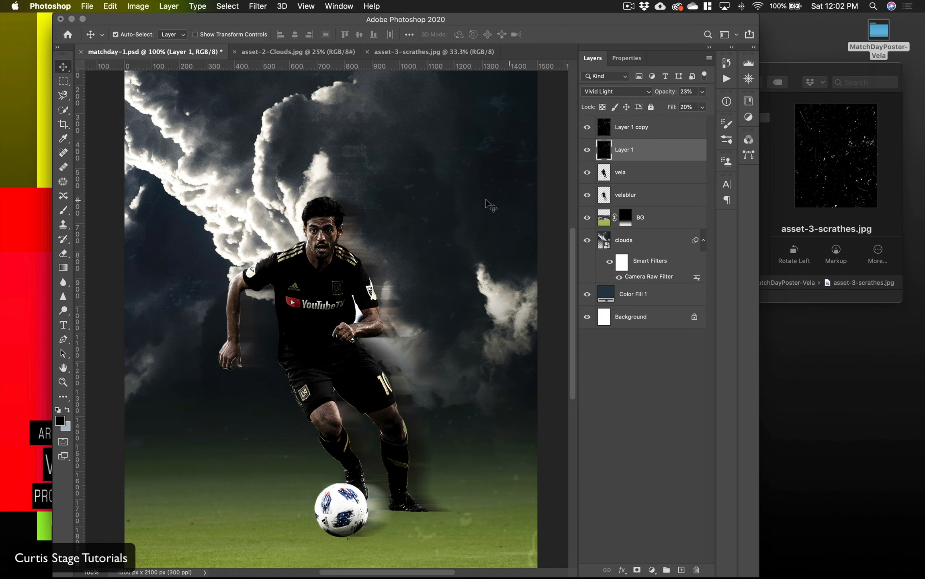
scroll(485, 203, right, 2)
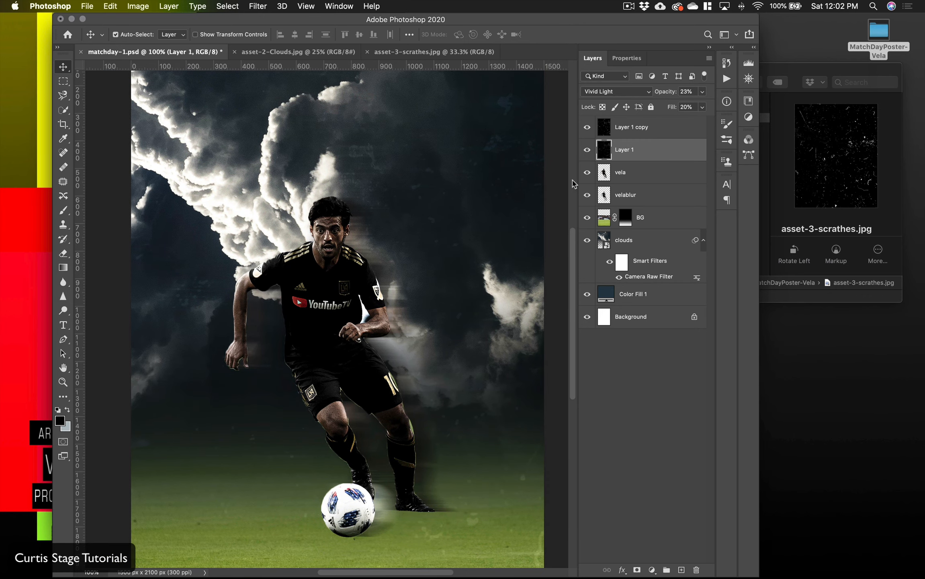
Step: Merge all layers from Layer 1 copy down to Color Fill 1 into one, leaving the Background separate
key(super+minus)
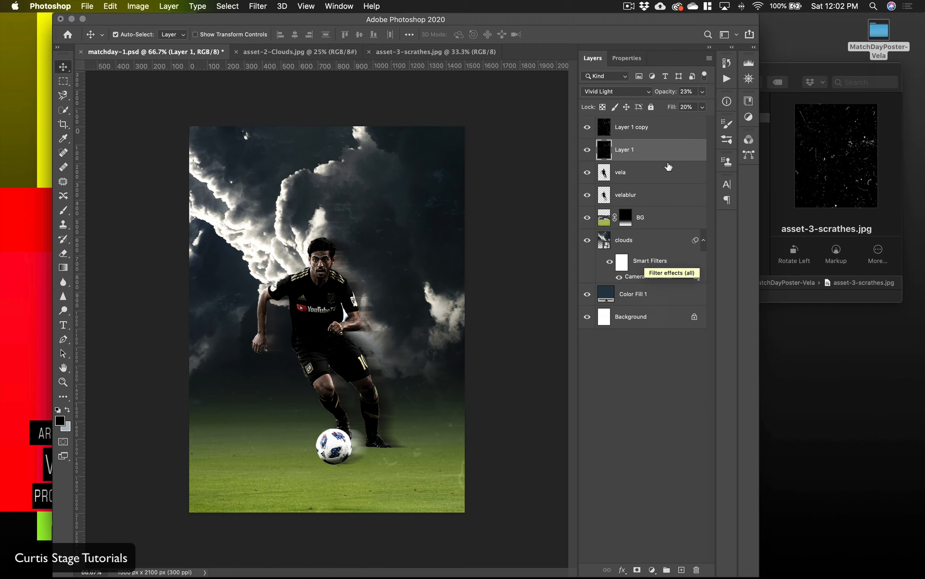
click(669, 135)
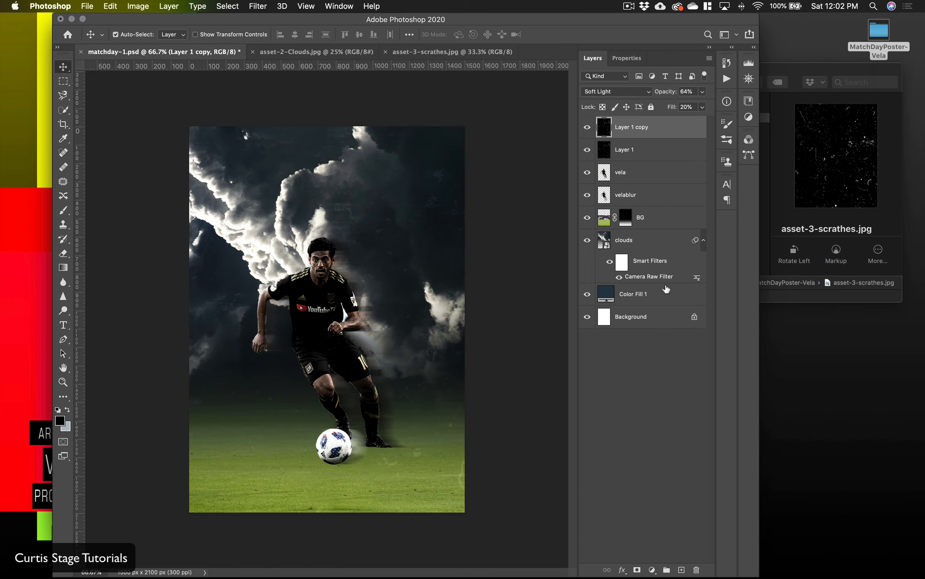
shift+click(667, 295)
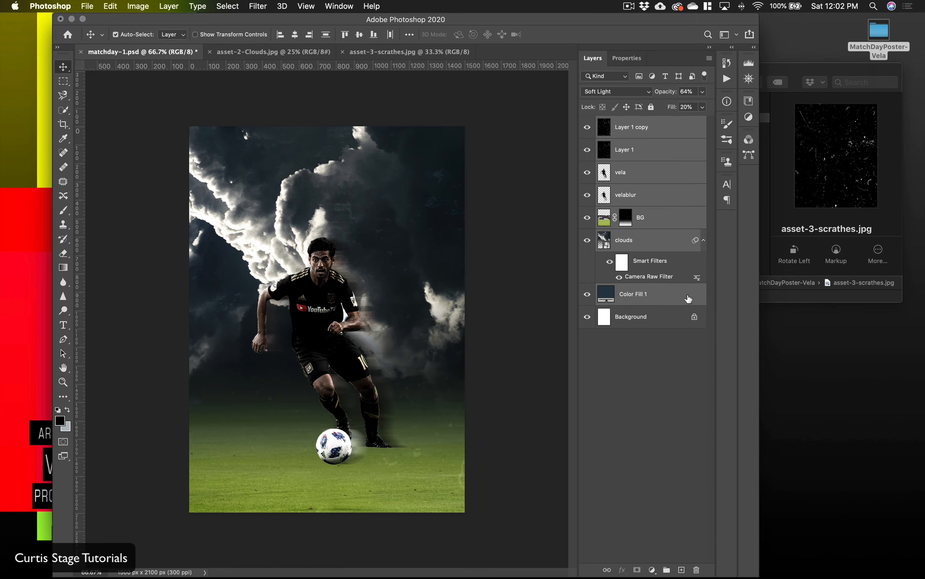
click(146, 5)
mouse_move(163, 5)
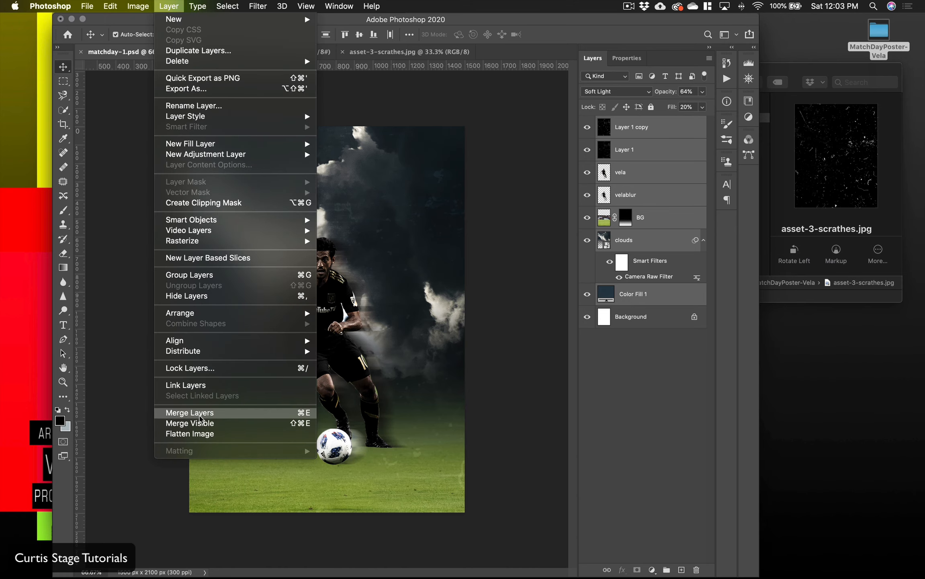
click(199, 415)
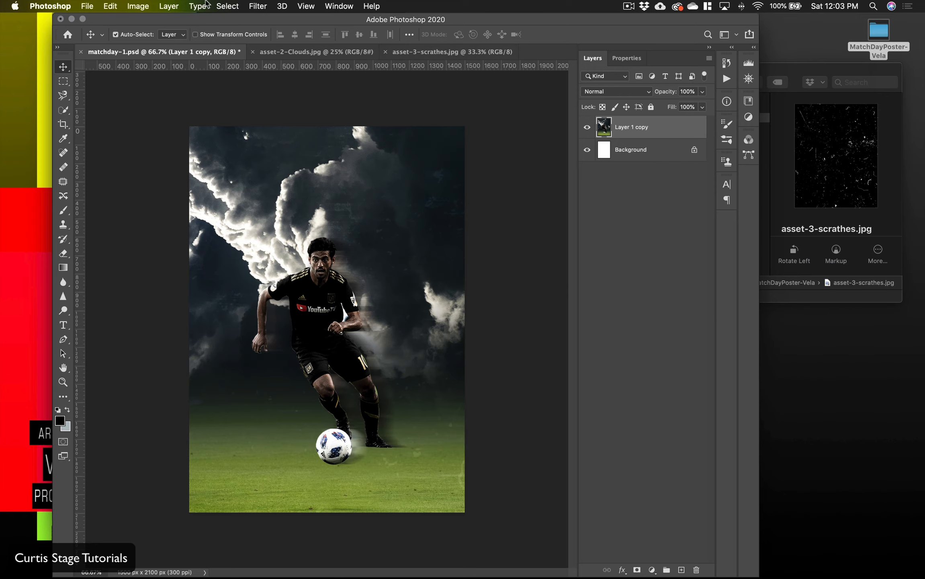
Step: Convert the merged Layer 1 copy into a smart object
click(160, 7)
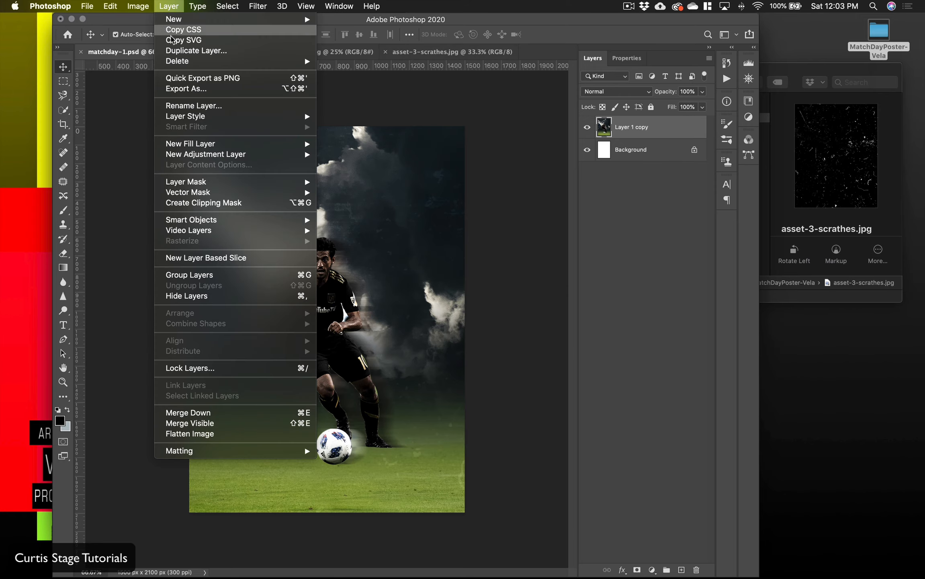
mouse_move(198, 220)
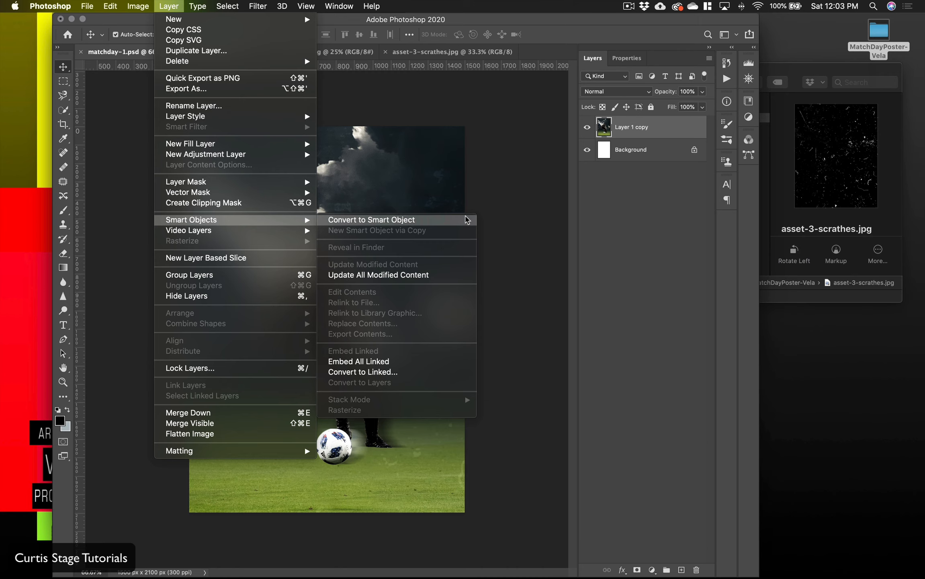
click(467, 220)
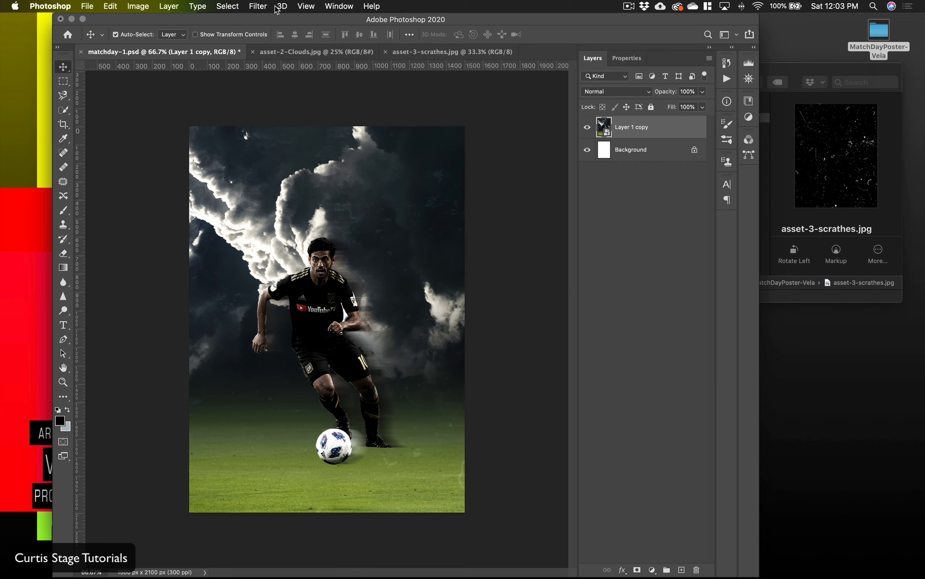
click(261, 7)
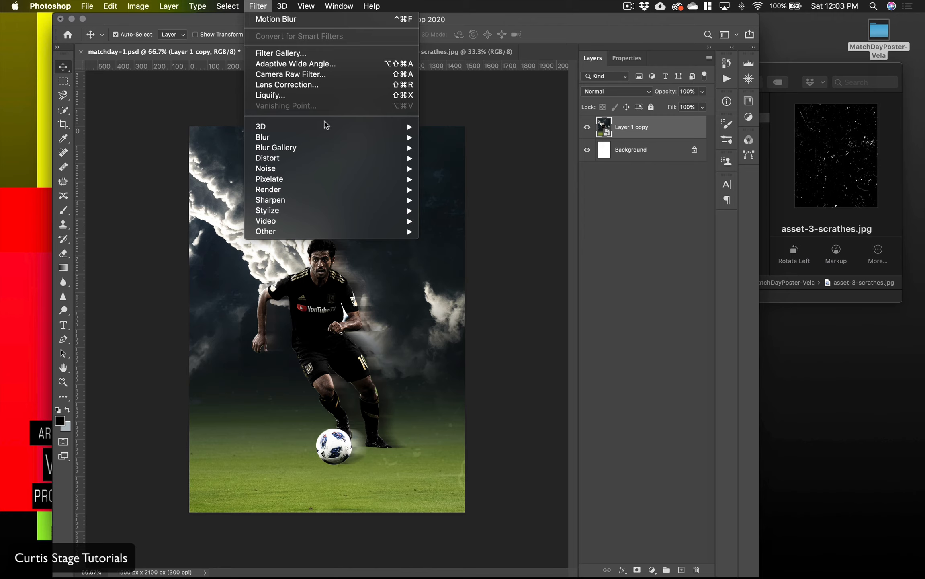
mouse_move(325, 125)
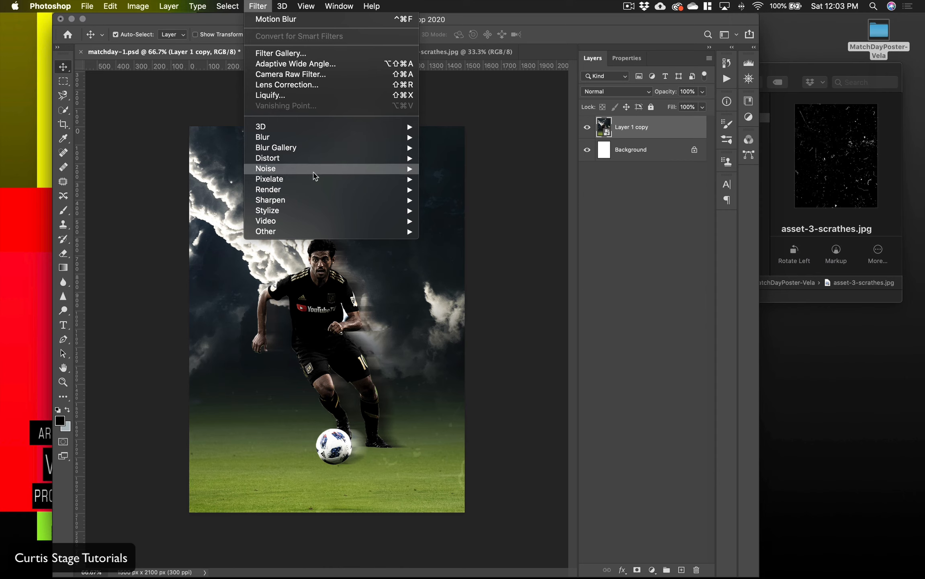
mouse_move(315, 172)
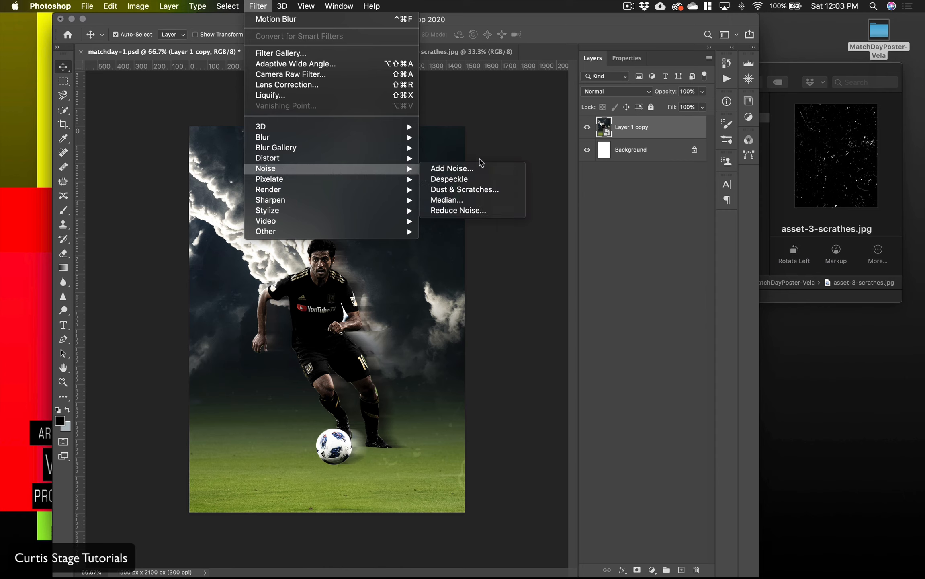
click(508, 142)
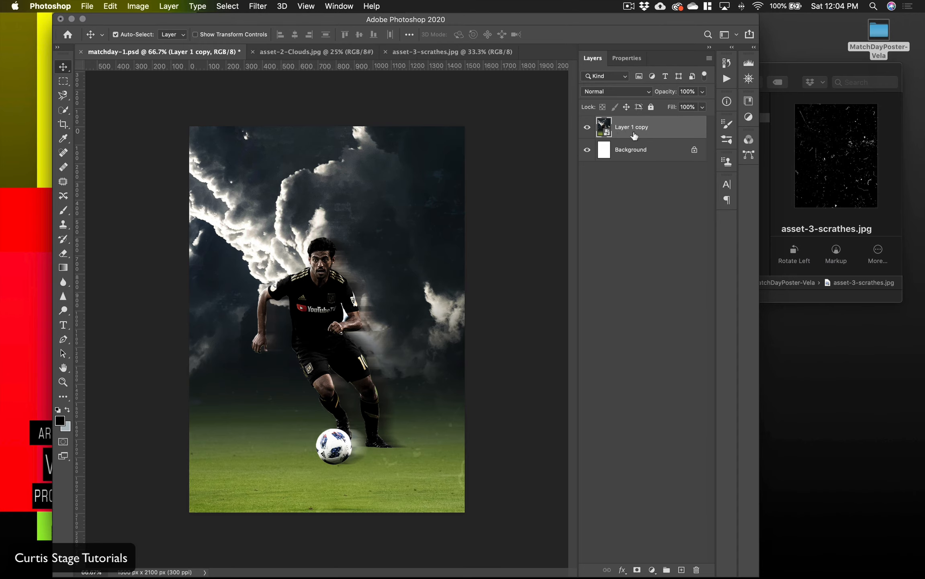
Step: Add a Black & White adjustment layer with its default settings above the Layer 1 copy smart object
click(171, 5)
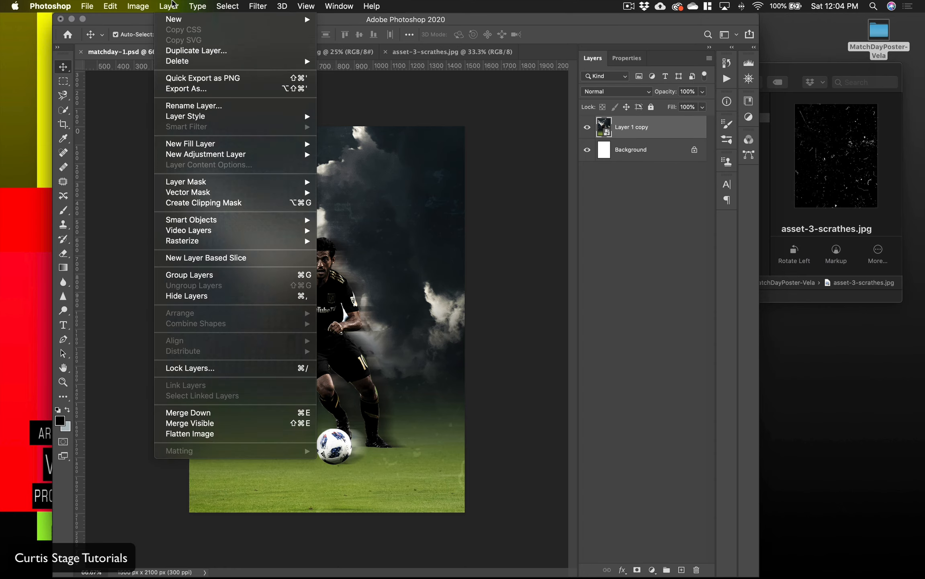
mouse_move(217, 154)
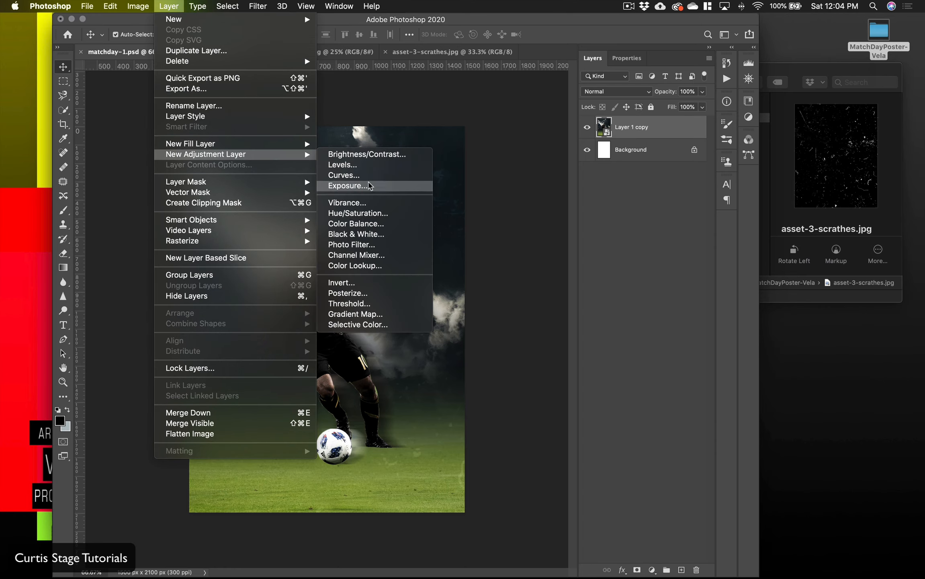
click(357, 234)
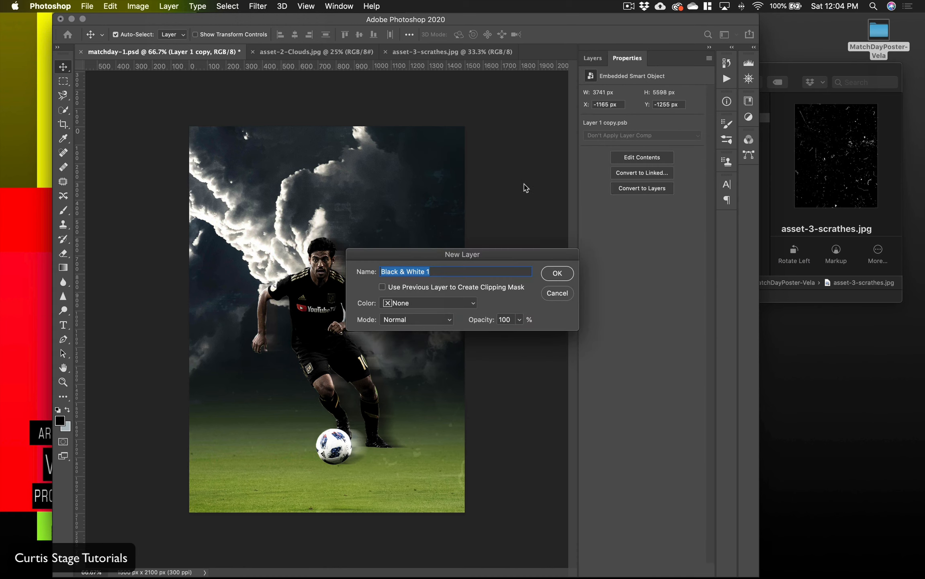
click(557, 274)
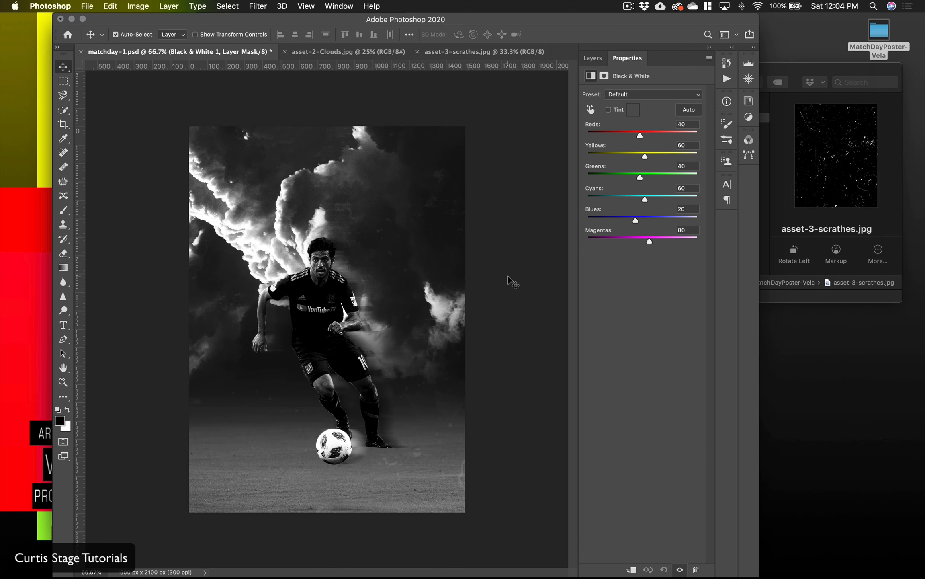
Step: Examine the black-and-white conversion up close across the clouds, player, ball and field
key(super+plus)
key(super+plus)
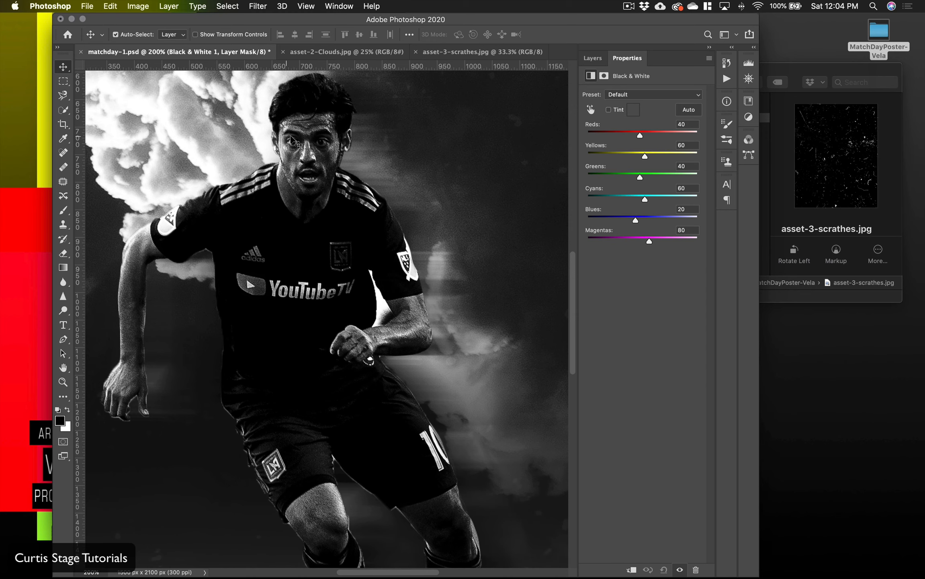
scroll(354, 206, up, 5)
scroll(358, 211, up, 2)
scroll(358, 211, left, 5)
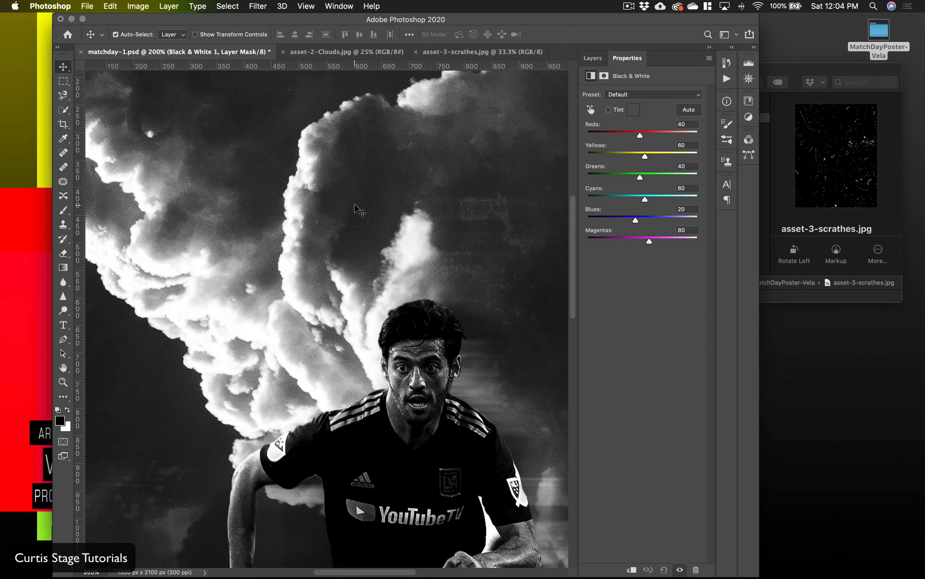
scroll(239, 181, left, 4)
scroll(265, 180, right, 10)
scroll(265, 180, down, 3)
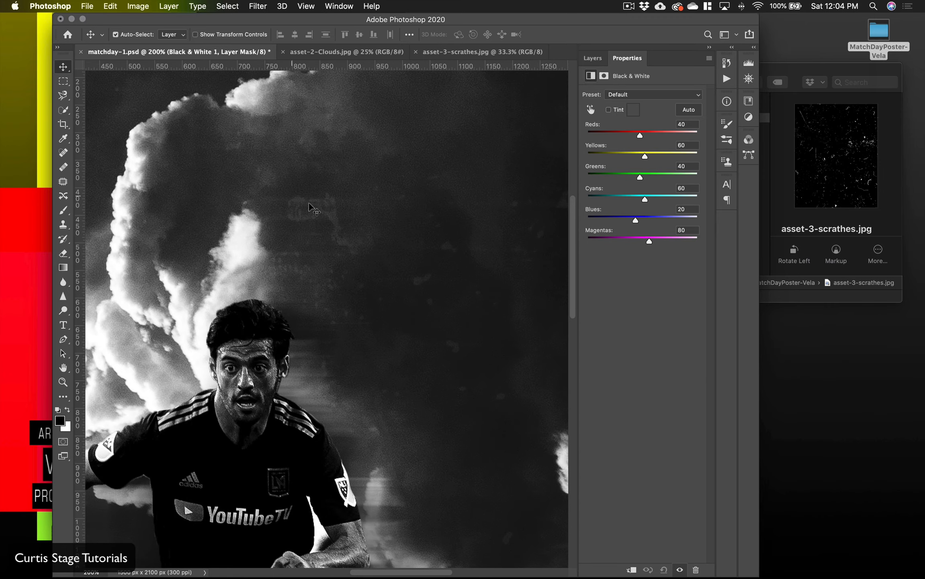
scroll(375, 225, down, 10)
scroll(374, 225, left, 7)
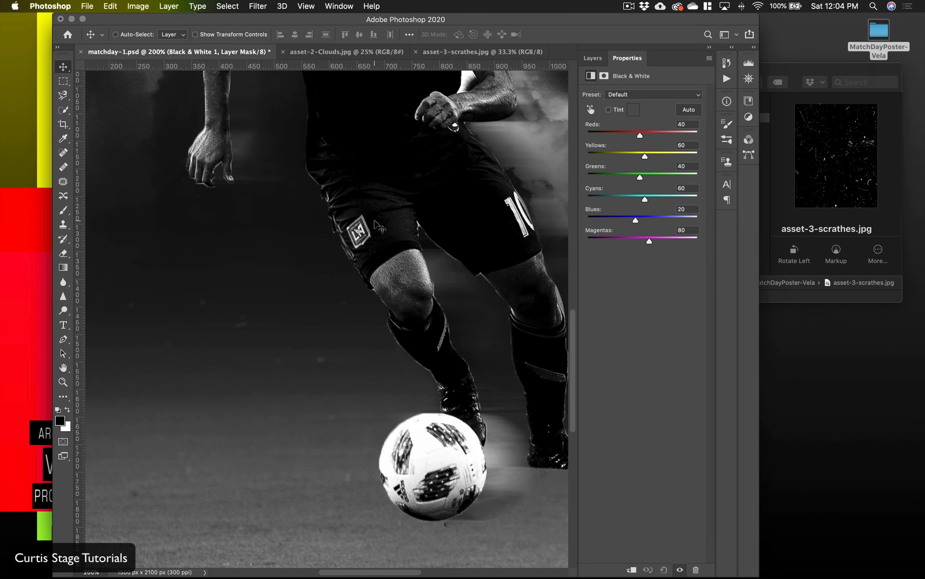
key(super+0)
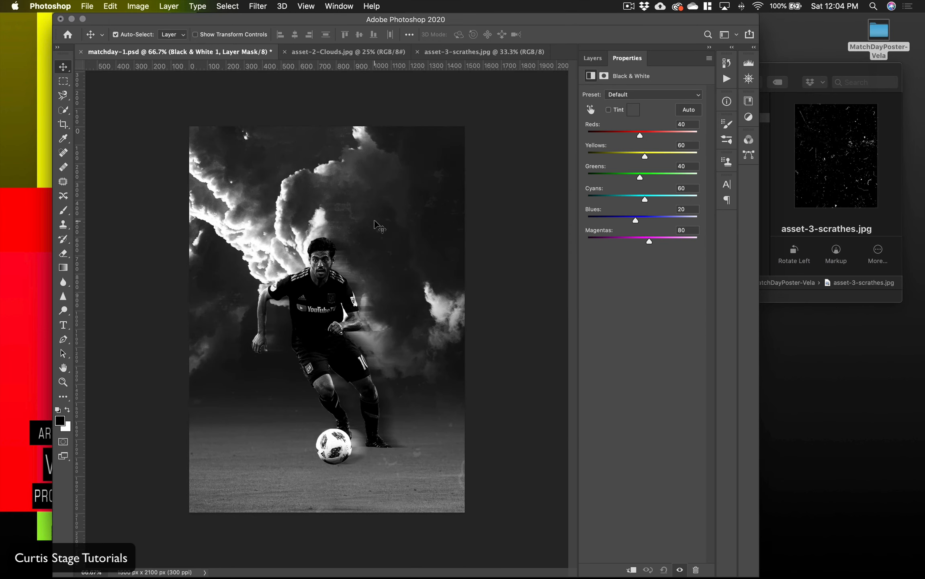
Step: Start an Add Noise filter on the Layer 1 copy smart object and lower the monochromatic noise amount to 9.51%
click(593, 58)
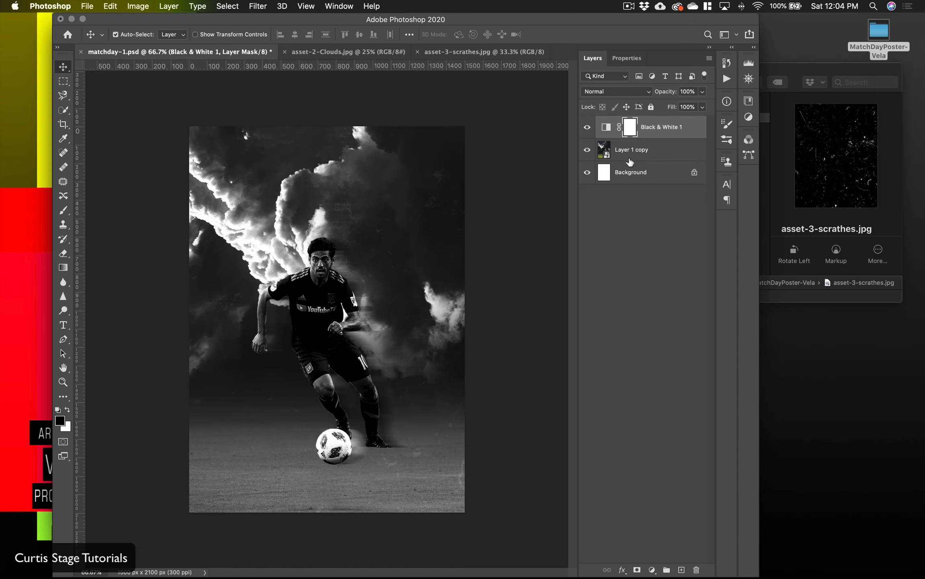
click(623, 161)
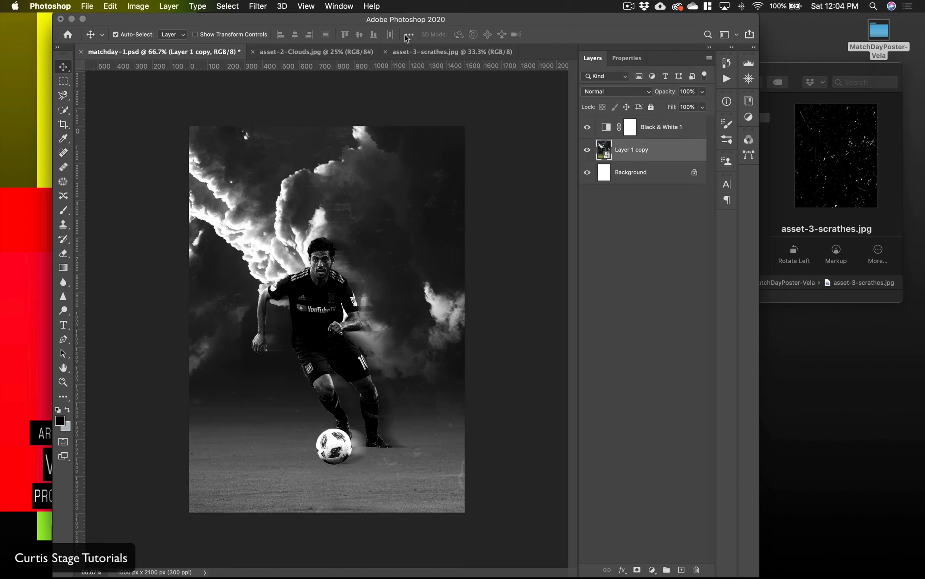
click(258, 6)
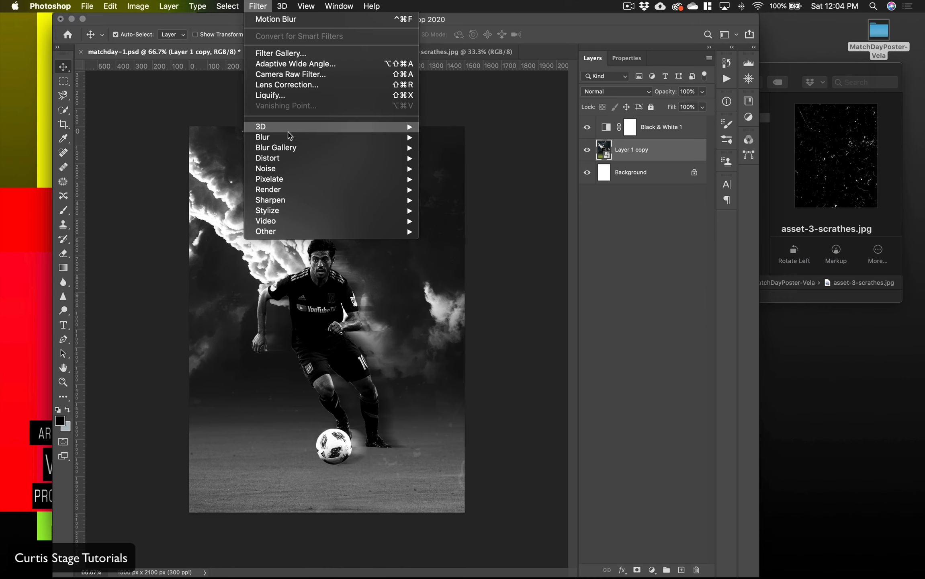
mouse_move(299, 161)
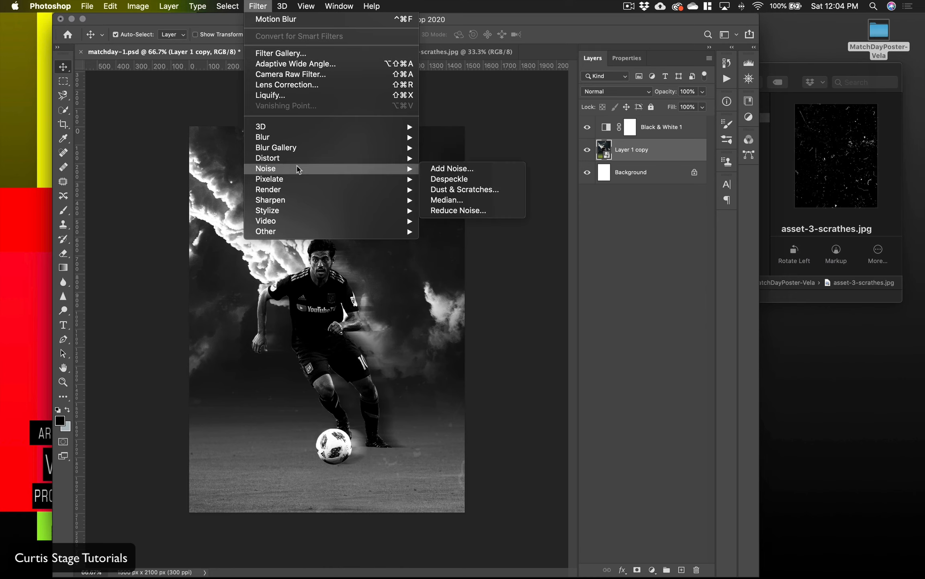
mouse_move(404, 160)
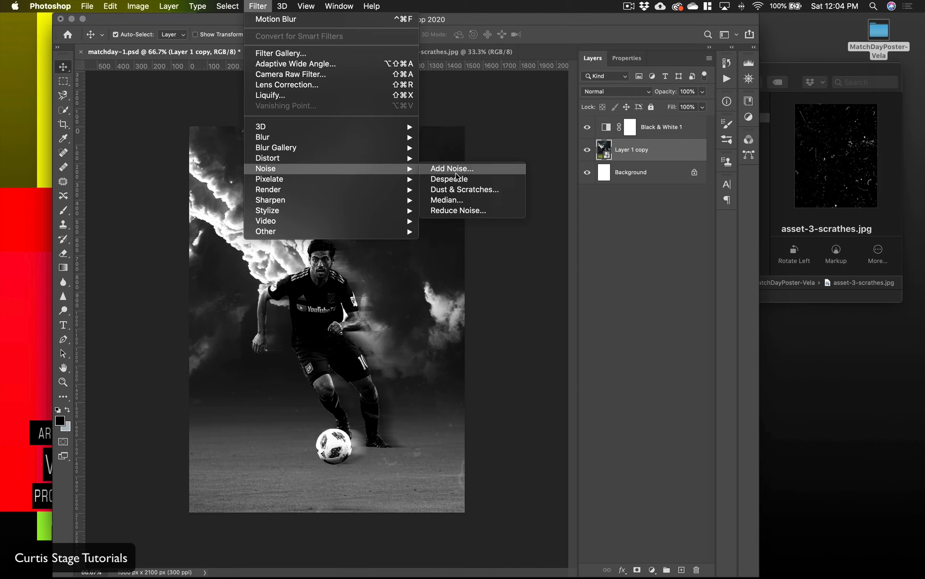
click(452, 168)
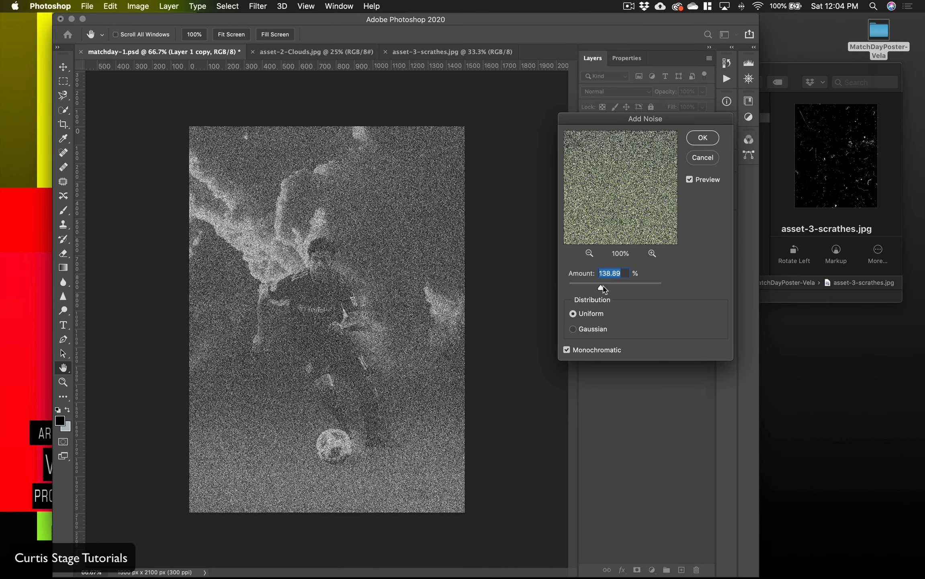
drag(603, 288, 571, 290)
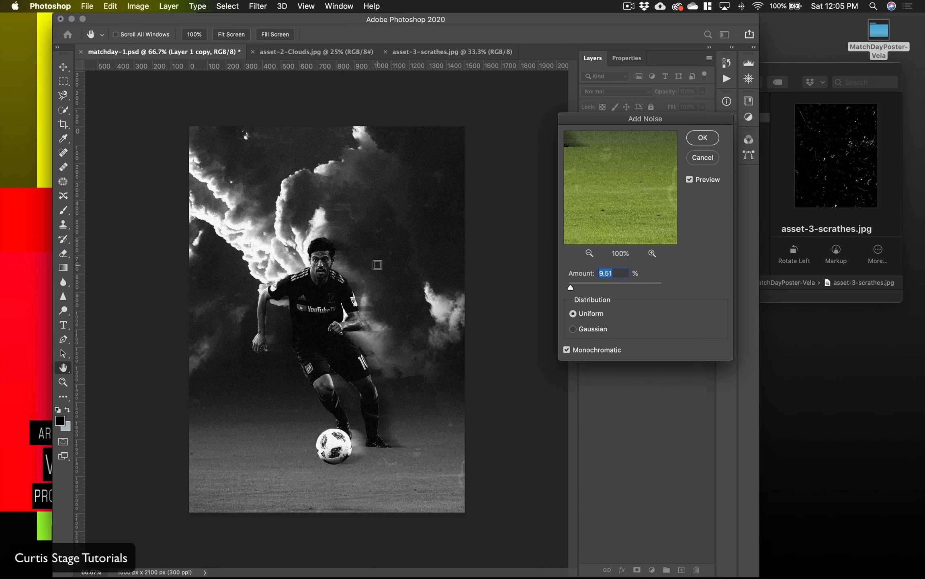
Step: Fine-tune the noise amount against the player preview, switch the distribution to Gaussian and apply the filter
click(356, 297)
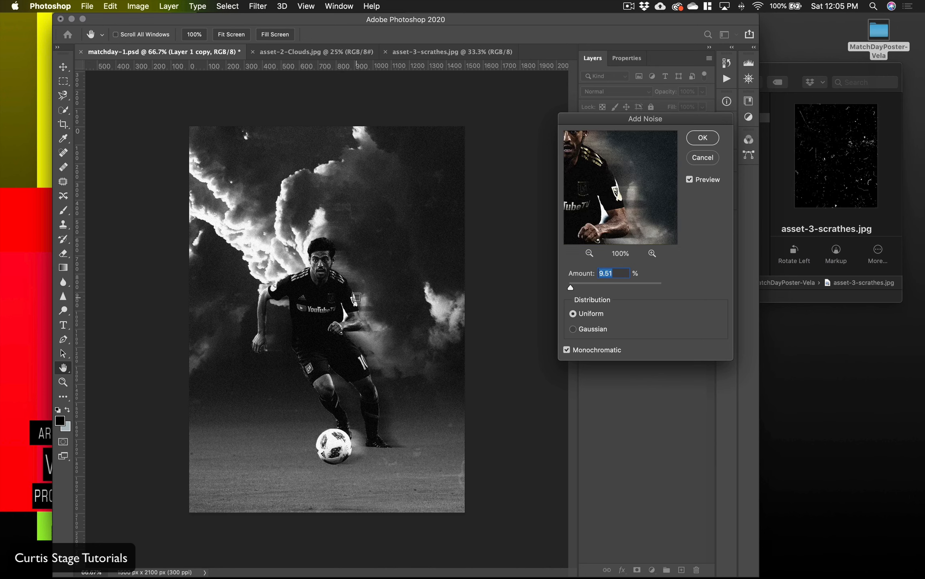
click(365, 271)
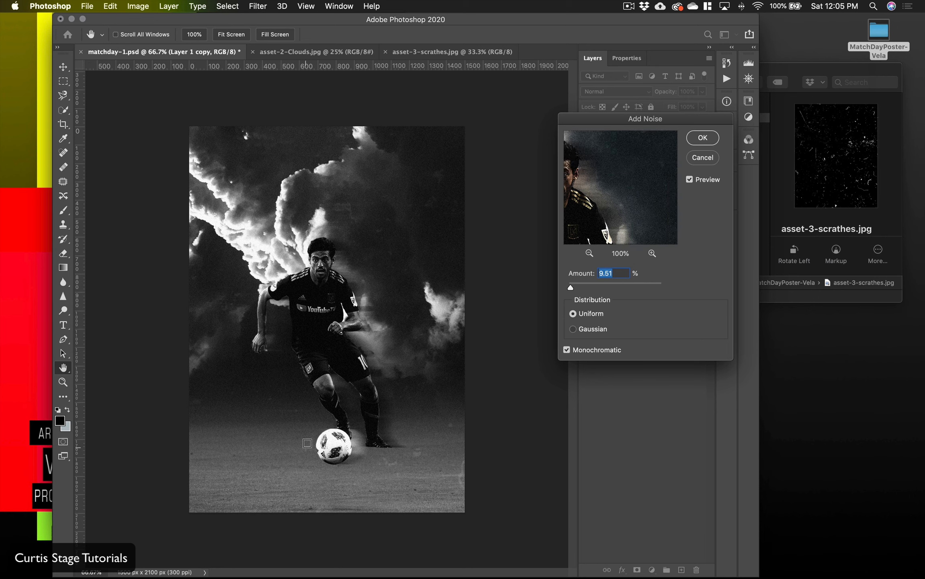
drag(571, 287, 572, 290)
drag(570, 288, 571, 288)
click(573, 329)
click(703, 138)
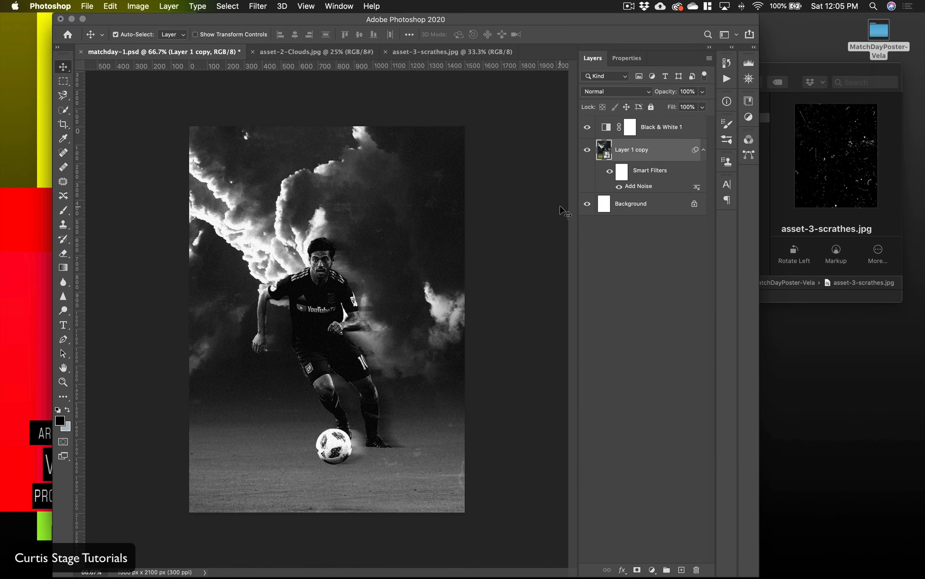
key(super+equal)
key(super+equal)
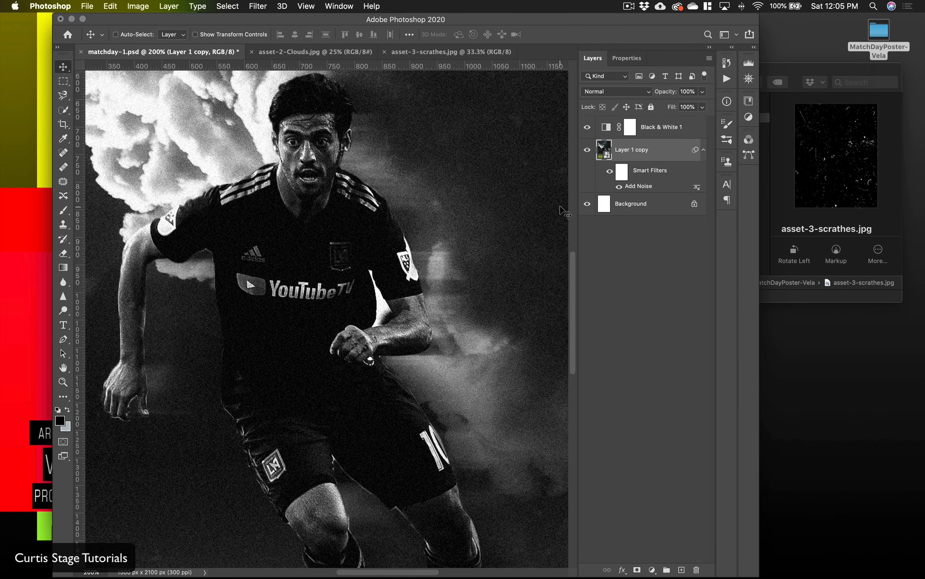
key(super+minus)
key(super+minus)
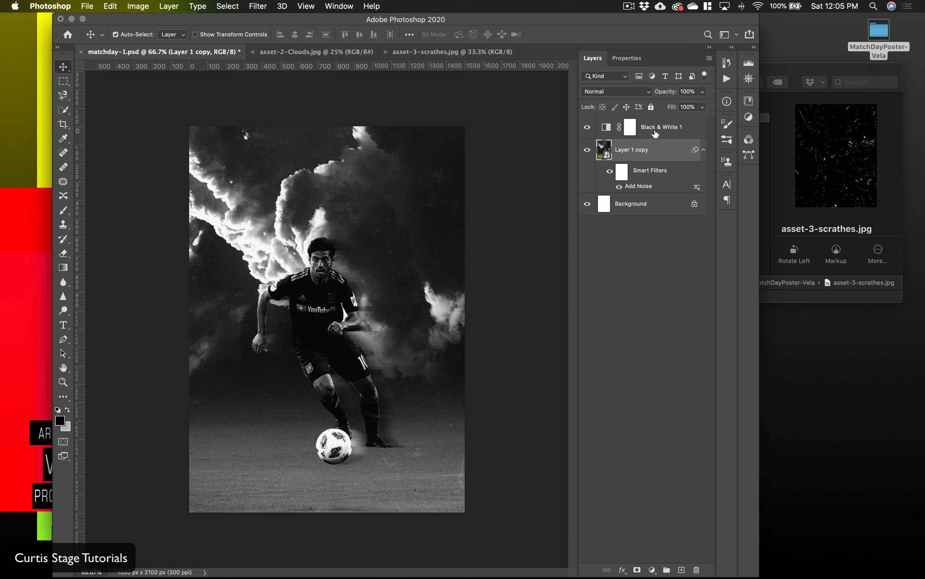
Step: Add a Gradient fill layer above Black & White 1 and open its gradient for editing
click(656, 136)
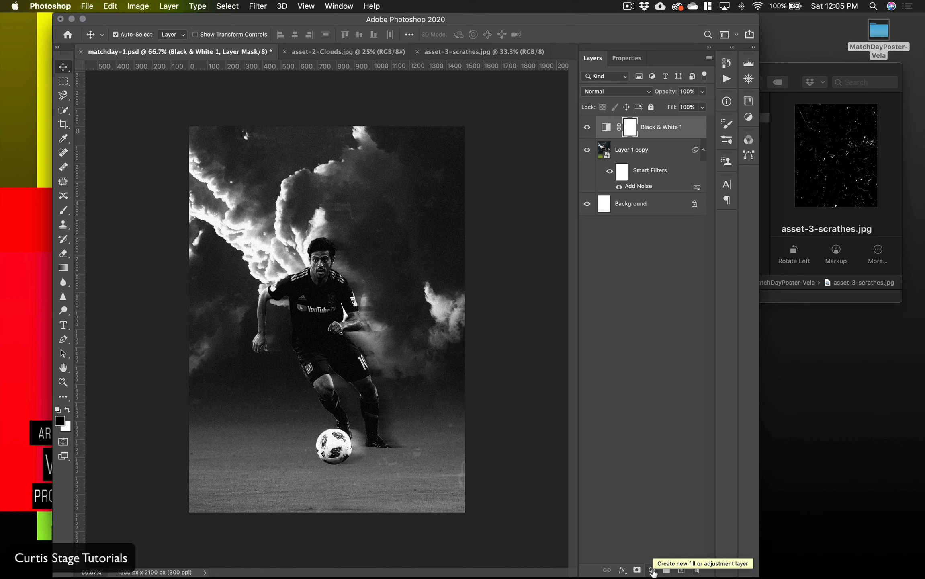
click(652, 570)
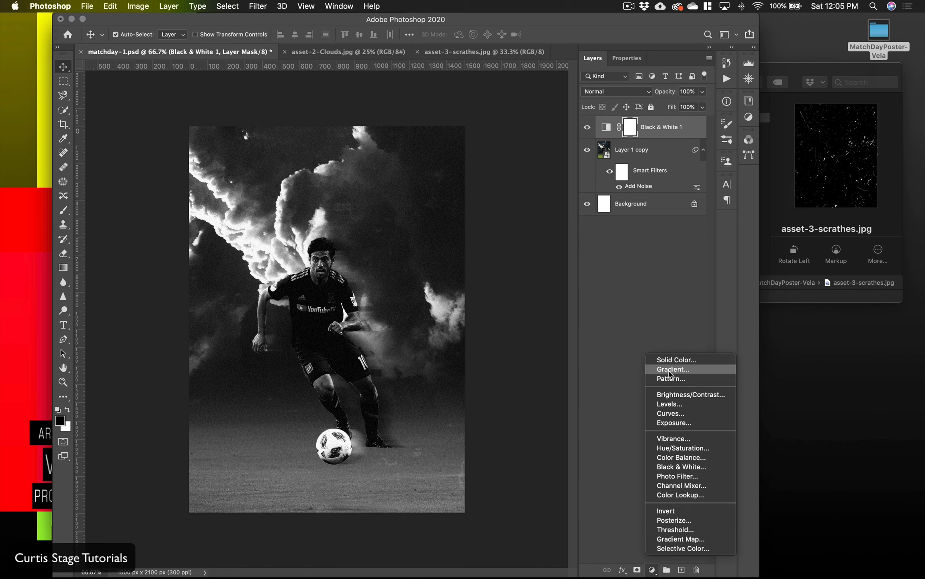
click(671, 370)
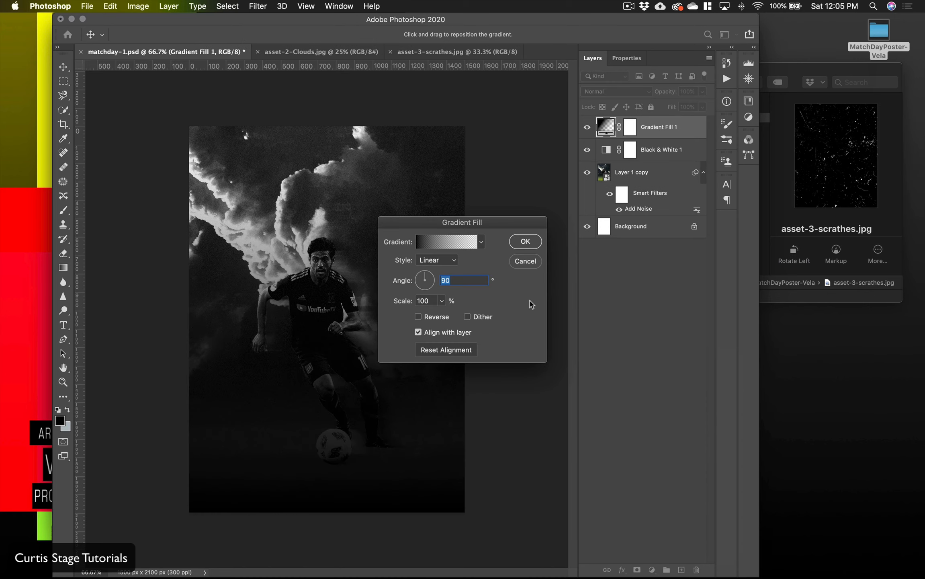
click(435, 244)
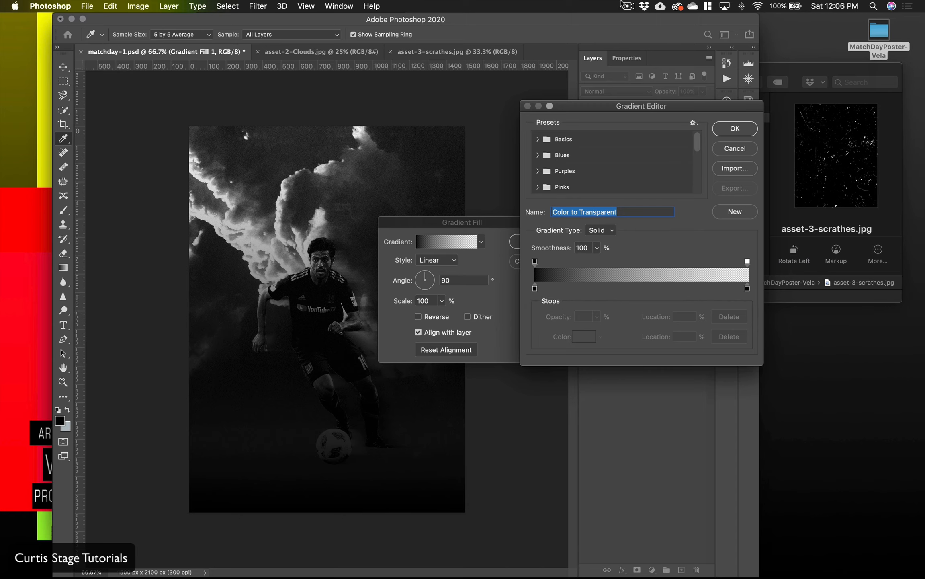
Step: Open the branding-colors image from the MatchDayPoster-Vela folder in Preview, shrink its window and park it beside the Photoshop document as reference
drag(651, 25, 599, 23)
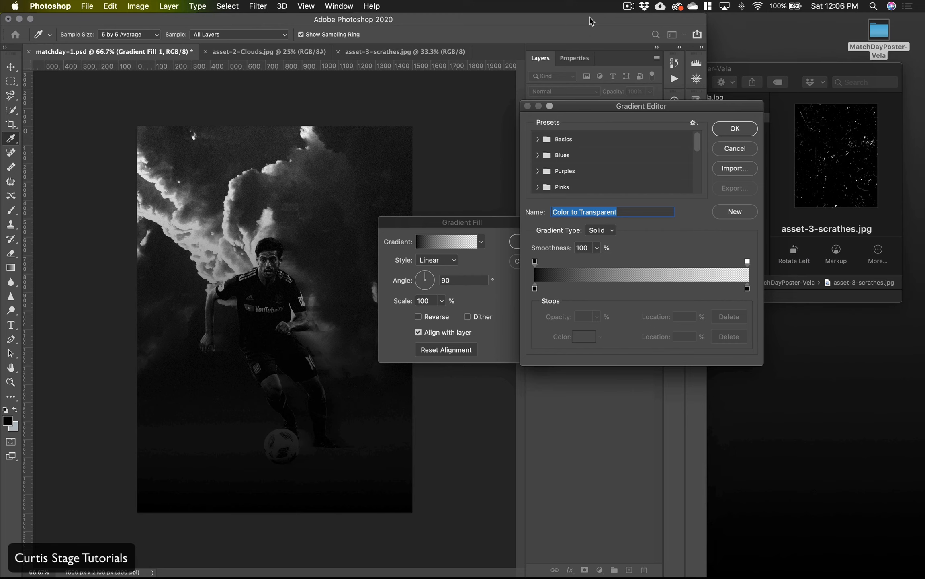
click(718, 47)
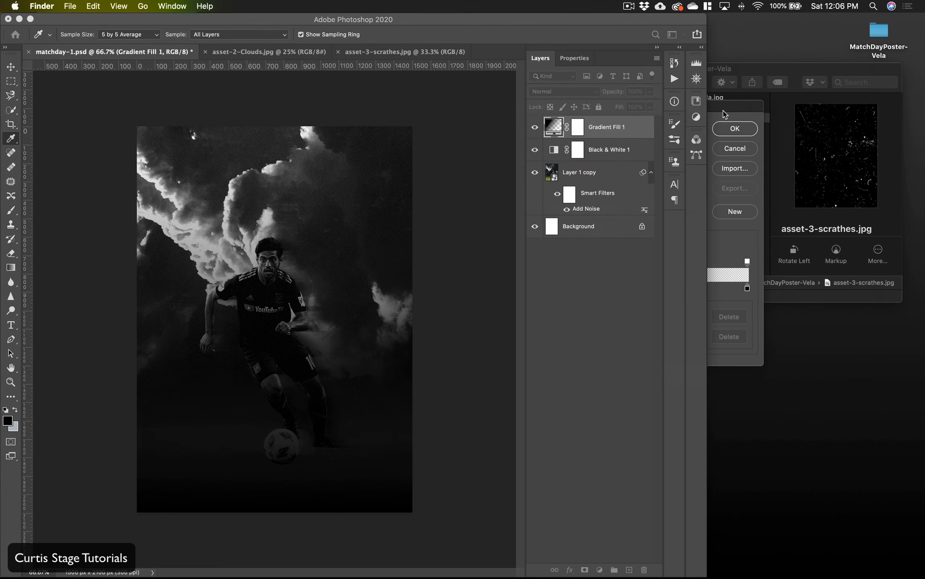
drag(725, 115, 719, 374)
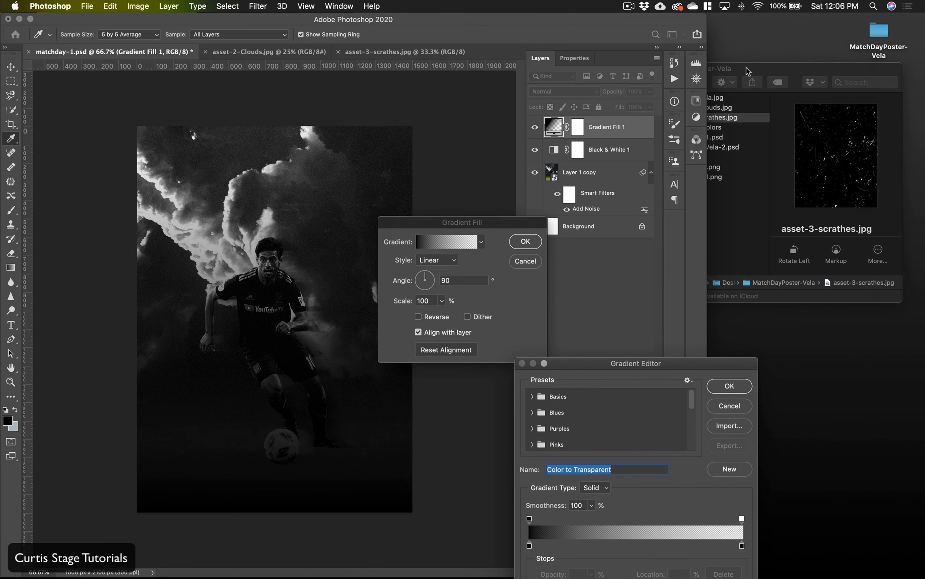
click(747, 77)
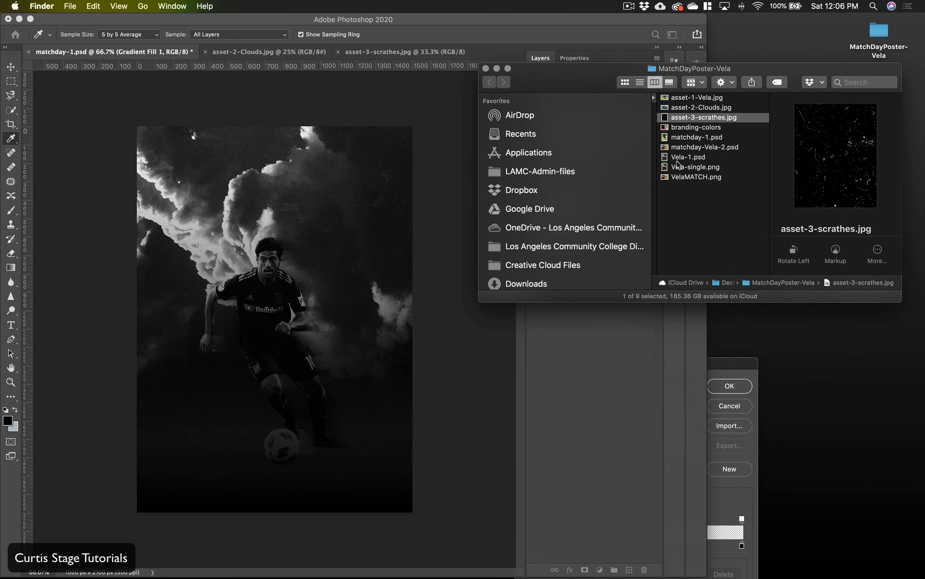
click(683, 127)
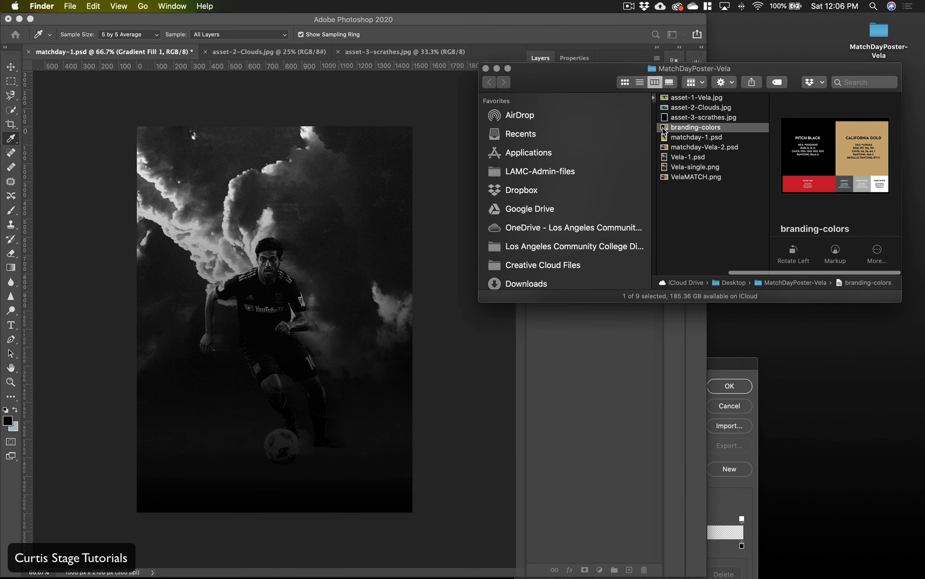
double_click(664, 128)
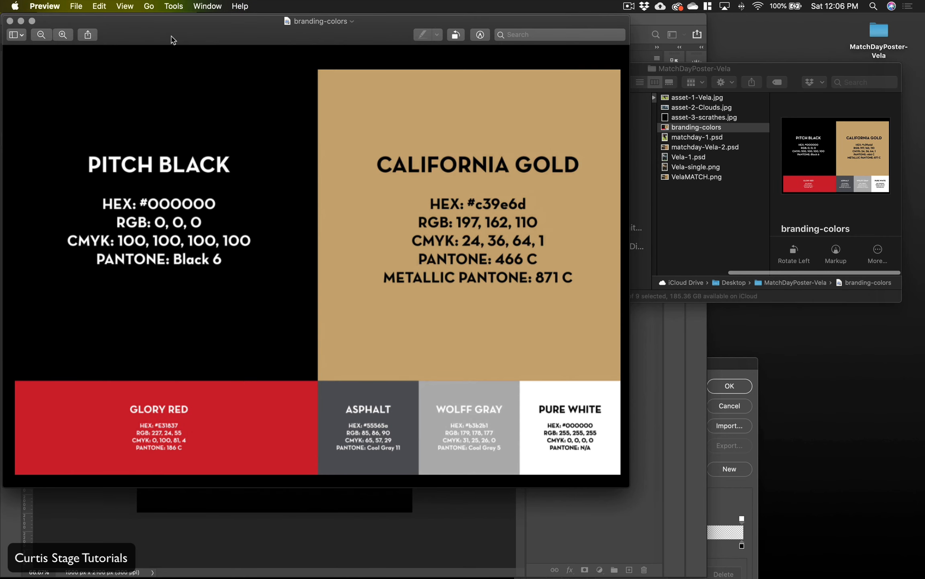
drag(172, 39, 357, 56)
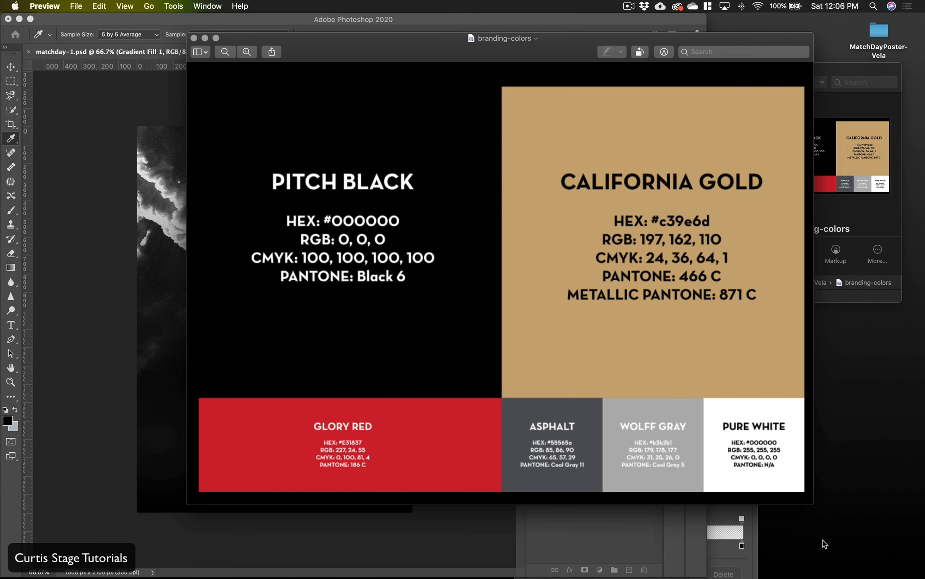
drag(813, 505, 495, 243)
drag(396, 49, 814, 380)
Step: Set the opaque color stop of the Color to Transparent gradient to California Gold c39e6d and apply the gradient fill
click(597, 372)
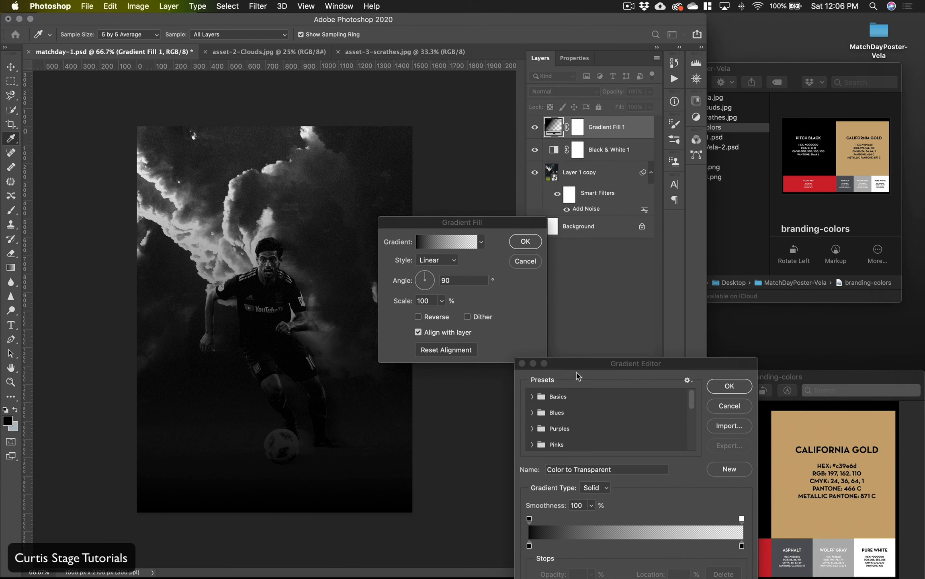
drag(573, 367, 181, 144)
click(140, 323)
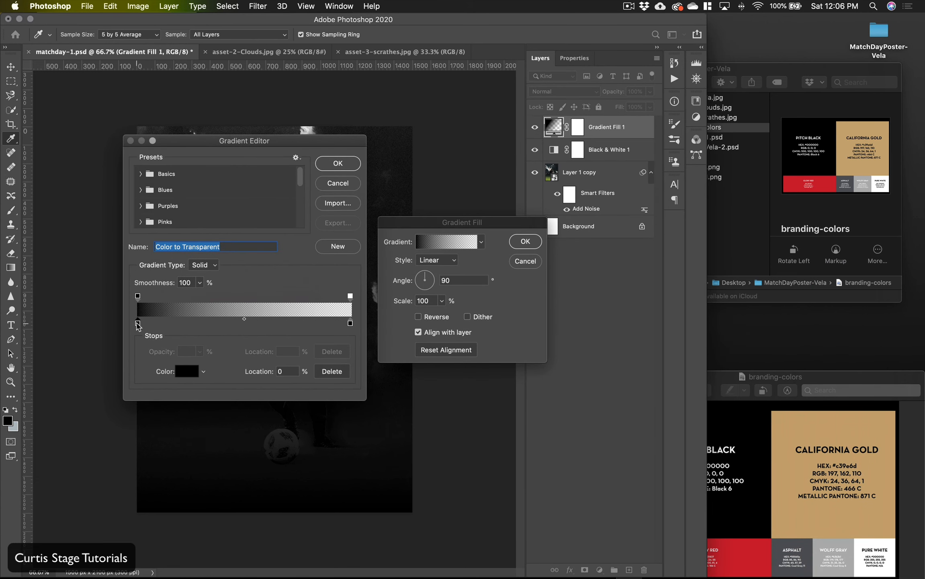
click(182, 372)
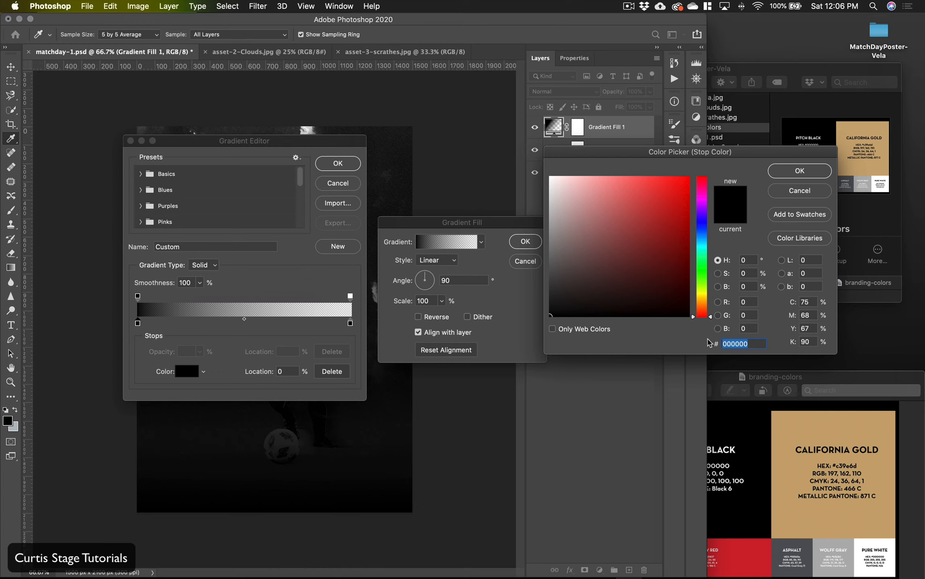
text(c)
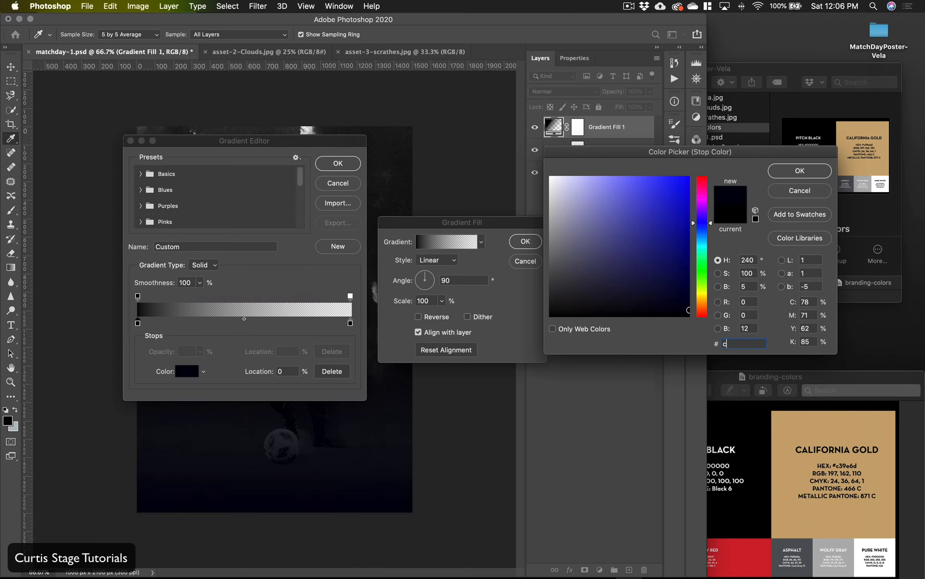
text(39)
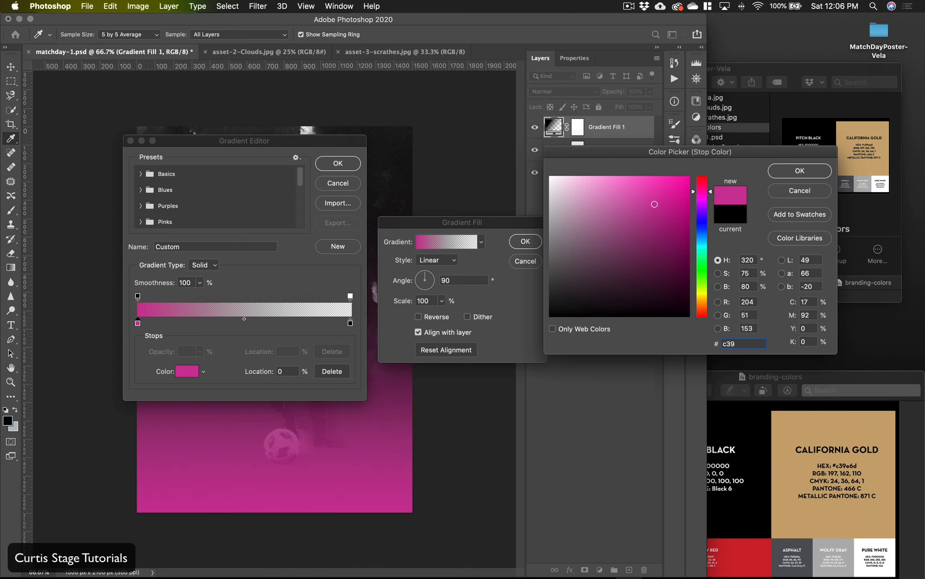
text(e)
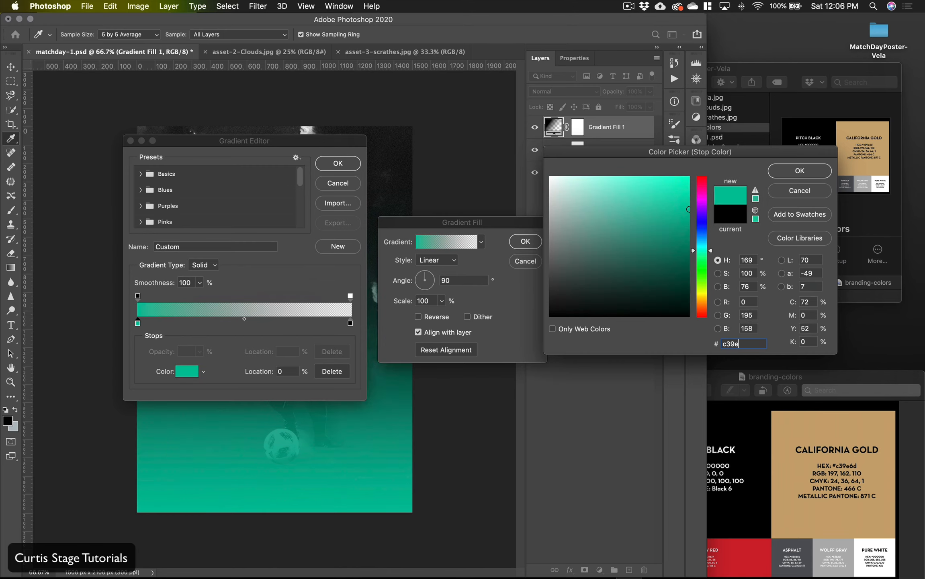
text(6d)
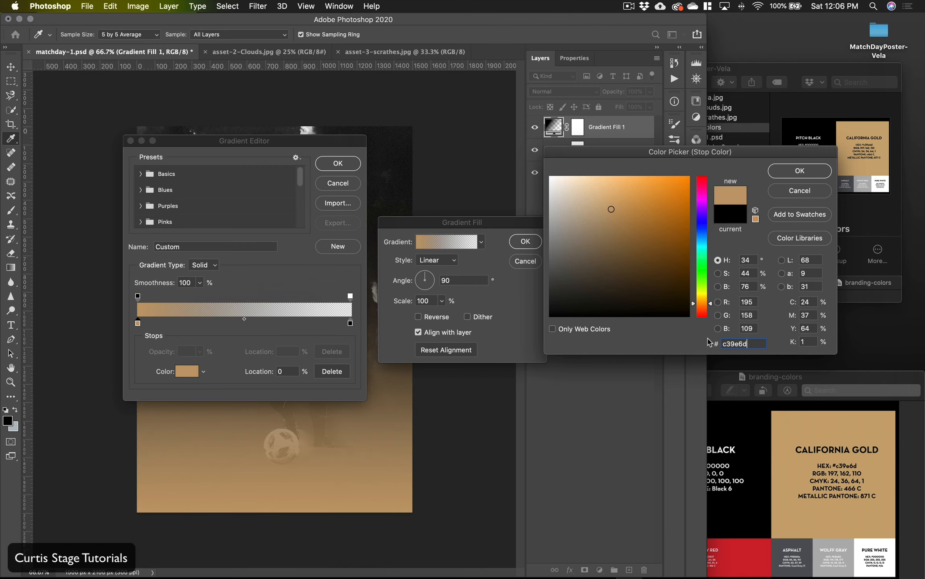
click(800, 172)
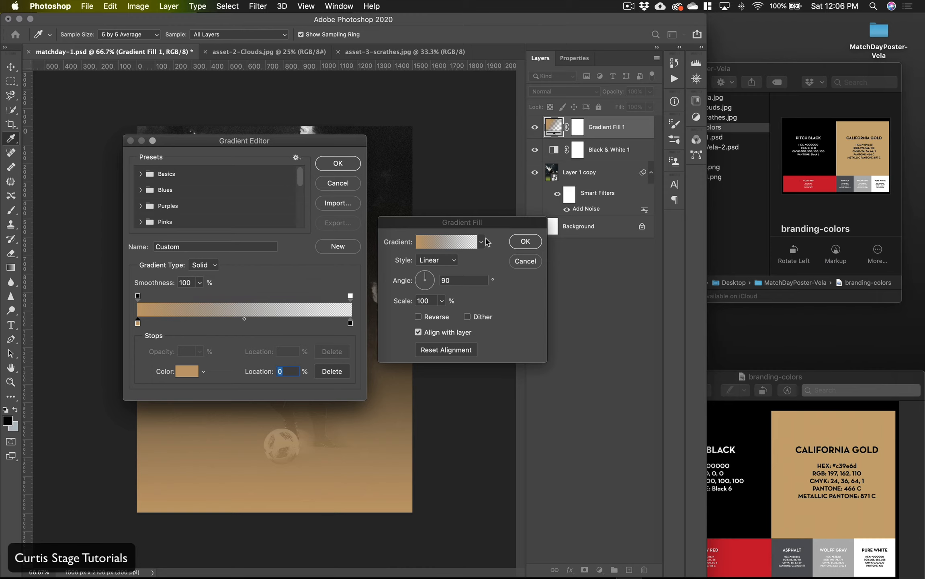
click(331, 163)
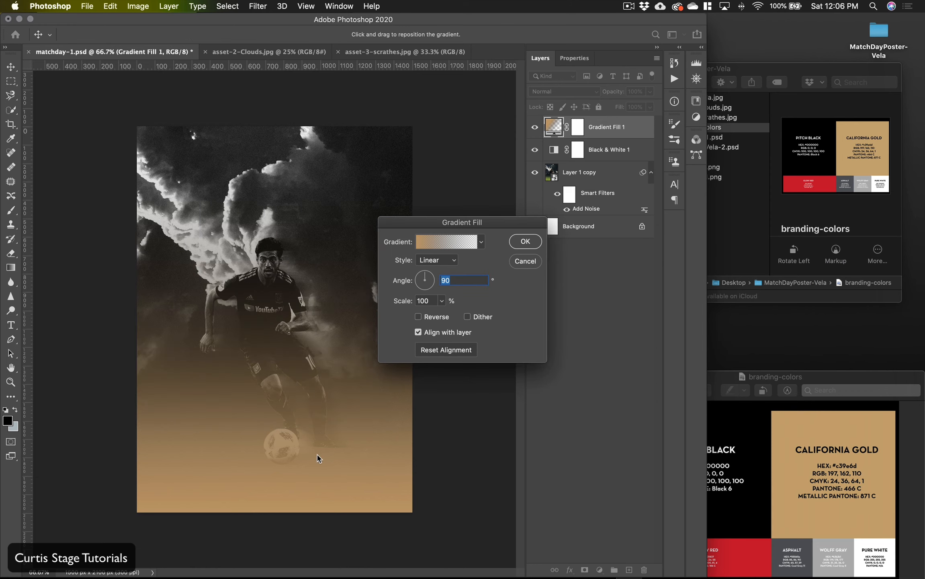
click(521, 244)
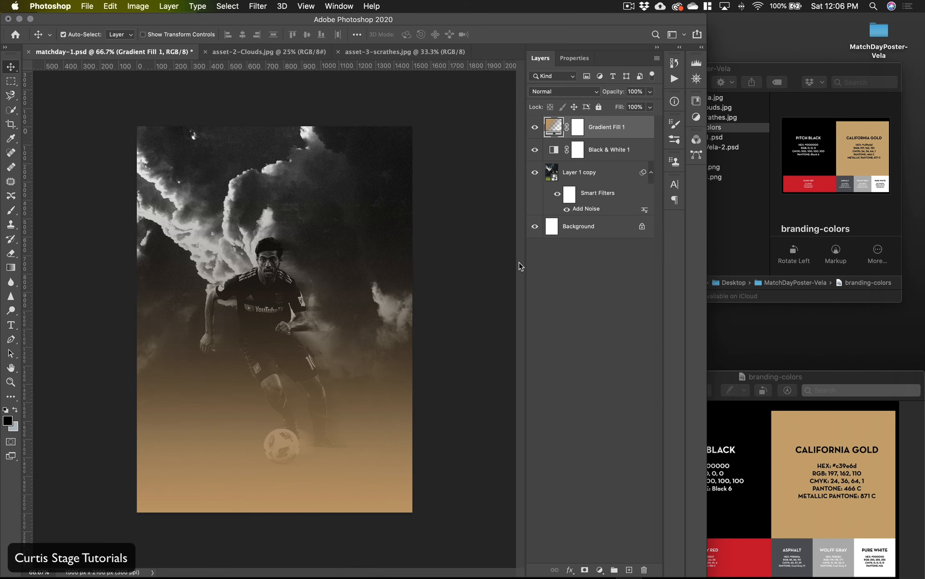
Step: Set the blend mode of the Gradient Fill 1 layer to Overlay
click(590, 94)
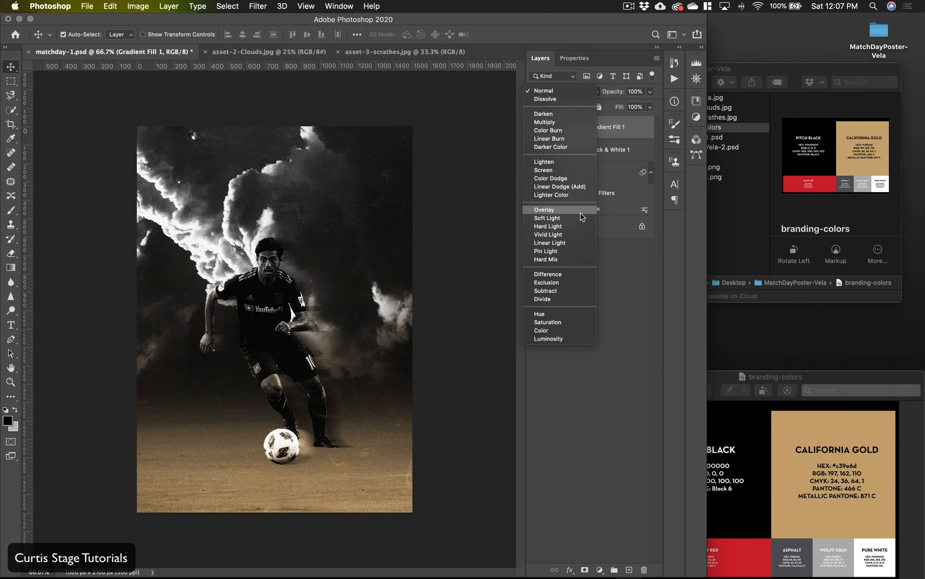
click(582, 217)
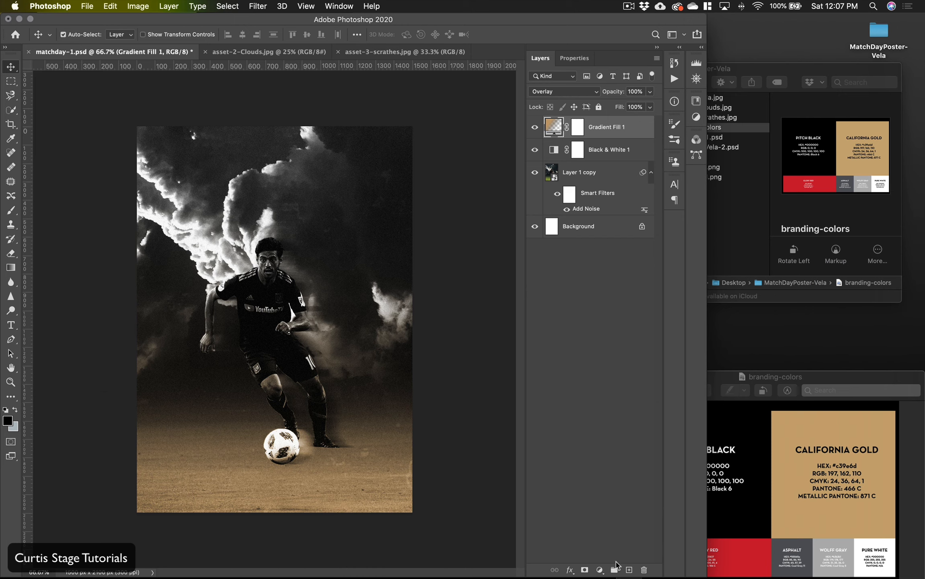
click(600, 570)
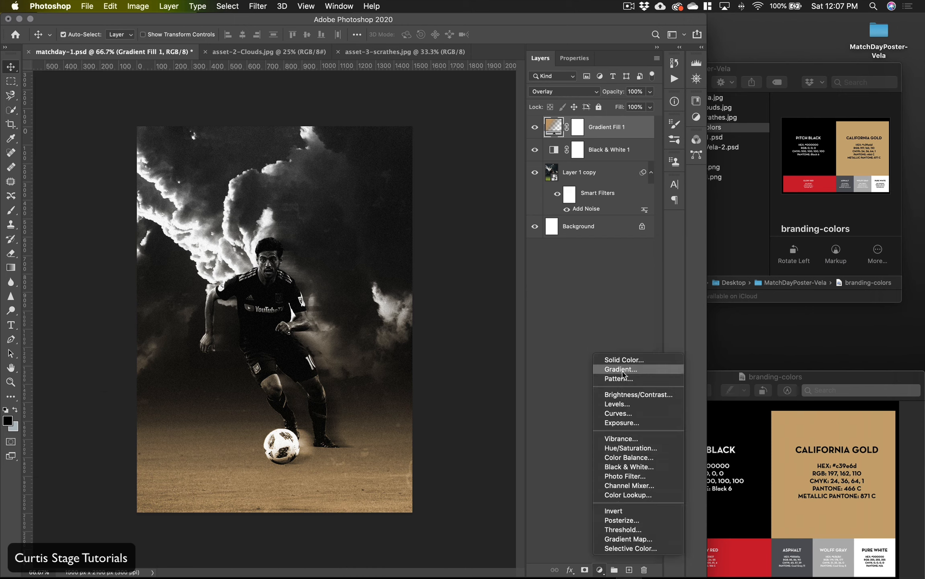
click(570, 299)
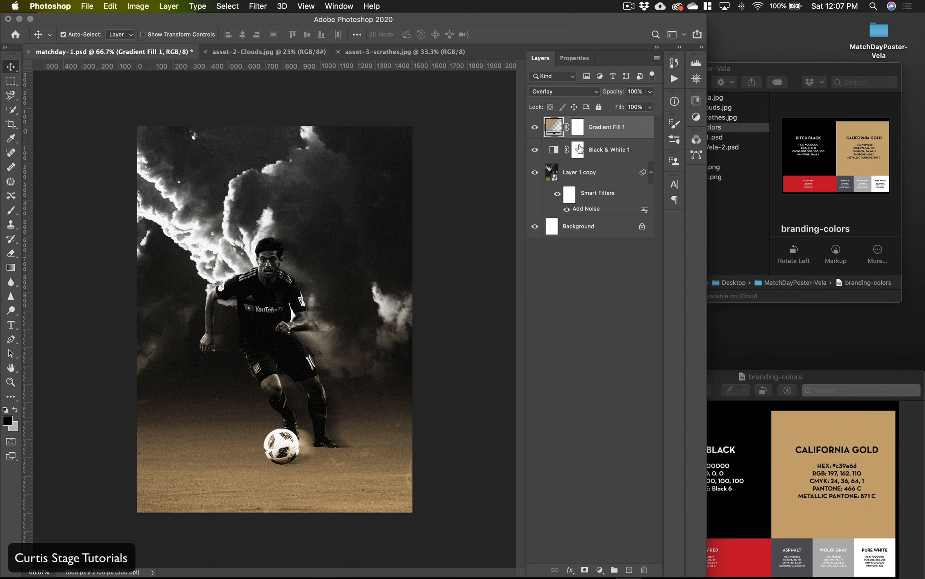
Step: Add a new empty layer above Gradient Fill 1 and fill it with the custom color c39e6d
click(629, 570)
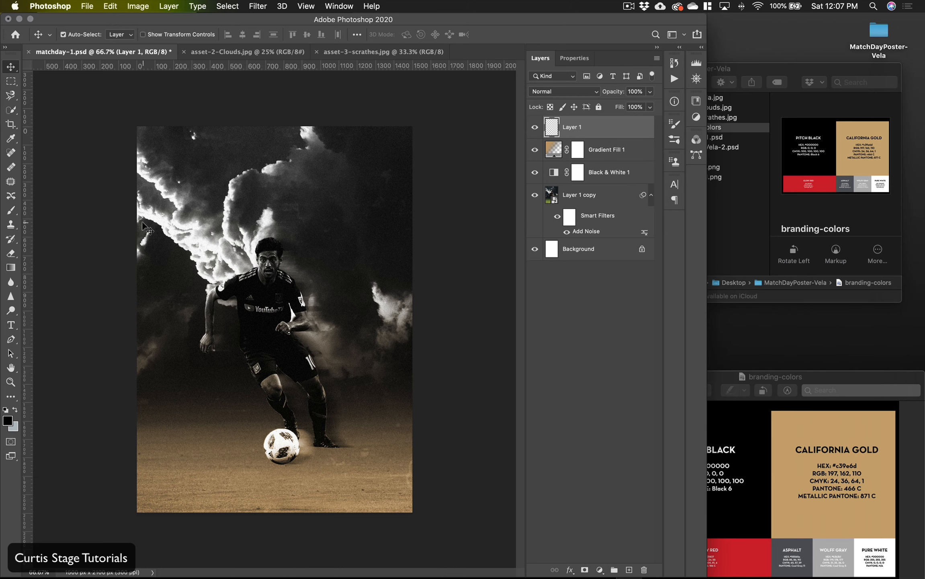
click(110, 5)
click(139, 182)
click(517, 167)
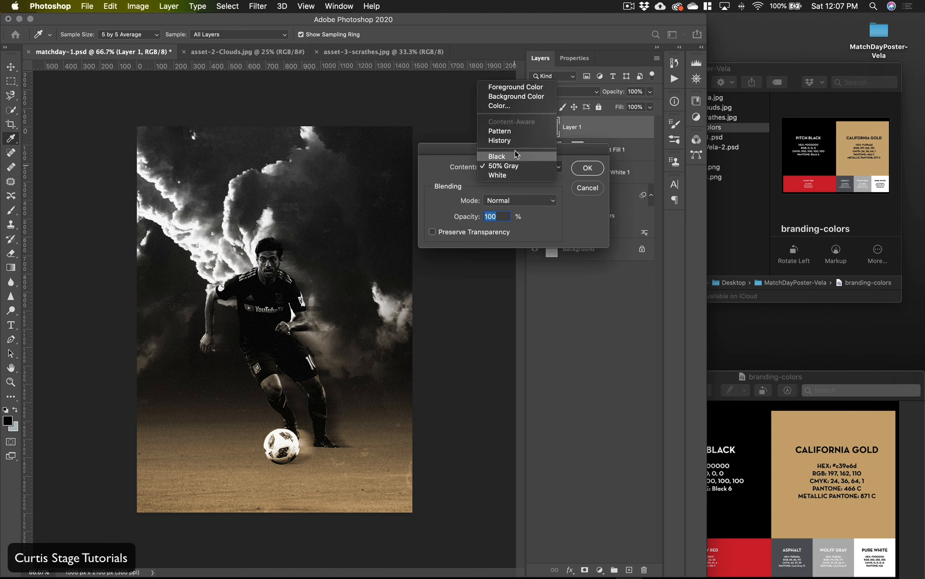
click(514, 107)
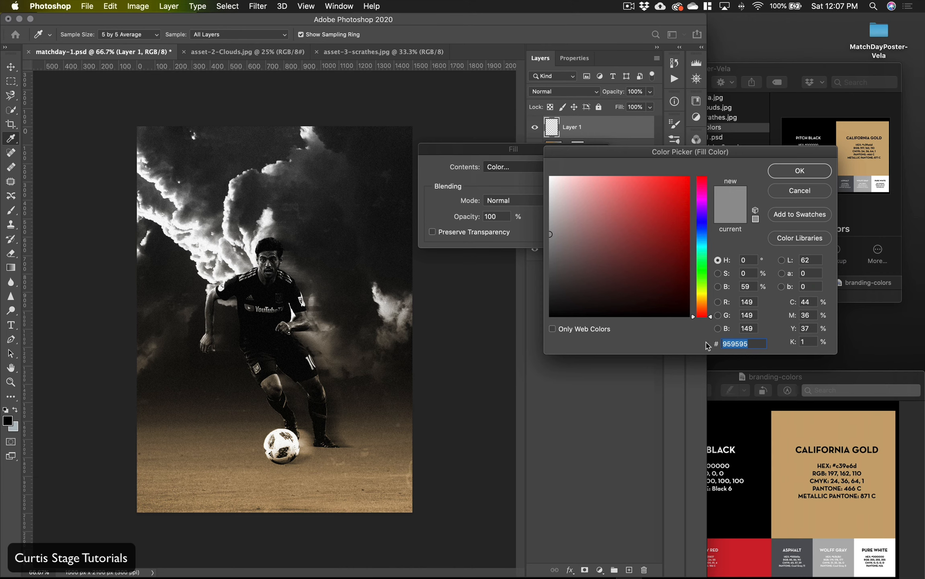
text(c39)
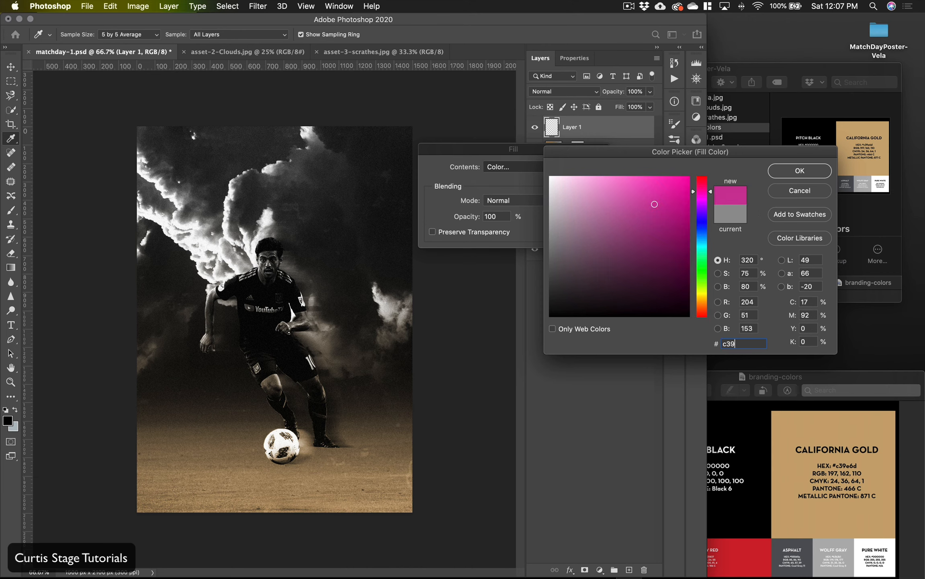
text(e6d)
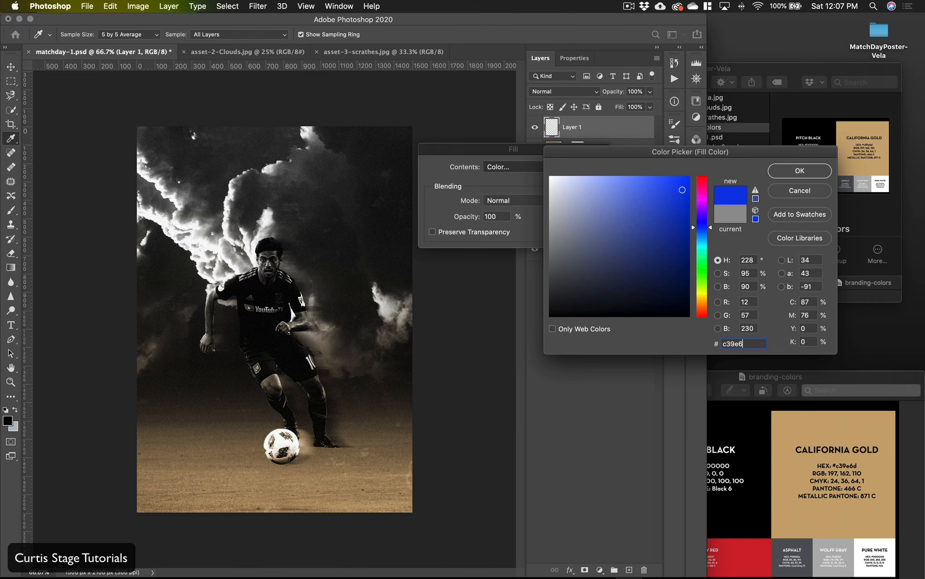
click(795, 175)
click(587, 169)
key(v)
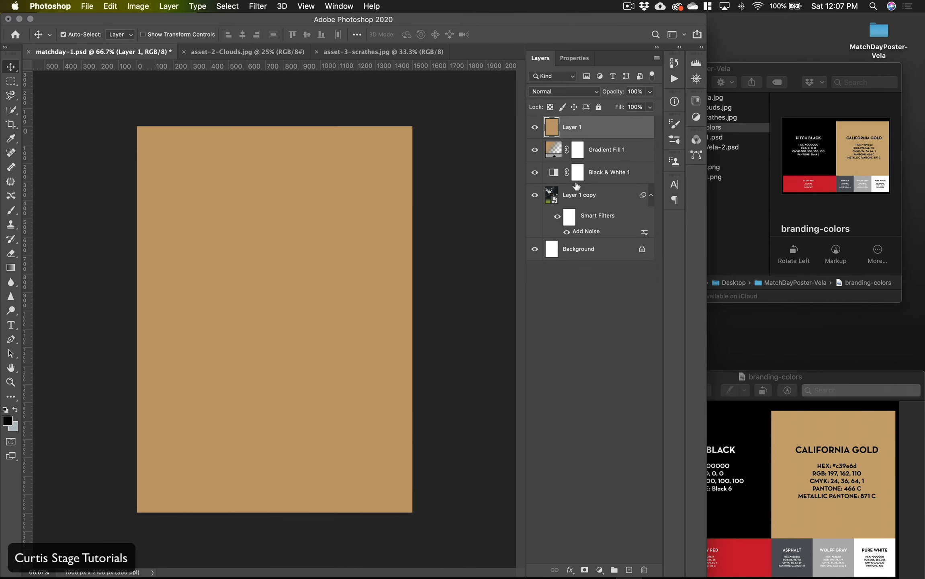
Step: Blend the solid gold layer in Soft Light mode and lower its opacity to 55%
click(565, 92)
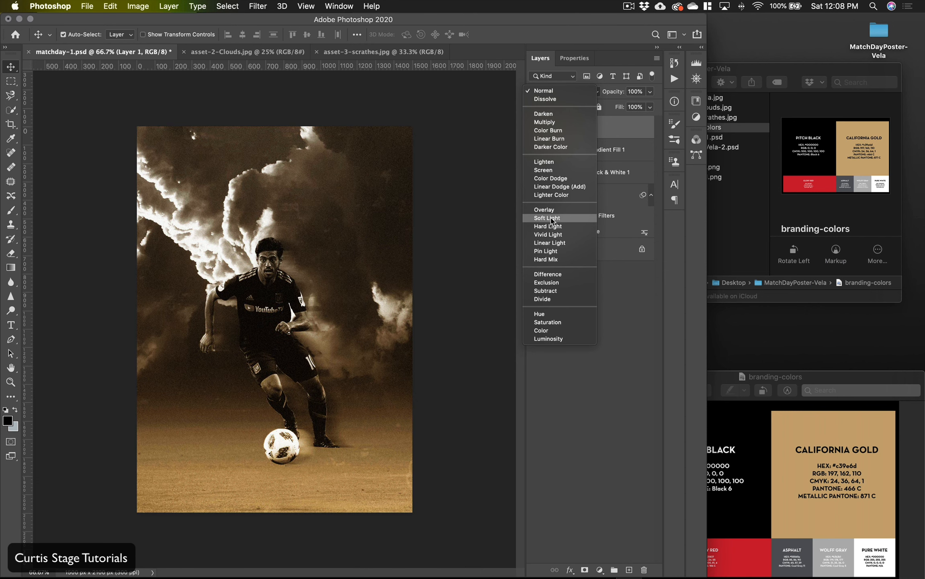
click(552, 220)
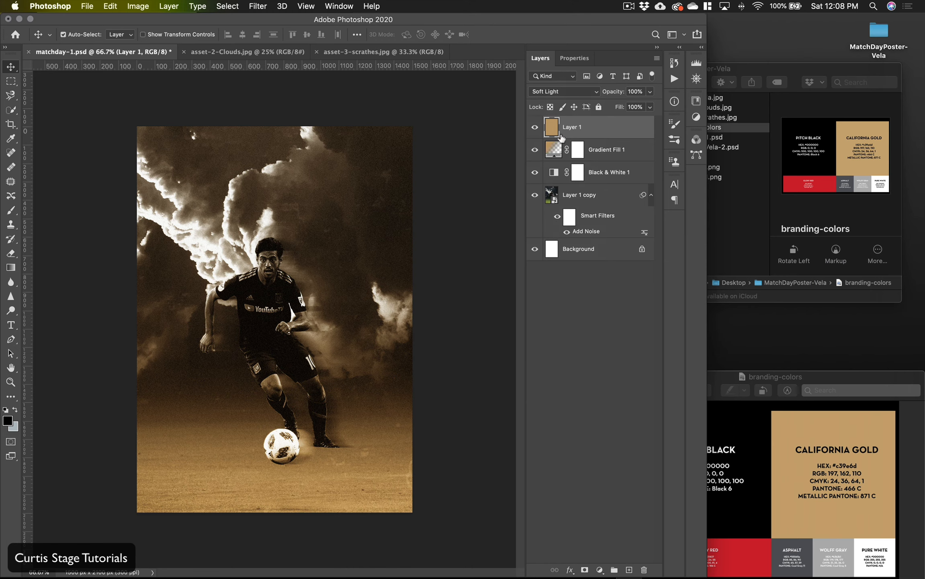
drag(615, 93, 612, 98)
click(585, 272)
drag(623, 111, 644, 114)
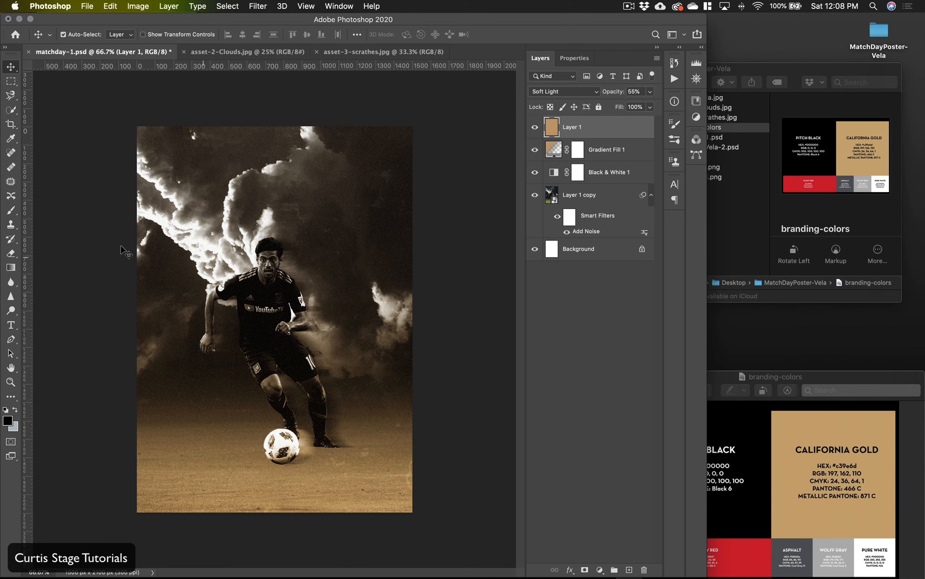
Step: Set up the Type tool with the Overgrow Demo font and a white text color
click(11, 325)
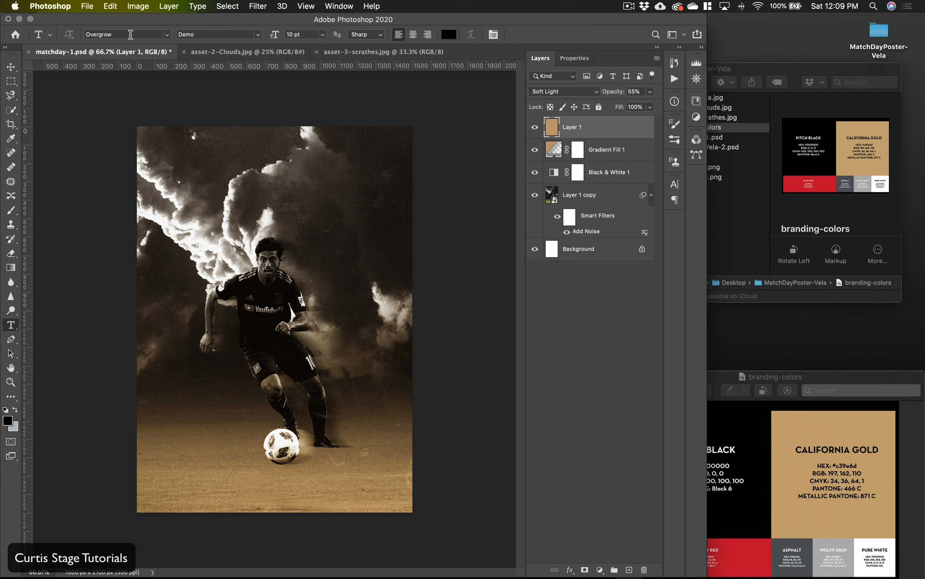
click(168, 36)
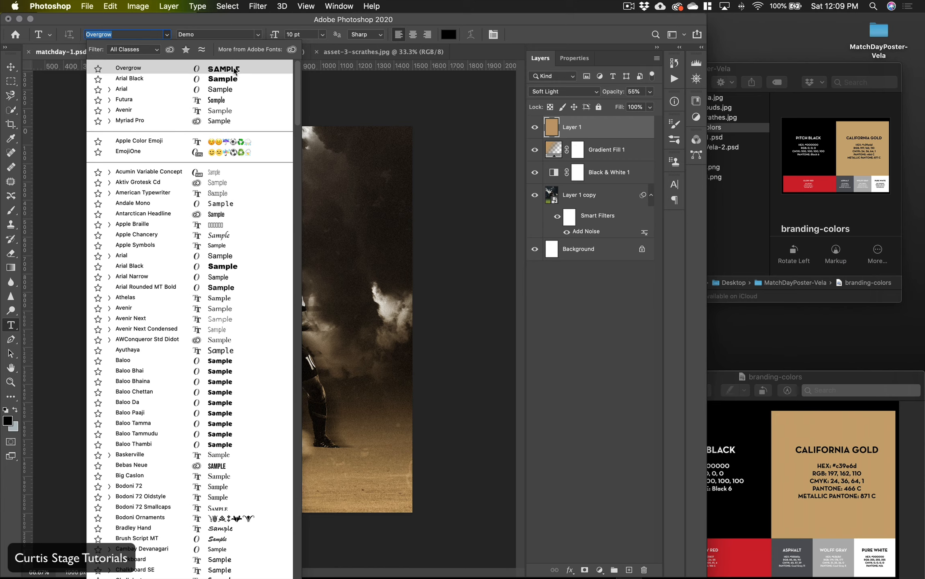
text(Arial)
click(448, 35)
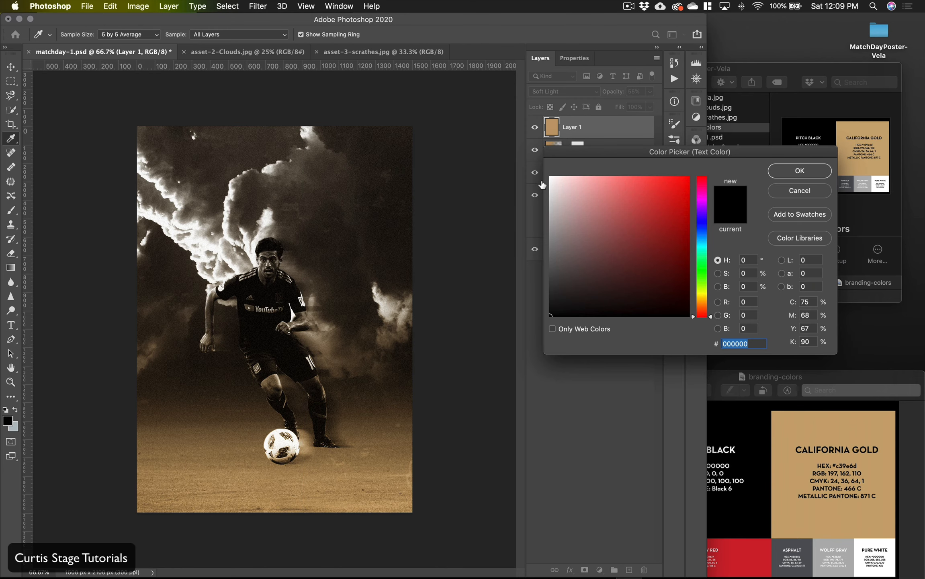
drag(557, 185, 532, 156)
click(791, 171)
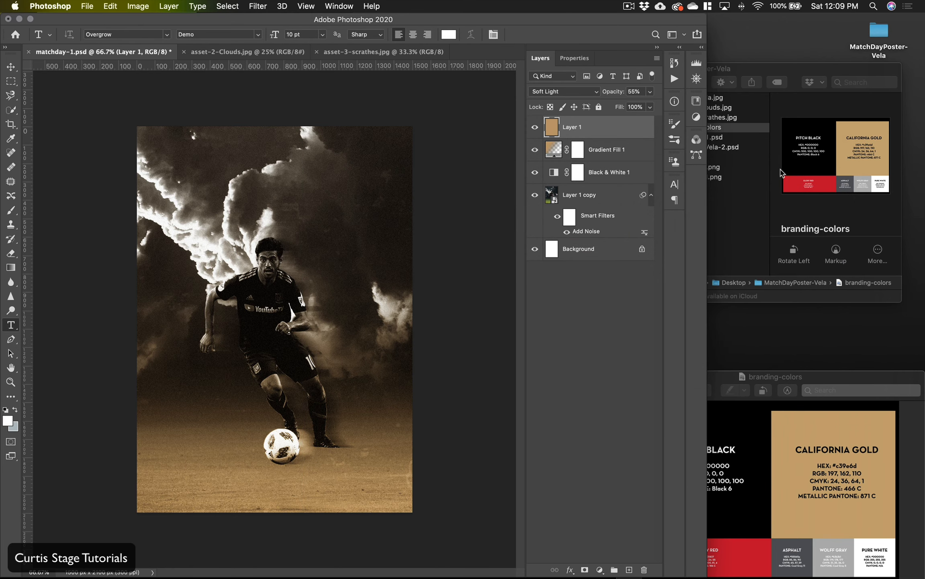
Step: Add the text VELA across the player's head and set its size to 121 pt
click(198, 263)
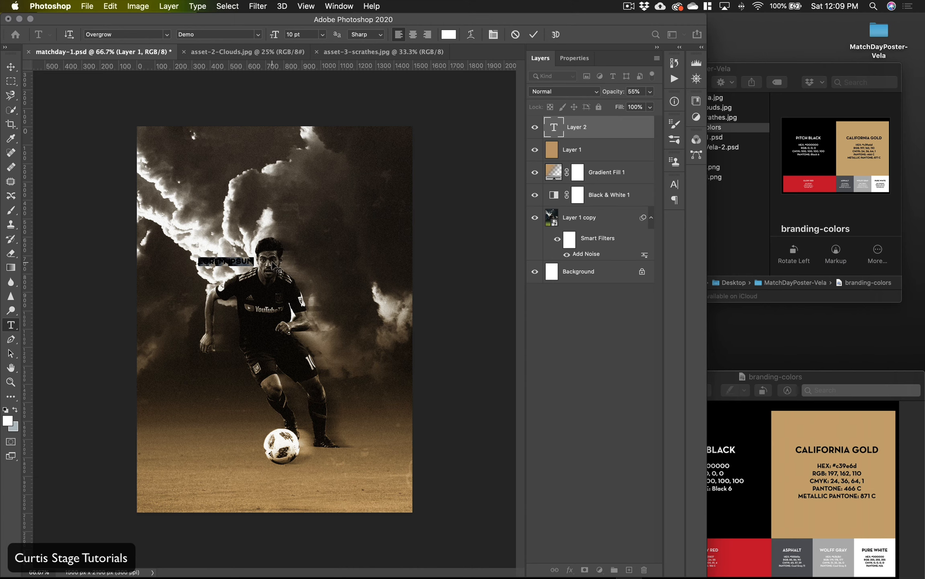
key(BackSpace)
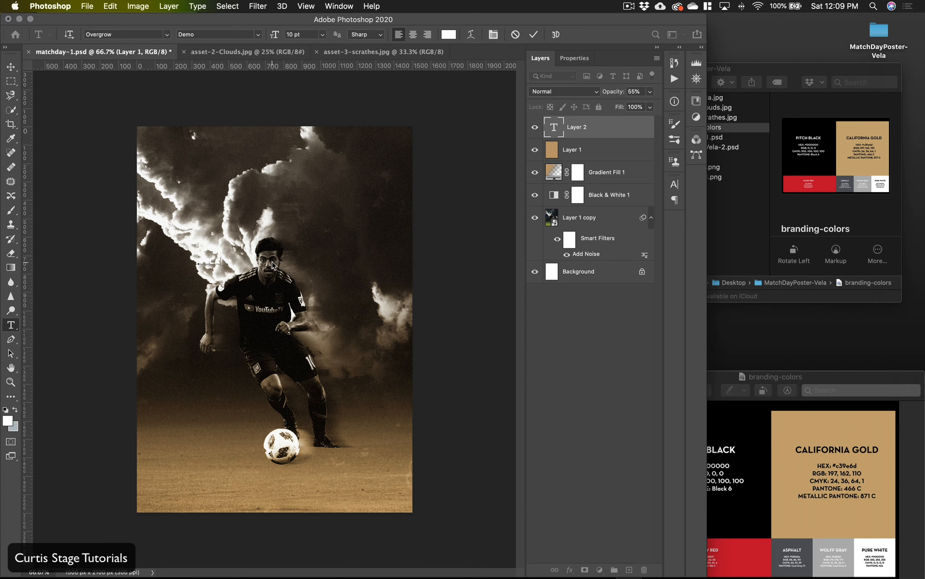
drag(222, 259, 186, 262)
drag(276, 34, 337, 38)
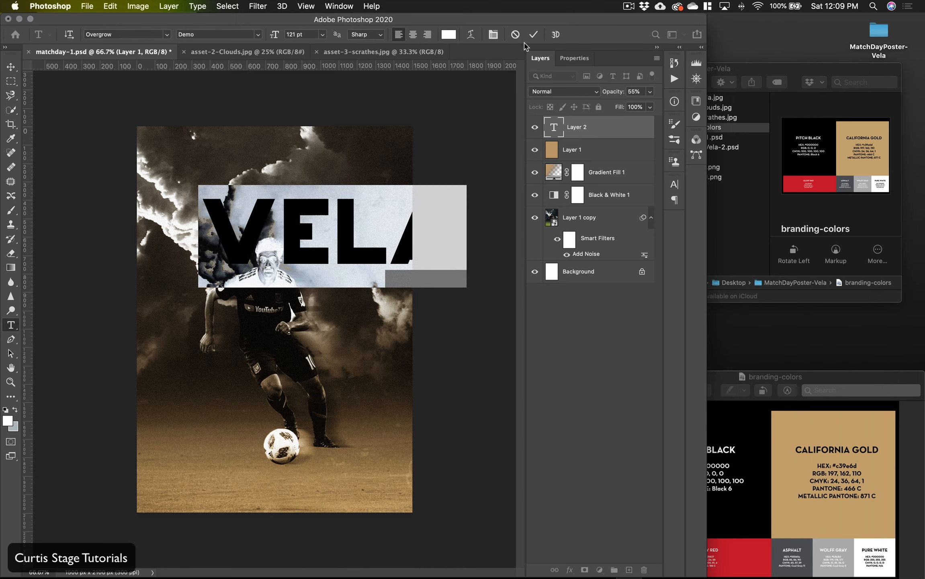
click(533, 35)
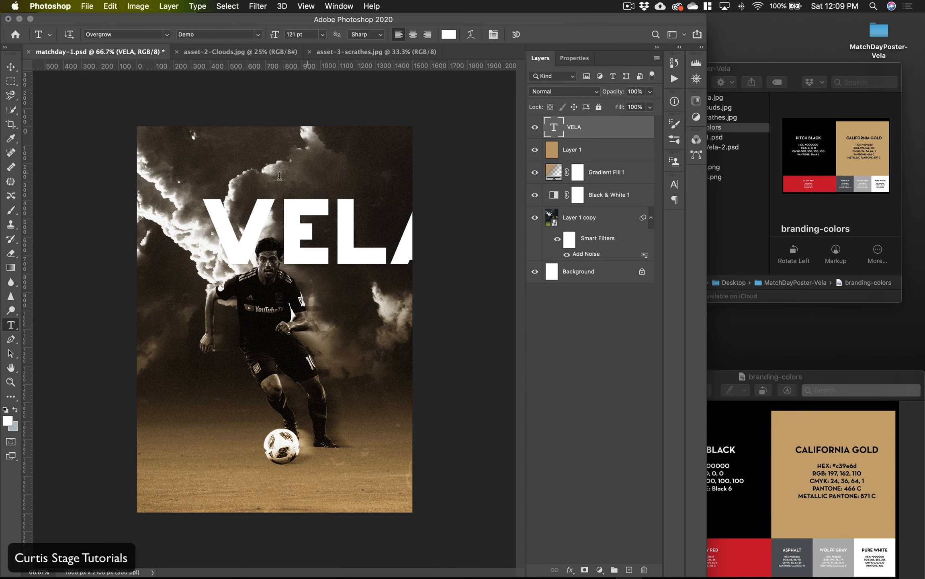
Step: Center the VELA text over the player's face and shoulders and move its layer directly beneath Black & White 1
click(12, 69)
drag(309, 257, 252, 289)
drag(608, 134, 601, 189)
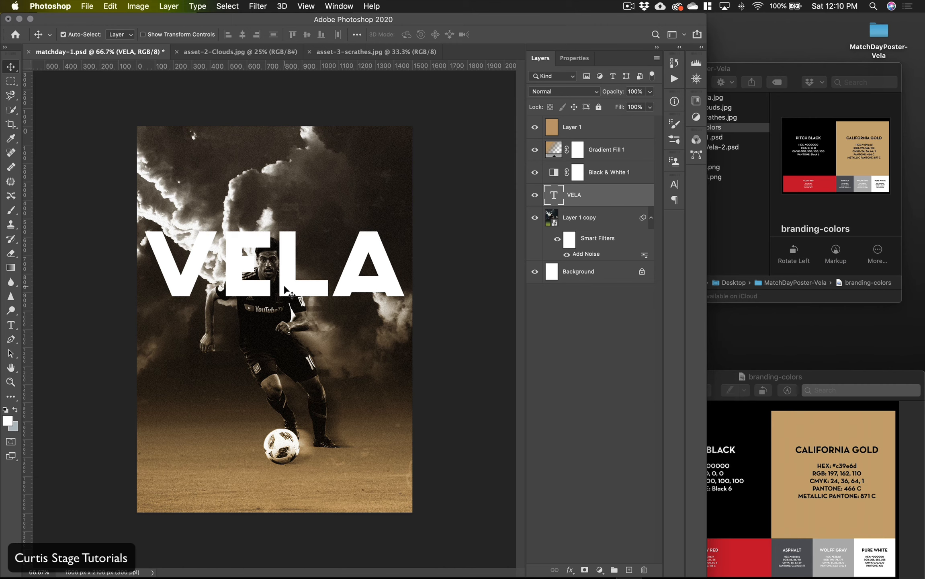
Step: Blend the VELA text layer in Soft Light mode and move it to the top of the layer stack
click(570, 92)
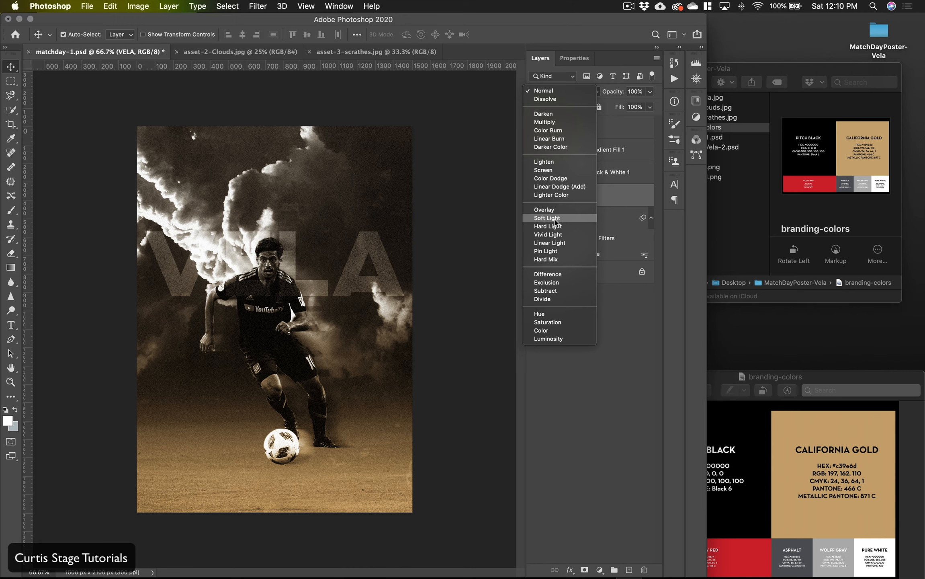
click(555, 222)
drag(611, 198, 610, 128)
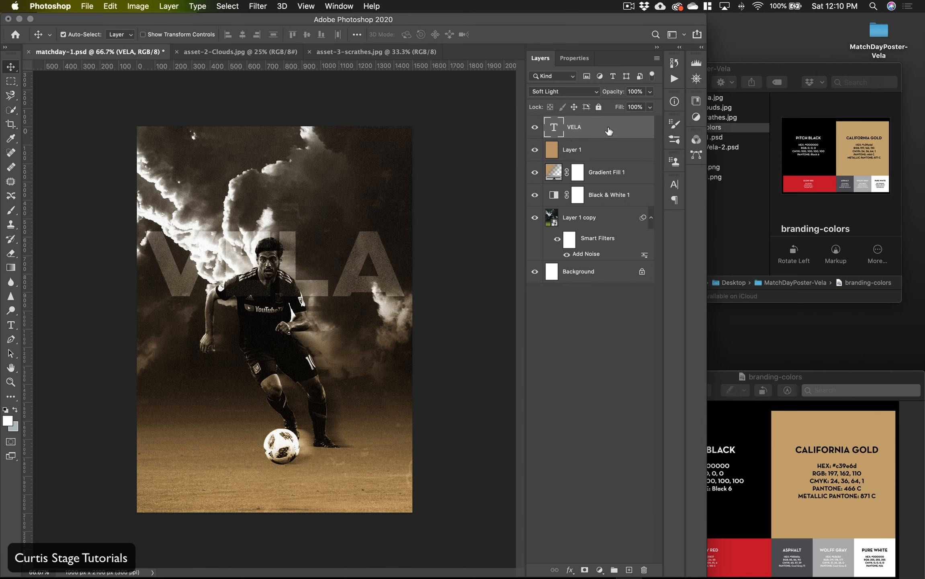
Step: Move the VELA text down the poster so it runs across the player's waist
drag(287, 290, 288, 299)
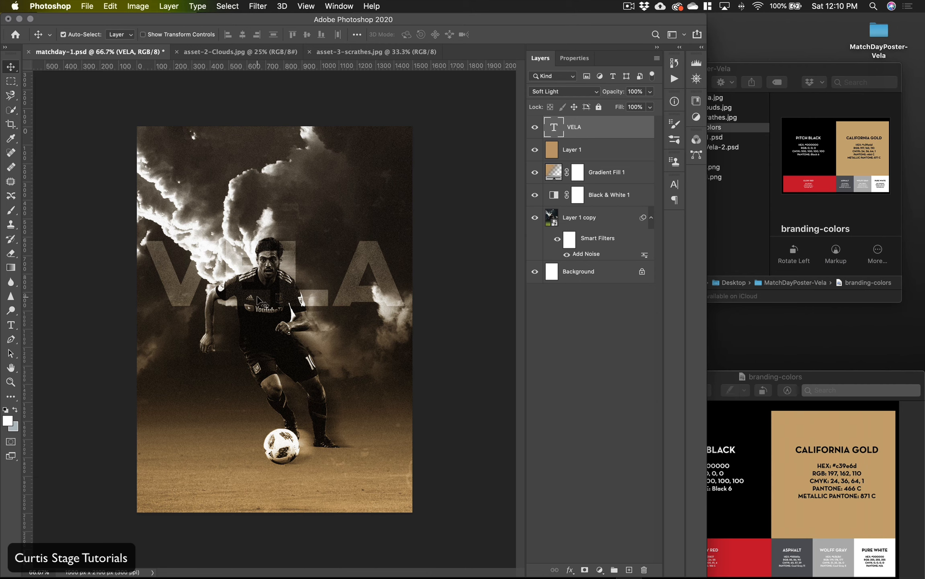
drag(302, 304, 341, 348)
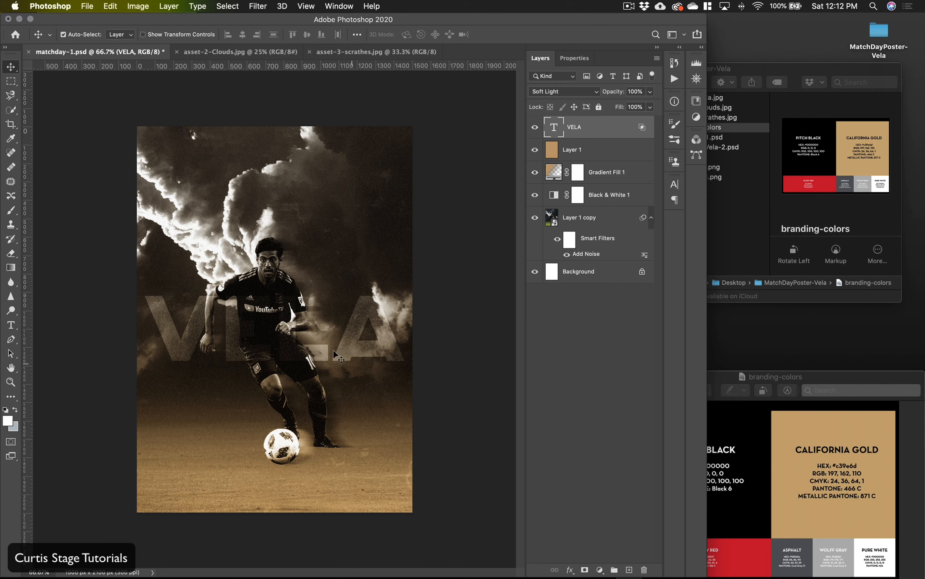
Step: Add an inside Stroke effect to the VELA text layer and color it white (ffffff)
click(569, 570)
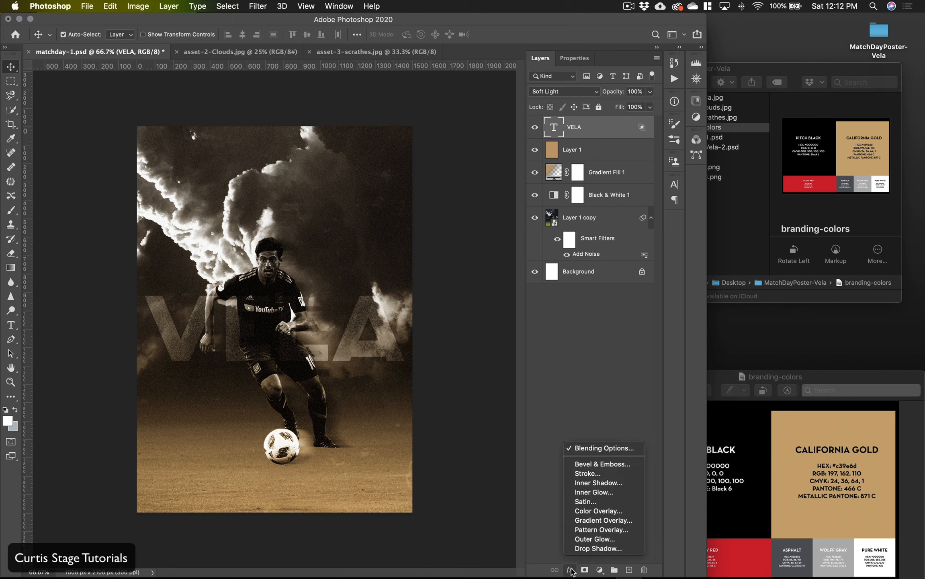
click(608, 476)
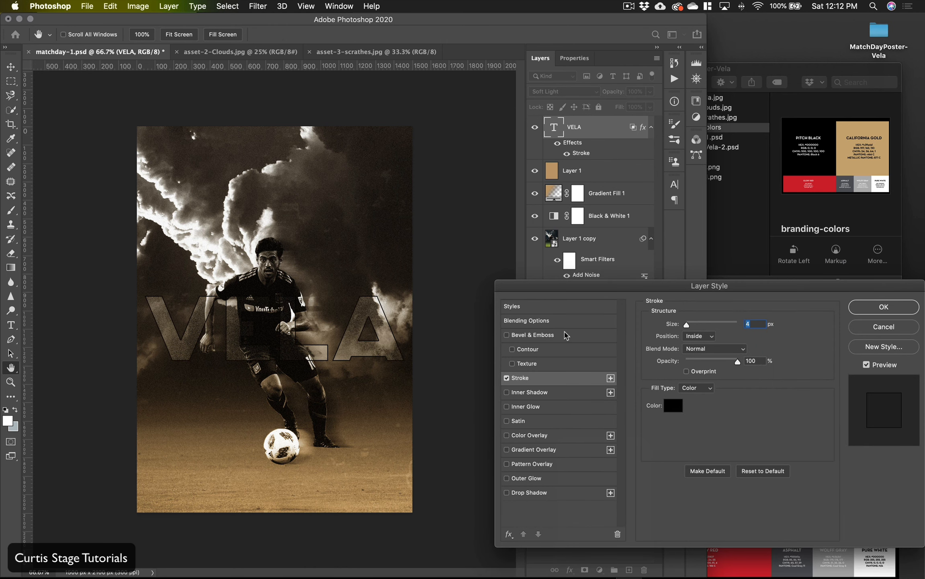
click(673, 406)
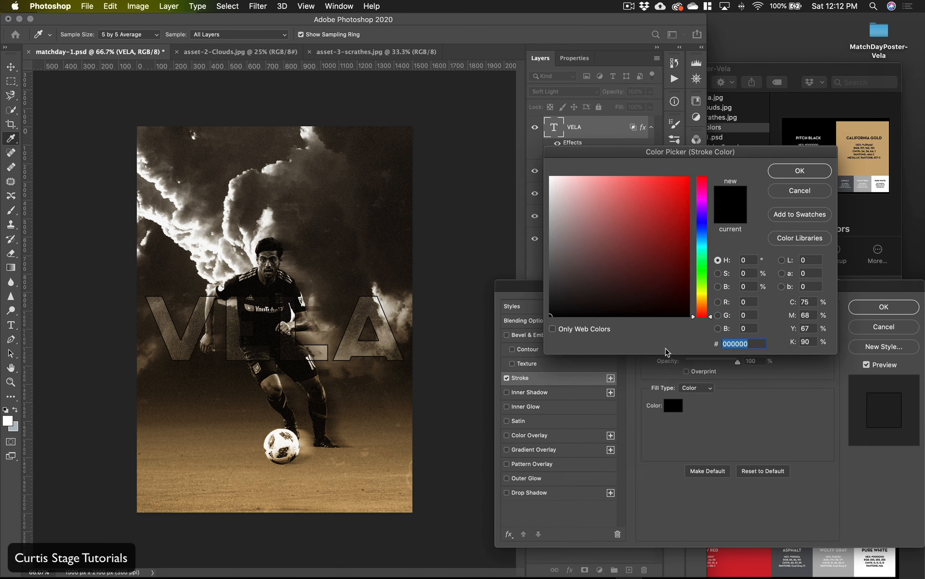
drag(557, 258, 544, 153)
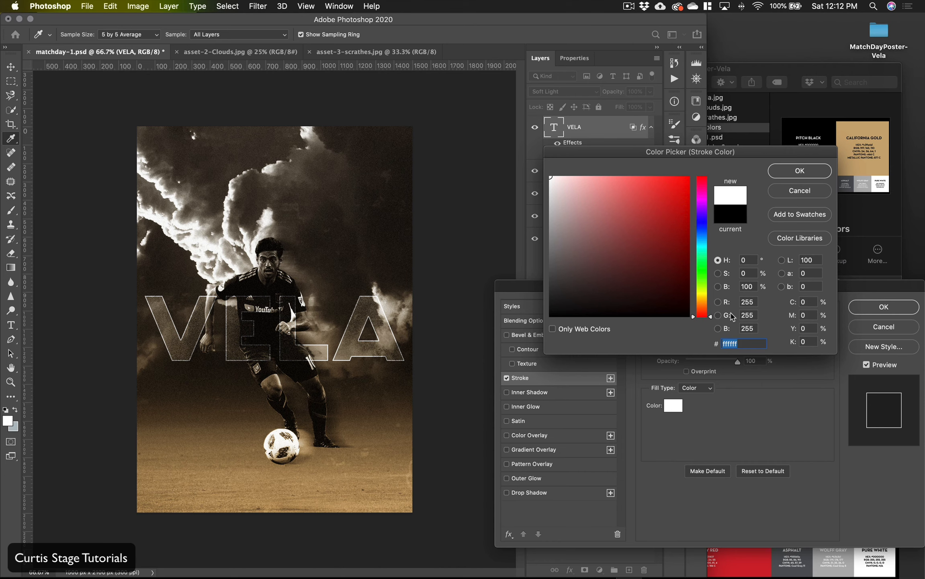
click(795, 178)
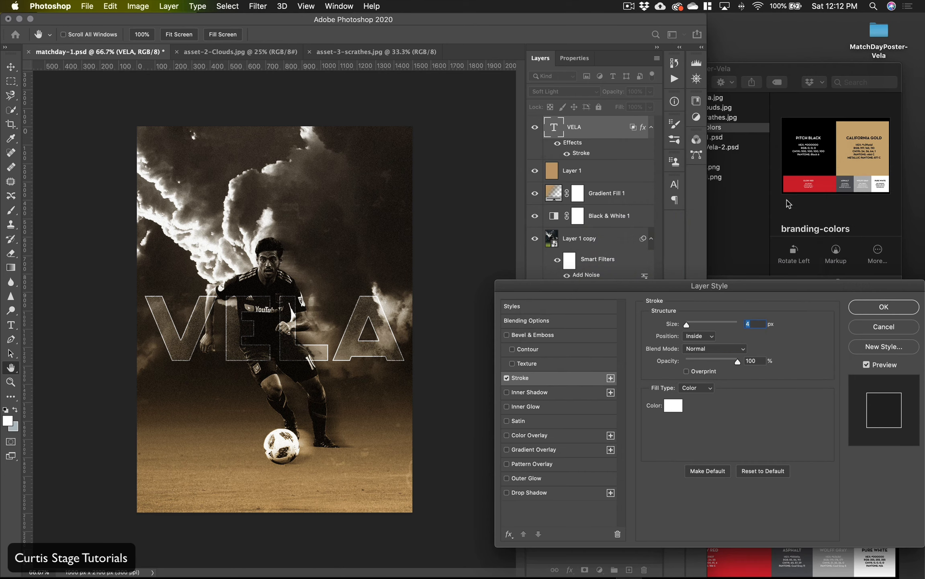
Step: Set the VELA text's stroke size to 3 px and its opacity to 61%
drag(687, 327, 685, 330)
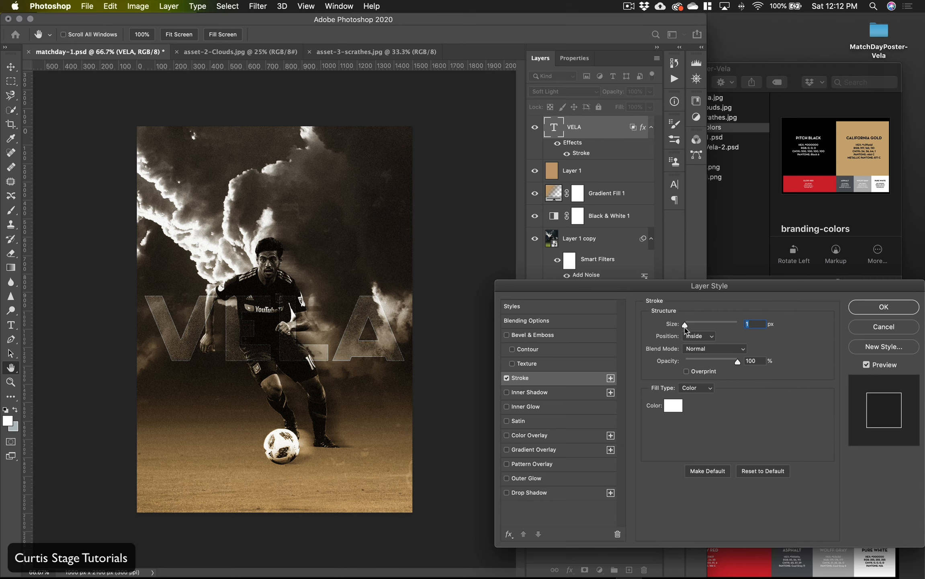
mouse_move(735, 365)
mouse_down()
mouse_move(715, 366)
mouse_move(723, 367)
mouse_up()
drag(686, 325, 686, 326)
click(686, 326)
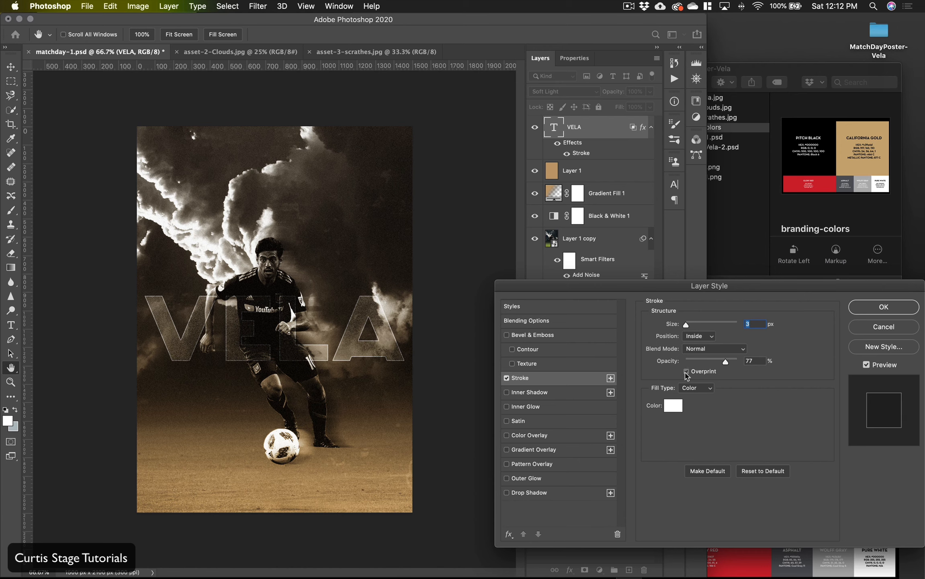
drag(726, 362, 716, 363)
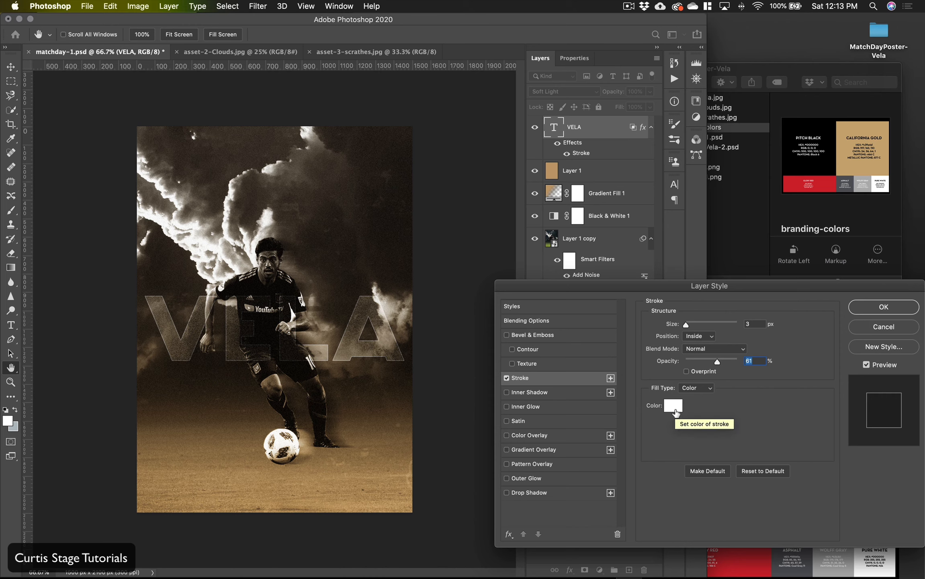
Step: Change the stroke color of the VELA text to light gold e7d2b3 and apply the layer style
click(677, 413)
click(381, 457)
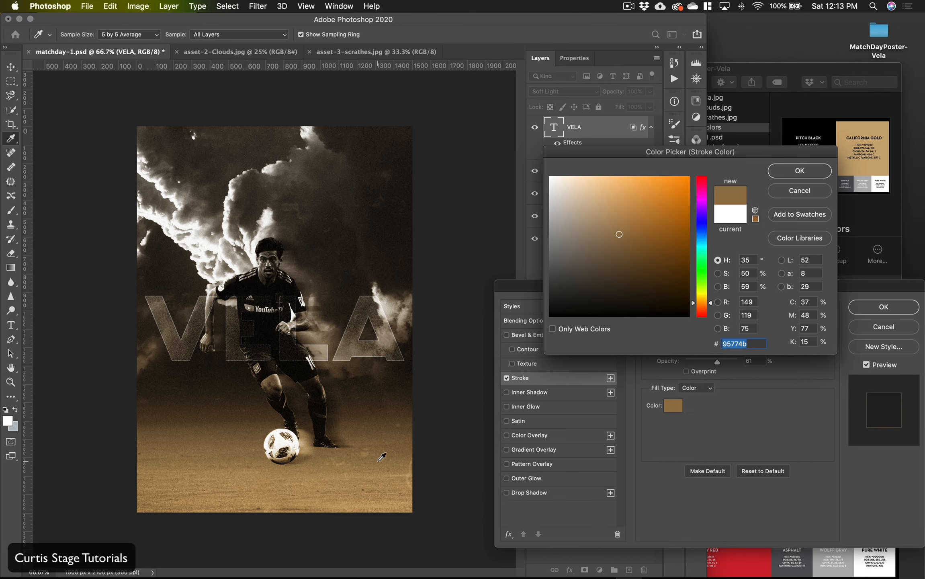
click(382, 431)
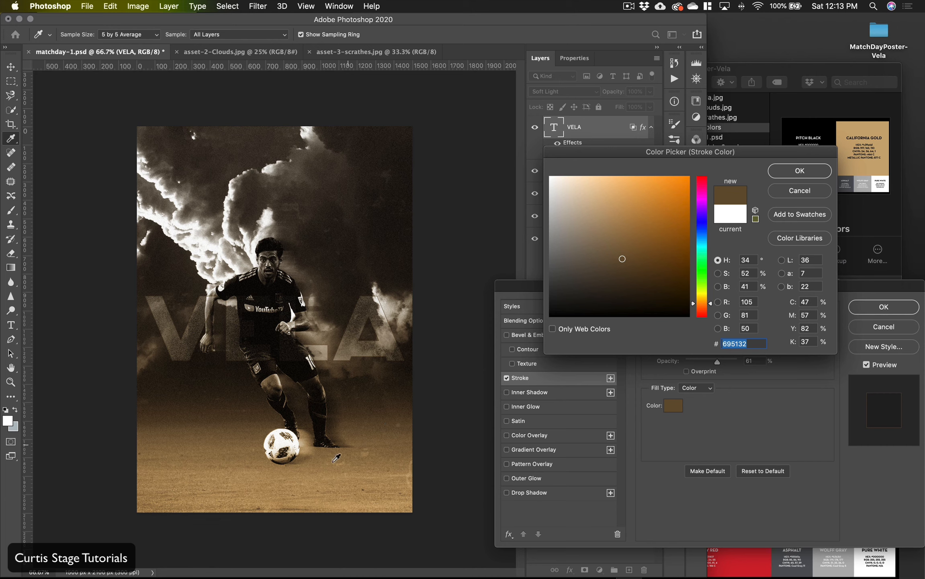
click(277, 497)
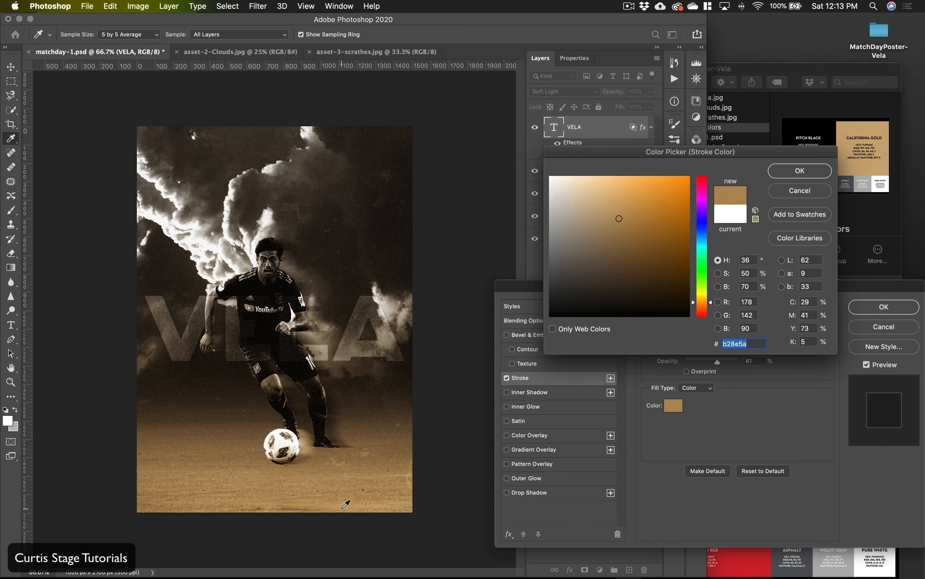
click(584, 193)
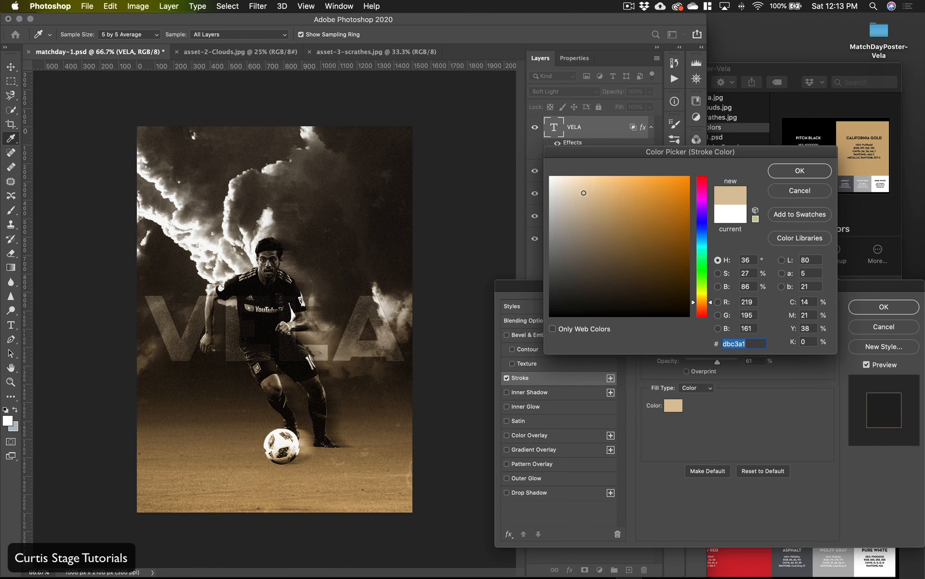
drag(583, 192, 581, 189)
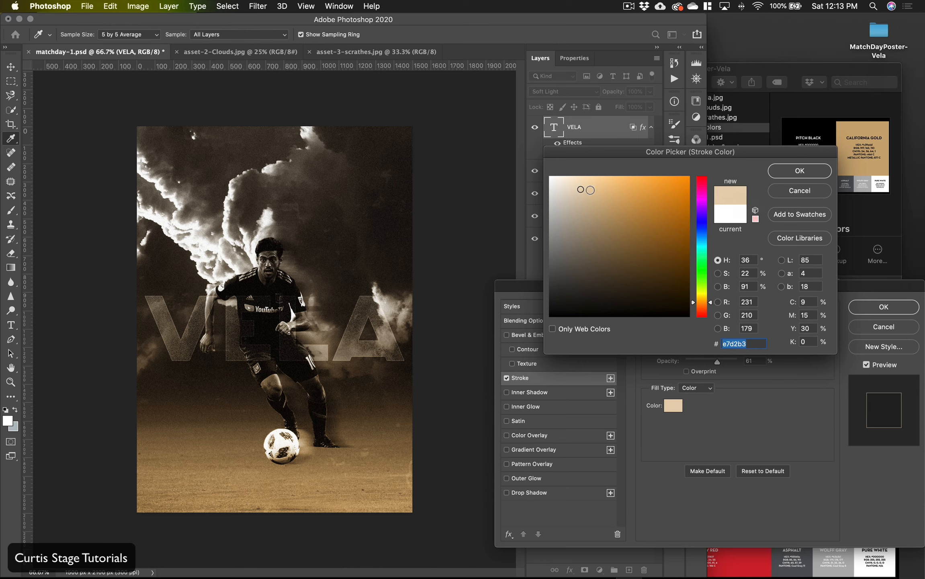
click(779, 172)
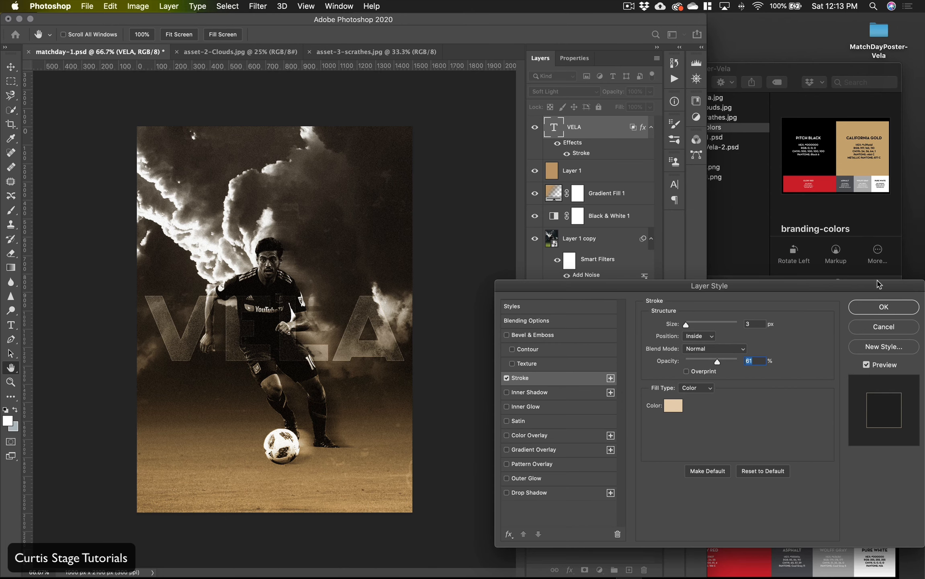
click(883, 306)
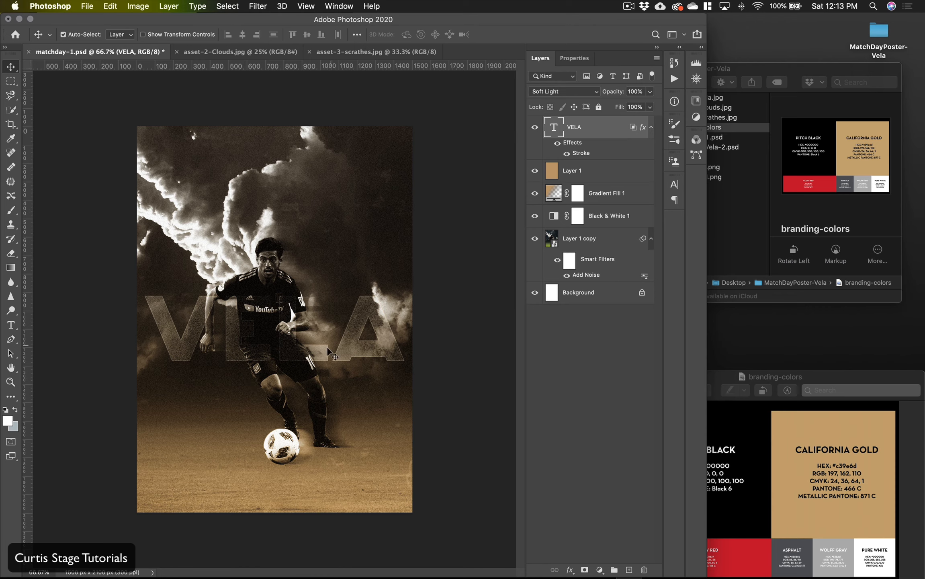
Step: Reduce the VELA text to 113 pt and reposition it centered across the player's head and shoulders
mouse_move(307, 351)
mouse_down()
mouse_move(296, 248)
mouse_move(303, 343)
mouse_up()
double_click(554, 127)
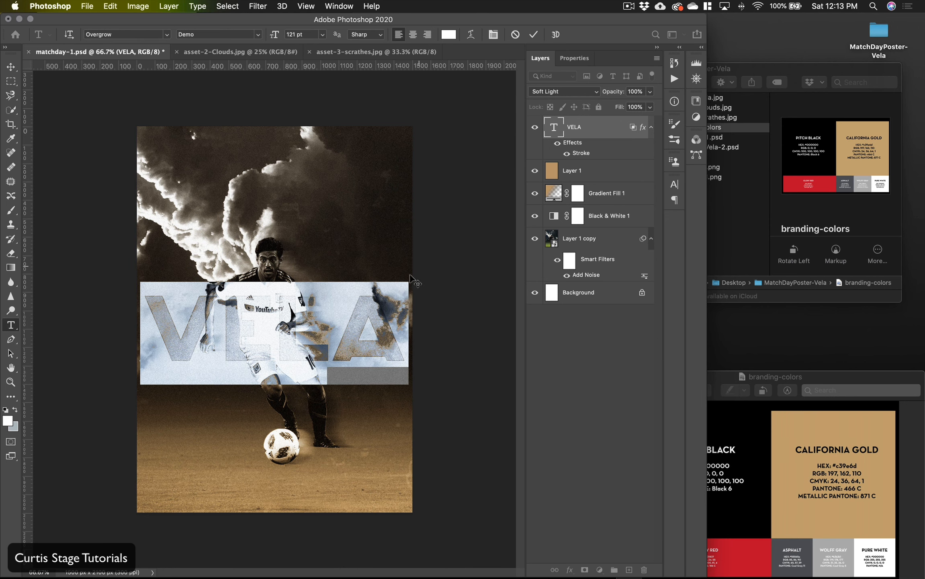
drag(277, 34, 272, 35)
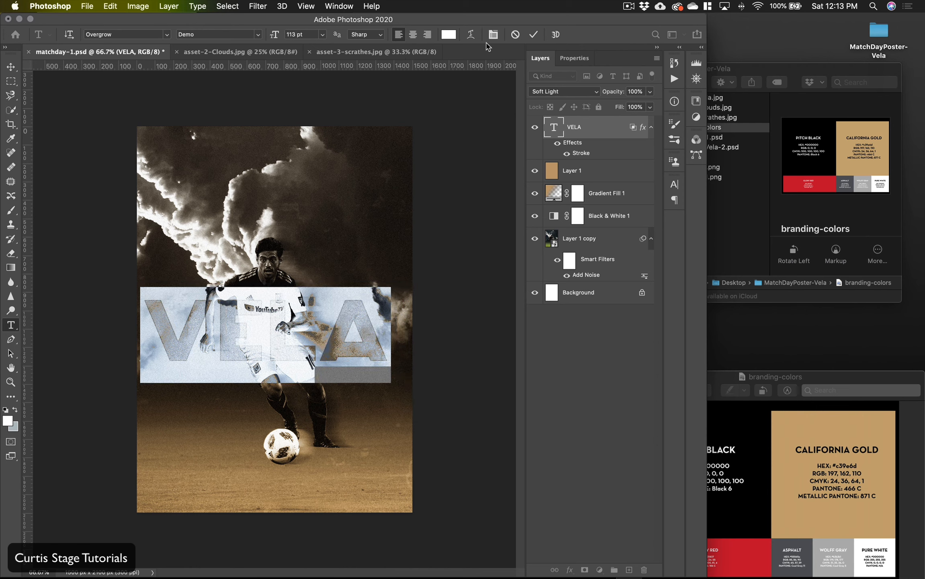
click(534, 34)
key(v)
drag(338, 353, 310, 293)
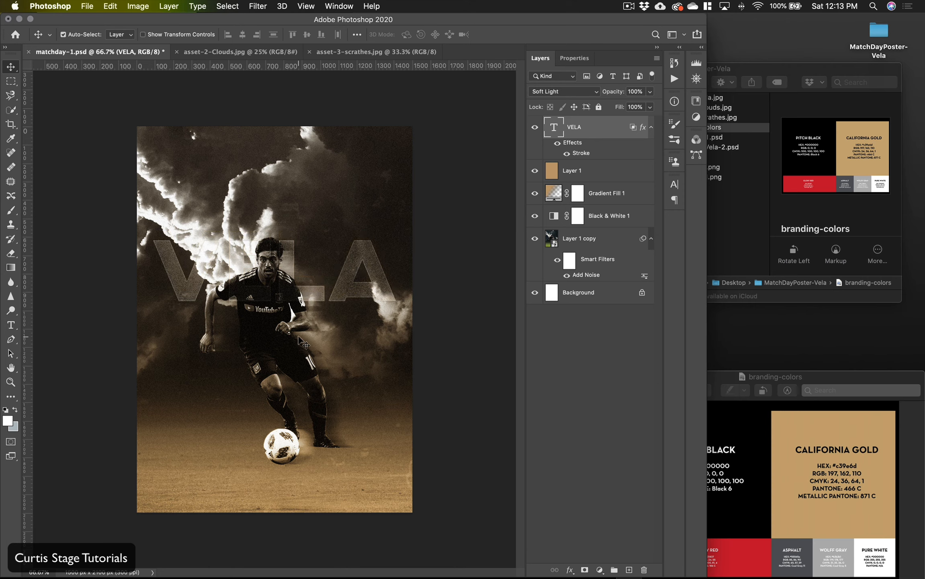
Step: Examine the VELA text's outline and blending over the player and clouds at close range
key(super+plus)
key(super+plus)
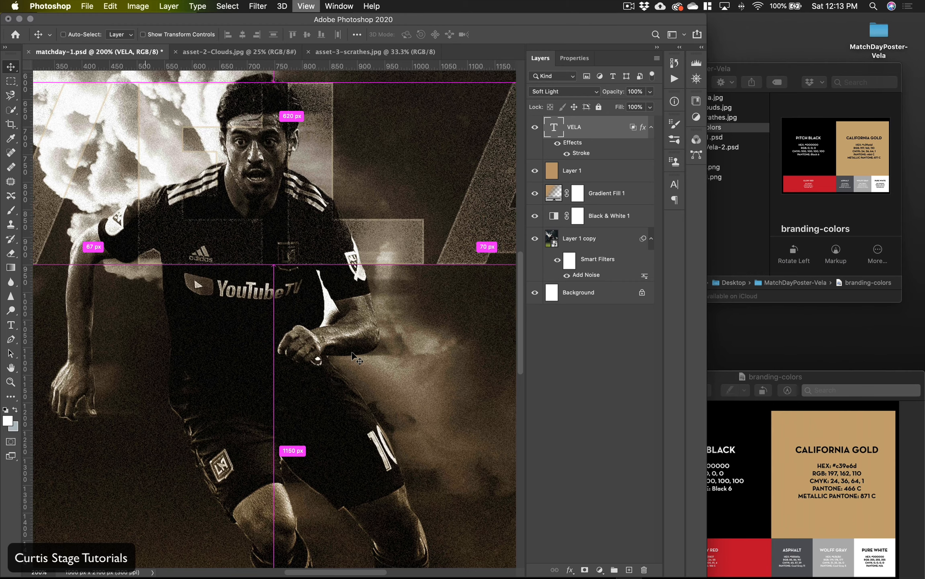
key(super+minus)
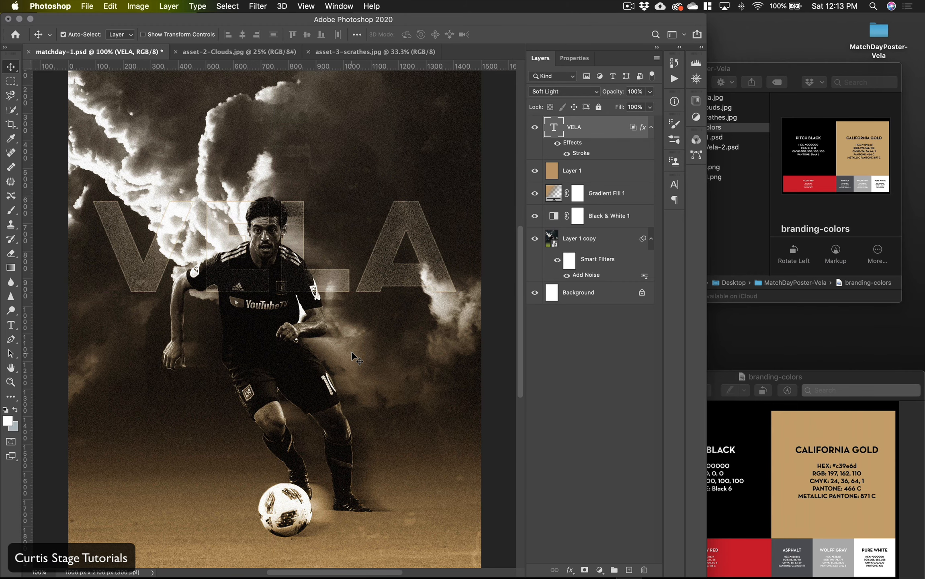
scroll(351, 353, up, 4)
scroll(352, 353, right, 3)
scroll(346, 357, left, 3)
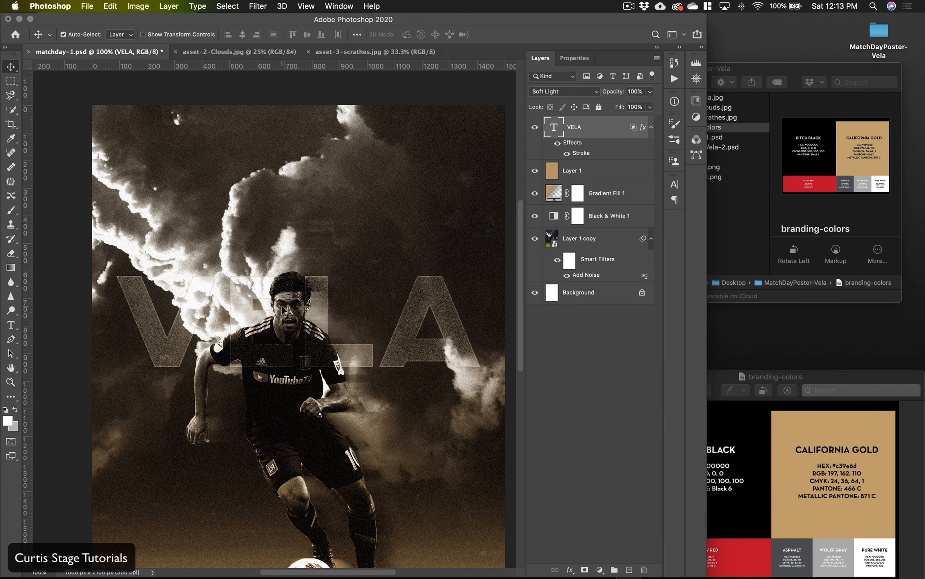
scroll(288, 312, down, 1)
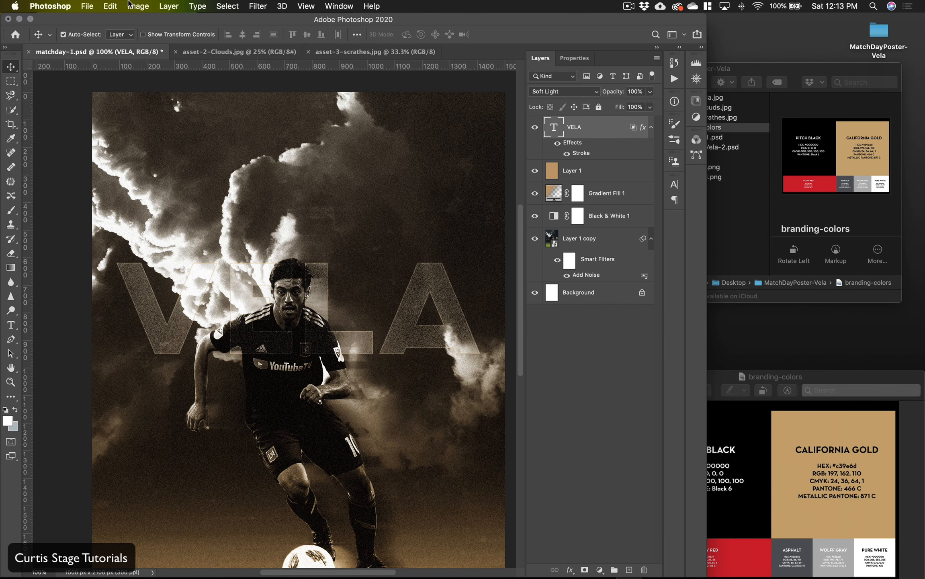
Step: Rasterize the VELA type layer and add a layer mask to it
click(148, 4)
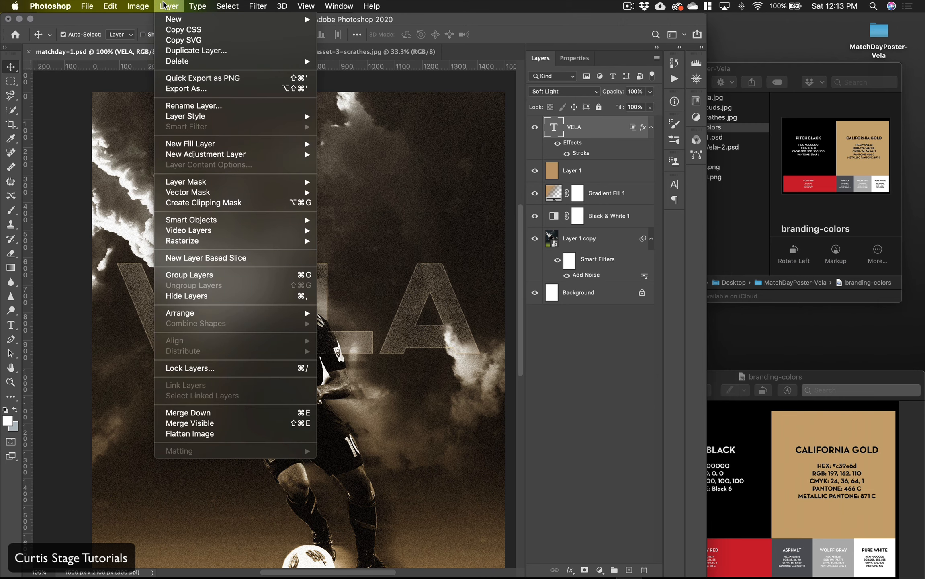
mouse_move(195, 240)
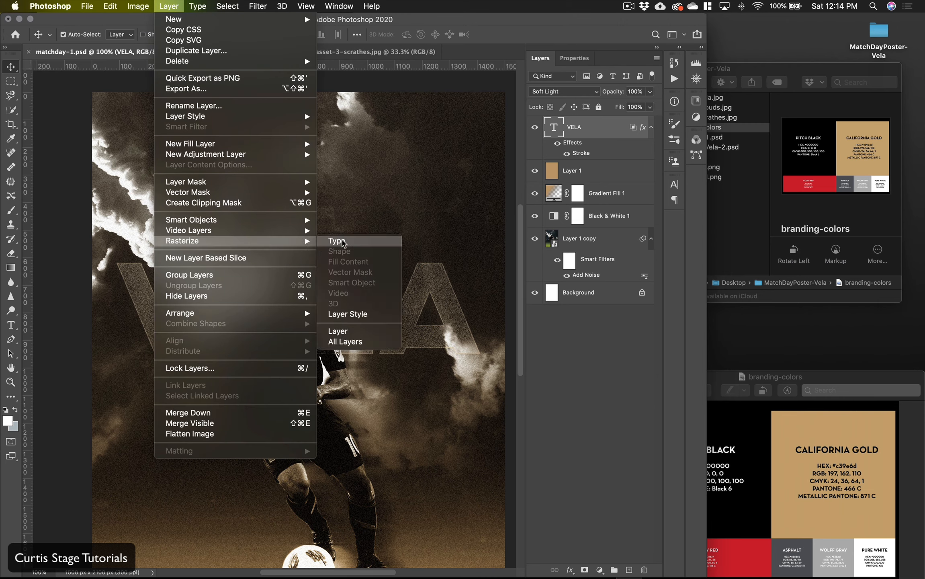
click(337, 241)
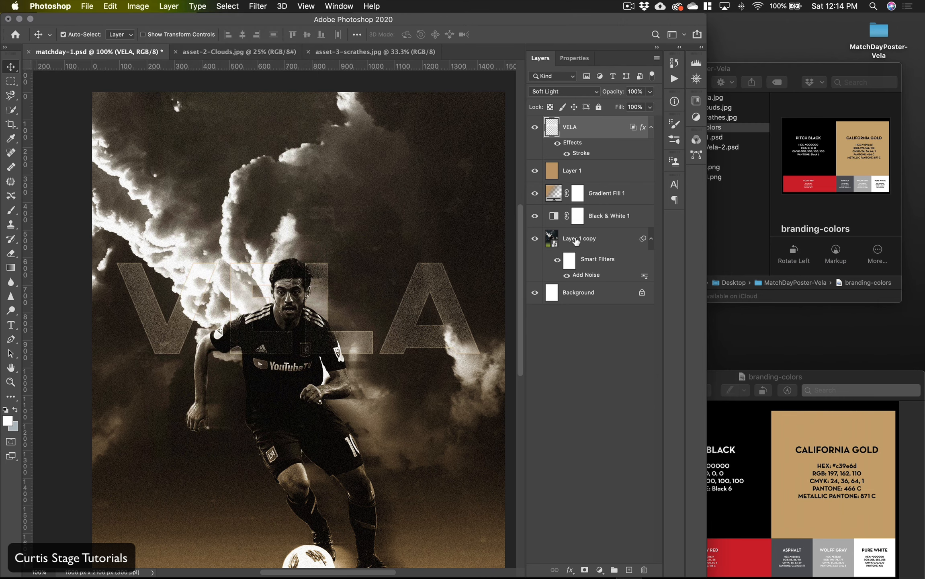
click(585, 567)
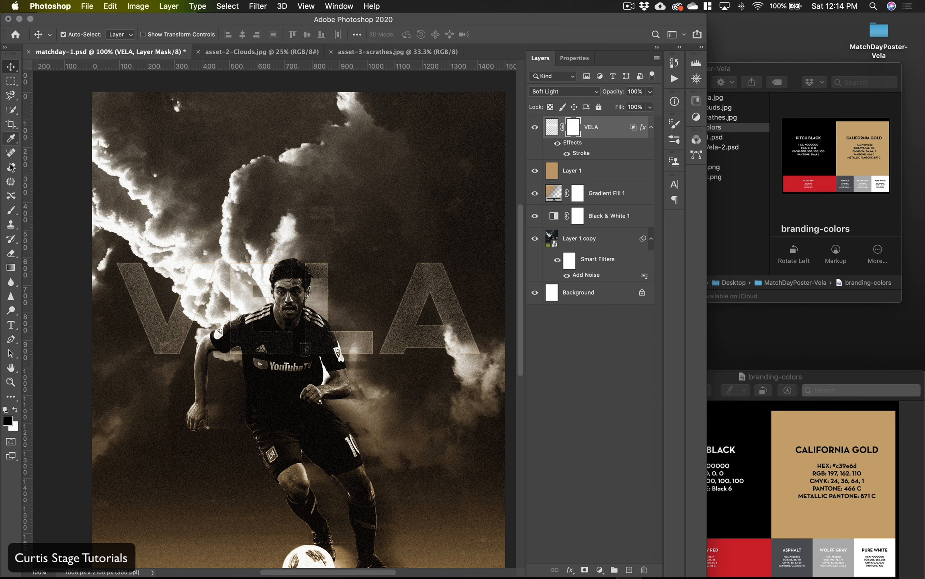
Step: Paint black on the VELA layer's mask with a 20 px brush to hide the lettering over the player's face and hair
click(11, 211)
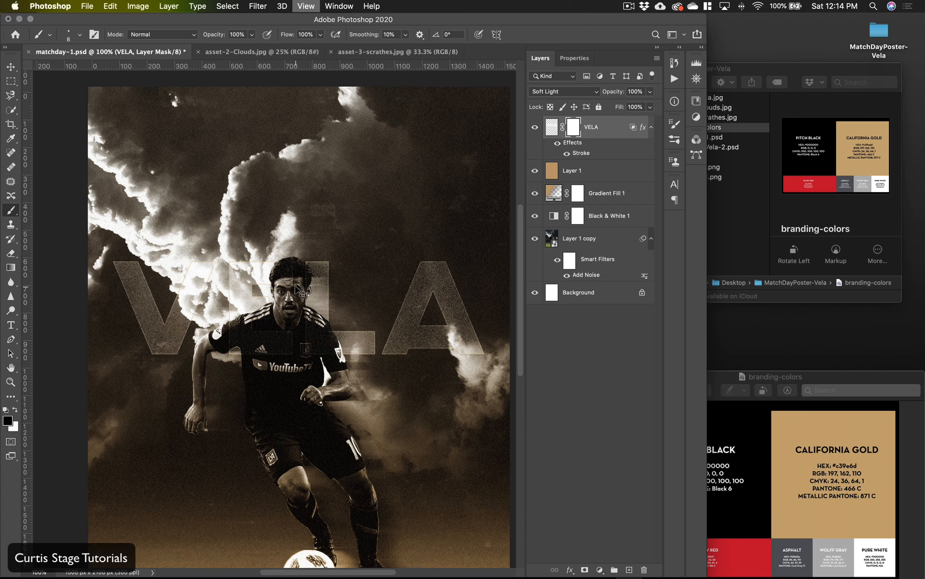
key(super+equal)
key(super+equal)
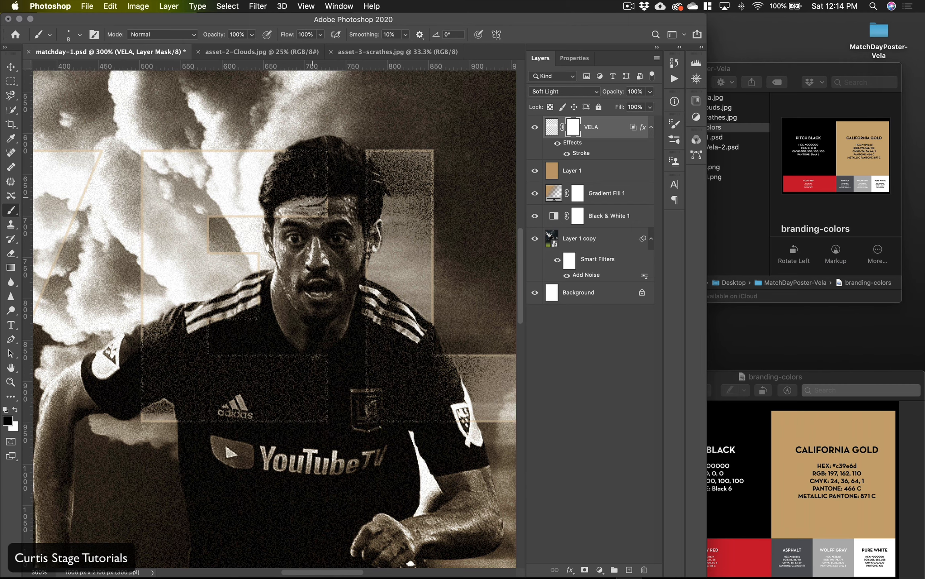
key(bracketright)
key(bracketright)
mouse_move(331, 204)
mouse_down()
mouse_move(312, 218)
mouse_move(317, 193)
mouse_move(274, 212)
mouse_move(338, 159)
mouse_move(303, 157)
mouse_move(278, 179)
mouse_up()
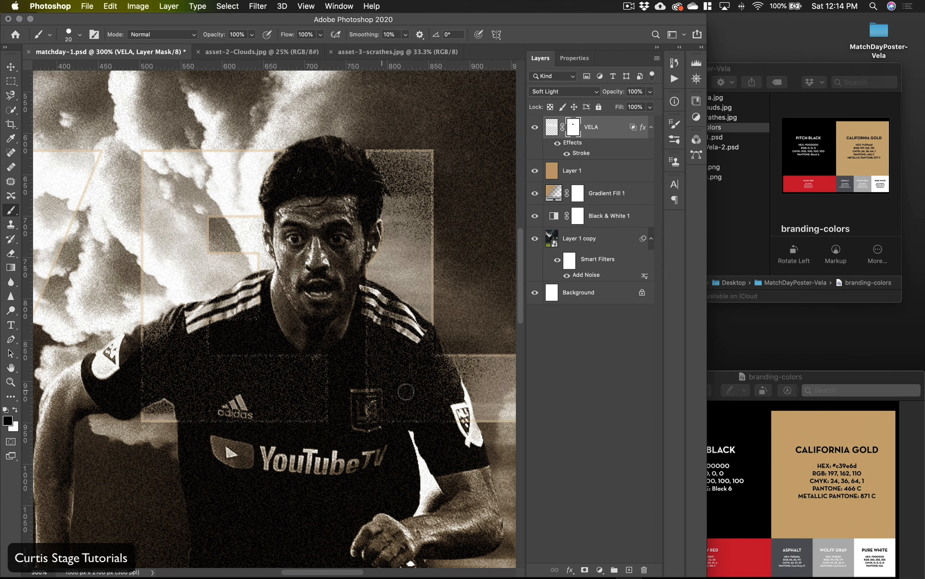
Step: Examine the masked VELA lettering around the player's head, shoulders and jersey, both close up and on the whole poster
scroll(309, 243, left, 4)
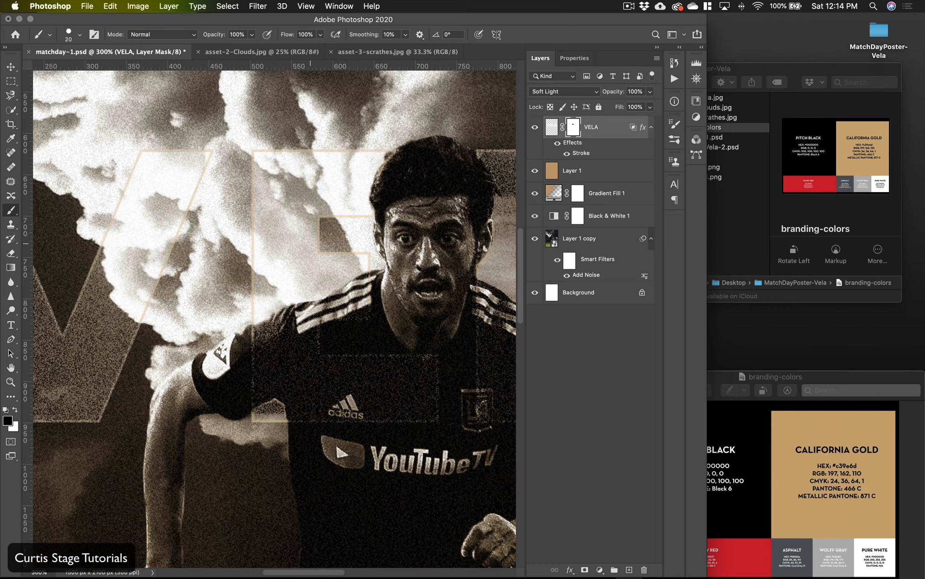
scroll(310, 243, right, 8)
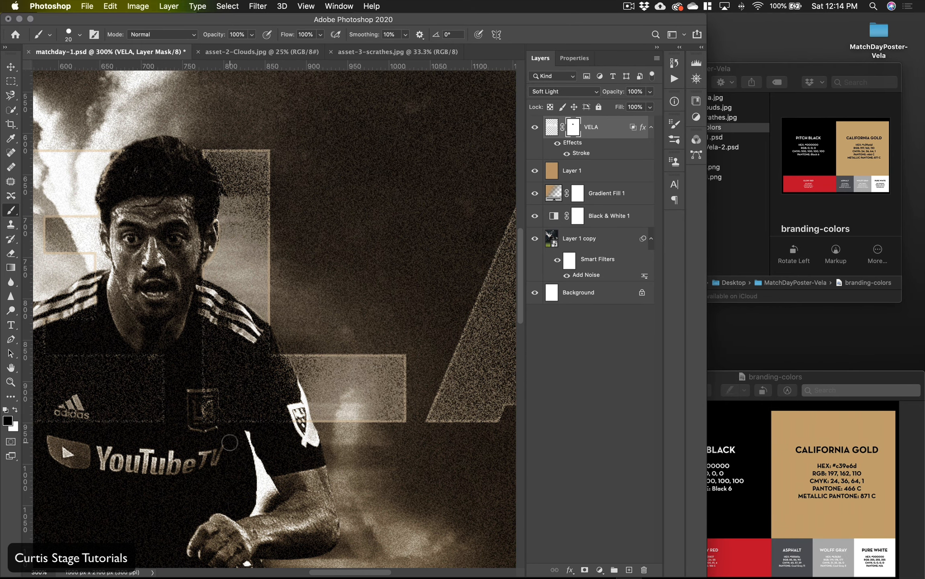
scroll(169, 260, left, 4)
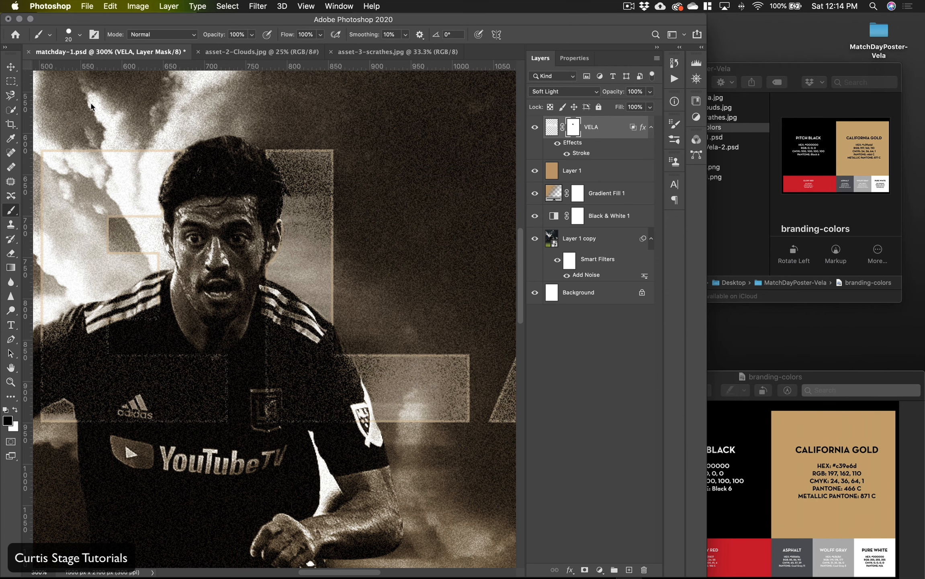
scroll(267, 251, left, 5)
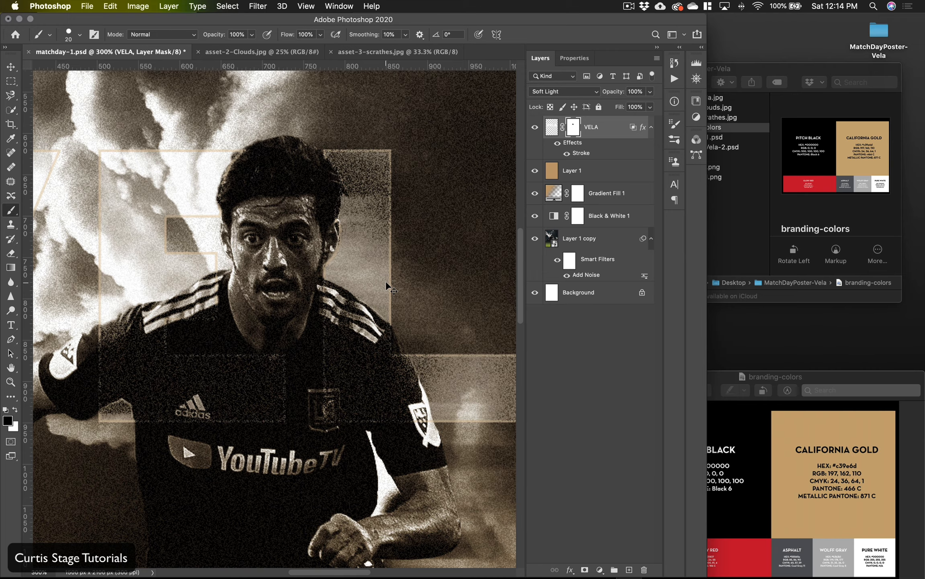
key(super+minus)
key(super+minus)
key(super+minus)
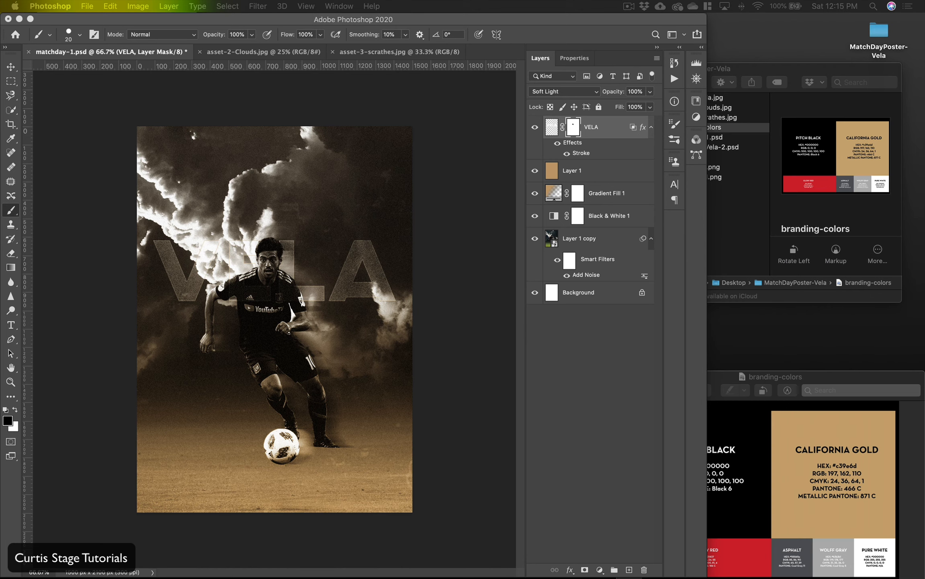
Step: Add the gold wing logo PNG to the project folder and place it in the poster's lower-left corner, scaled to 12.95%
drag(0, 192, 737, 209)
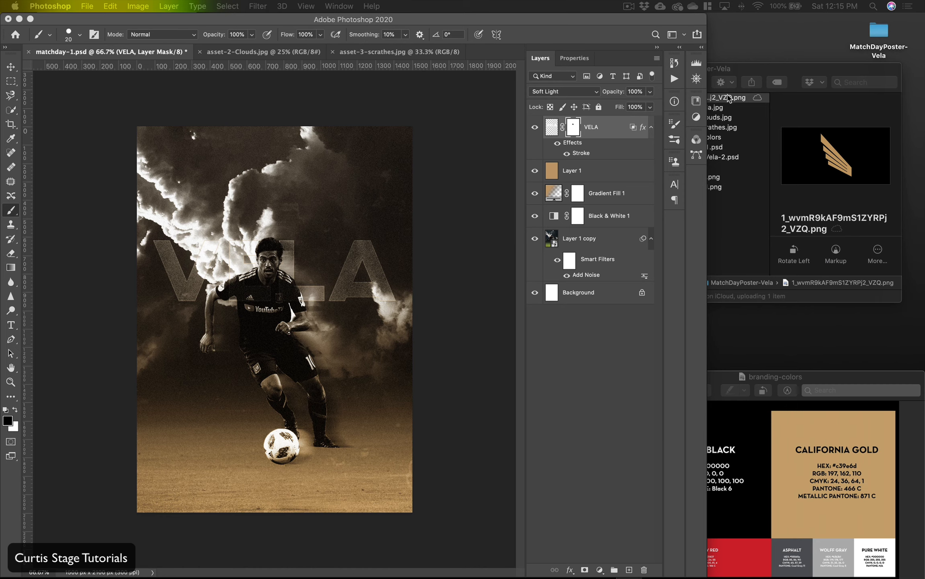
drag(730, 100, 189, 491)
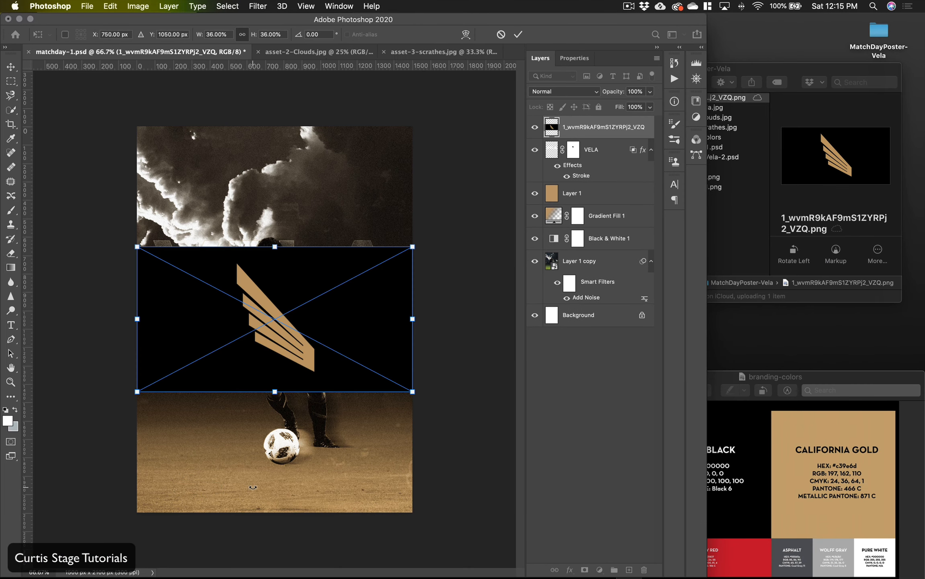
drag(411, 392, 208, 333)
drag(185, 285, 185, 499)
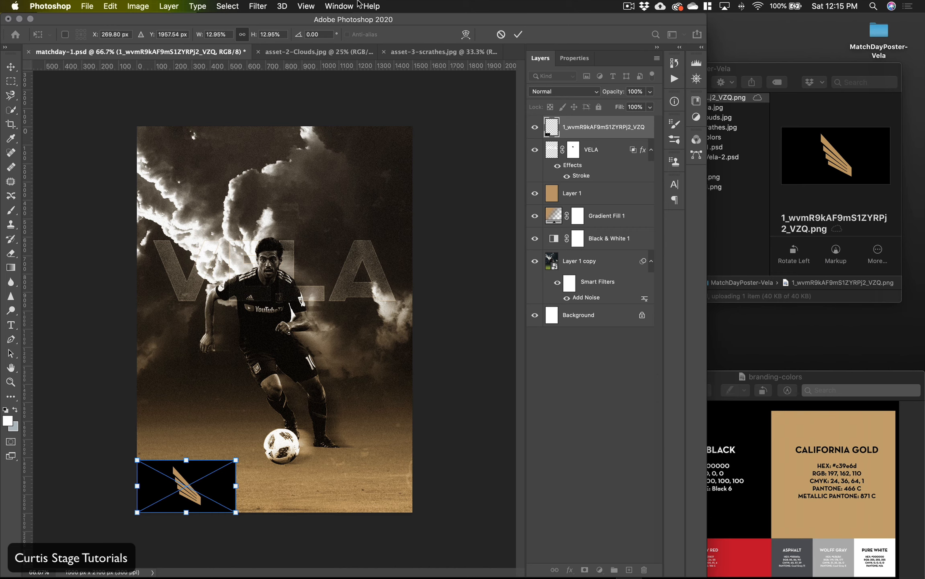
click(518, 37)
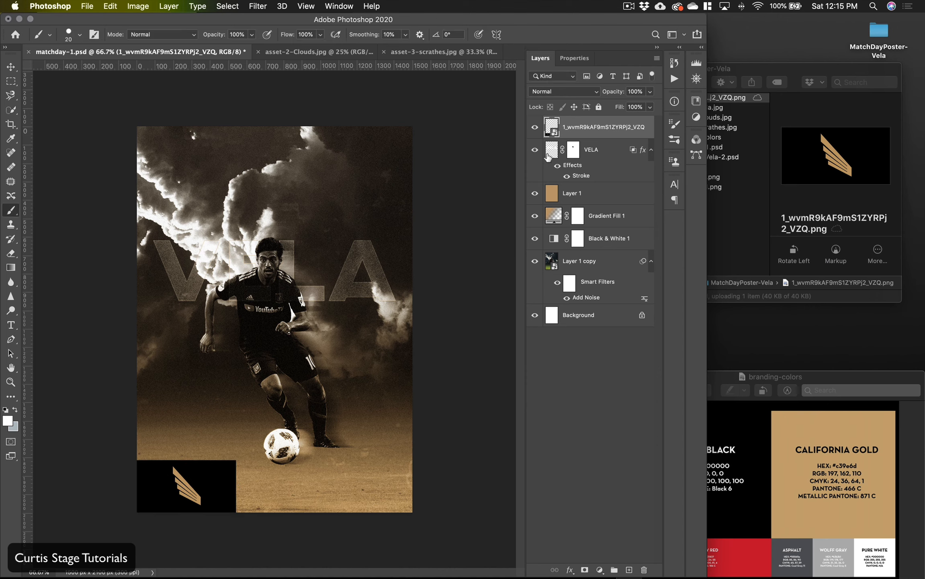
Step: Set the wing logo layer's blend mode to Screen and move the logo closer to the poster's left edge
click(565, 91)
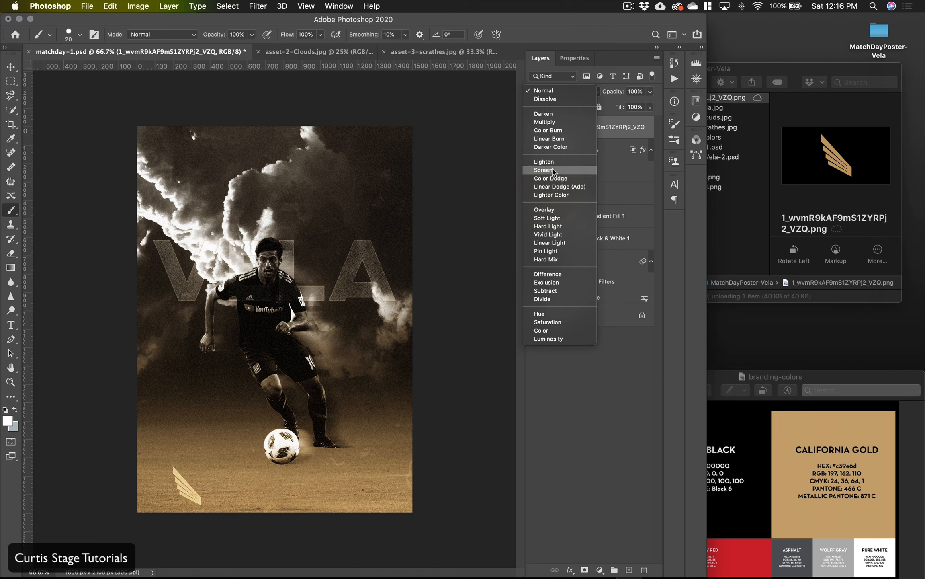
click(544, 171)
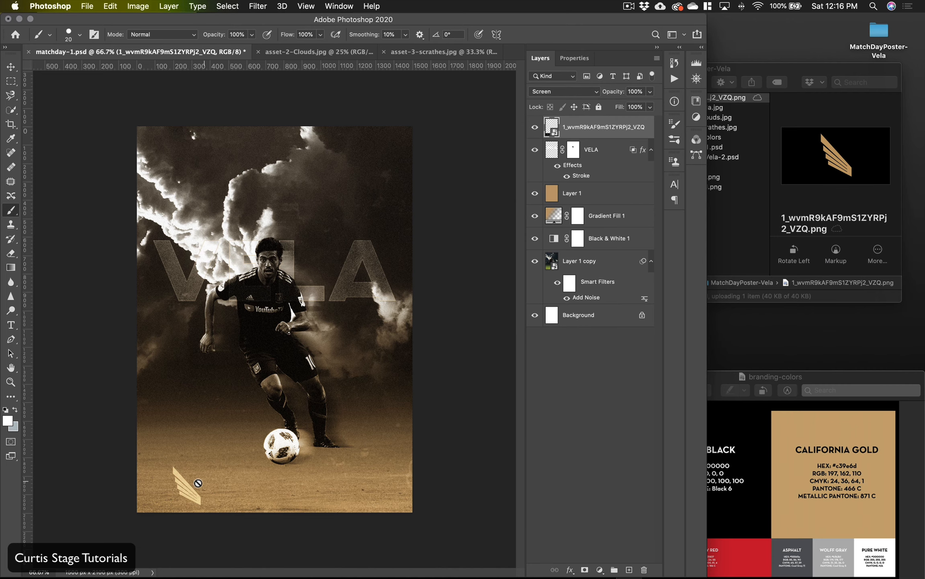
click(11, 66)
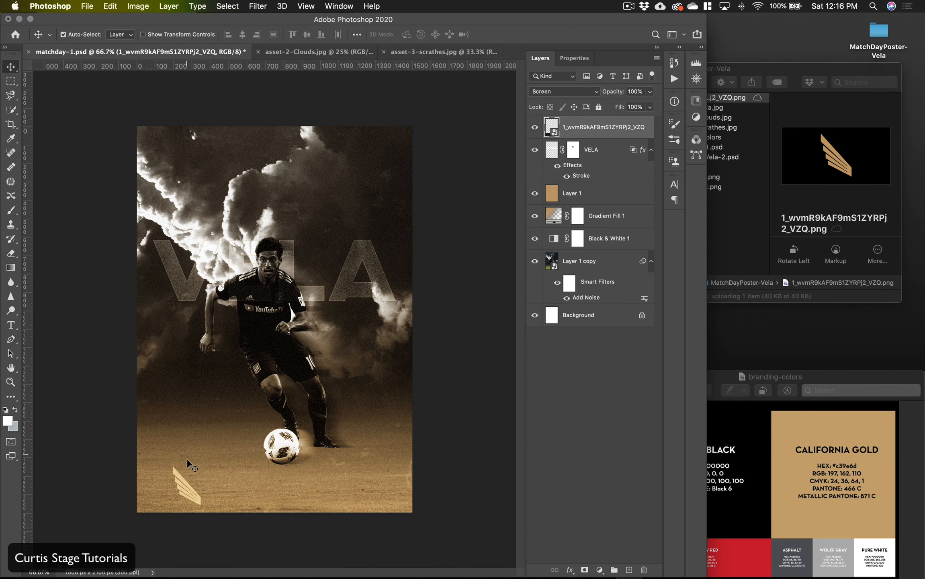
drag(188, 487, 160, 492)
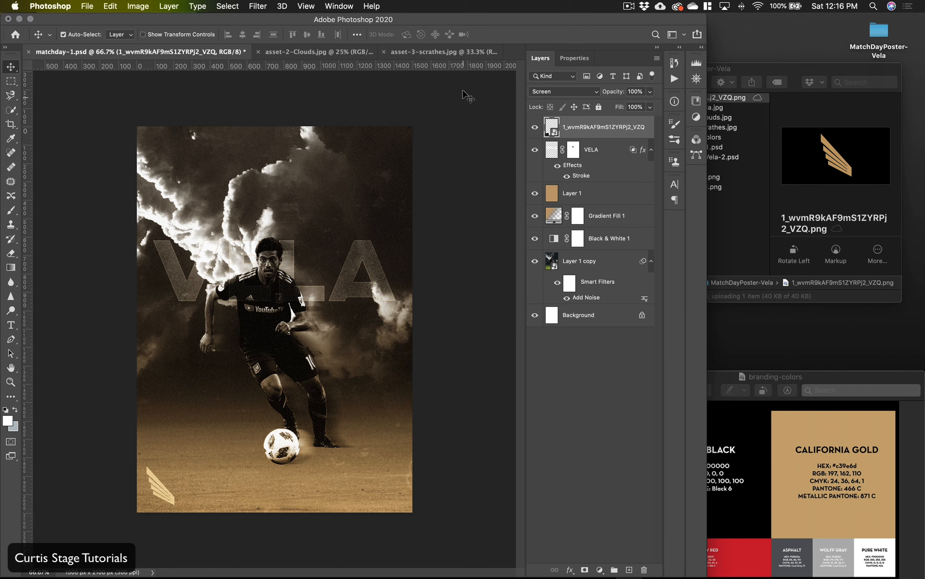
Step: Move the Photoshop window aside to uncover the desktop behind it
drag(447, 24, 523, 24)
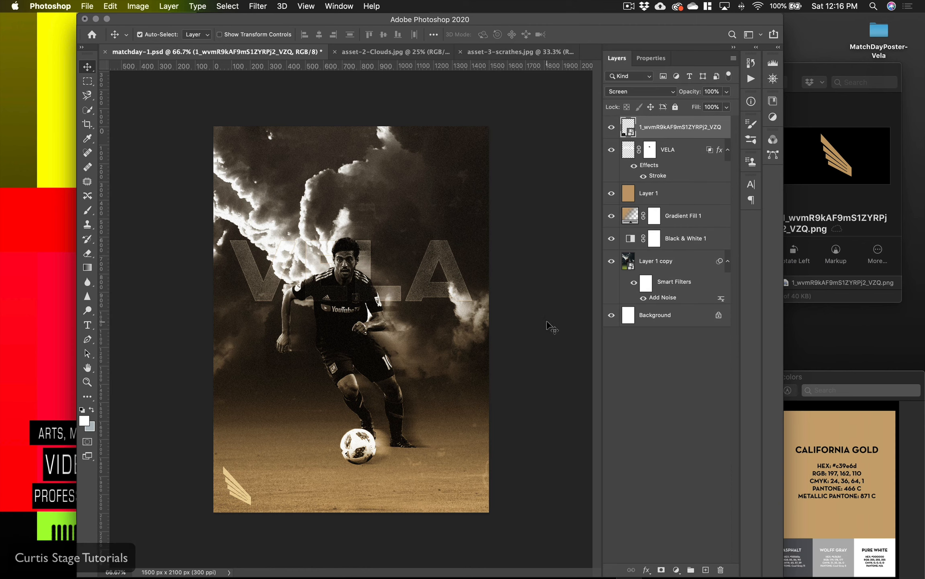
drag(306, 24, 439, 24)
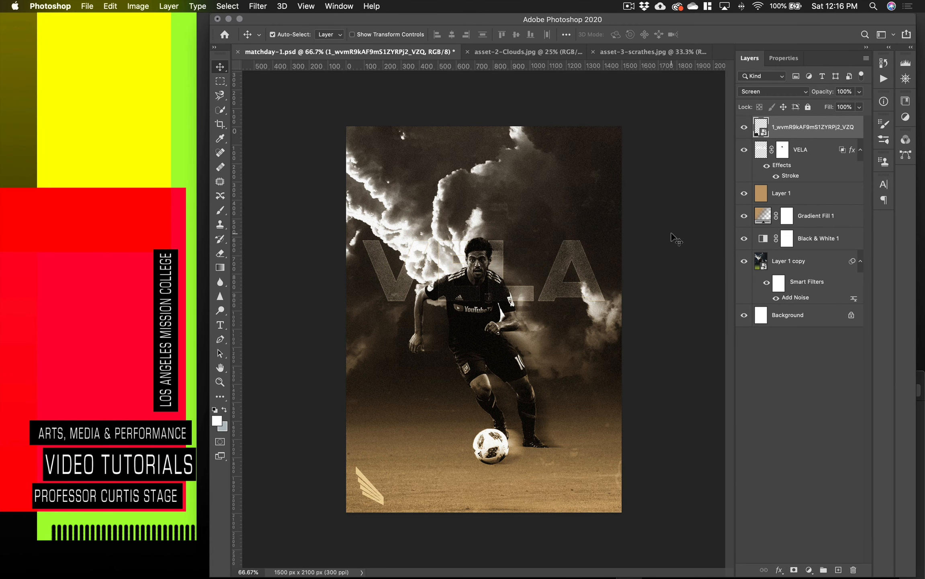